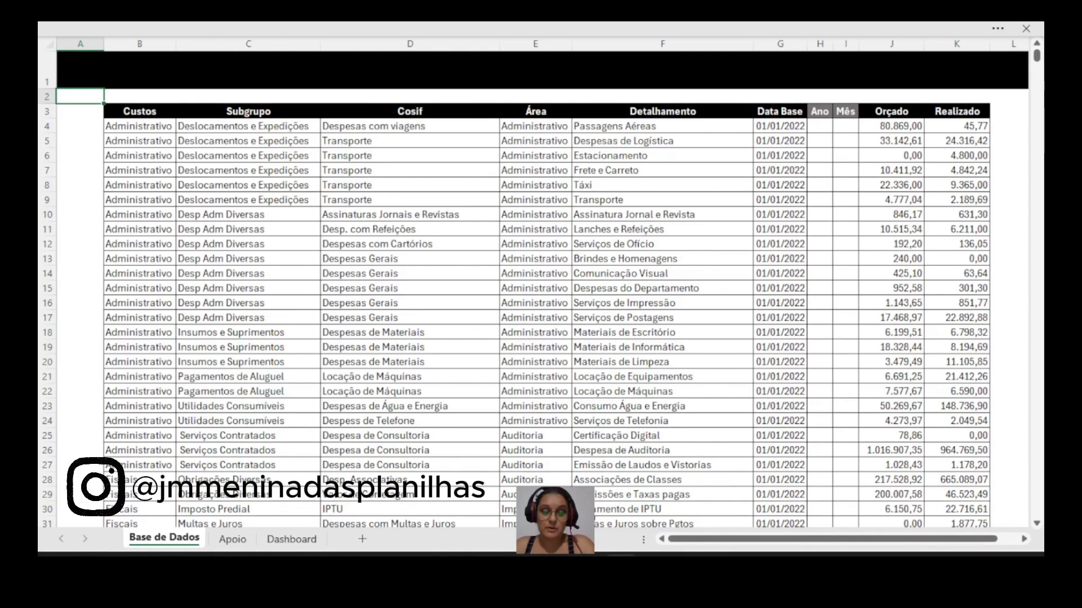
Step: Review the column headers of the Base de Dados table from Custos through Realizado
{"action": "left_click", "coordinate": [138, 111]}
{"action": "left_click", "coordinate": [226, 116]}
{"action": "left_click", "coordinate": [439, 110]}
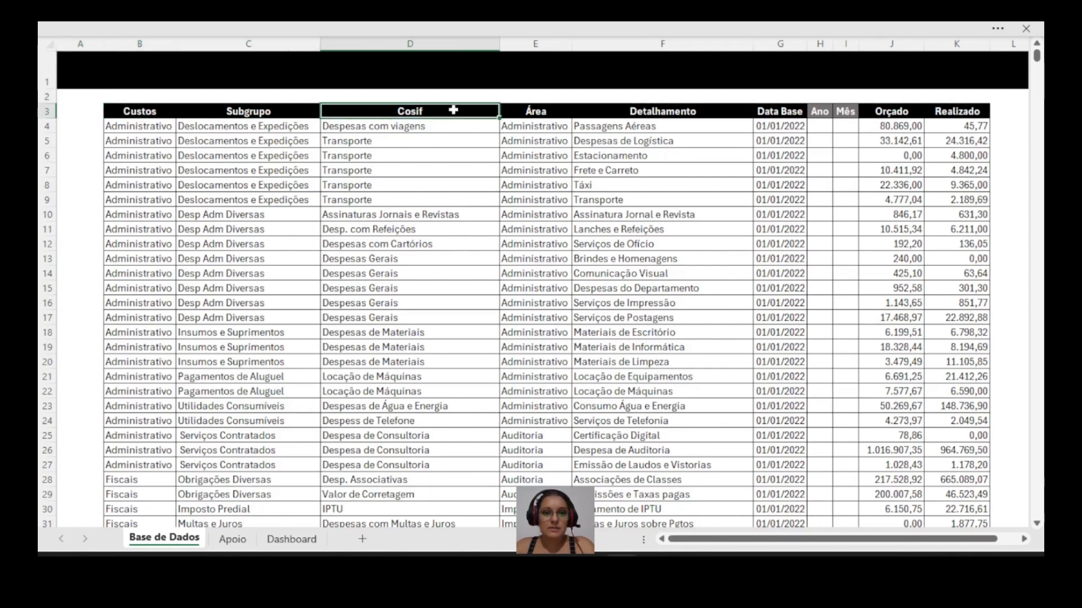
{"action": "left_click", "coordinate": [522, 111]}
{"action": "left_click", "coordinate": [644, 111]}
{"action": "left_click", "coordinate": [791, 112]}
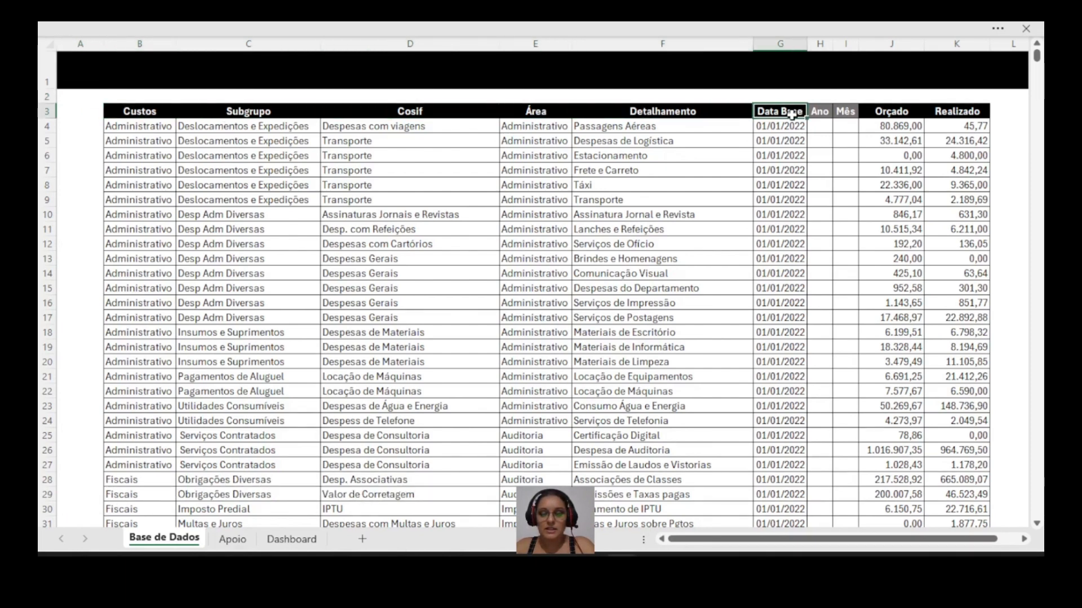
{"action": "left_click", "coordinate": [820, 112]}
{"action": "left_click", "coordinate": [844, 112]}
{"action": "left_click", "coordinate": [893, 111]}
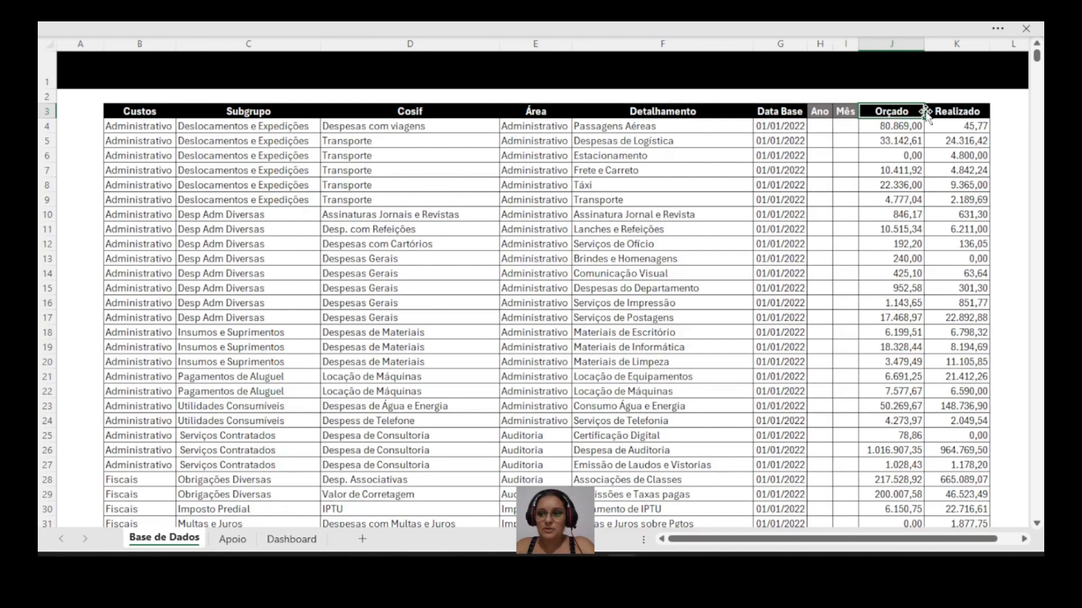
{"action": "left_click", "coordinate": [942, 112]}
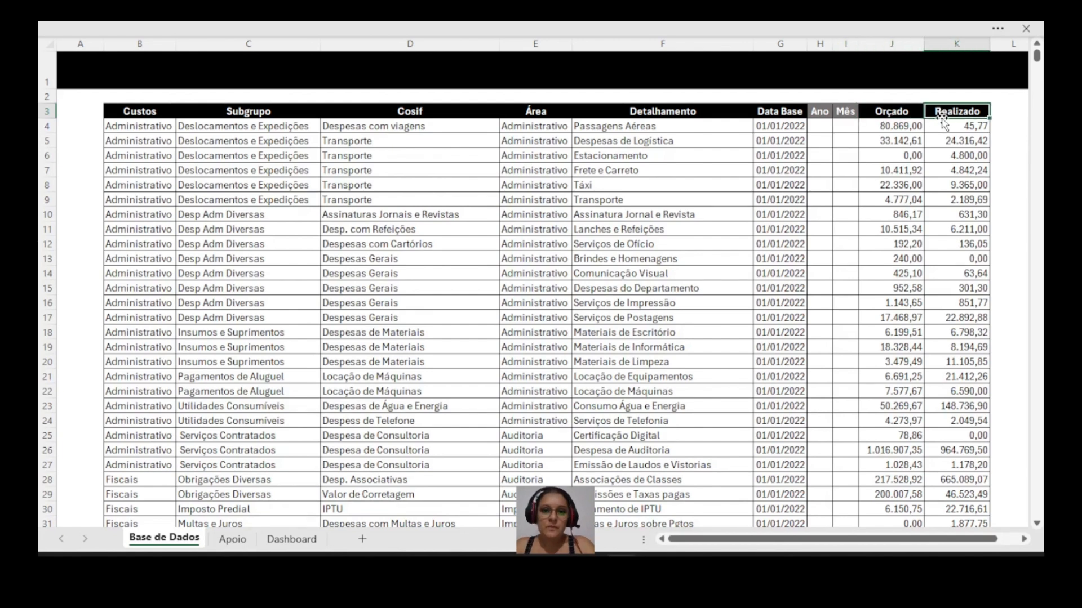
Step: Examine the cost categories listed down the Custos column of the Base de Dados sheet
{"action": "left_click", "coordinate": [144, 116]}
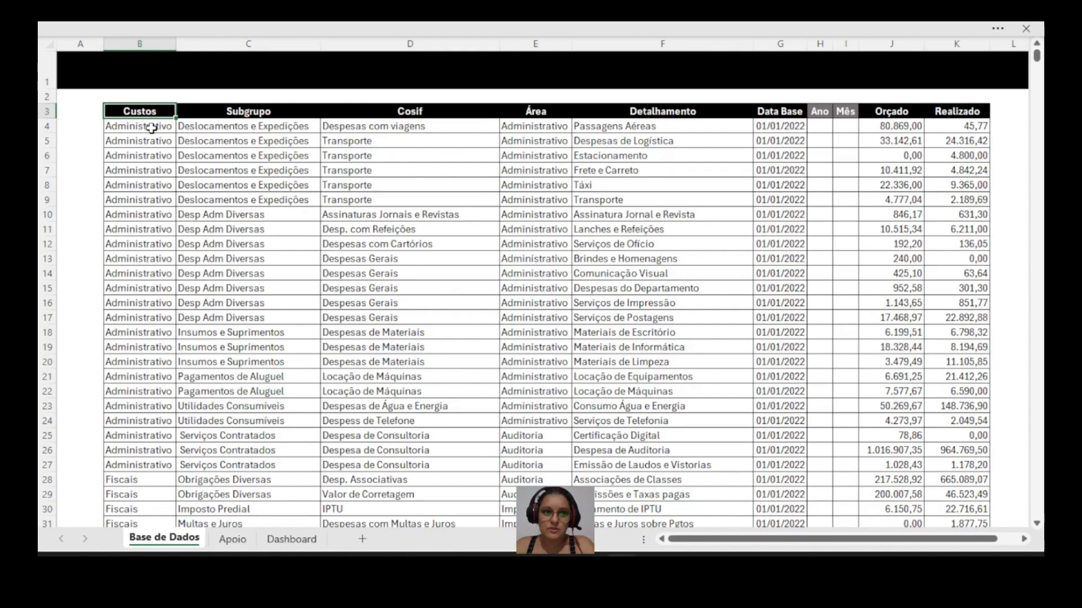
{"action": "left_click", "coordinate": [150, 130]}
{"action": "left_click", "coordinate": [148, 141]}
{"action": "left_click", "coordinate": [149, 156]}
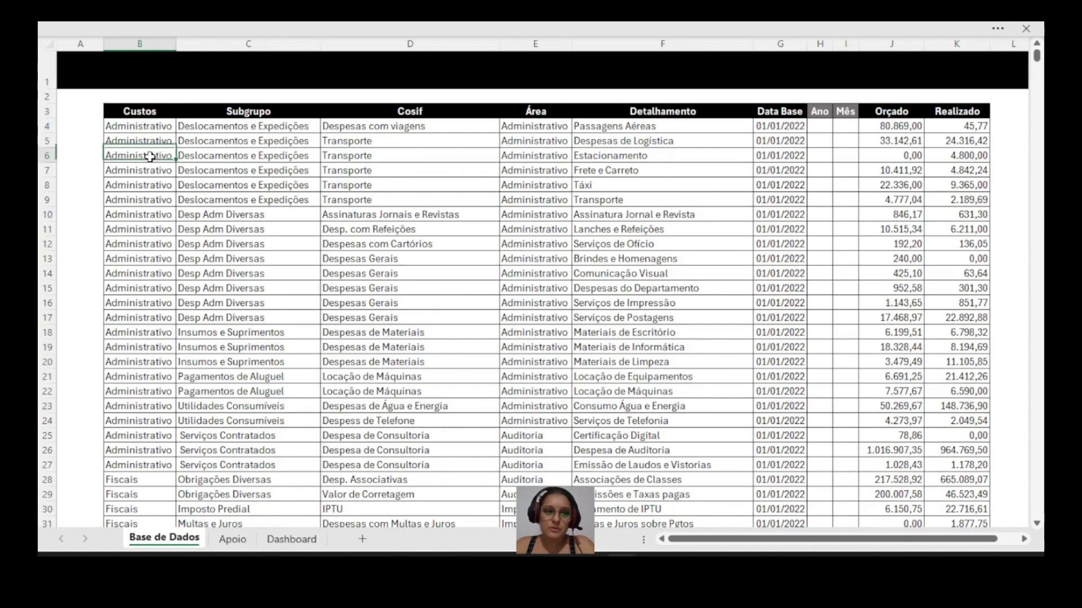
{"action": "left_click", "coordinate": [149, 171]}
{"action": "left_click", "coordinate": [151, 186]}
{"action": "left_click", "coordinate": [150, 200]}
{"action": "scroll", "coordinate": [147, 253], "scroll_direction": "down", "scroll_amount": 4}
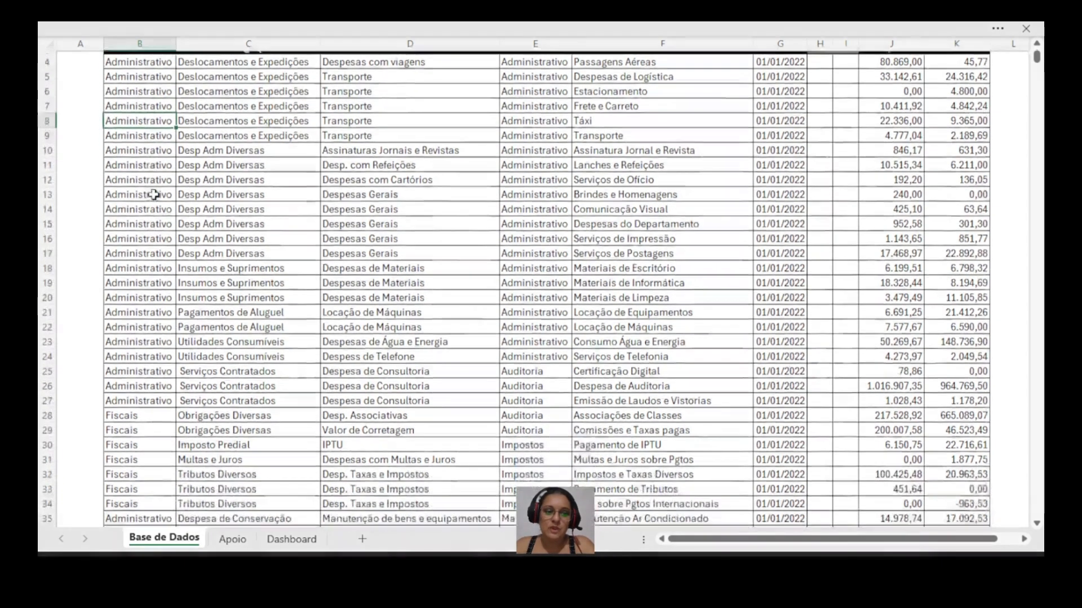
{"action": "scroll", "coordinate": [140, 302], "scroll_direction": "down", "scroll_amount": 10}
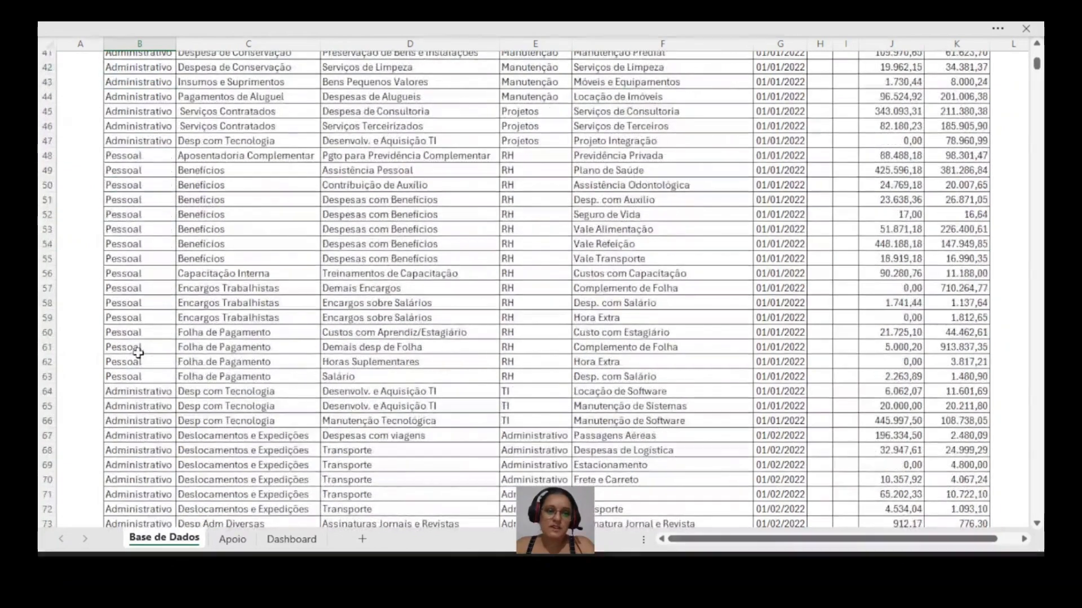
{"action": "left_click", "coordinate": [138, 352]}
{"action": "scroll", "coordinate": [138, 353], "scroll_direction": "down", "scroll_amount": 14}
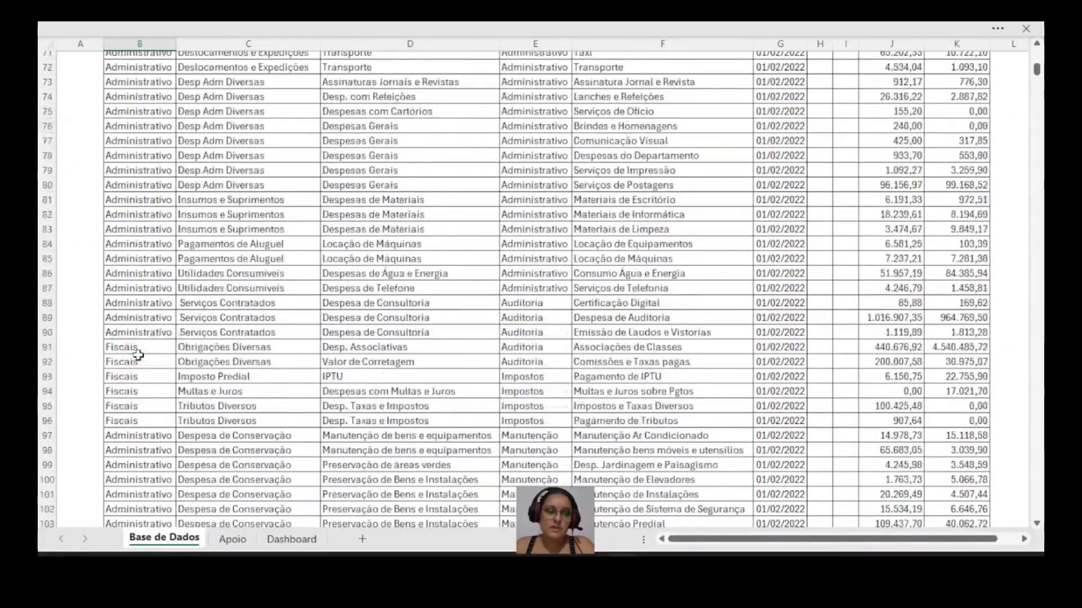
{"action": "scroll", "coordinate": [145, 347], "scroll_direction": "up", "scroll_amount": 20}
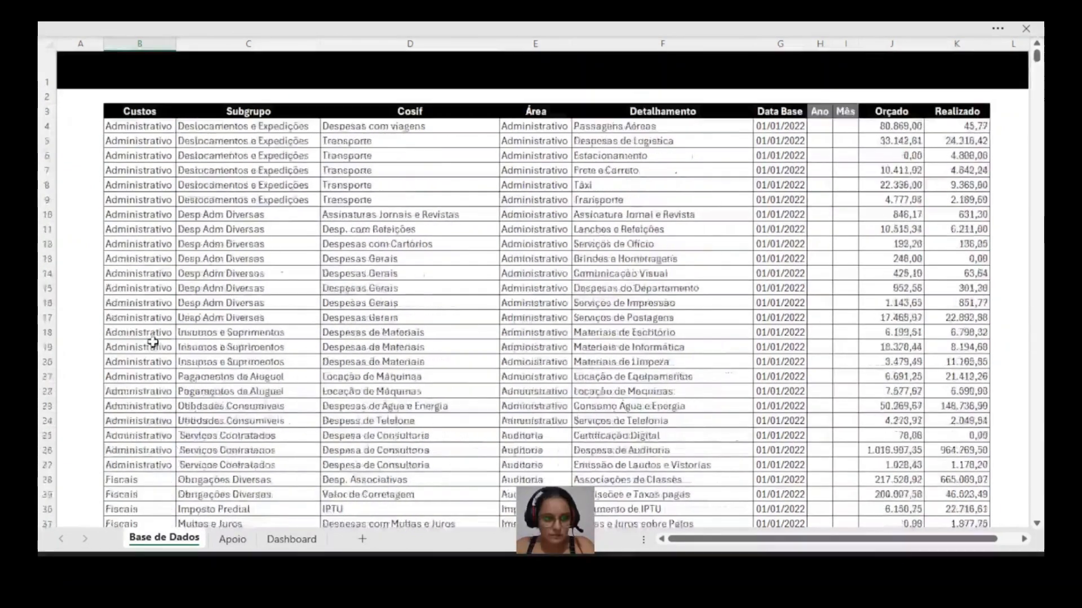
Step: Examine how the Subgrupo, Cosif and Área columns break down the Custos categories
{"action": "left_click", "coordinate": [211, 114]}
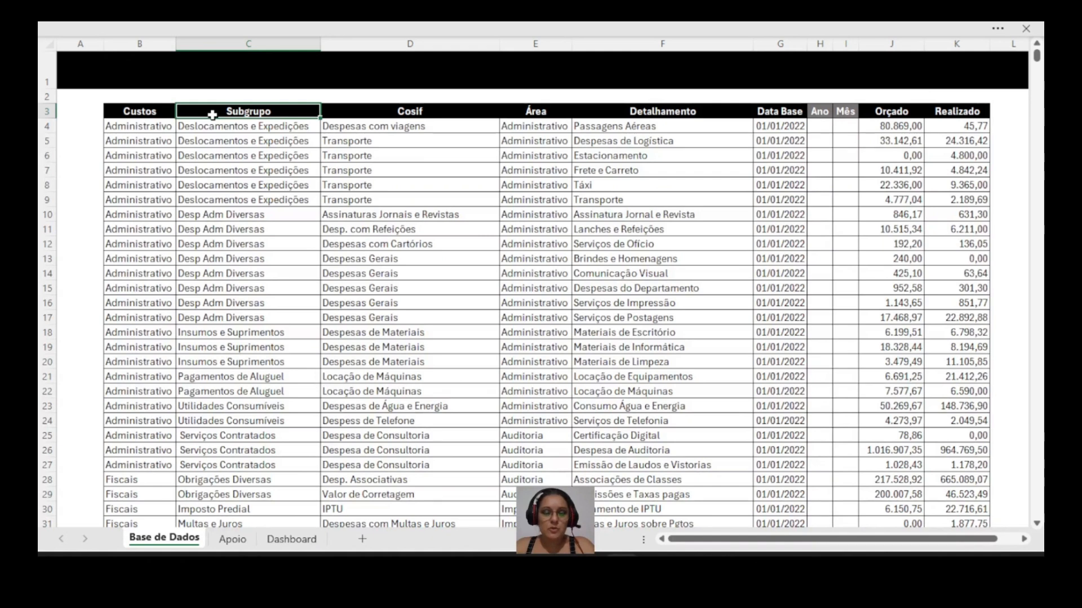
{"action": "left_click", "coordinate": [125, 115]}
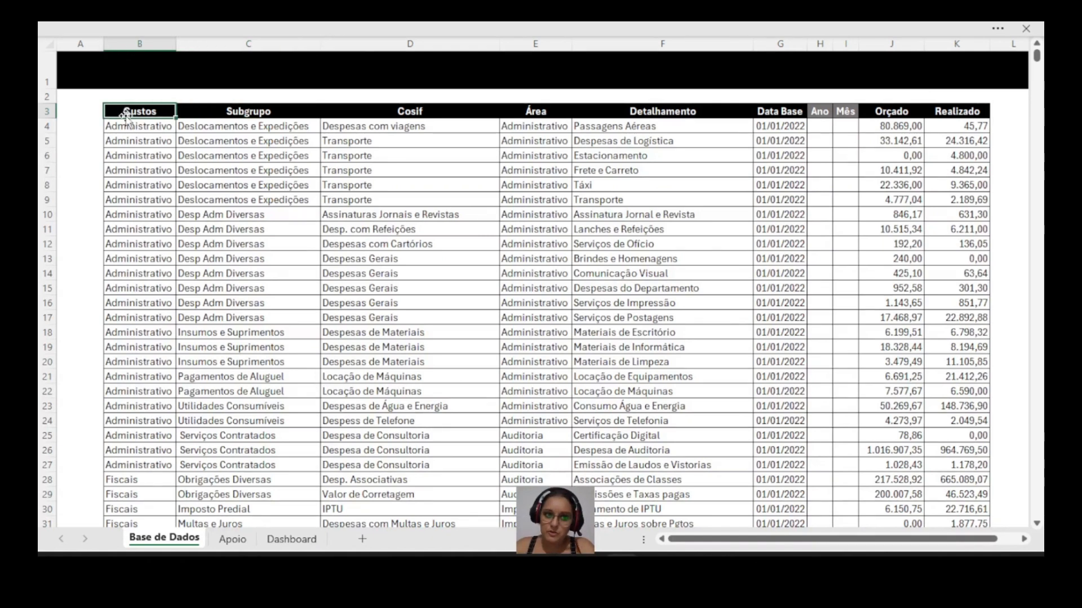
{"action": "left_click", "coordinate": [223, 125]}
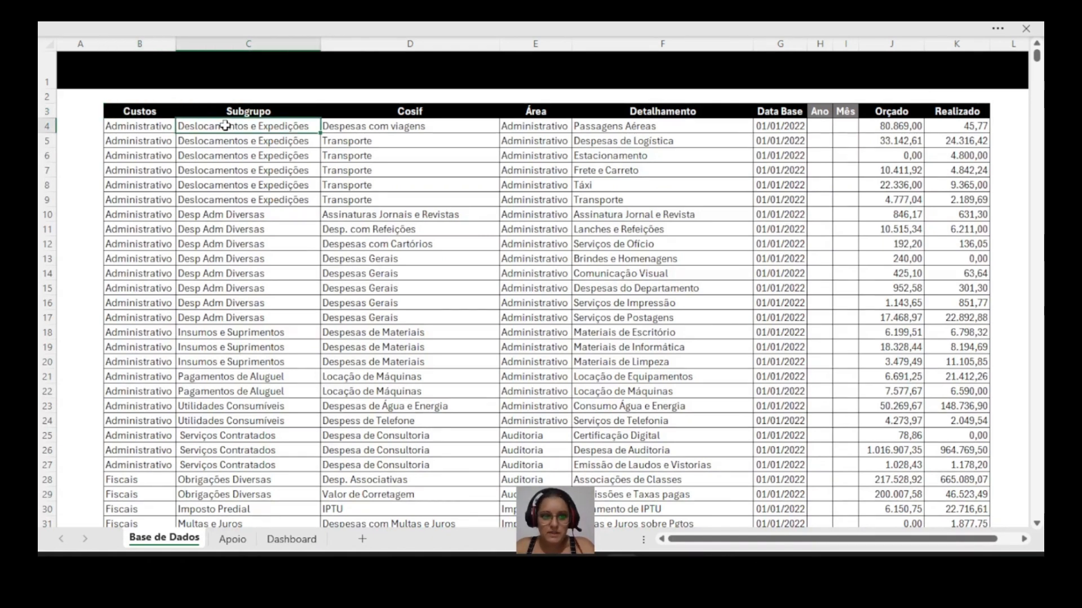
{"action": "left_click", "coordinate": [241, 214]}
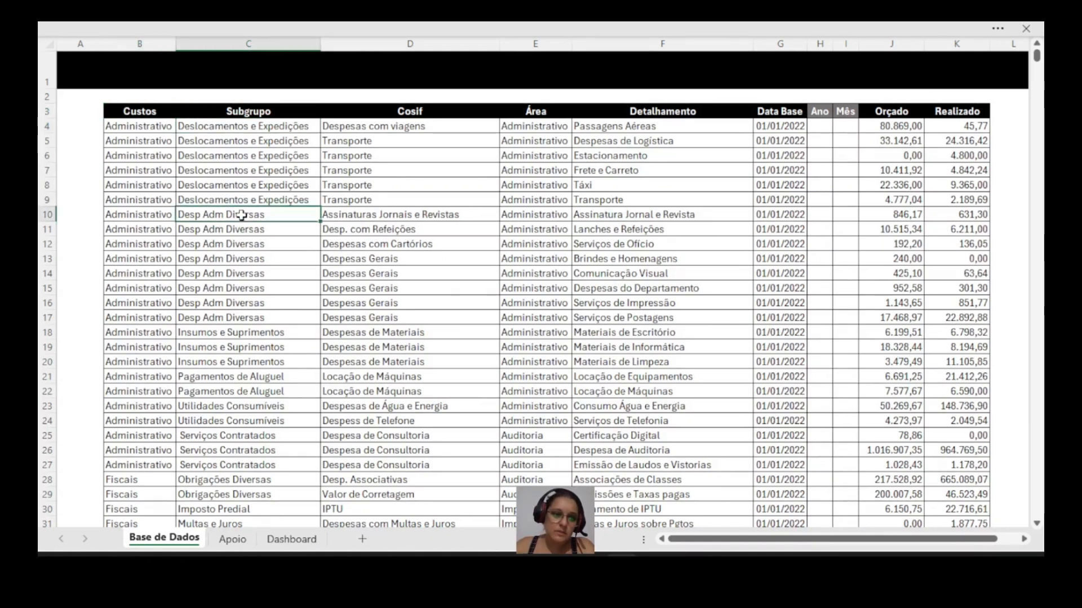
{"action": "left_click", "coordinate": [262, 332]}
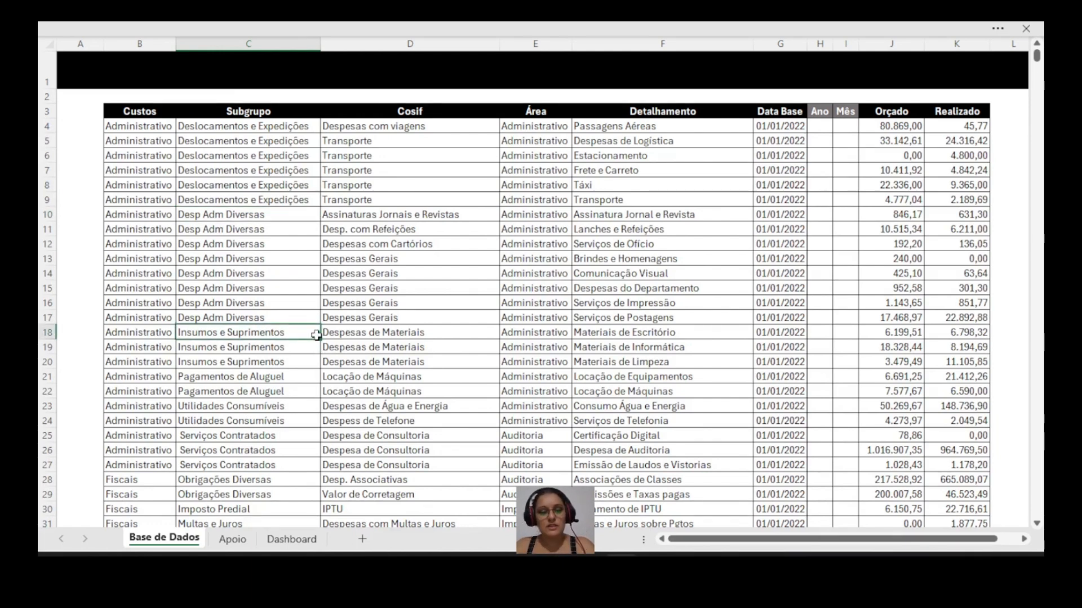
{"action": "left_click", "coordinate": [398, 108]}
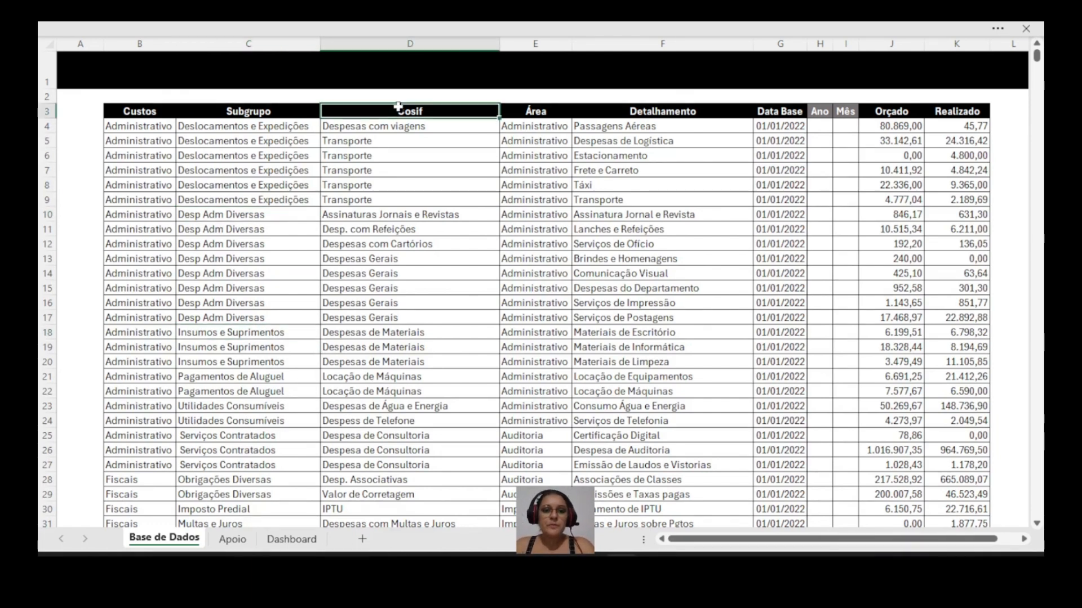
{"action": "left_click", "coordinate": [254, 110]}
{"action": "left_click", "coordinate": [160, 111]}
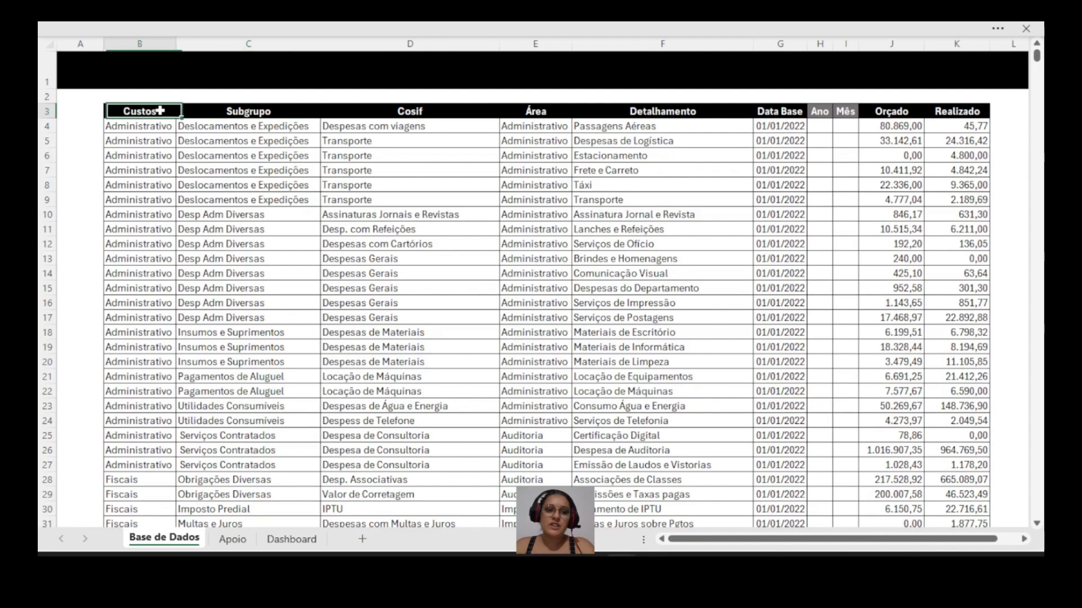
{"action": "left_click", "coordinate": [351, 129]}
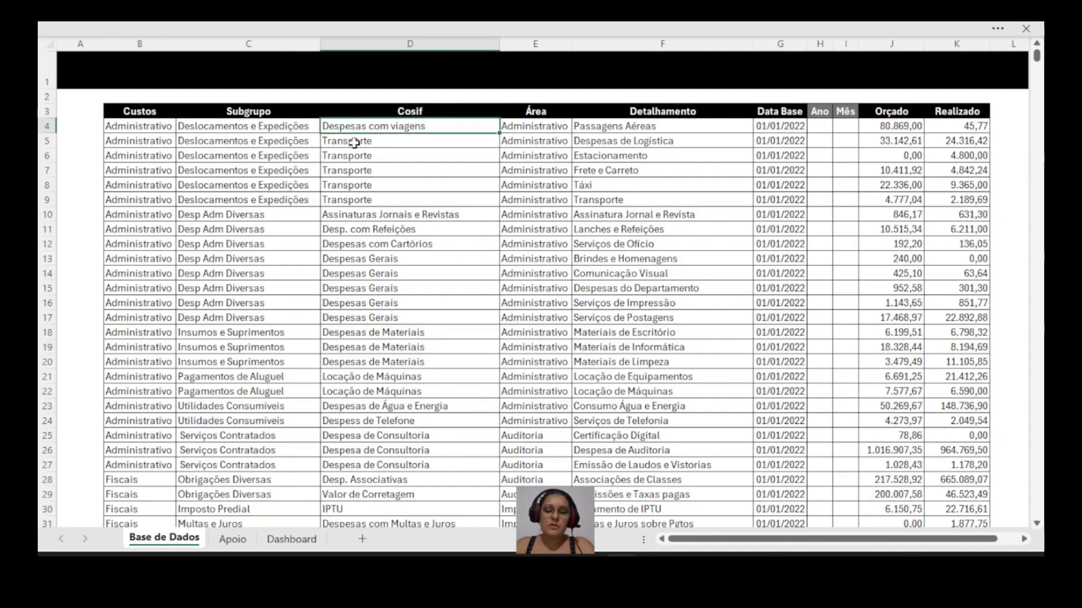
{"action": "left_click", "coordinate": [354, 143]}
{"action": "left_click", "coordinate": [371, 215]}
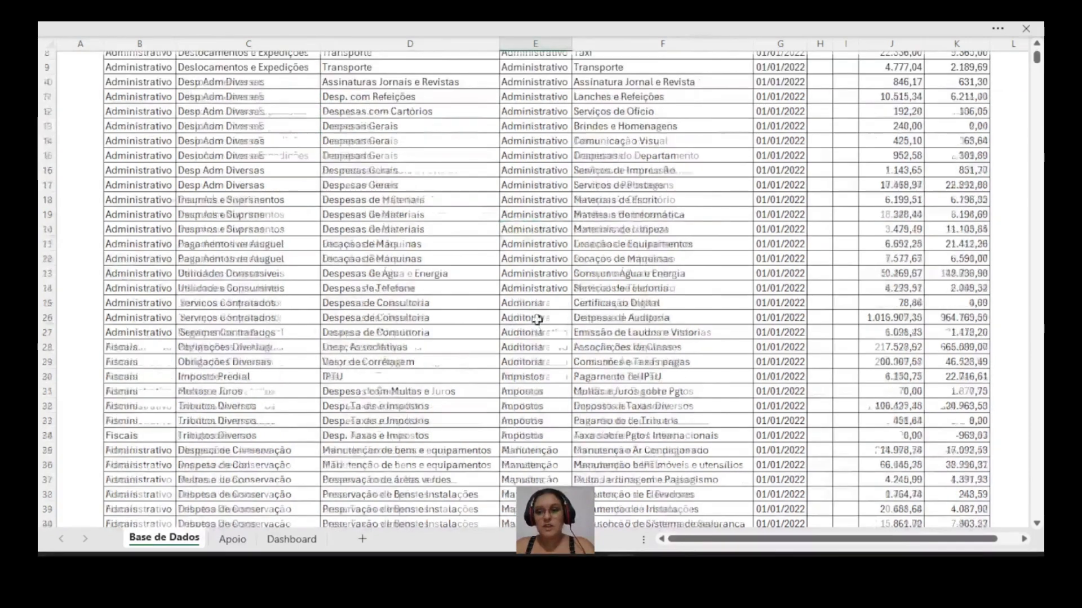
{"action": "scroll", "coordinate": [537, 319], "scroll_direction": "up", "scroll_amount": 3}
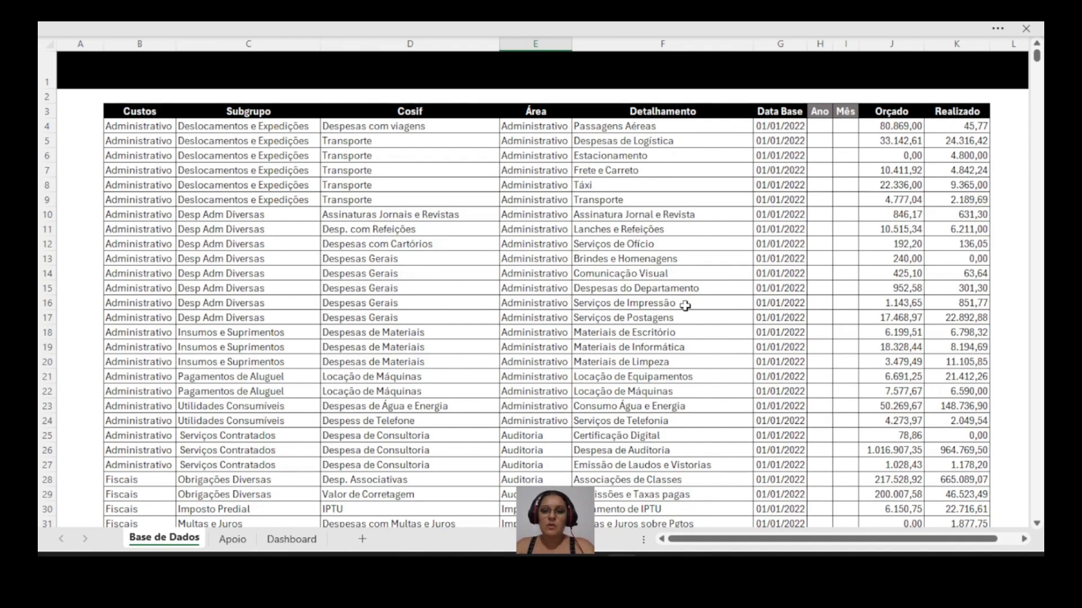
Step: Inspect sample entries in the Detalhamento column and the headers from Data Base to Realizado
{"action": "left_click", "coordinate": [666, 114]}
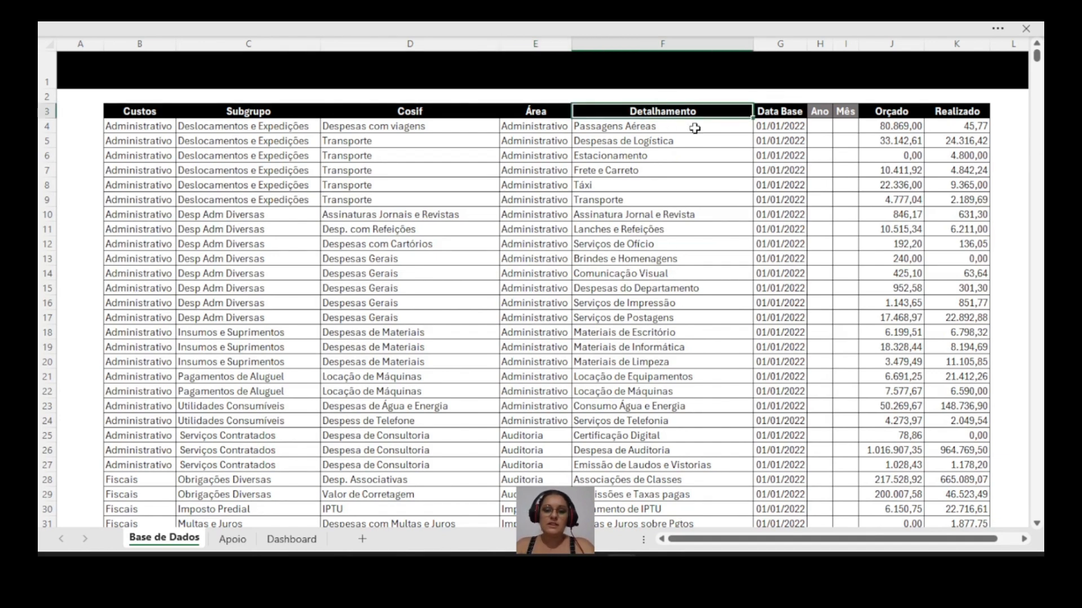
{"action": "left_click", "coordinate": [678, 185]}
{"action": "left_click", "coordinate": [677, 231]}
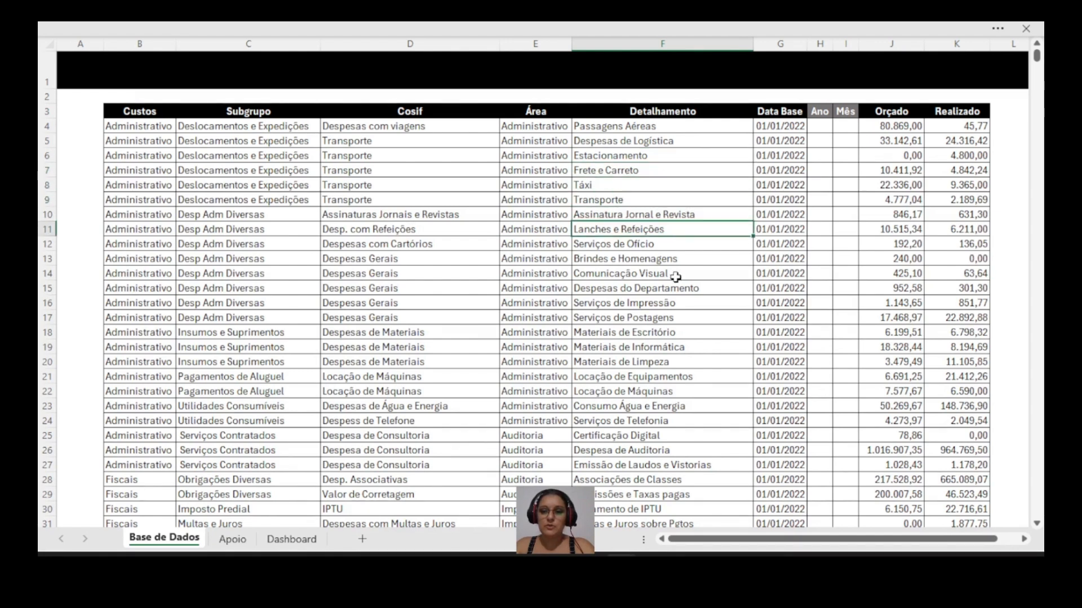
{"action": "left_click", "coordinate": [676, 276]}
{"action": "left_click", "coordinate": [770, 112]}
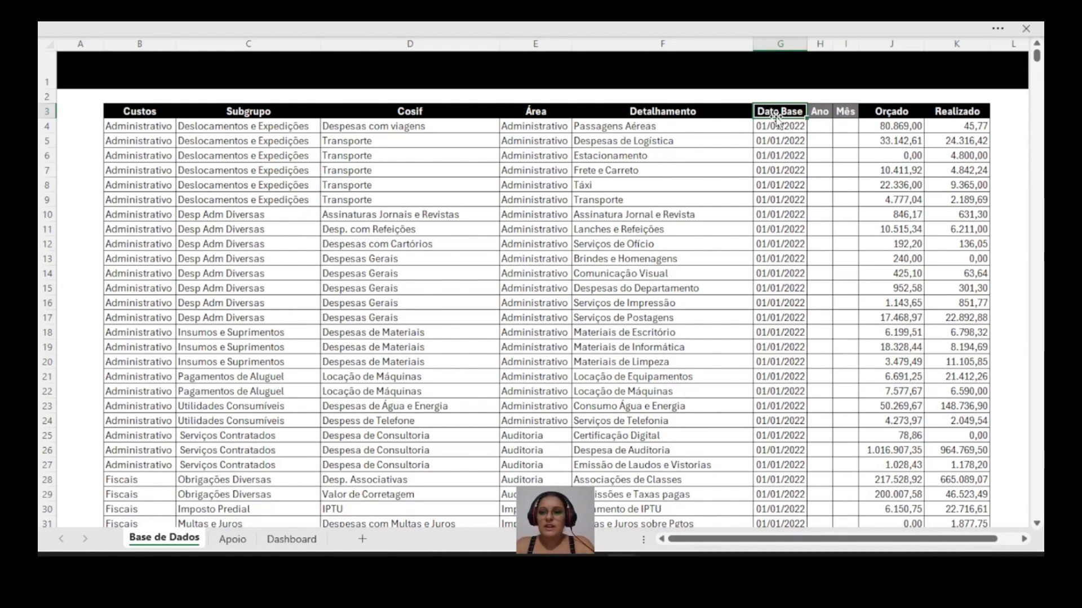
{"action": "left_click", "coordinate": [823, 116]}
{"action": "left_click", "coordinate": [850, 114]}
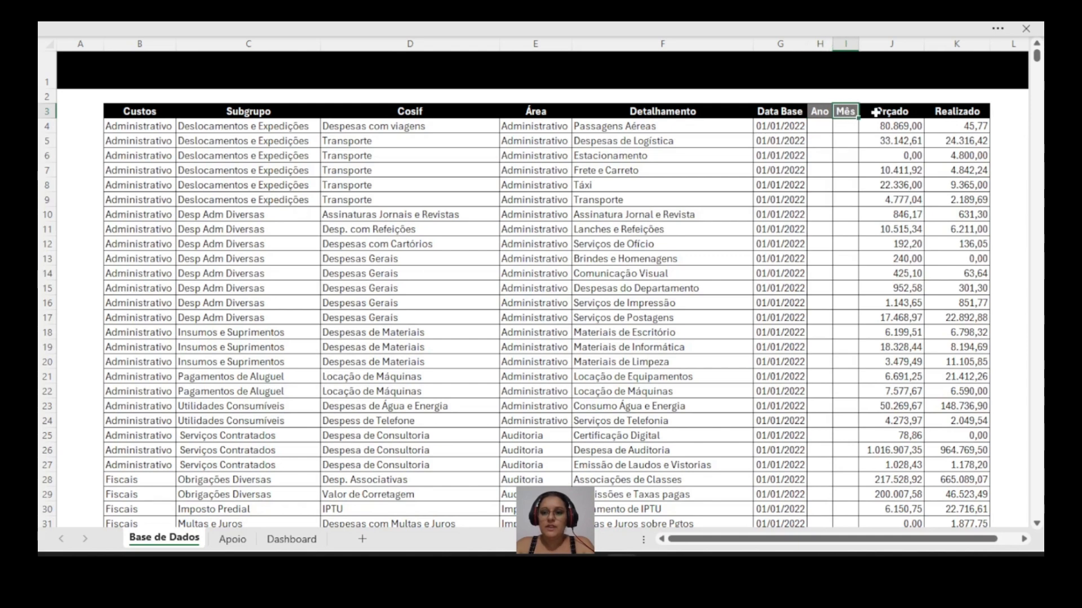
{"action": "left_click", "coordinate": [876, 113]}
{"action": "left_click", "coordinate": [983, 114]}
{"action": "left_click", "coordinate": [1010, 113]}
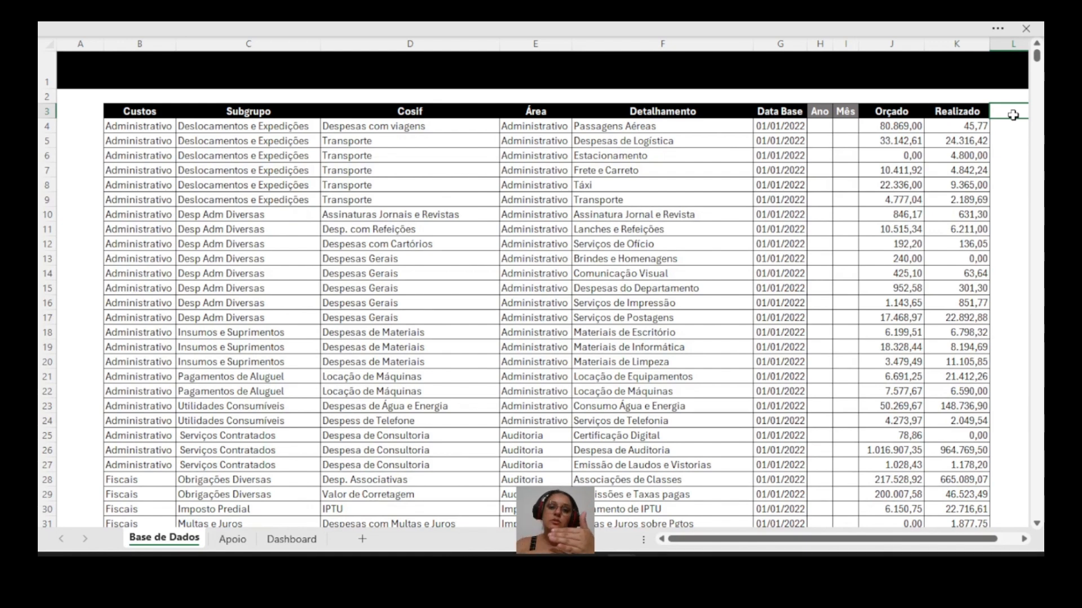
Step: Examine the Data Base dates across the months and the matching category entries in row 77
{"action": "left_click", "coordinate": [777, 109]}
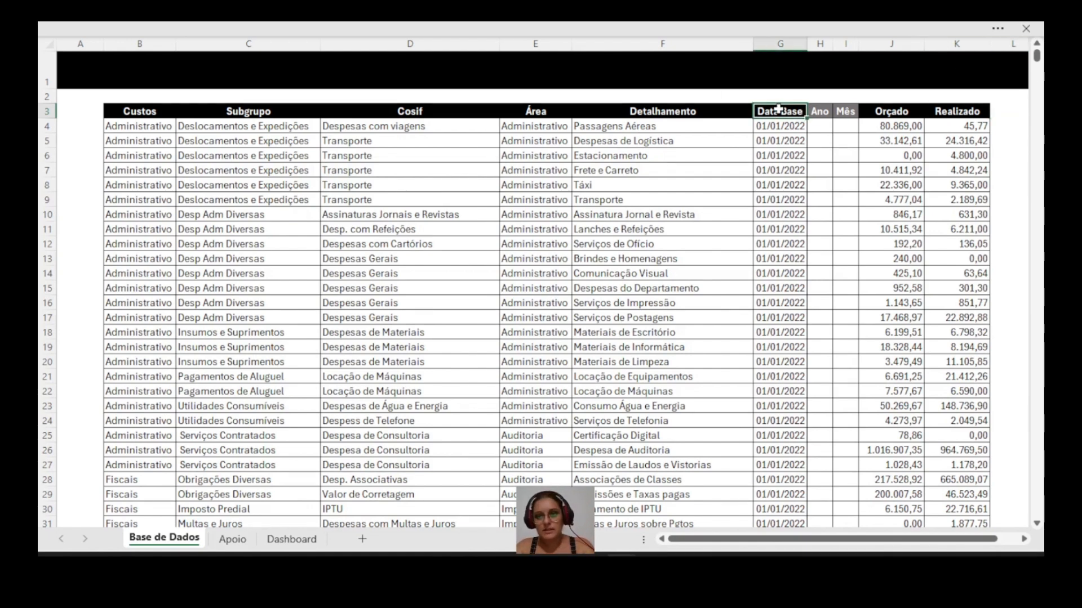
{"action": "left_click_drag", "start_coordinate": [777, 127], "coordinate": [783, 333]}
{"action": "scroll", "coordinate": [783, 335], "scroll_direction": "down", "scroll_amount": 4}
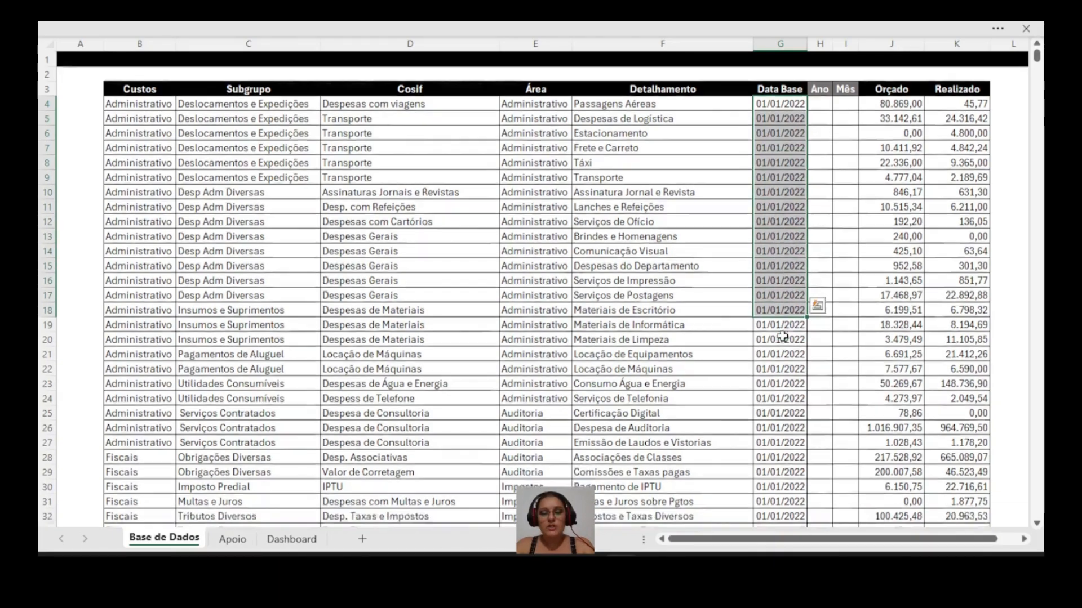
{"action": "scroll", "coordinate": [783, 337], "scroll_direction": "down", "scroll_amount": 12}
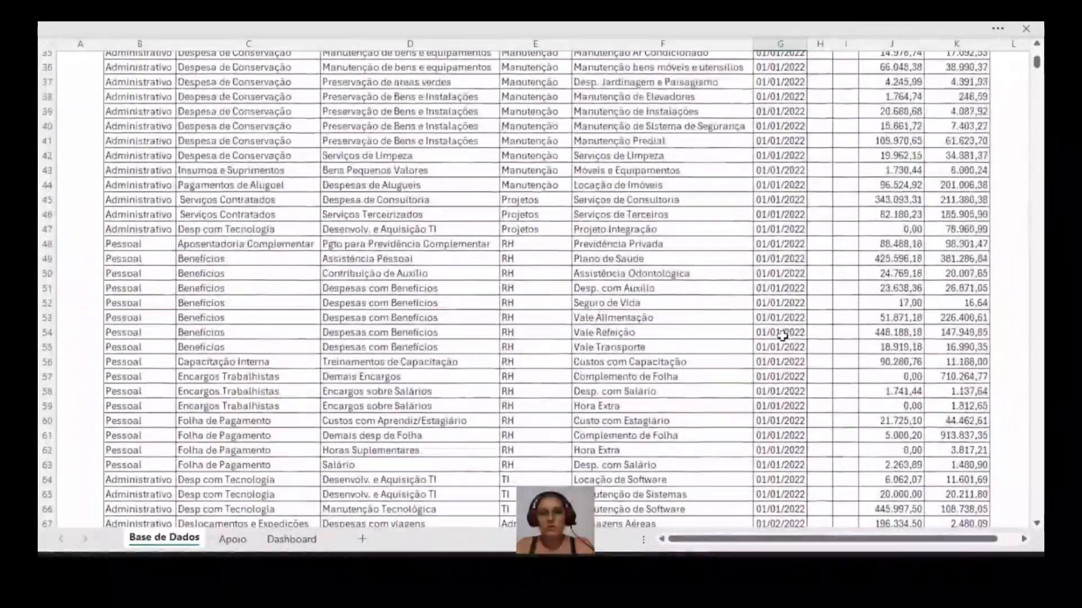
{"action": "scroll", "coordinate": [783, 336], "scroll_direction": "down", "scroll_amount": 4}
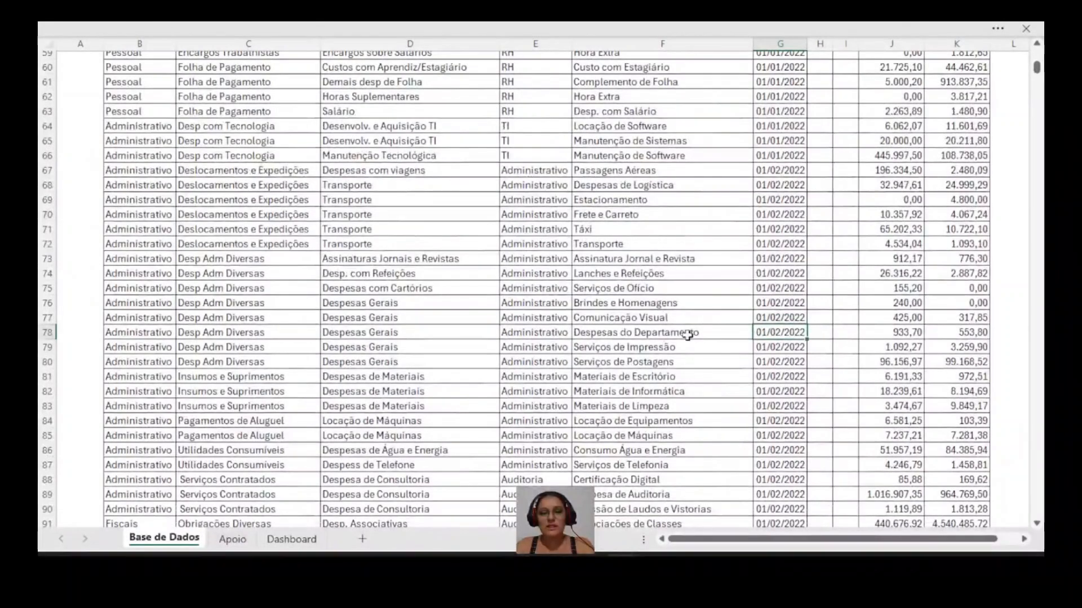
{"action": "left_click", "coordinate": [631, 320]}
{"action": "left_click", "coordinate": [550, 318]}
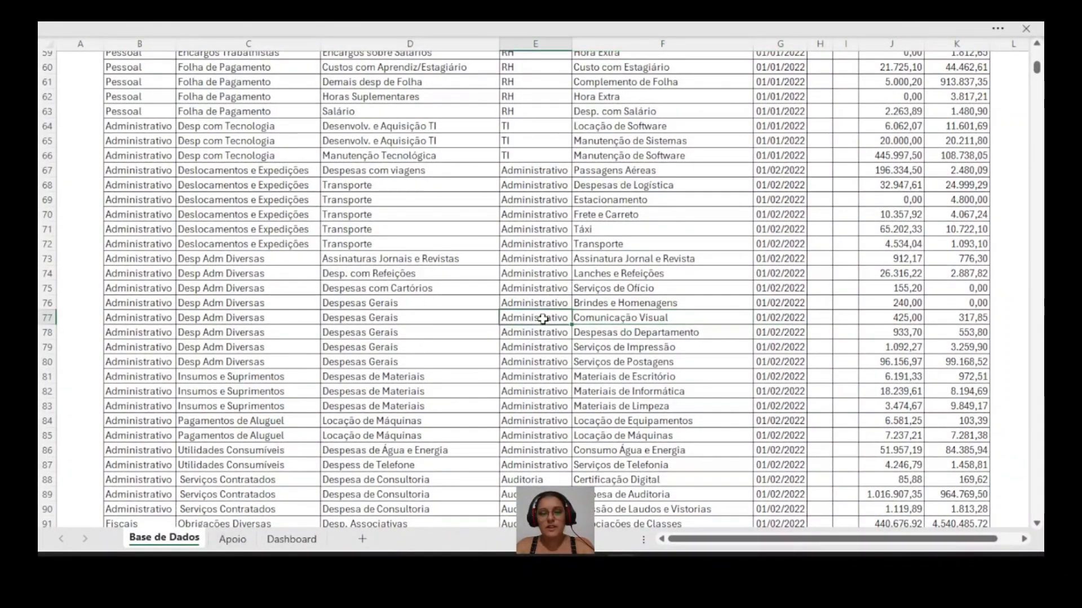
{"action": "left_click", "coordinate": [390, 319]}
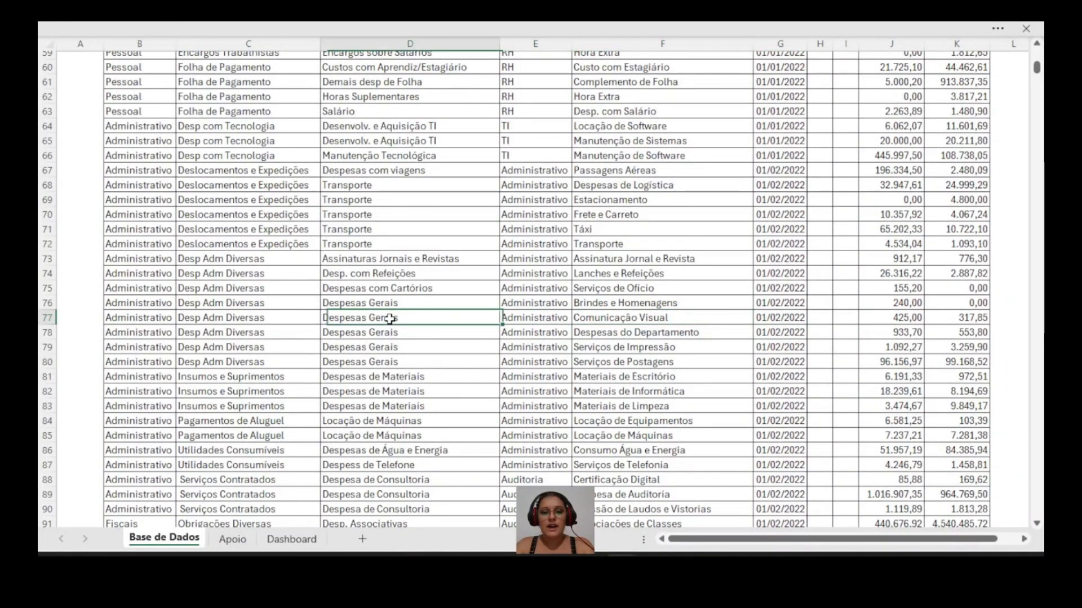
{"action": "left_click", "coordinate": [234, 315]}
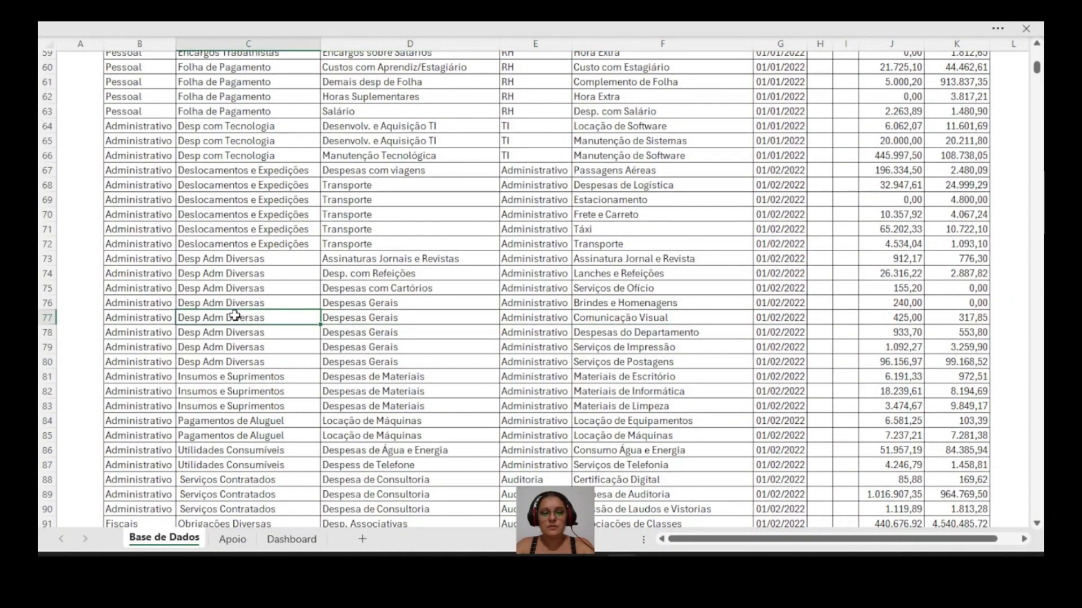
{"action": "left_click", "coordinate": [130, 319]}
{"action": "scroll", "coordinate": [597, 337], "scroll_direction": "up", "scroll_amount": 11}
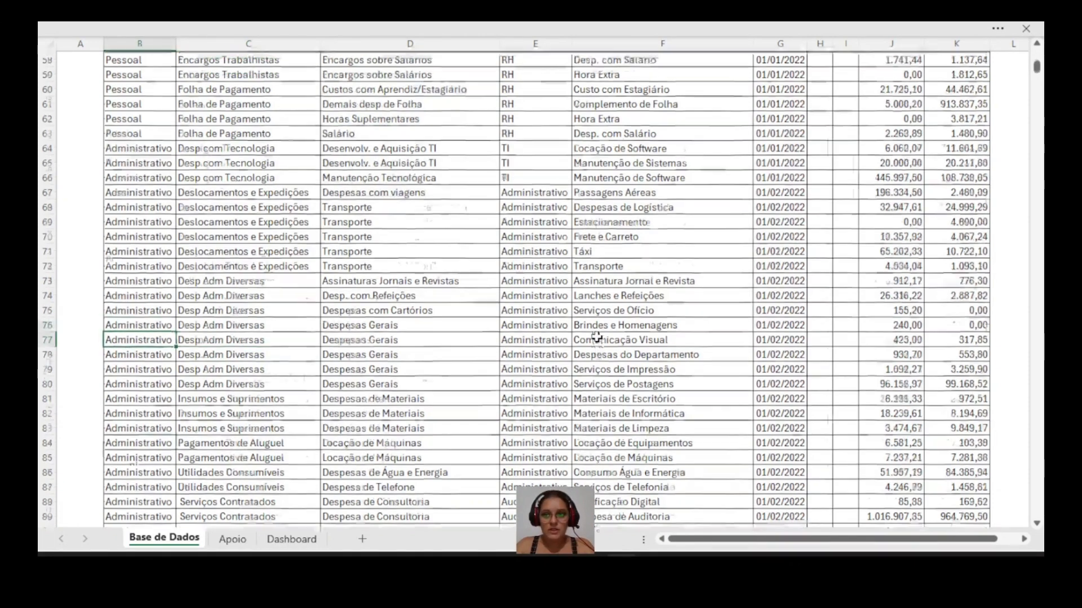
{"action": "scroll", "coordinate": [602, 338], "scroll_direction": "up", "scroll_amount": 8}
Step: Inspect the Ano and Mês cells beside the Data Base dates in rows 4 and 5
{"action": "left_click", "coordinate": [783, 127]}
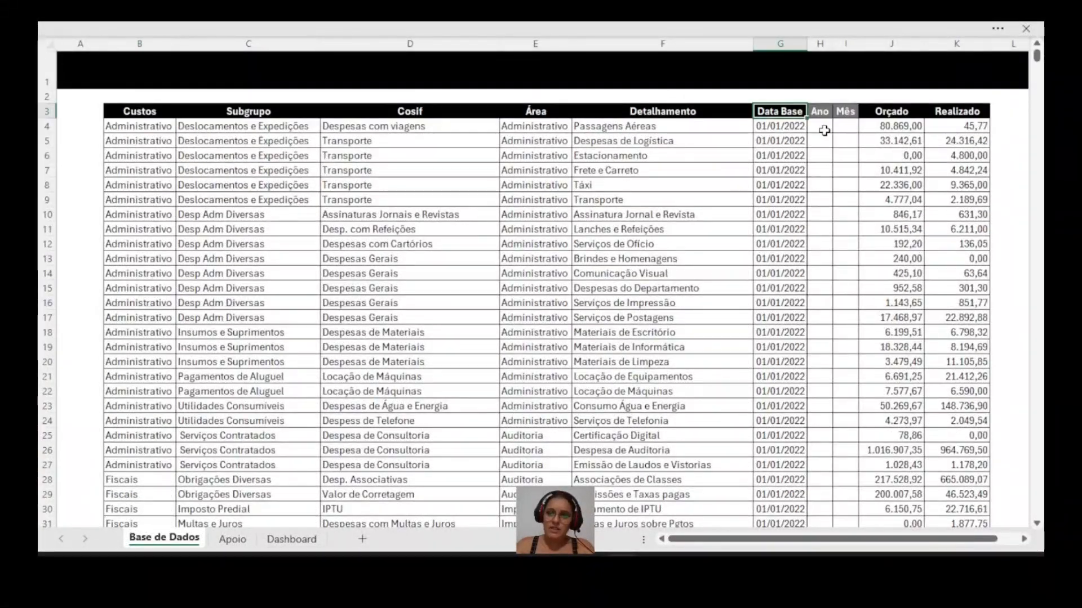
{"action": "left_click", "coordinate": [824, 130]}
{"action": "left_click", "coordinate": [845, 127]}
{"action": "left_click", "coordinate": [818, 140]}
{"action": "left_click", "coordinate": [851, 144]}
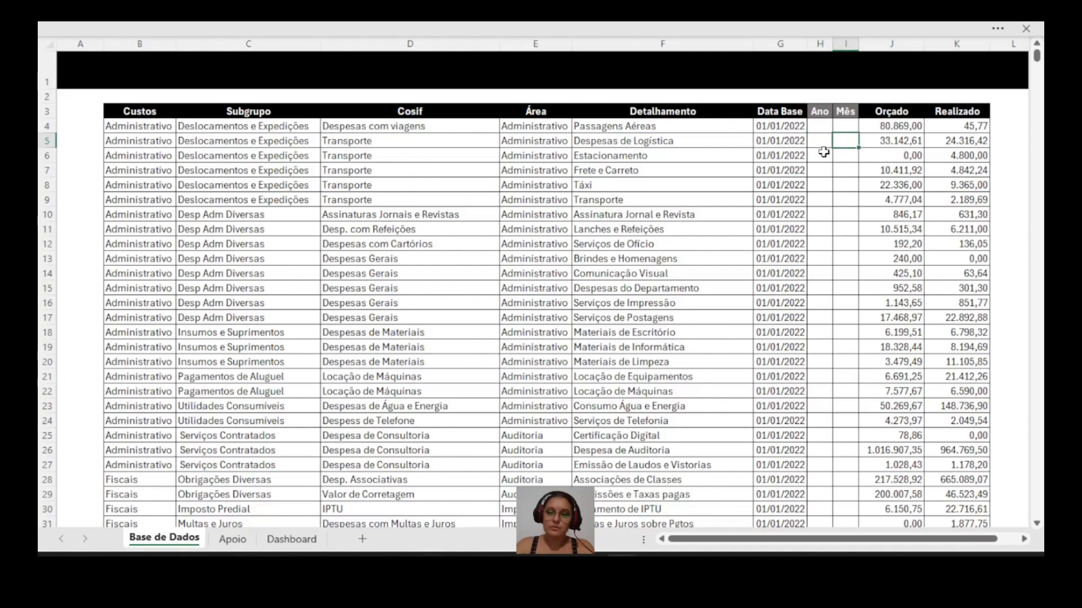
Step: Inspect the first Ano and Data Base cells and the Orçado and Realizado column headers
{"action": "left_click", "coordinate": [824, 153]}
{"action": "left_click", "coordinate": [821, 125]}
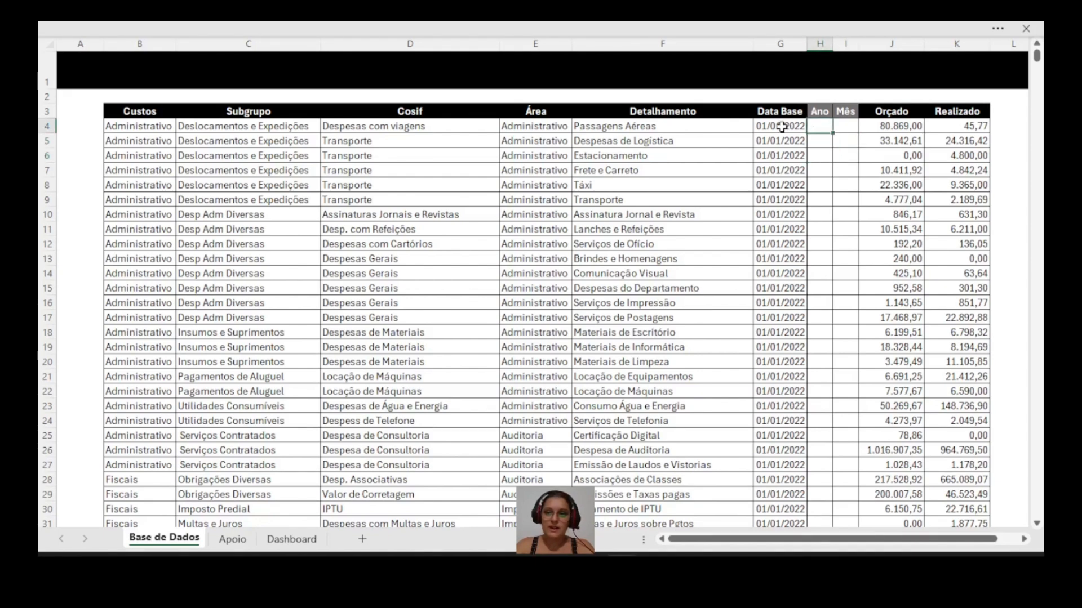
{"action": "left_click", "coordinate": [781, 127]}
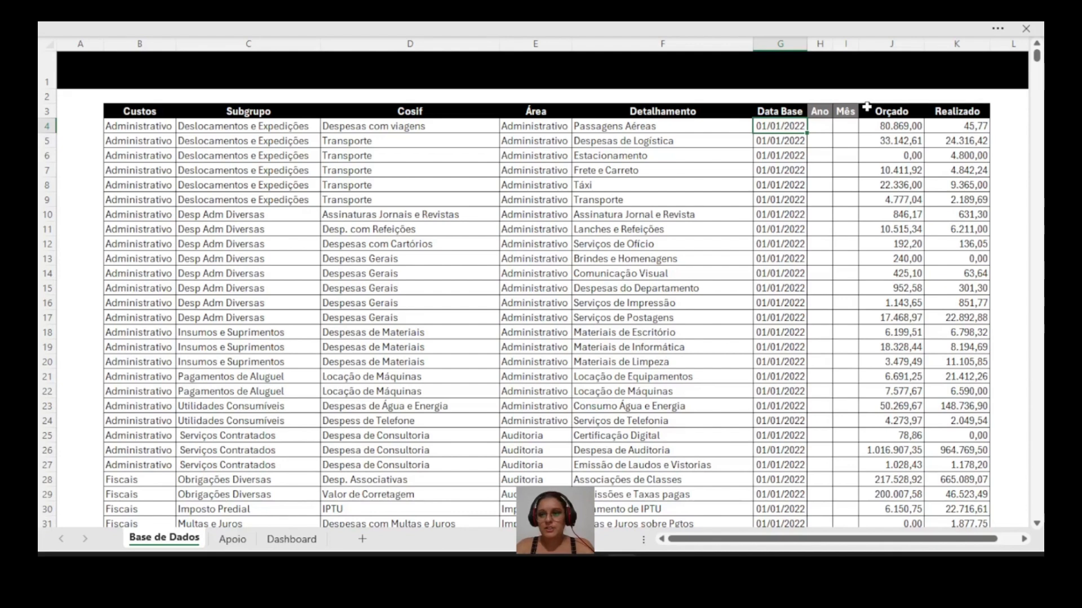
{"action": "left_click", "coordinate": [910, 113]}
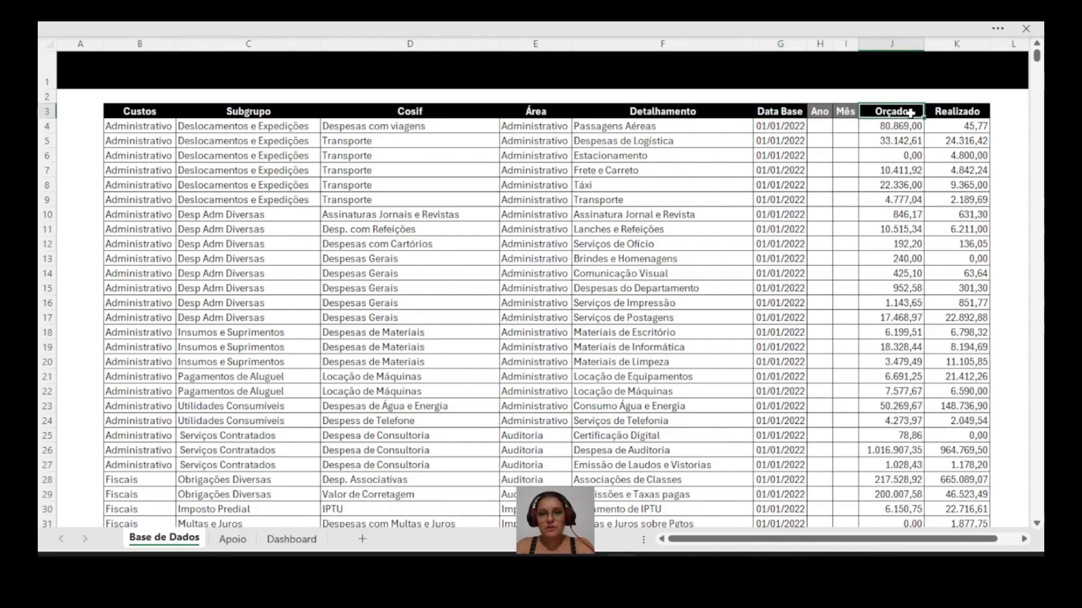
{"action": "left_click", "coordinate": [961, 112]}
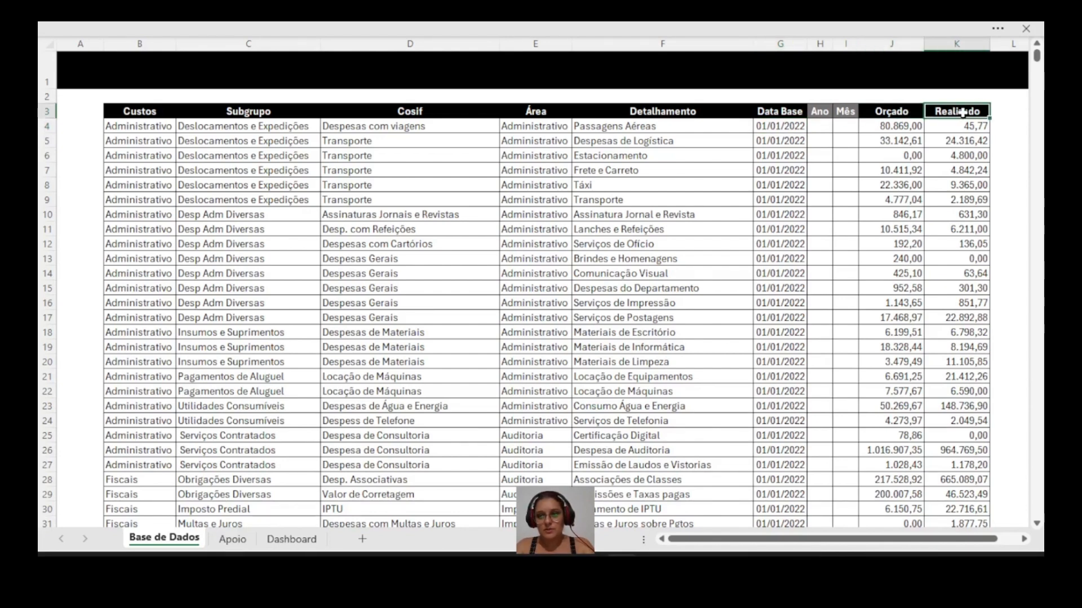
Step: Review the first entries from Detalhamento back to Custos, plus the full header row and the data beneath it
{"action": "left_click", "coordinate": [698, 125]}
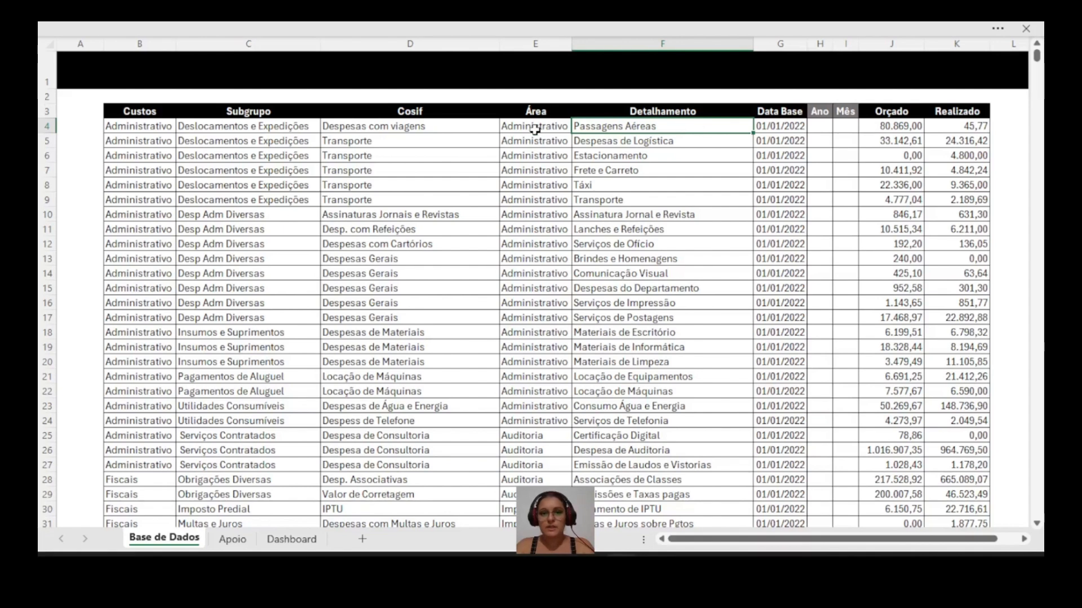
{"action": "left_click", "coordinate": [533, 130]}
{"action": "left_click", "coordinate": [394, 126]}
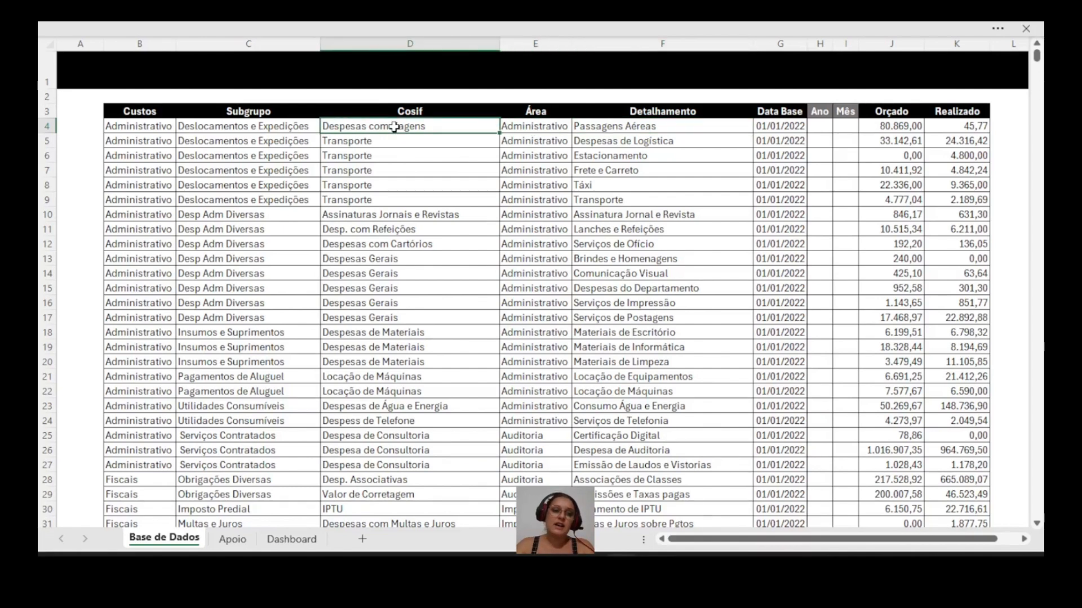
{"action": "left_click", "coordinate": [226, 128]}
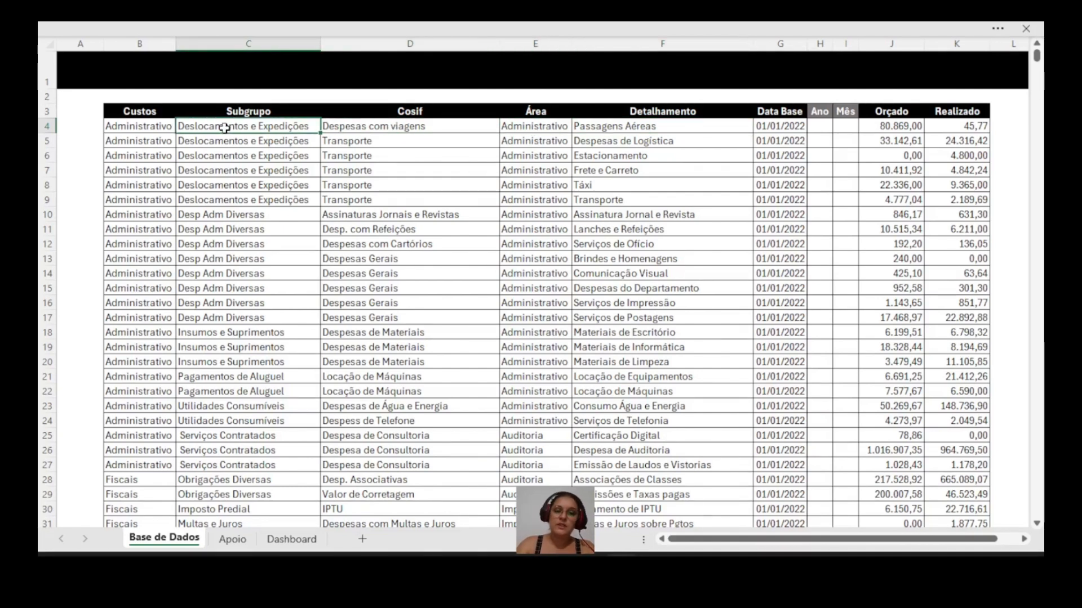
{"action": "left_click", "coordinate": [138, 139]}
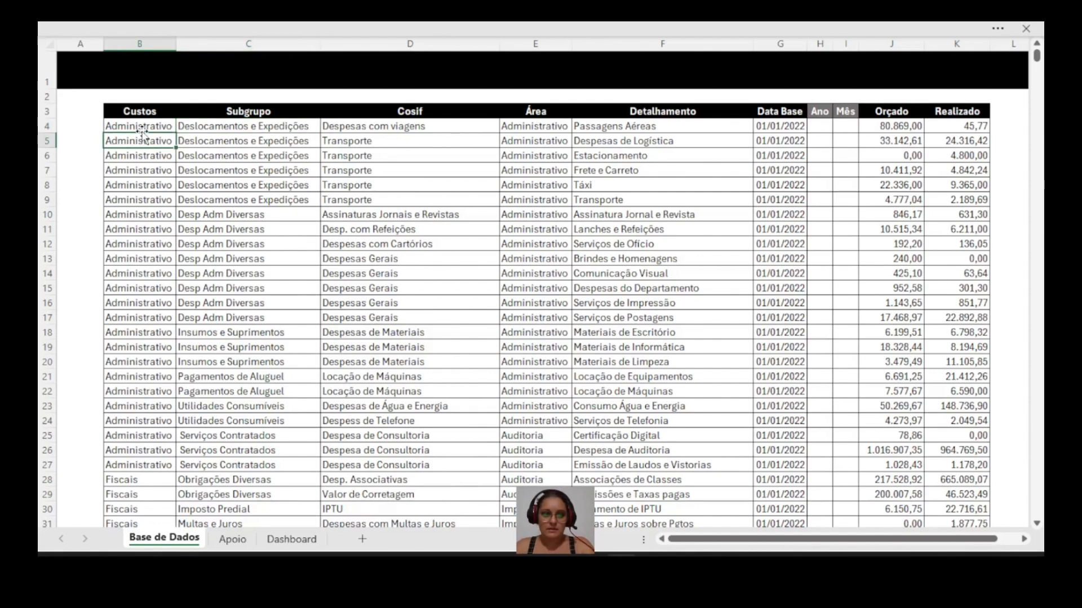
{"action": "left_click_drag", "start_coordinate": [128, 110], "coordinate": [968, 108]}
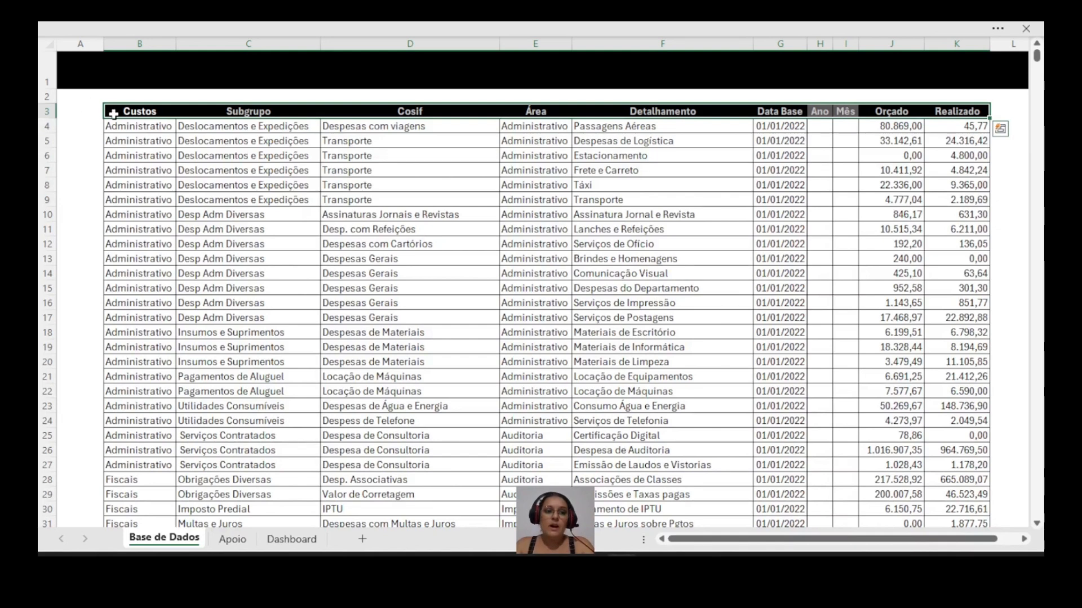
{"action": "left_click_drag", "start_coordinate": [115, 111], "coordinate": [982, 495]}
{"action": "left_click", "coordinate": [141, 126]}
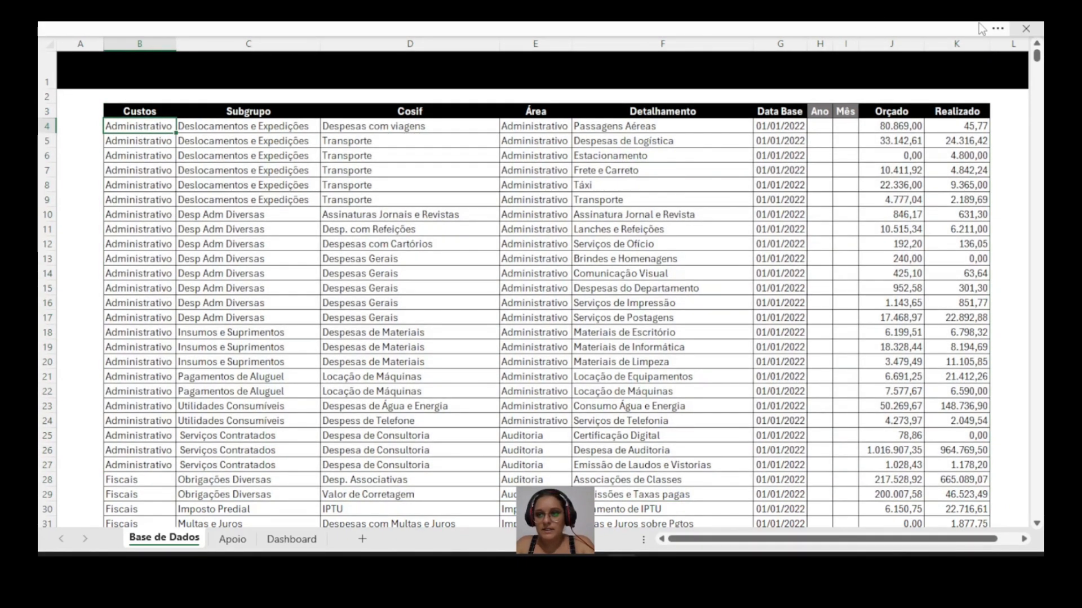
Step: Convert the range $B$3:$K$2379 into a table that has headers
{"action": "left_click", "coordinate": [997, 29]}
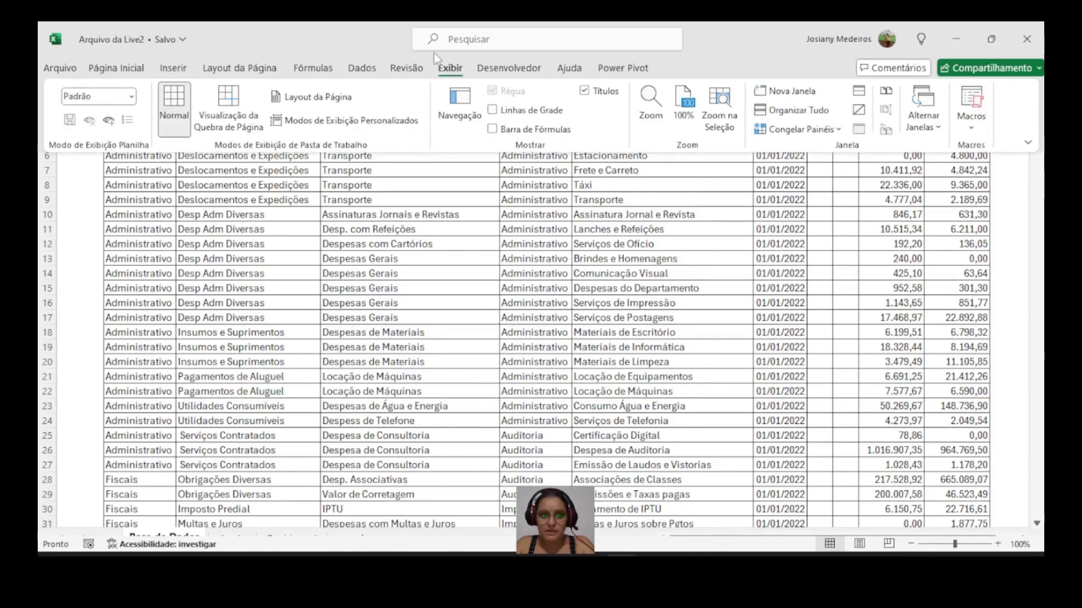
{"action": "left_click", "coordinate": [121, 76]}
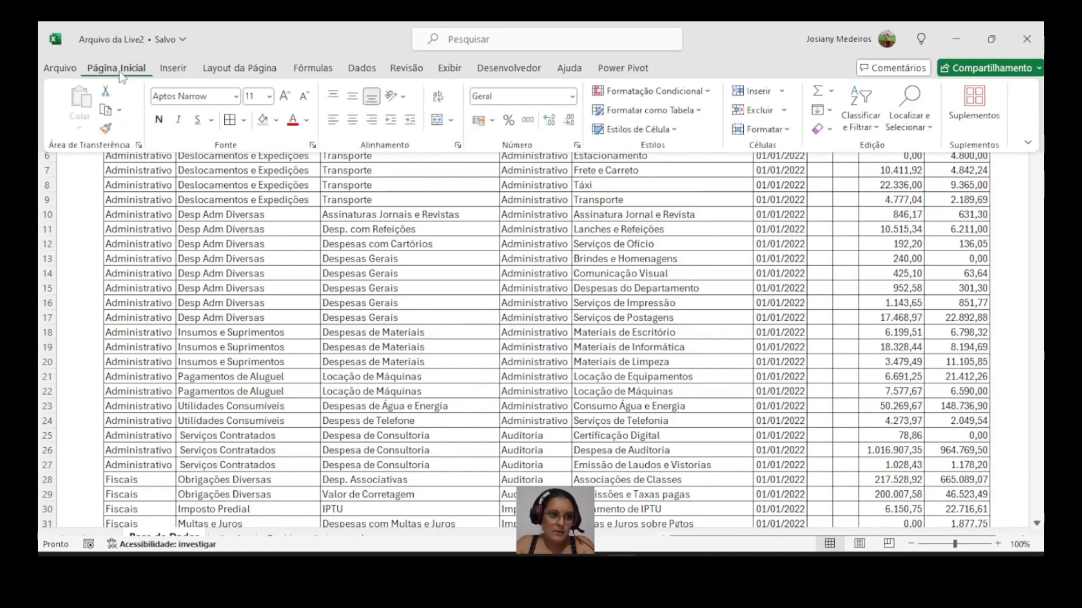
{"action": "left_click", "coordinate": [172, 71]}
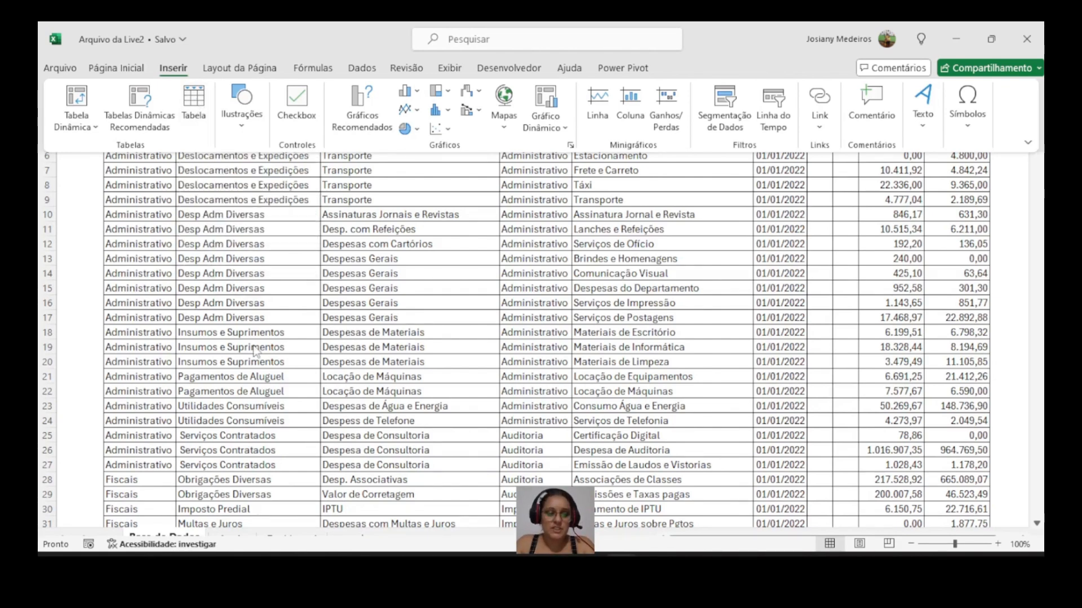
{"action": "key", "text": "ctrl+shift+F1"}
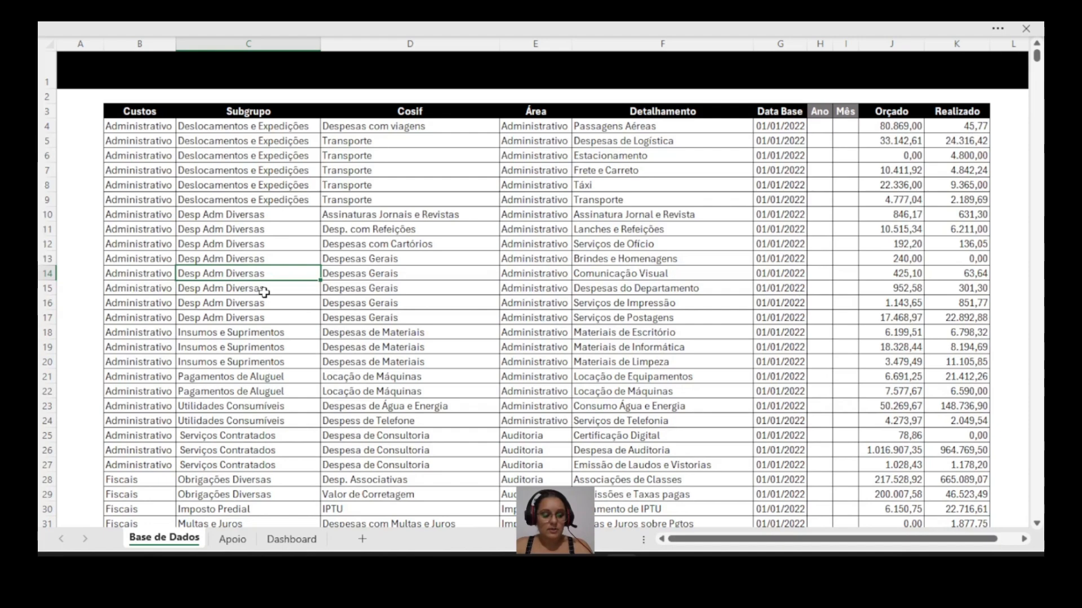
{"action": "key", "text": "ctrl+alt+t"}
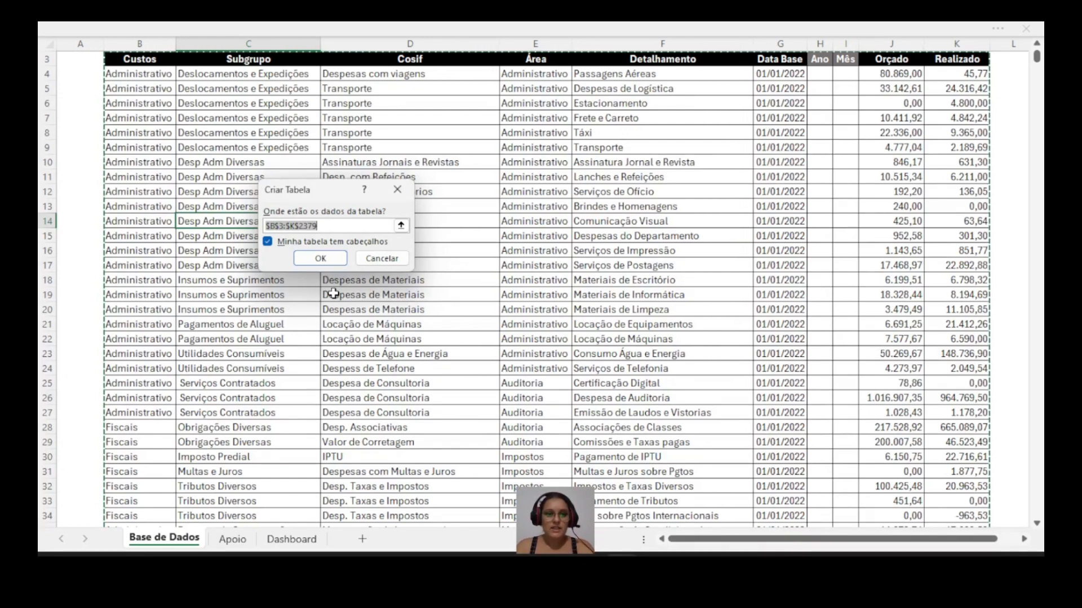
{"action": "left_click_drag", "start_coordinate": [337, 192], "coordinate": [361, 144]}
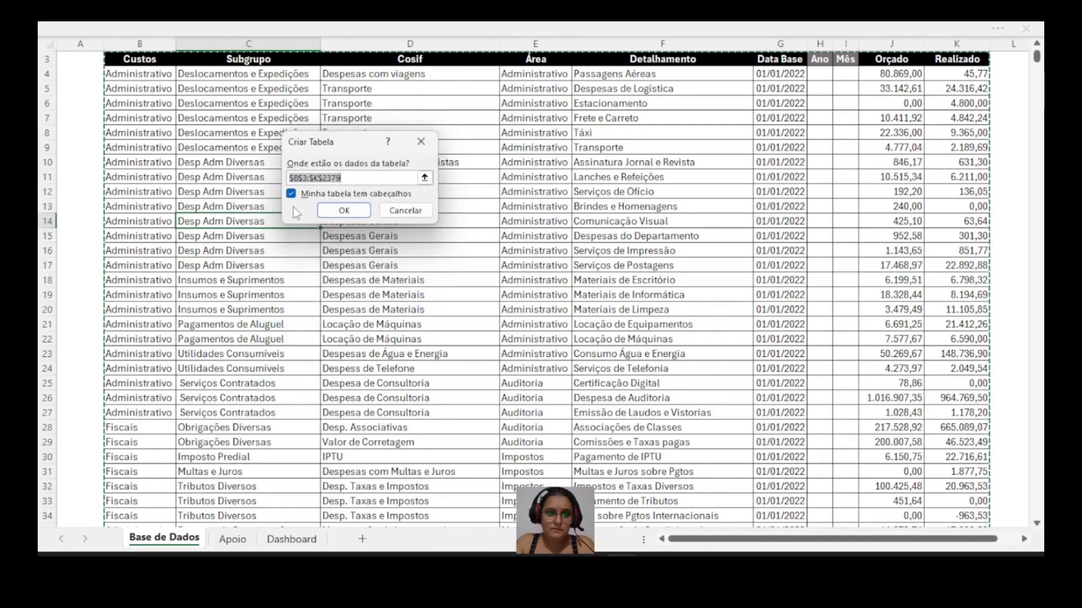
{"action": "left_click", "coordinate": [355, 218]}
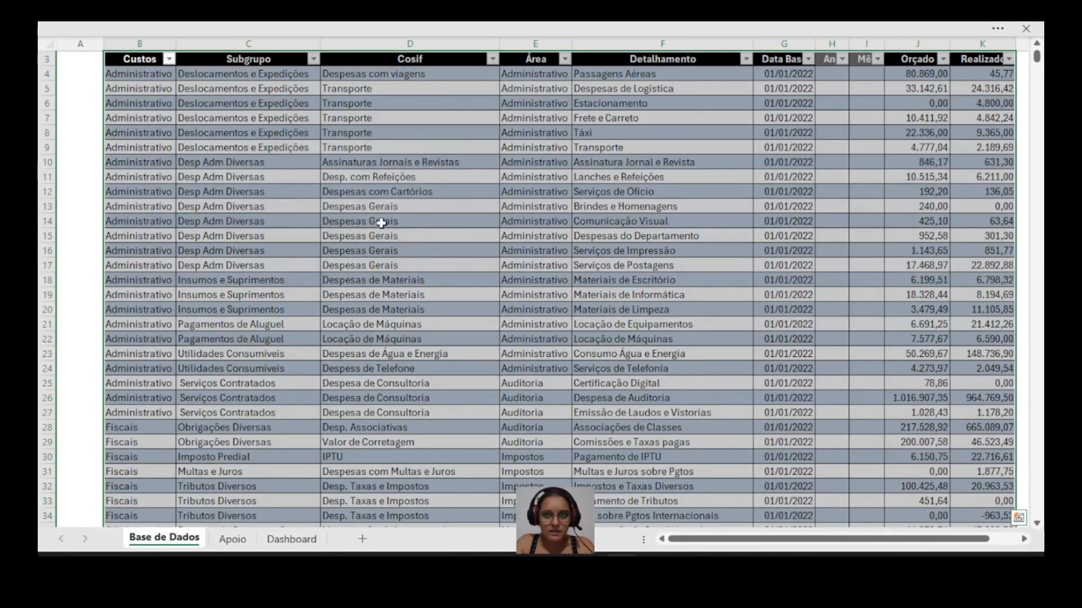
Step: Turn off banded rows (Linhas em Tiras) in the new table's style options
{"action": "scroll", "coordinate": [578, 221], "scroll_direction": "up", "scroll_amount": 1}
{"action": "left_click", "coordinate": [998, 30]}
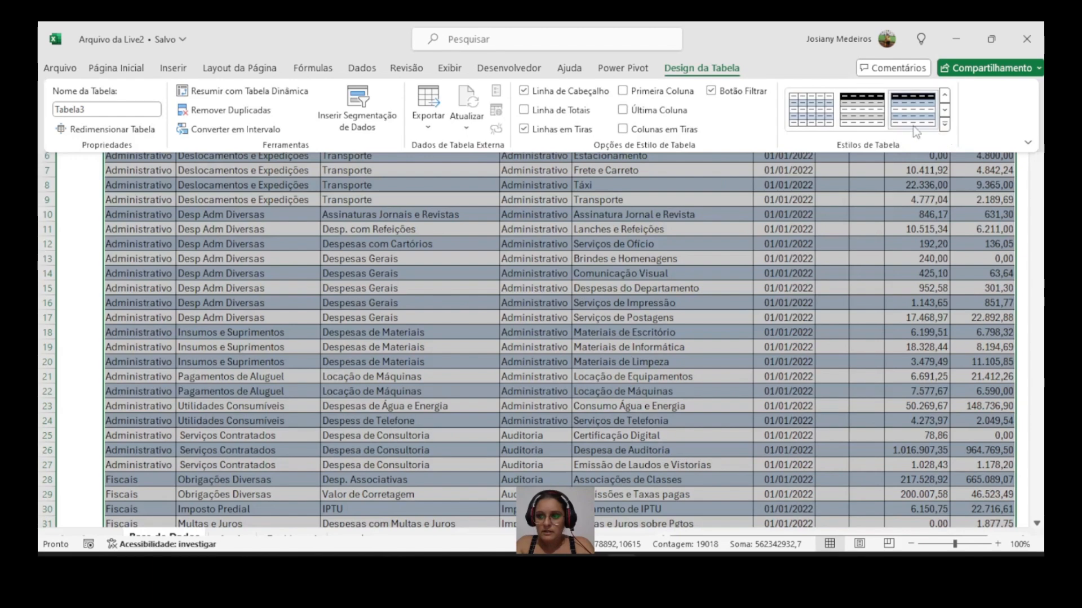
{"action": "left_click", "coordinate": [525, 134]}
{"action": "left_click", "coordinate": [534, 213]}
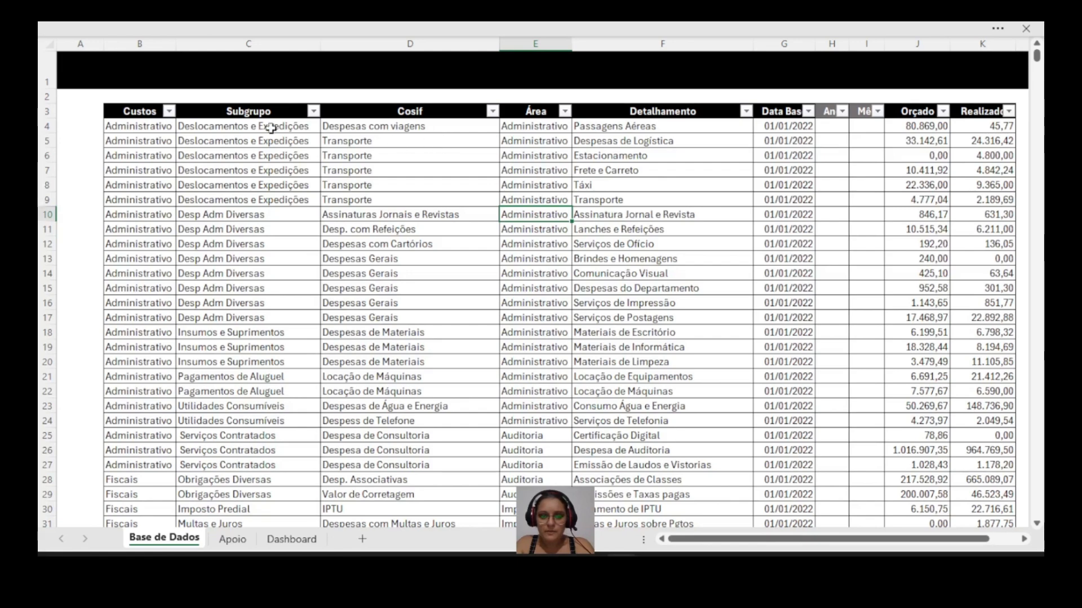
Step: Check how the headers behave farther down the table and examine its last row through the Realizado column
{"action": "scroll", "coordinate": [271, 196], "scroll_direction": "down", "scroll_amount": 12}
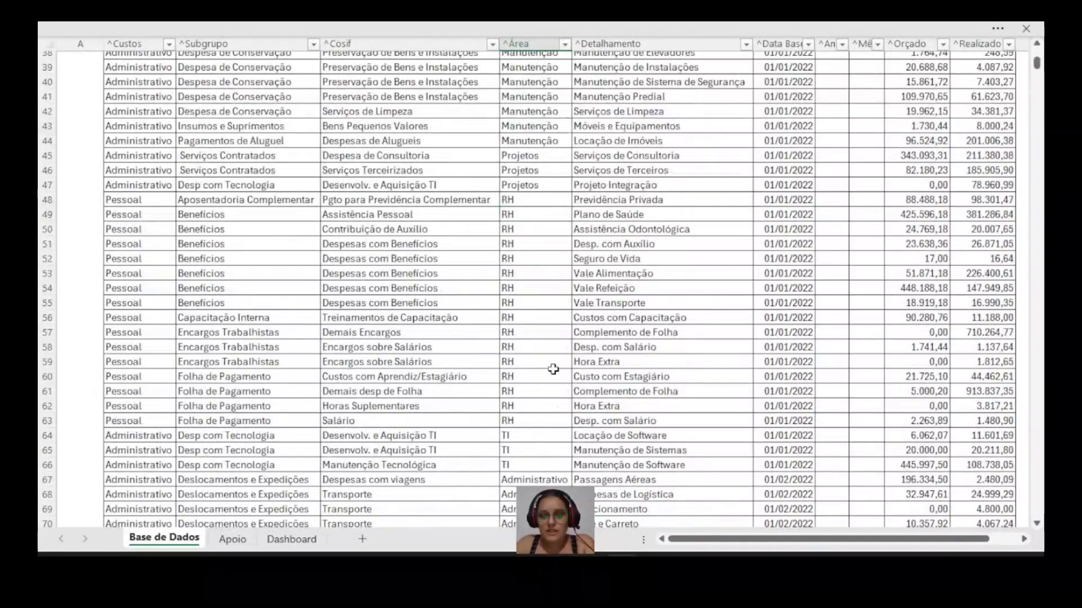
{"action": "left_click_drag", "start_coordinate": [552, 367], "coordinate": [557, 370]}
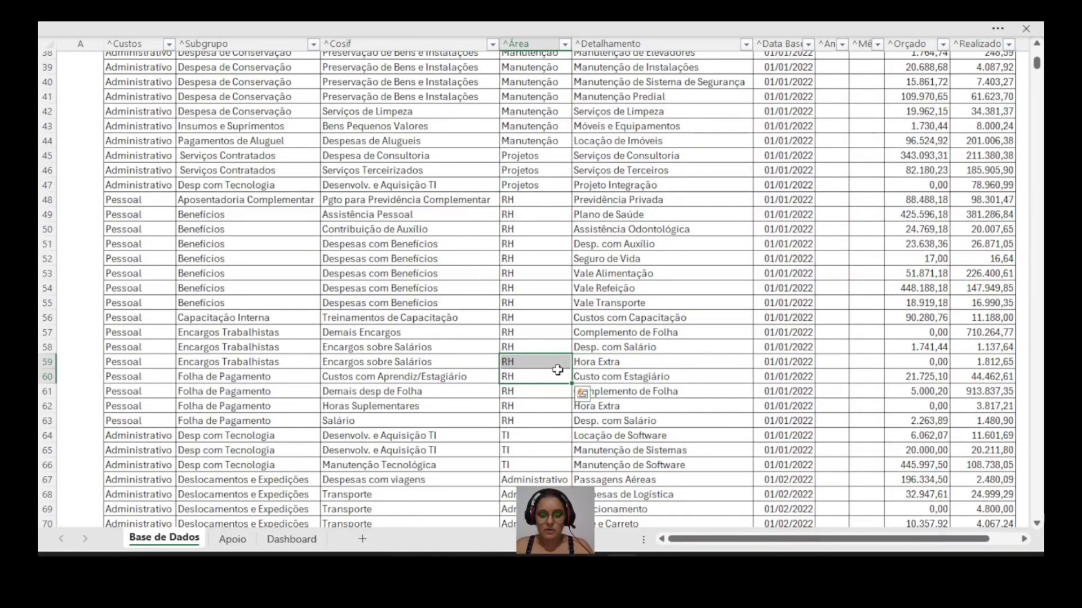
{"action": "key", "text": "ctrl+Down"}
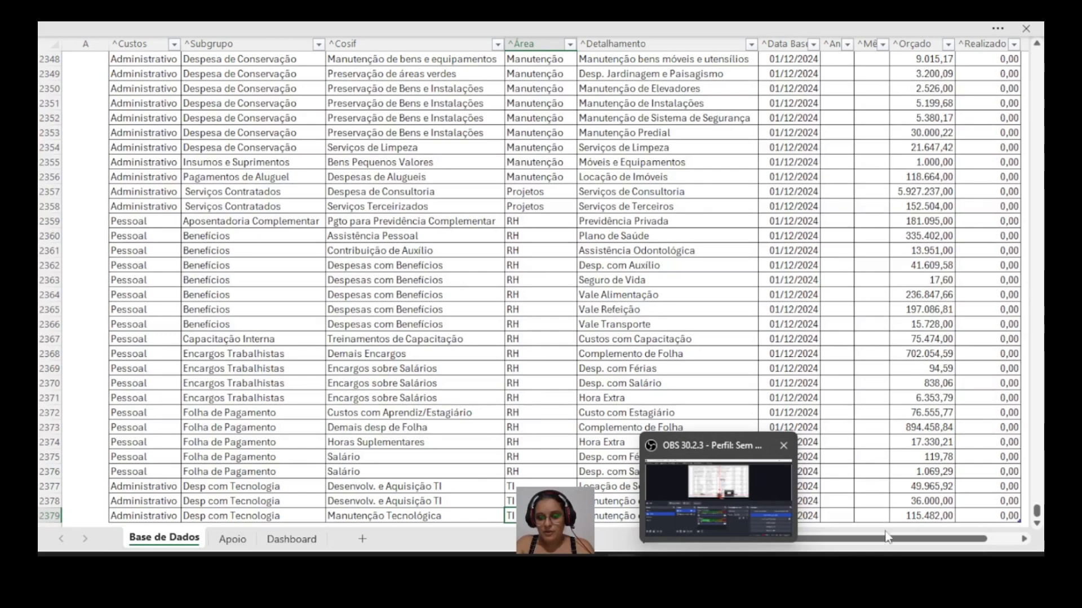
{"action": "left_click_drag", "start_coordinate": [888, 537], "coordinate": [930, 544]}
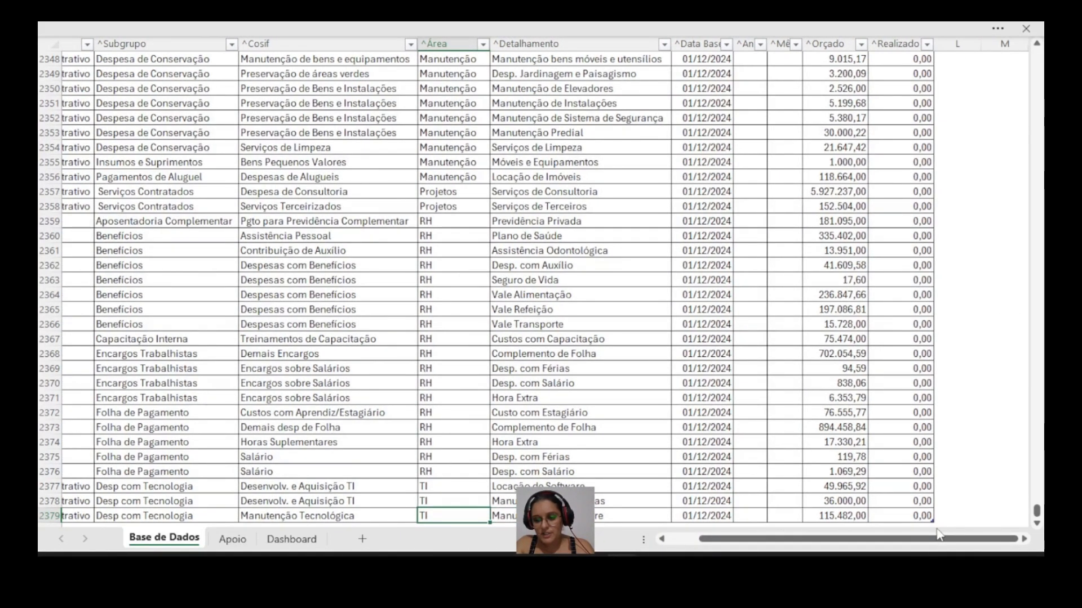
{"action": "scroll", "coordinate": [937, 522], "scroll_direction": "down", "scroll_amount": 6}
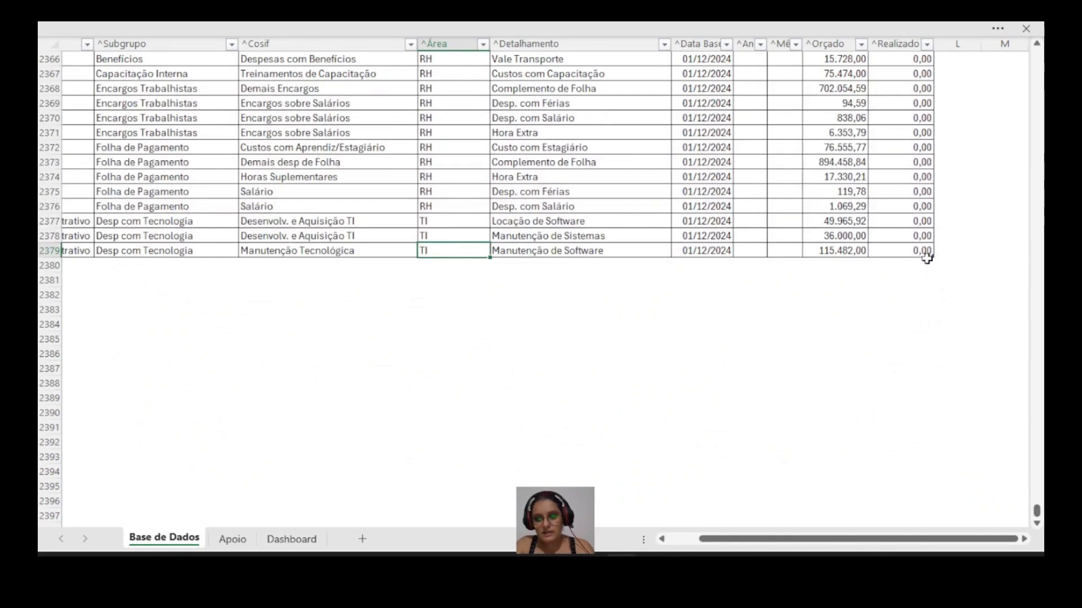
{"action": "left_click", "coordinate": [917, 252]}
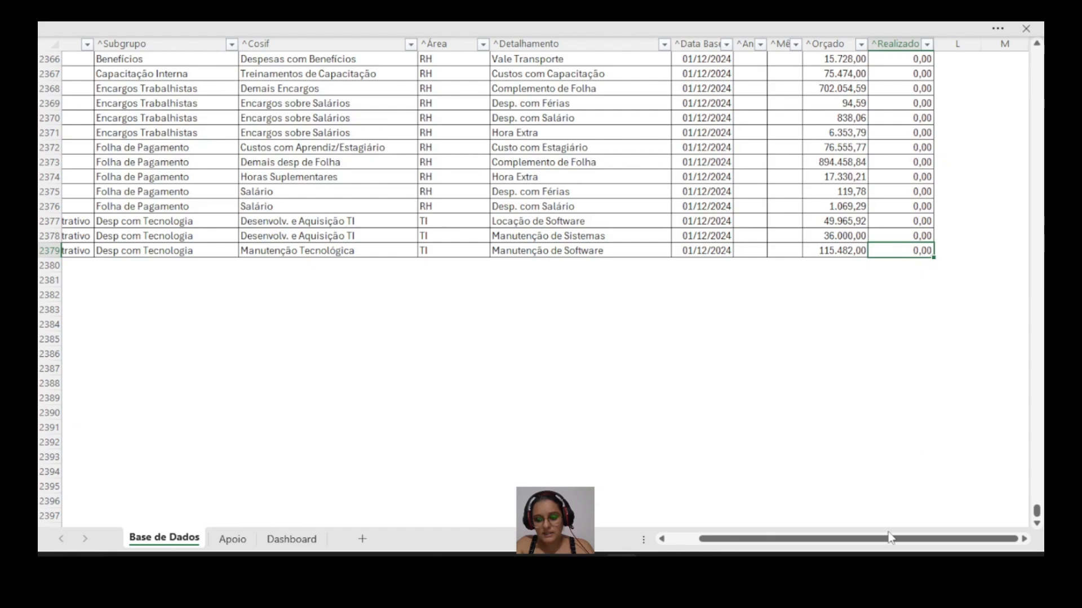
Step: Return to the start of the table and set the ribbon display to Sempre mostrar Faixa de Opções
{"action": "left_click_drag", "start_coordinate": [1037, 514], "coordinate": [1001, 35]}
{"action": "left_click", "coordinate": [999, 30]}
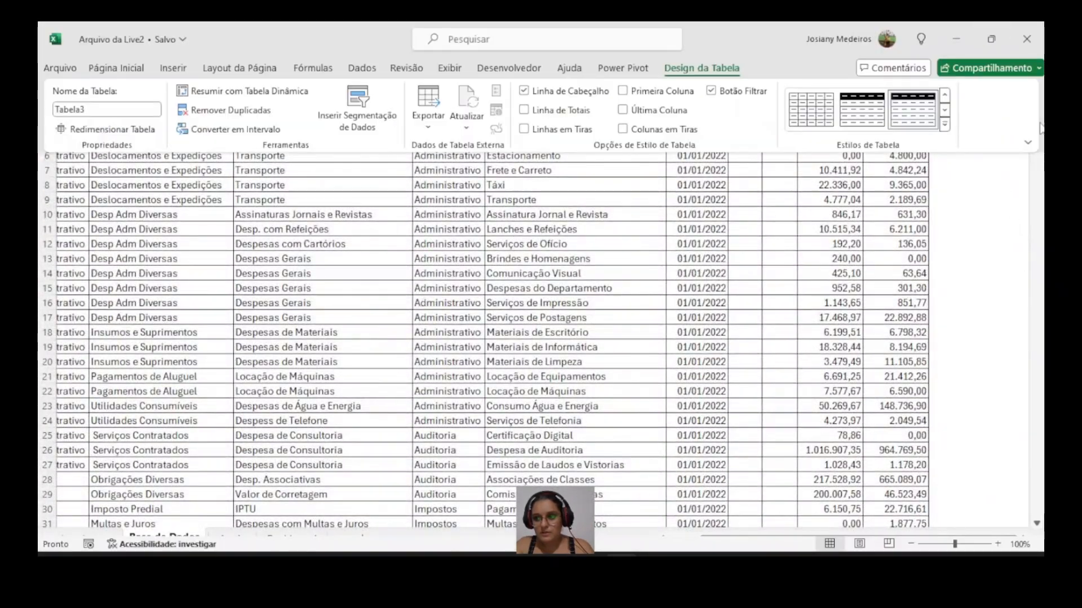
{"action": "left_click", "coordinate": [1028, 144]}
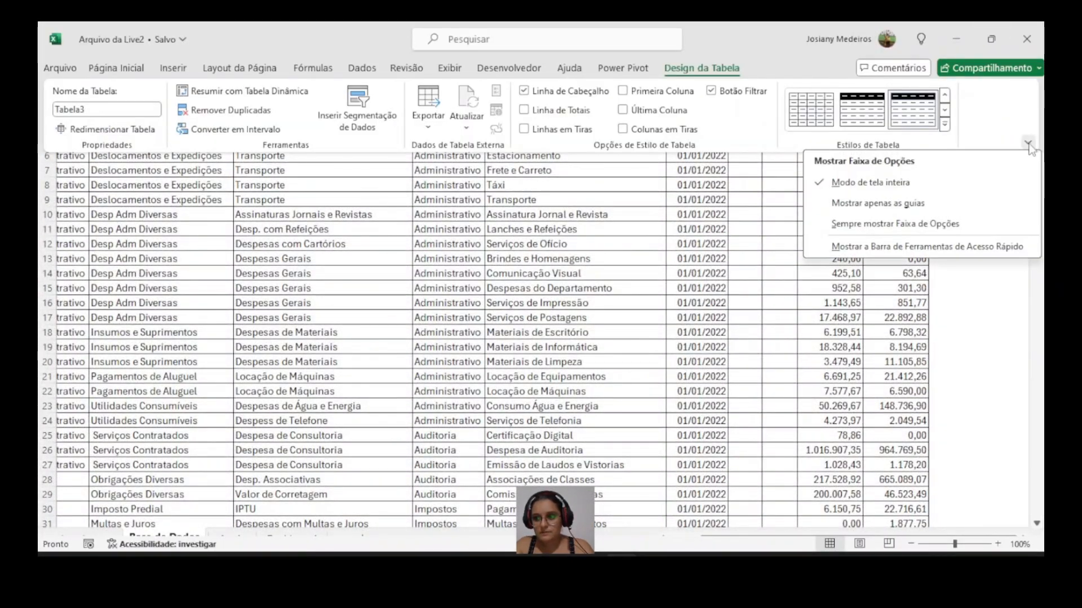
{"action": "left_click", "coordinate": [863, 225]}
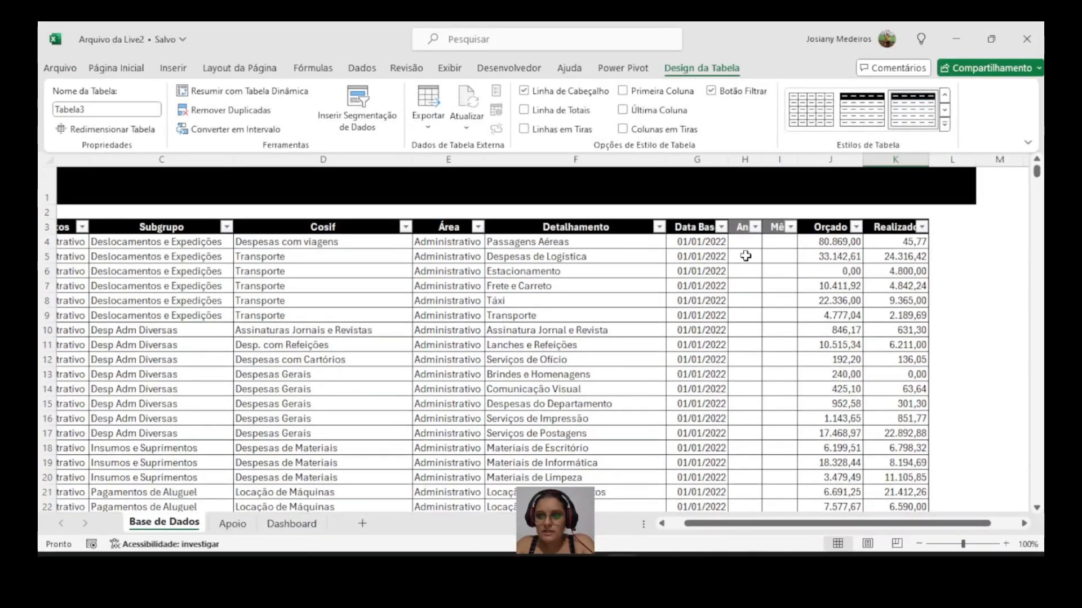
Step: Compare the availability of the table design options for a cell outside the table and one inside it
{"action": "left_click", "coordinate": [948, 257]}
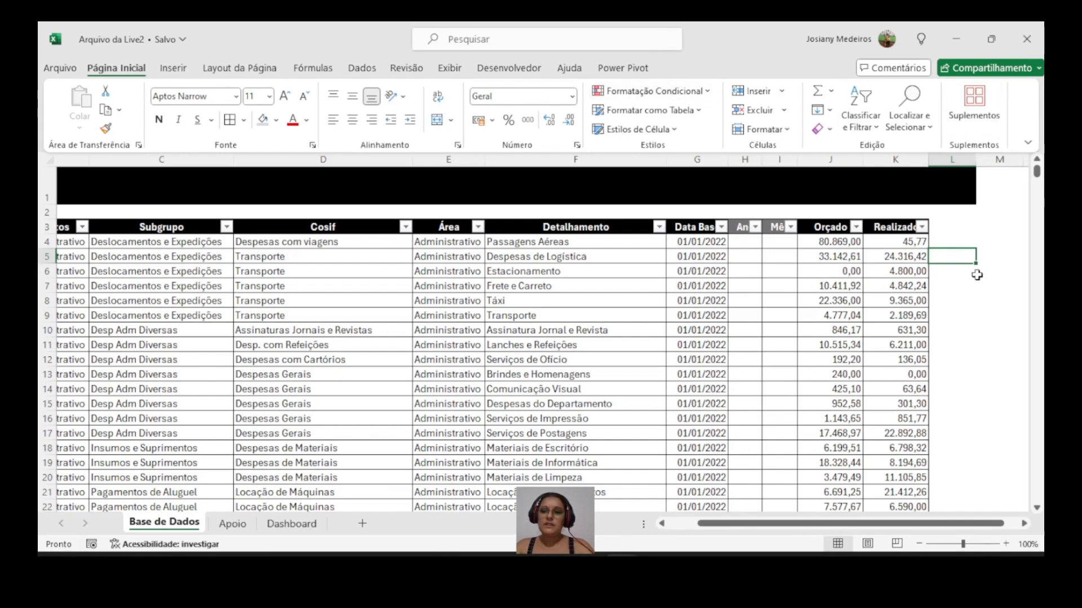
{"action": "left_click", "coordinate": [901, 257]}
{"action": "left_click", "coordinate": [699, 68]}
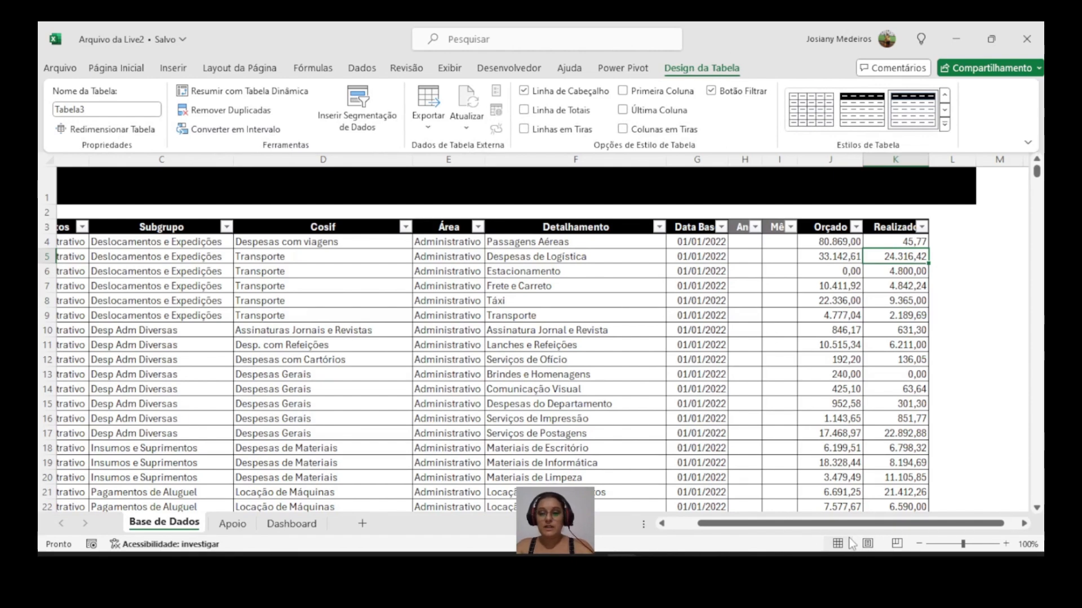
{"action": "left_click_drag", "start_coordinate": [851, 524], "coordinate": [789, 524]}
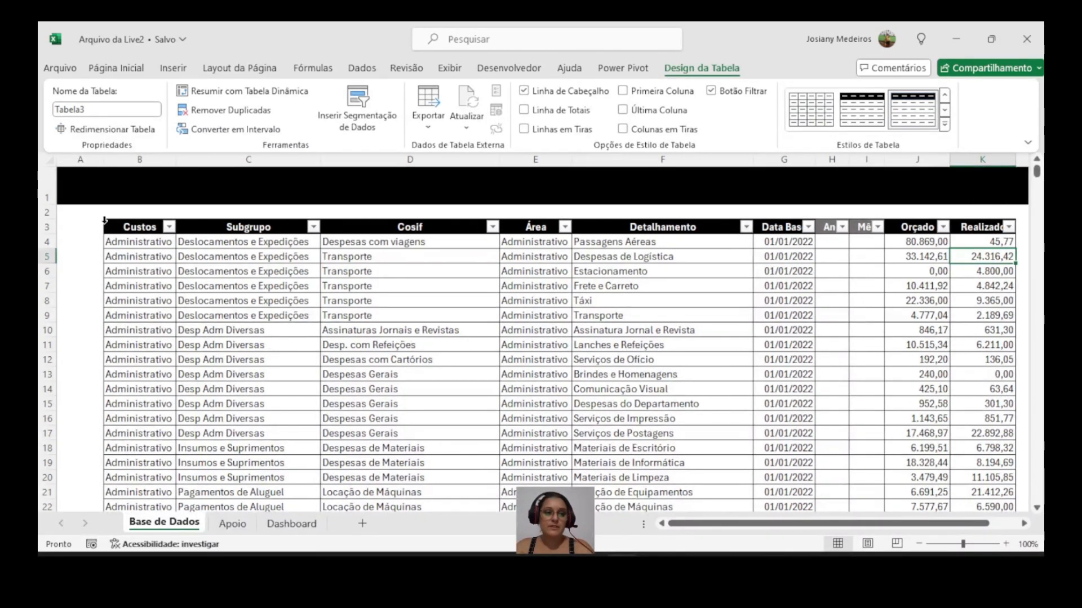
Step: Rename the table as BaseDeDados
{"action": "left_click", "coordinate": [242, 242]}
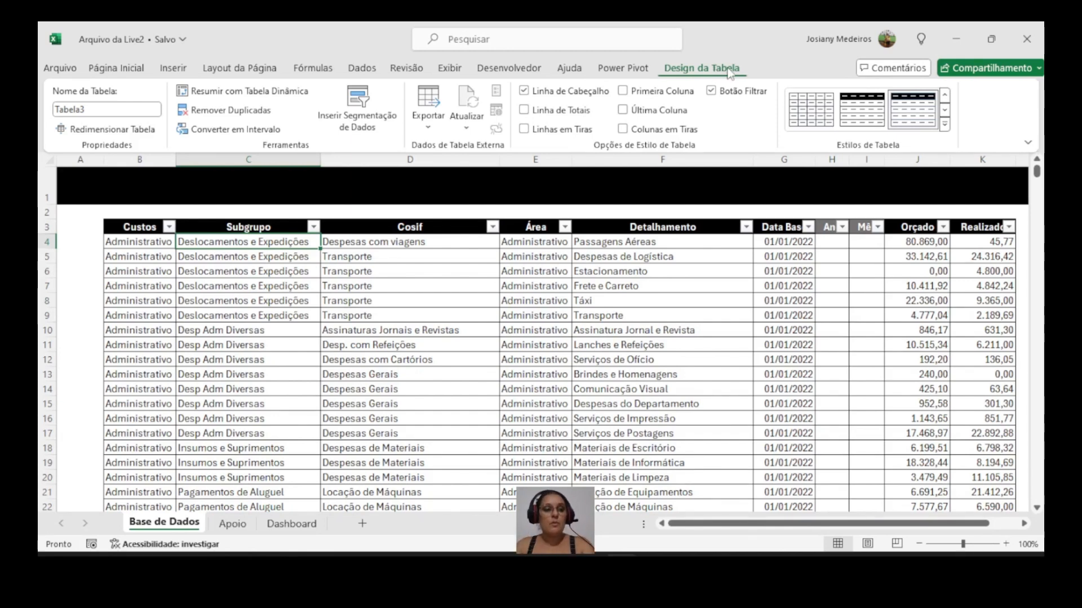
{"action": "left_click", "coordinate": [115, 109]}
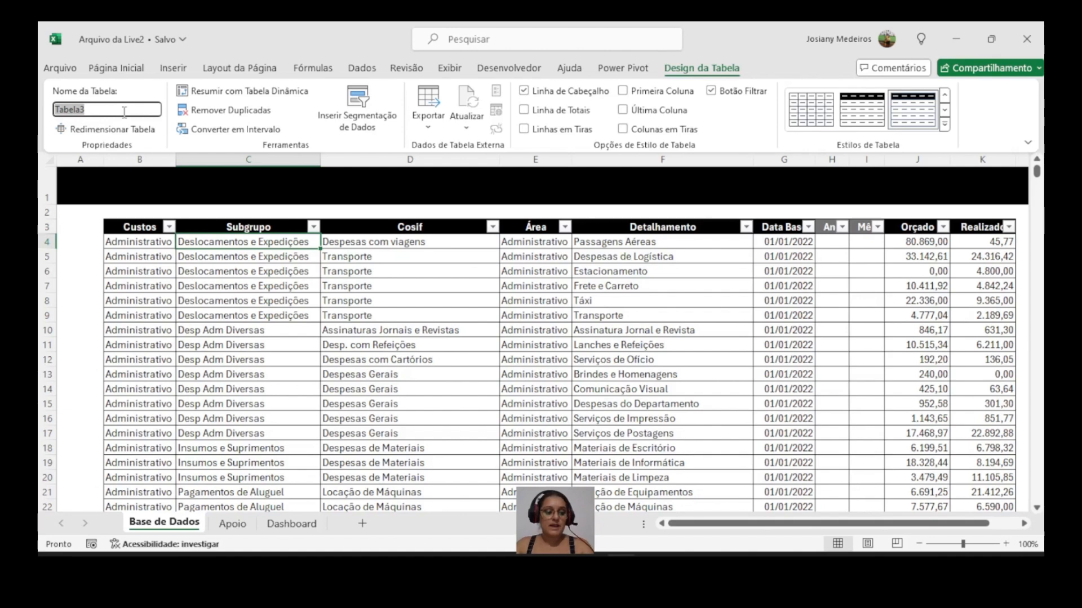
{"action": "type", "text": "BaseDe"}
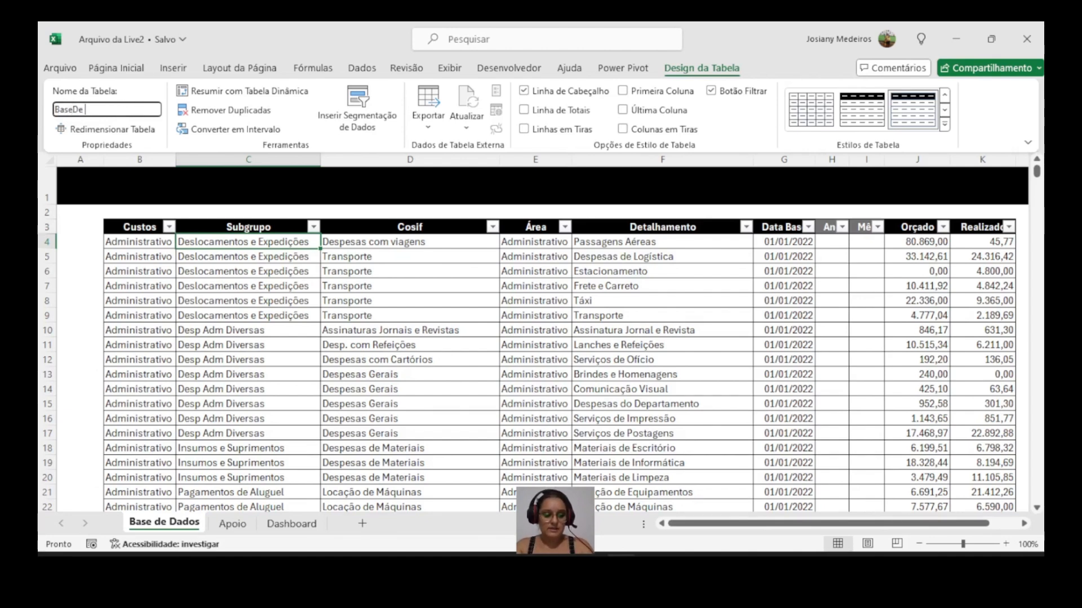
{"action": "type", "text": "Dados"}
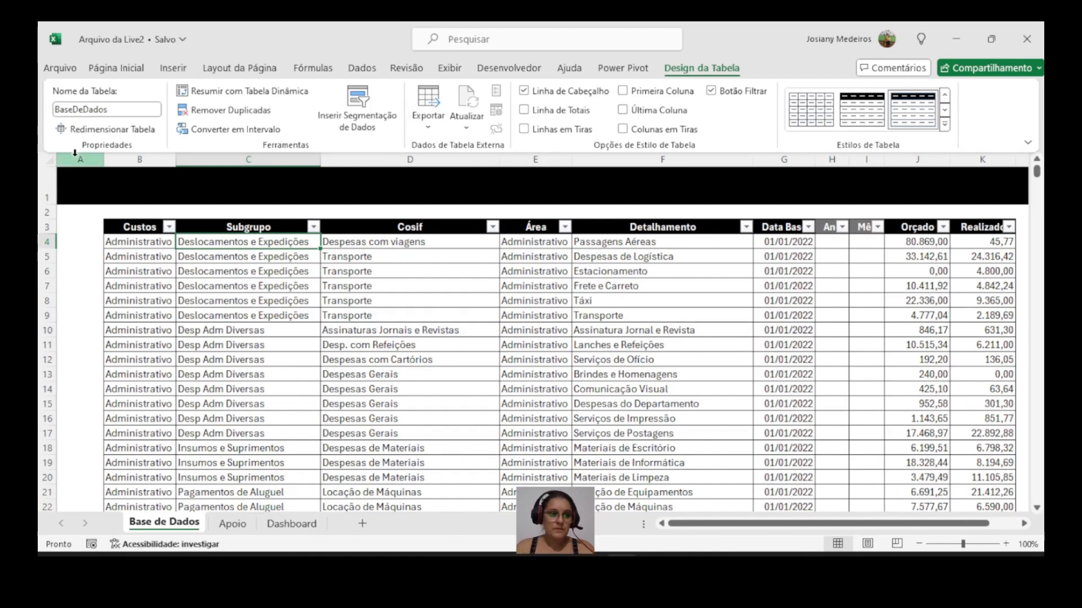
{"action": "left_click", "coordinate": [113, 227]}
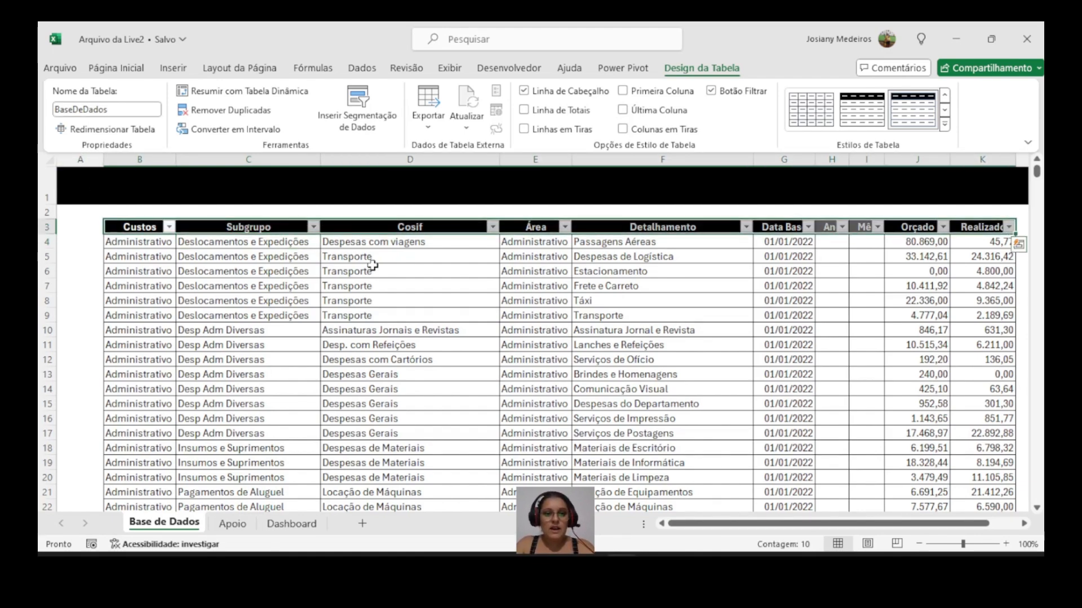
{"action": "scroll", "coordinate": [373, 266], "scroll_direction": "down", "scroll_amount": 9}
{"action": "scroll", "coordinate": [374, 266], "scroll_direction": "up", "scroll_amount": 9}
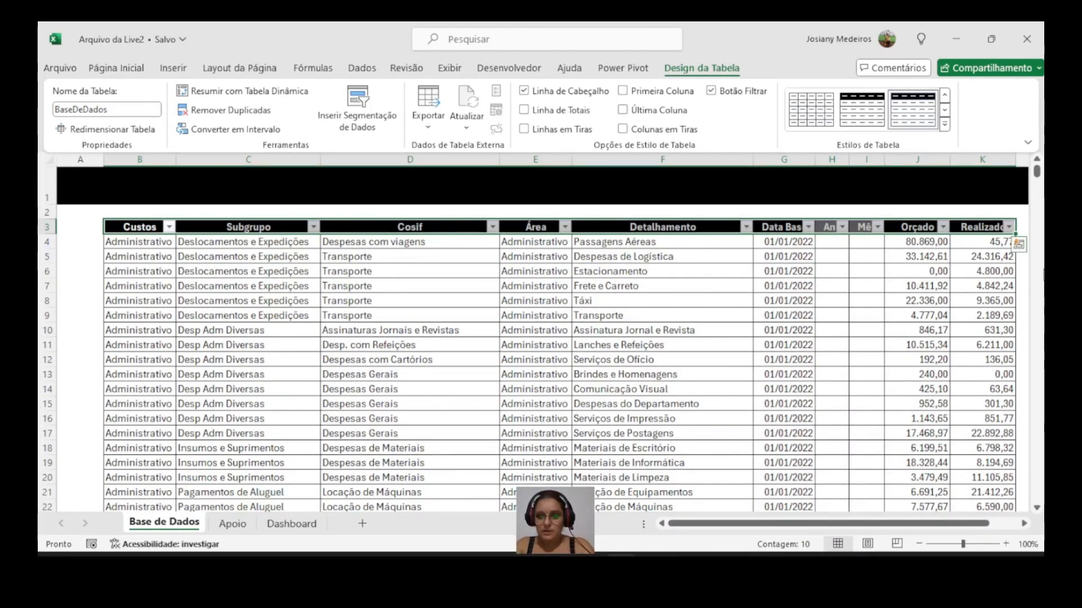
Step: Fill the Ano column with =ANO([@[Data Base]]) and check the formula results farther down the table
{"action": "left_click", "coordinate": [832, 239]}
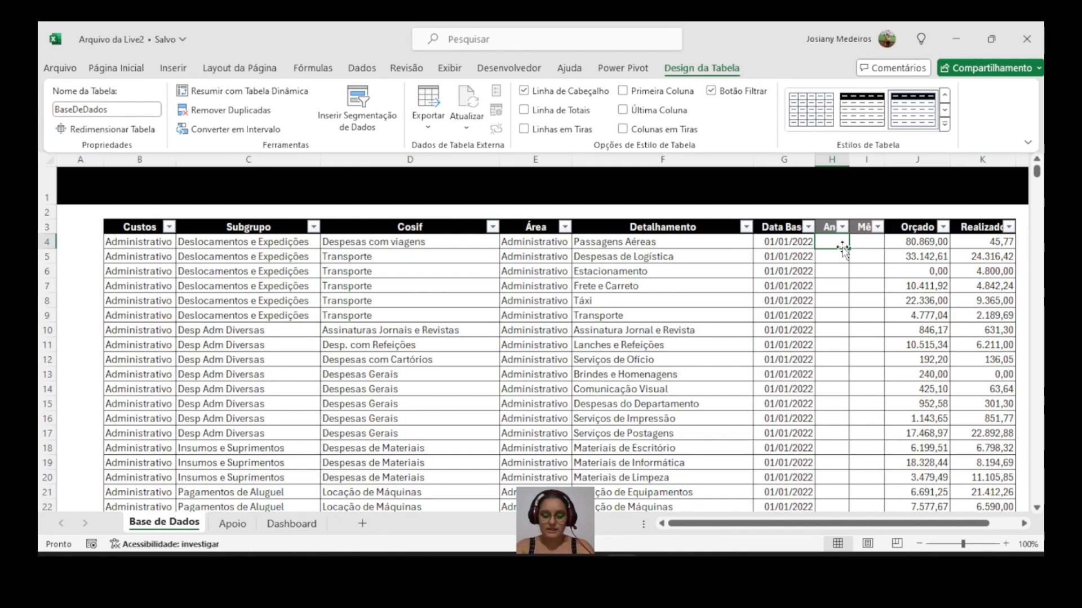
{"action": "type", "text": "=ano"}
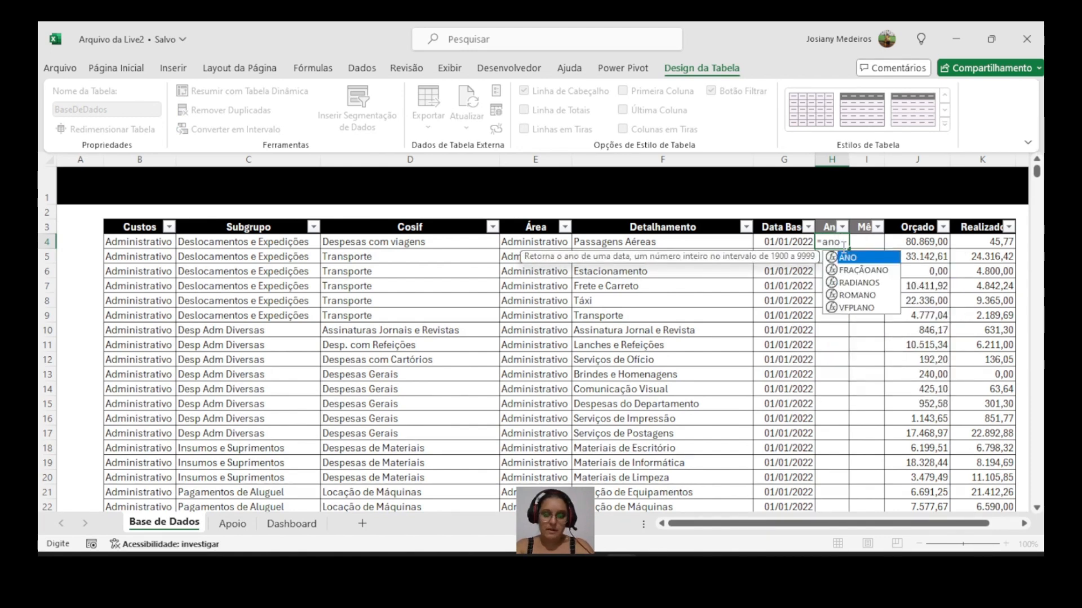
{"action": "type", "text": "("}
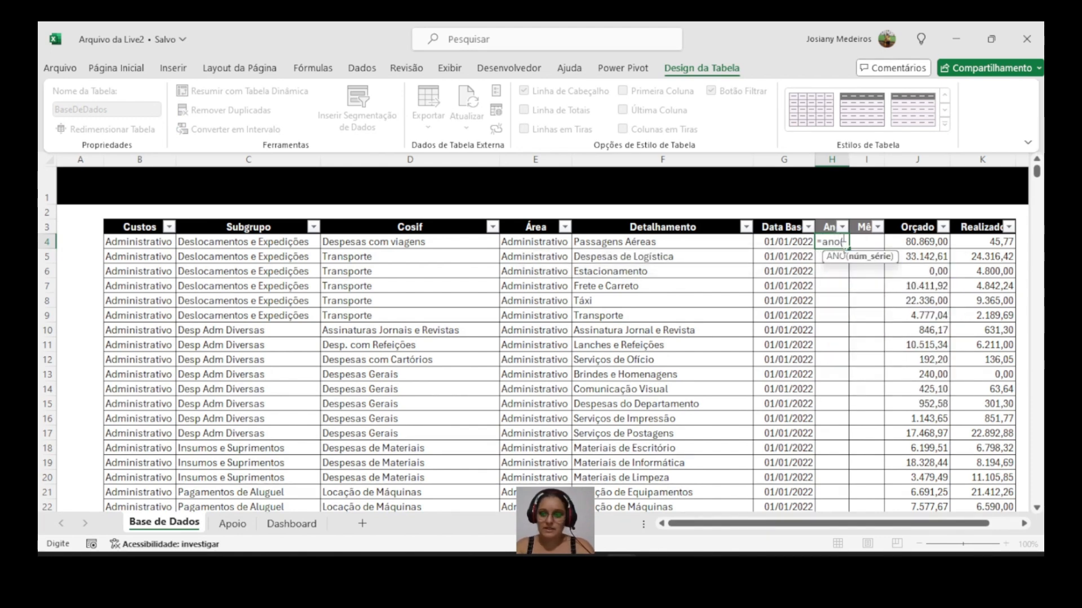
{"action": "left_click", "coordinate": [788, 242]}
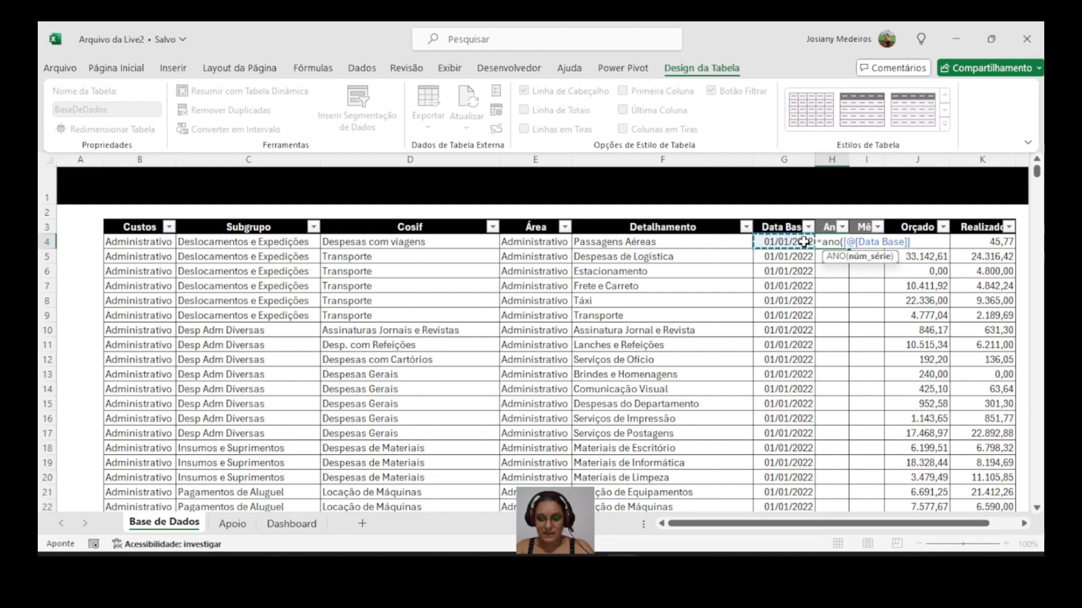
{"action": "type", "text": ")"}
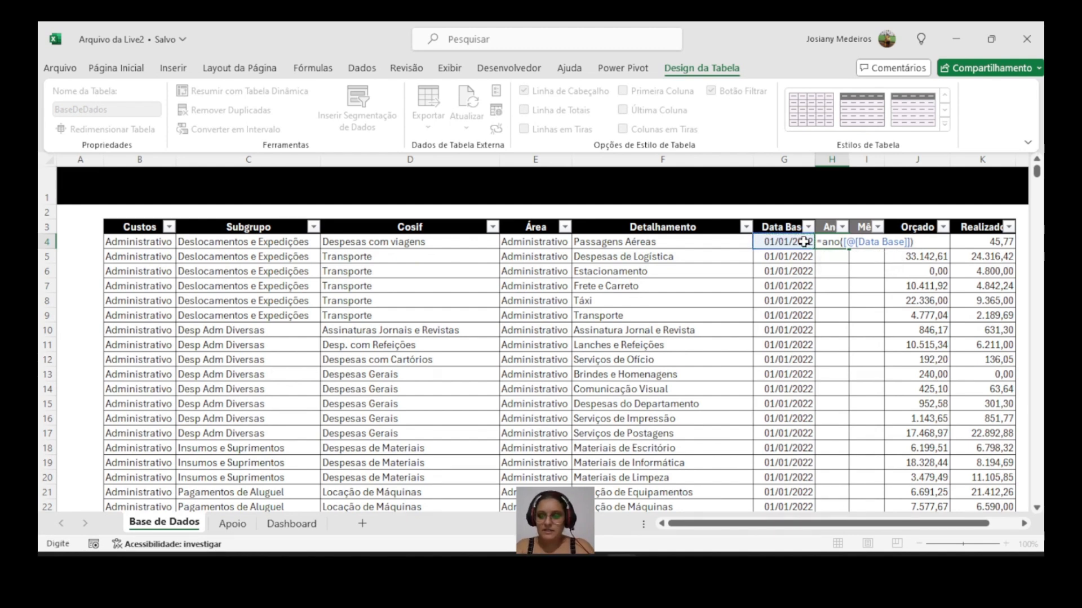
{"action": "key", "text": "Return"}
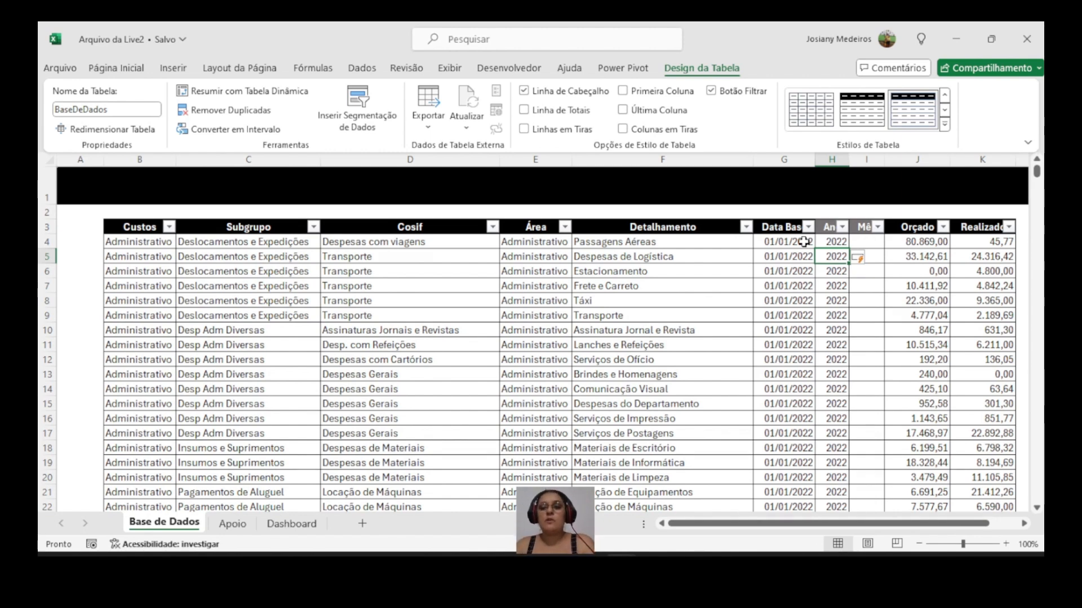
{"action": "left_click", "coordinate": [838, 241]}
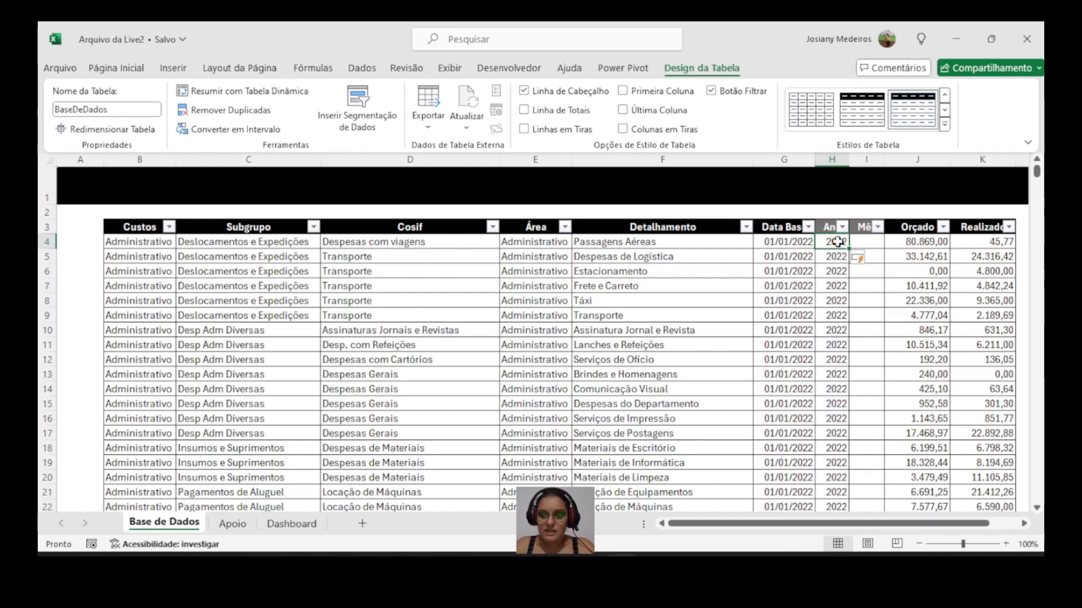
{"action": "scroll", "coordinate": [838, 241], "scroll_direction": "down", "scroll_amount": 5}
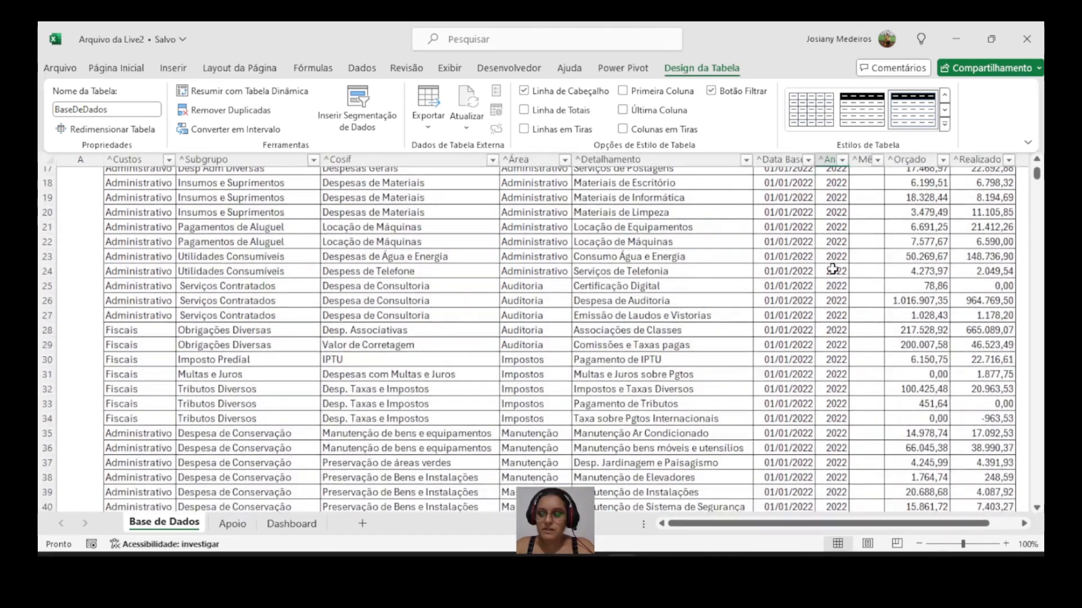
{"action": "scroll", "coordinate": [836, 361], "scroll_direction": "up", "scroll_amount": 5}
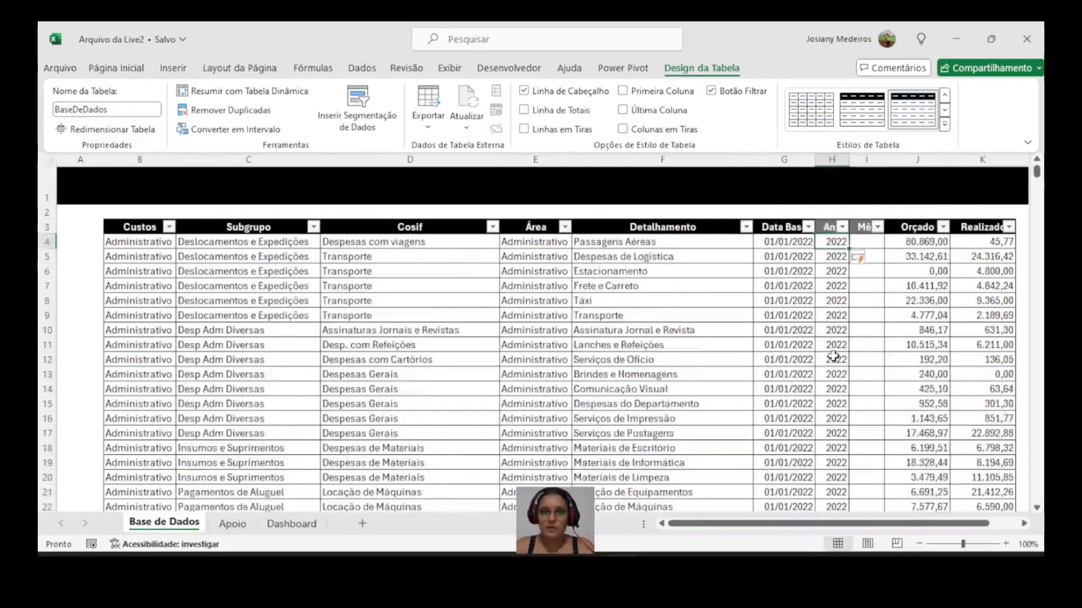
Step: Fill the Mês column with the abbreviated month of each base date using =TEXTO([@[Data Base]];"MMM")
{"action": "left_click", "coordinate": [874, 243]}
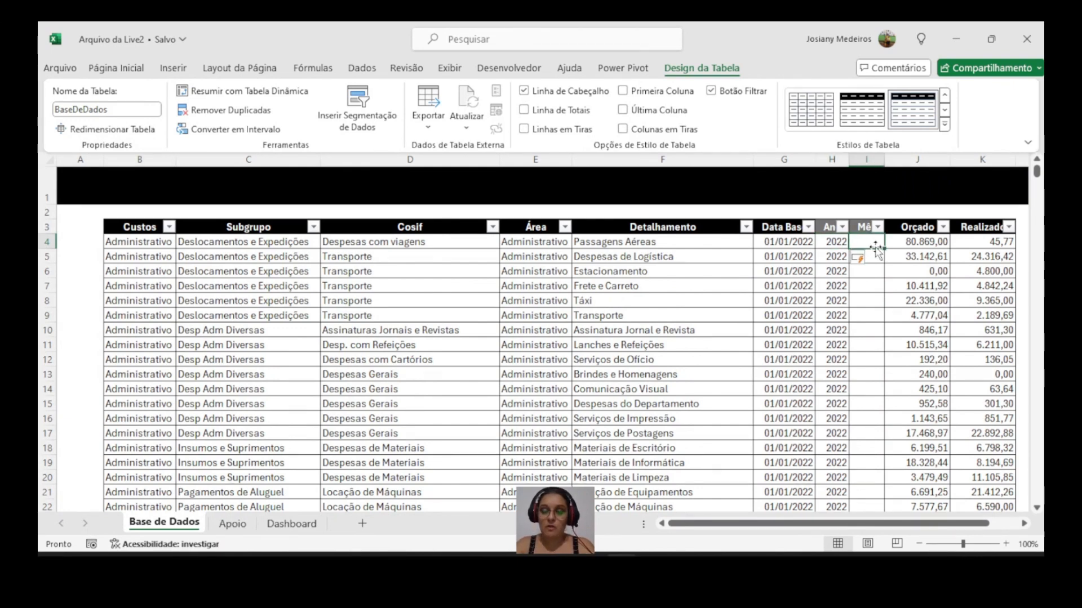
{"action": "type", "text": "="}
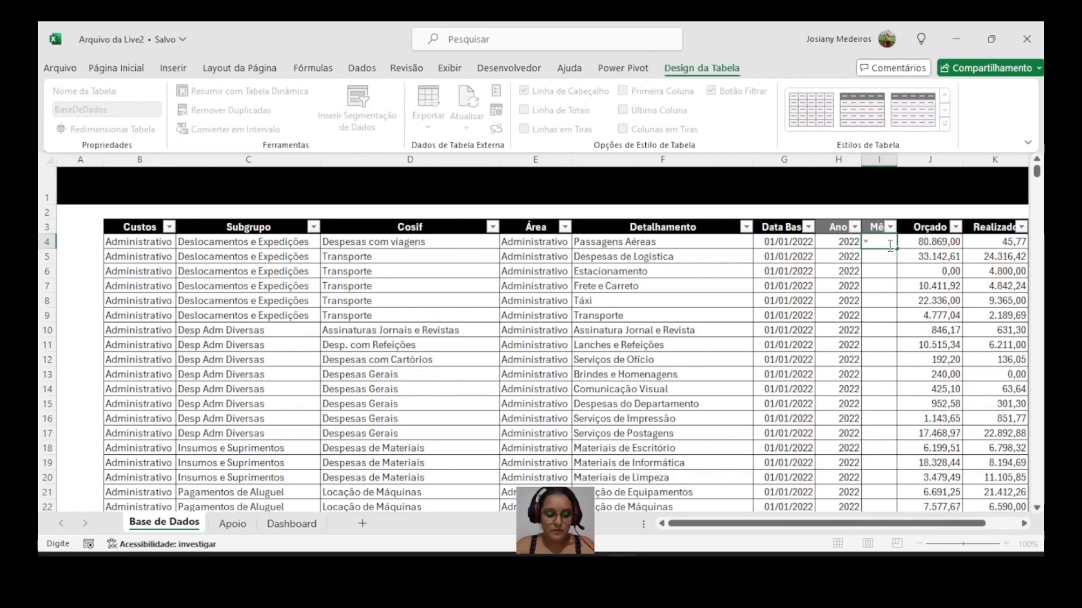
{"action": "type", "text": "t"}
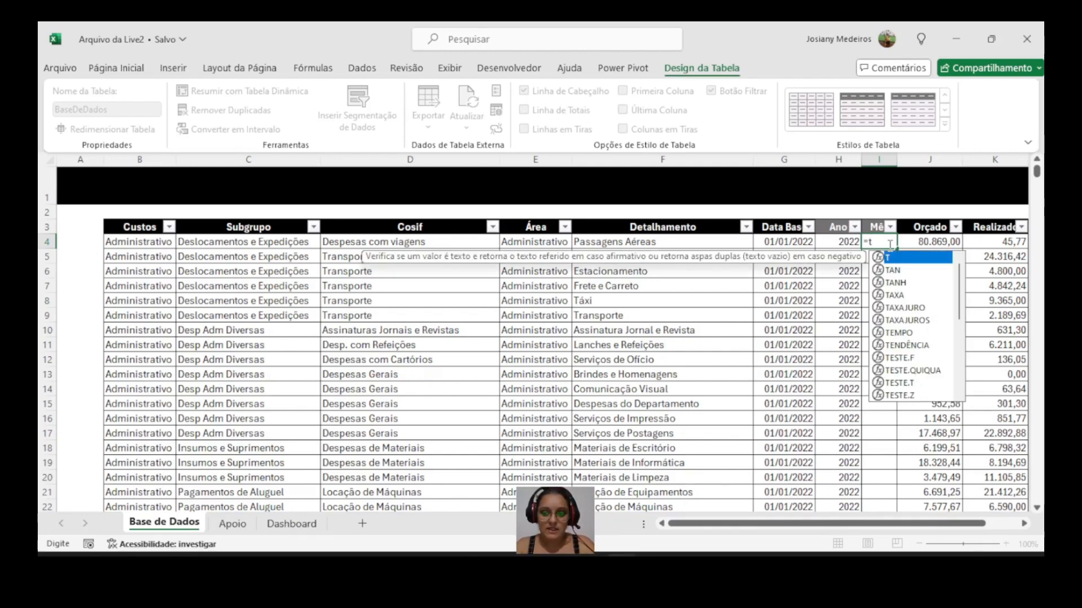
{"action": "type", "text": "ex"}
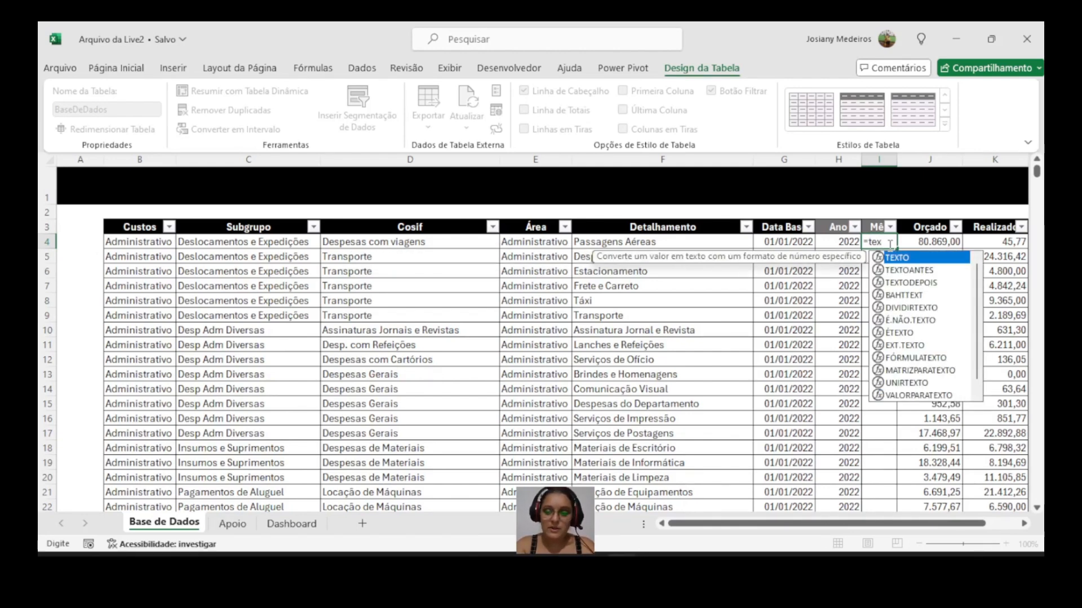
{"action": "type", "text": "to("}
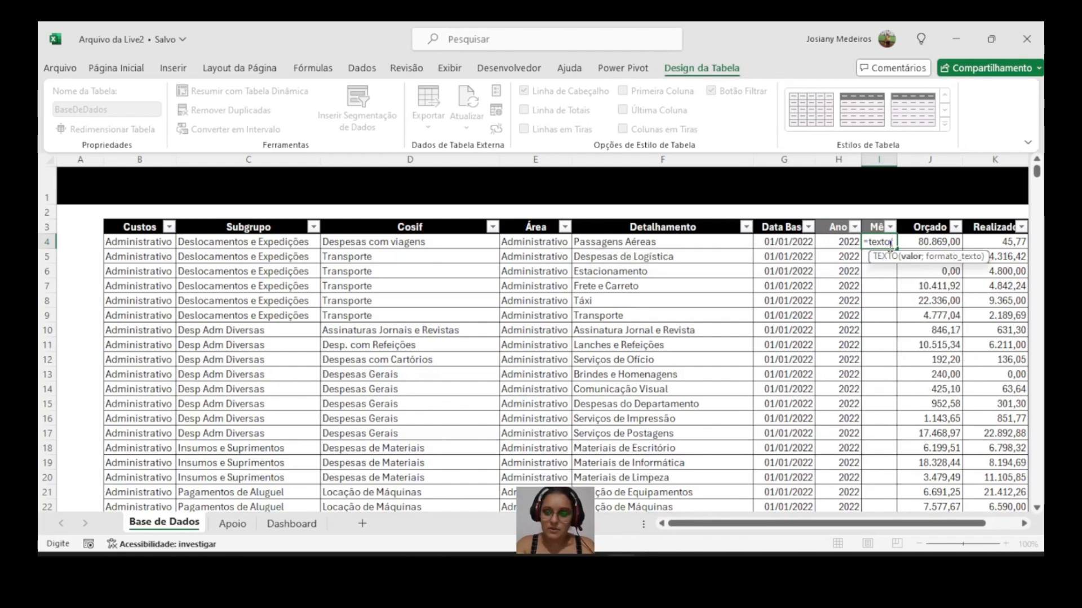
{"action": "left_click", "coordinate": [797, 241]}
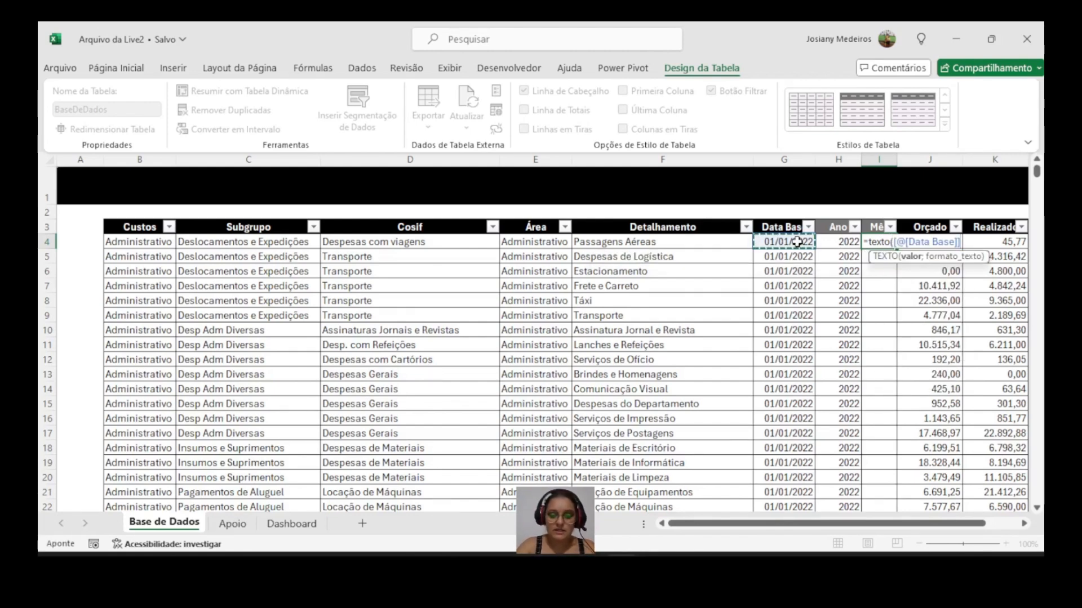
{"action": "type", "text": ";"}
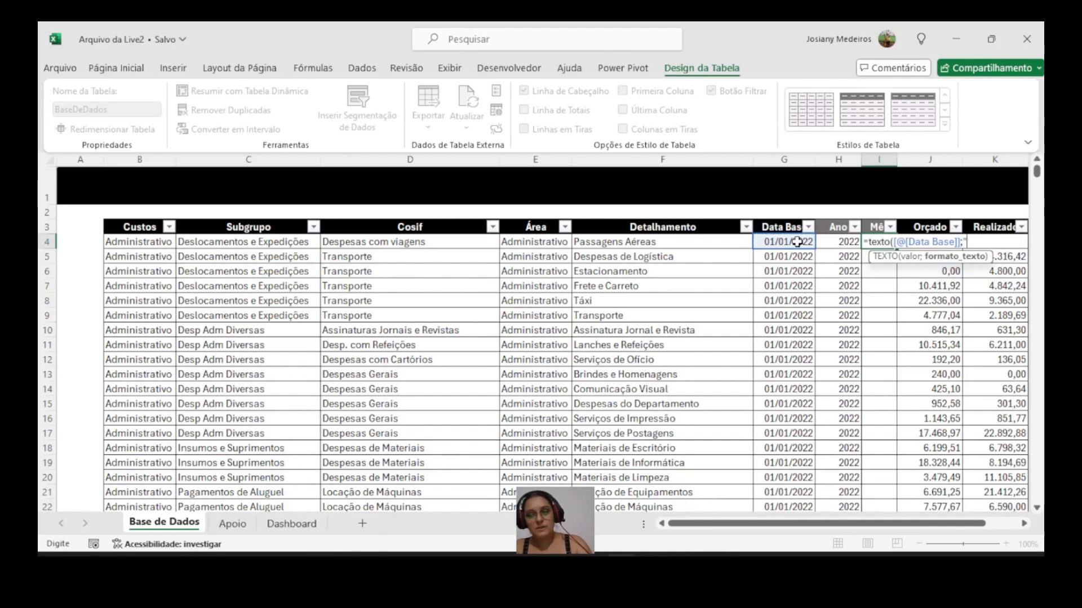
{"action": "type", "text": "\"MMM"}
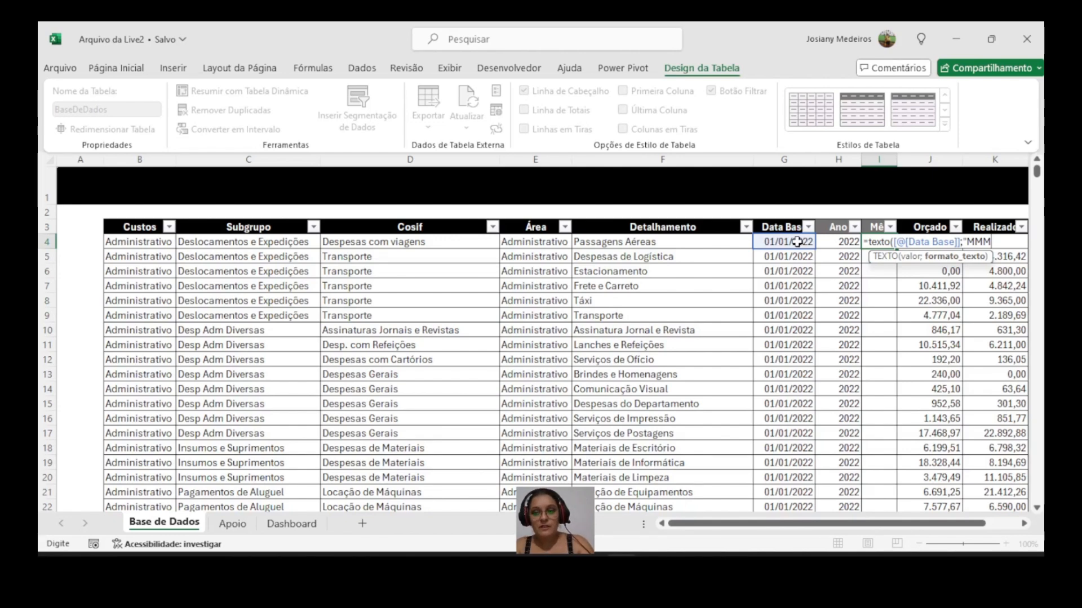
{"action": "type", "text": "\")"}
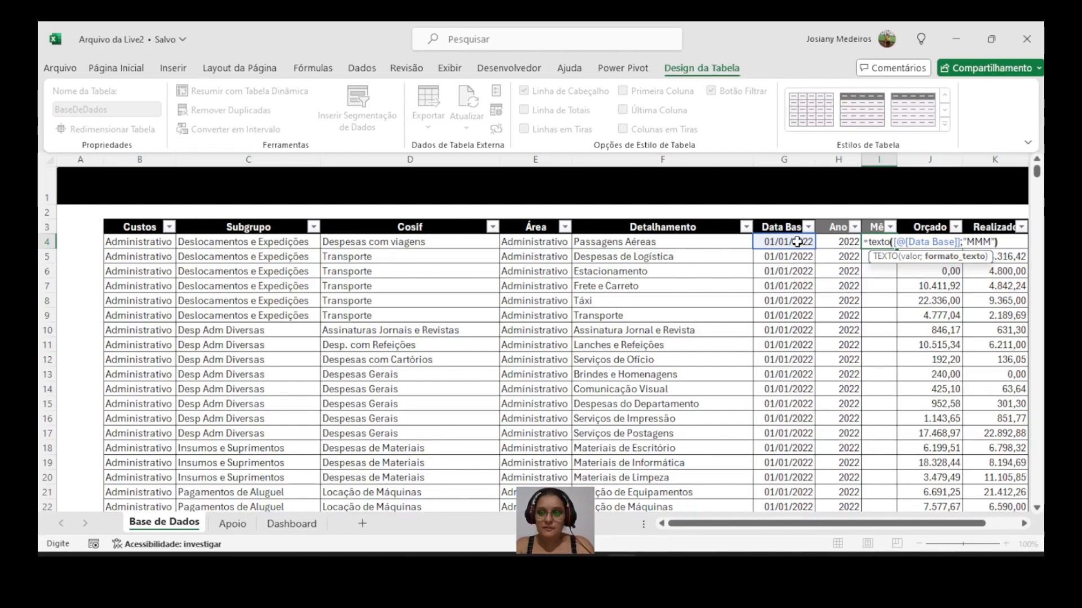
{"action": "key", "text": "Return"}
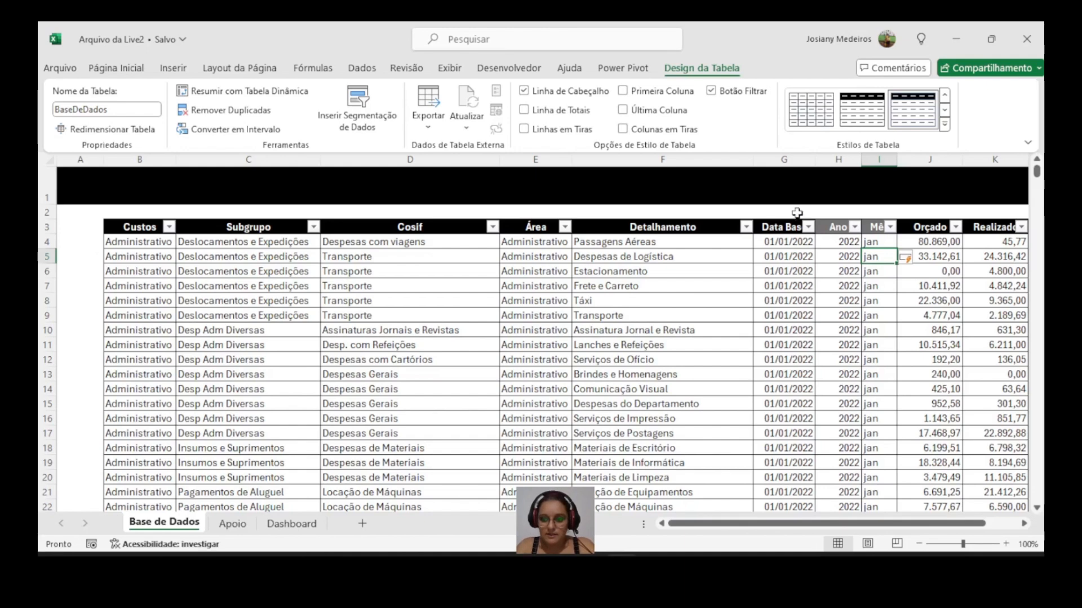
Step: Review the month values offered in the Mês column's filter list, keeping all of them selected
{"action": "left_click", "coordinate": [879, 241]}
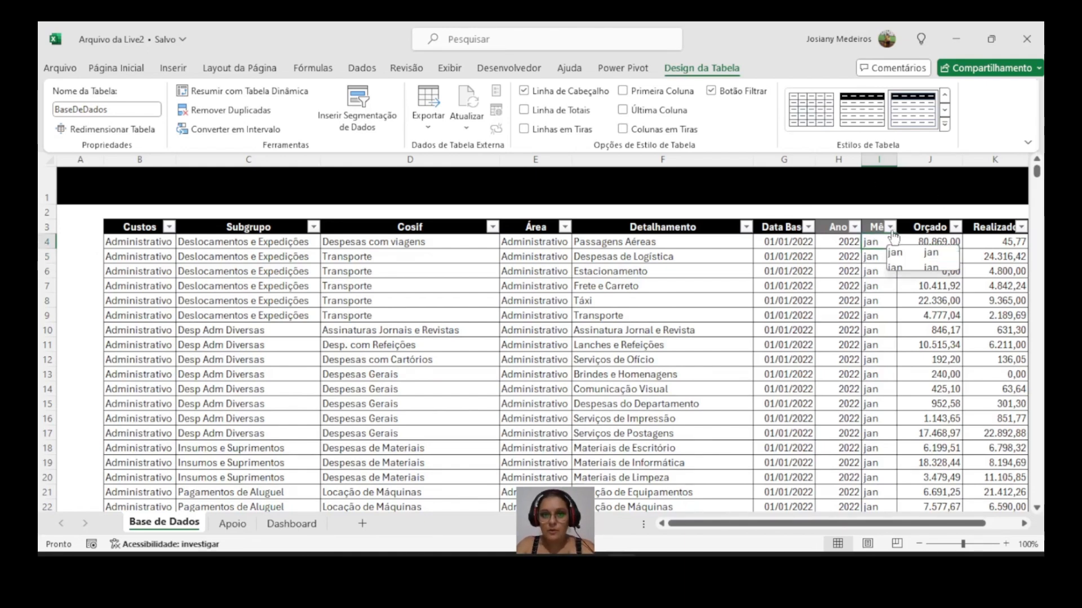
{"action": "left_click", "coordinate": [890, 227]}
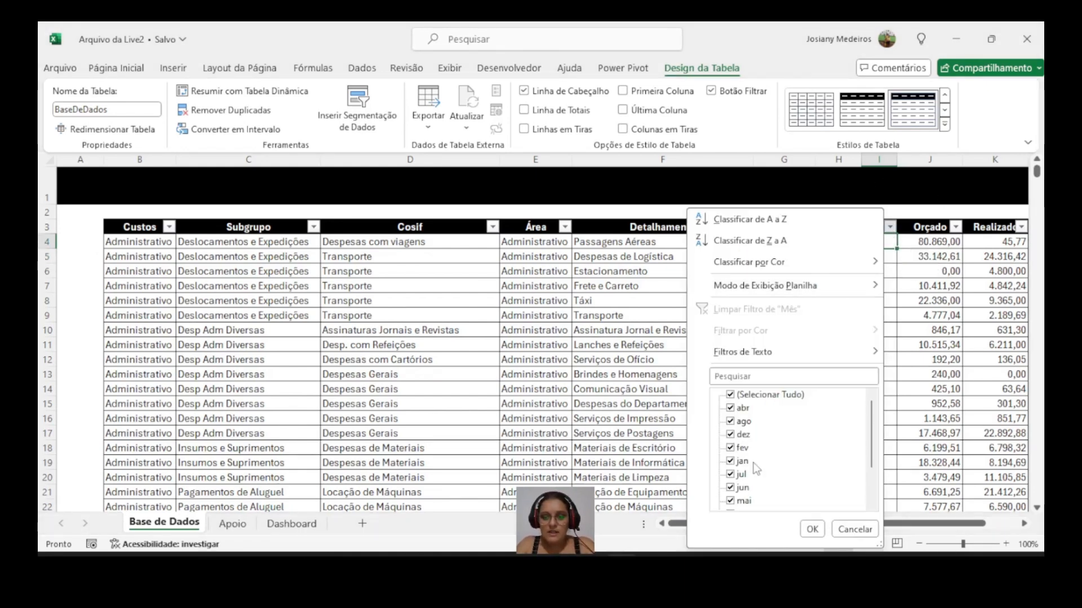
{"action": "scroll", "coordinate": [758, 470], "scroll_direction": "down", "scroll_amount": 2}
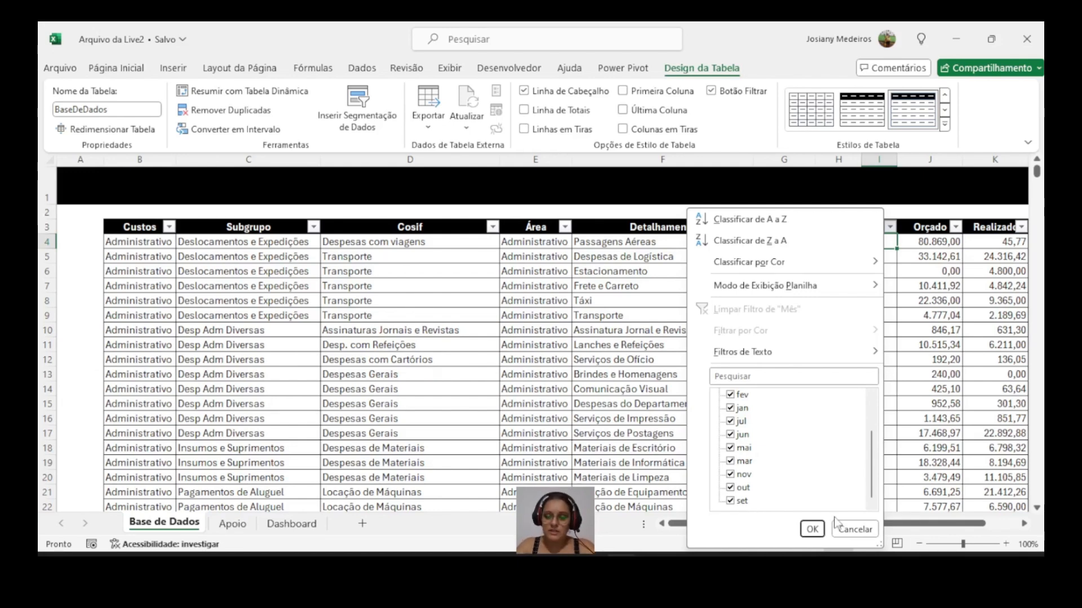
{"action": "left_click", "coordinate": [812, 529]}
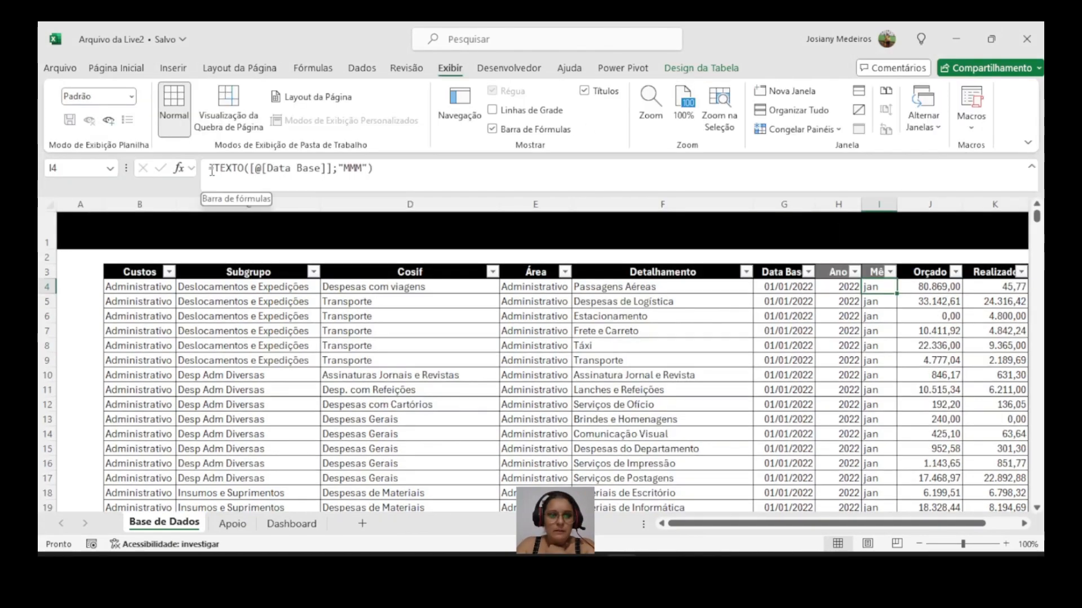
Step: Convert the Mês column to uppercase by changing its formula to =MAIÚSCULA(TEXTO([@[Data Base]];"MMM"))
{"action": "left_click", "coordinate": [215, 167]}
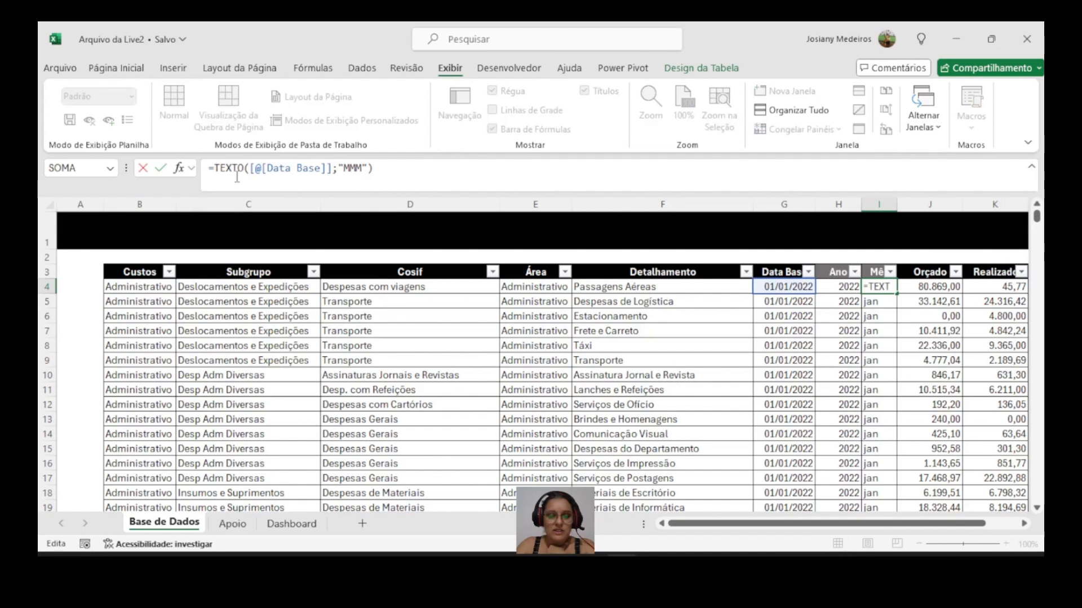
{"action": "type", "text": "mai"}
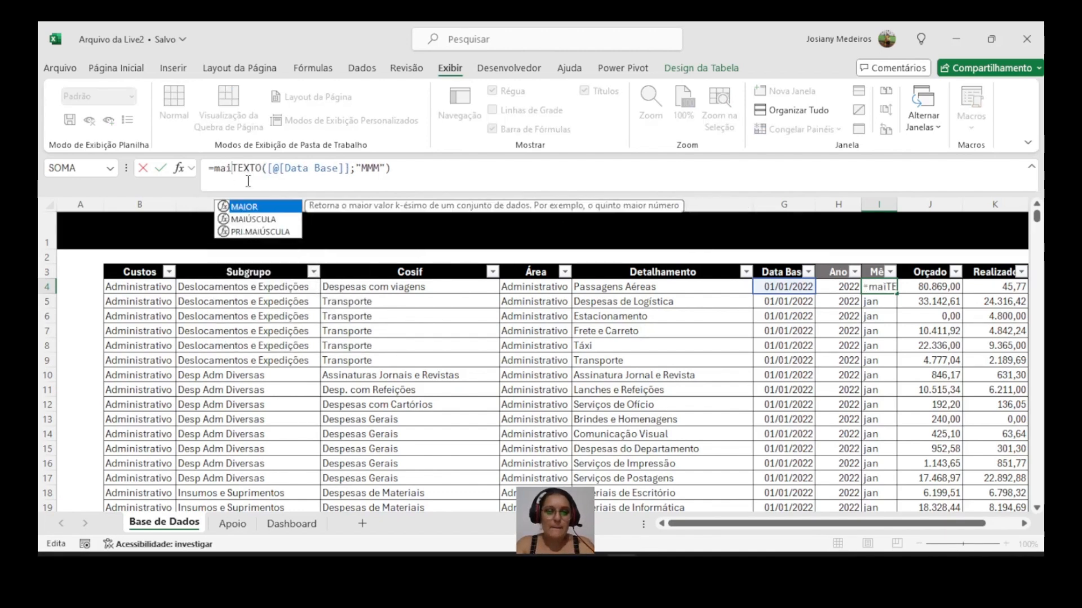
{"action": "double_click", "coordinate": [248, 220]}
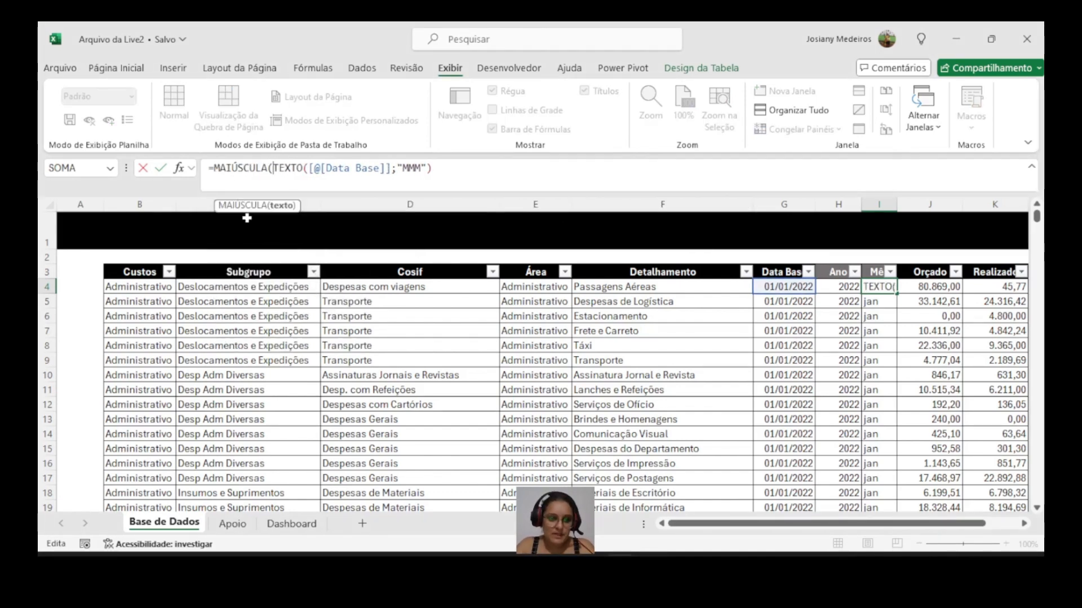
{"action": "left_click", "coordinate": [445, 168]}
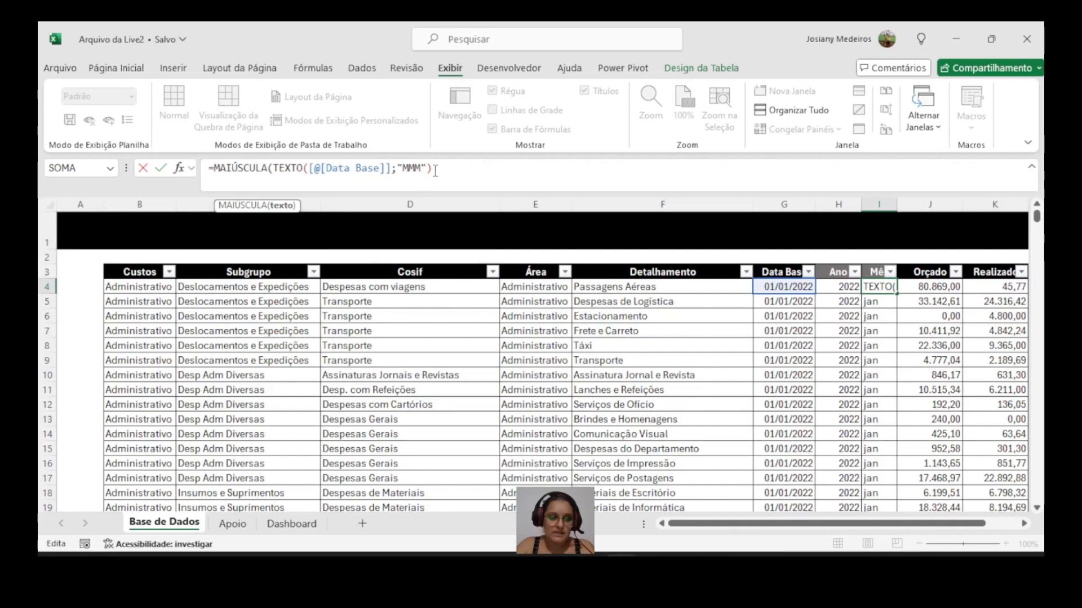
{"action": "type", "text": ")"}
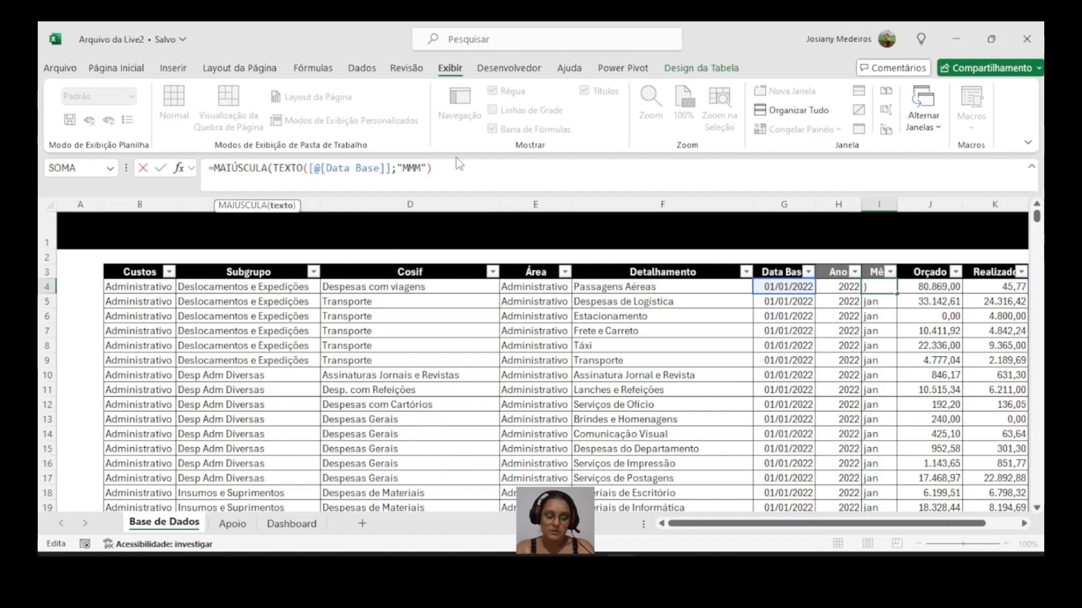
{"action": "type", "text": ")"}
{"action": "key", "text": "Return"}
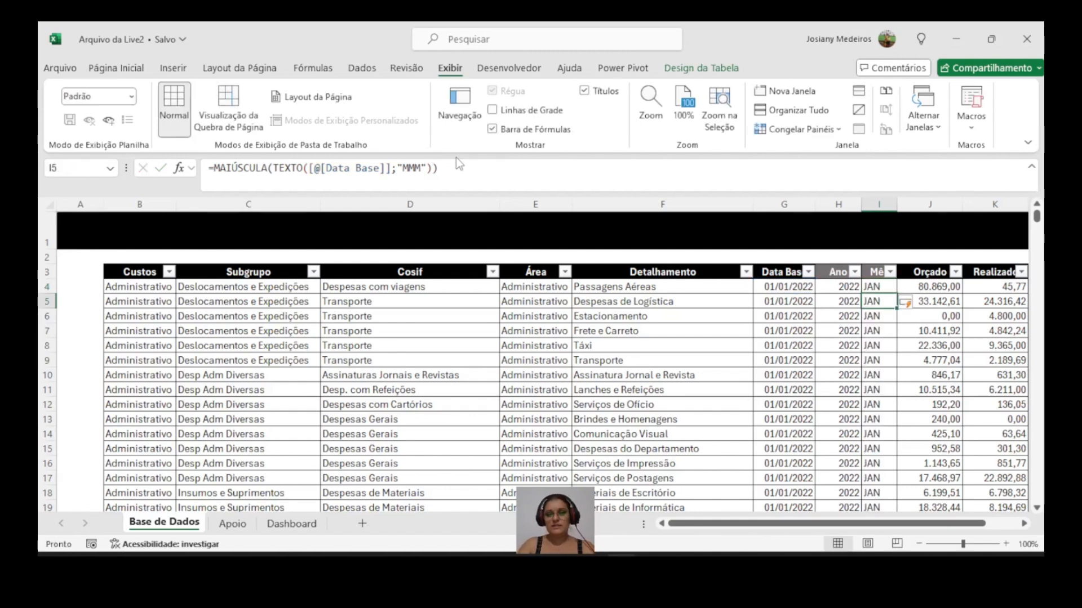
Step: Check the uppercase months in the Mês filter list without filtering anything out, and open the Apoio sheet
{"action": "left_click", "coordinate": [890, 275]}
{"action": "scroll", "coordinate": [761, 461], "scroll_direction": "down", "scroll_amount": 1}
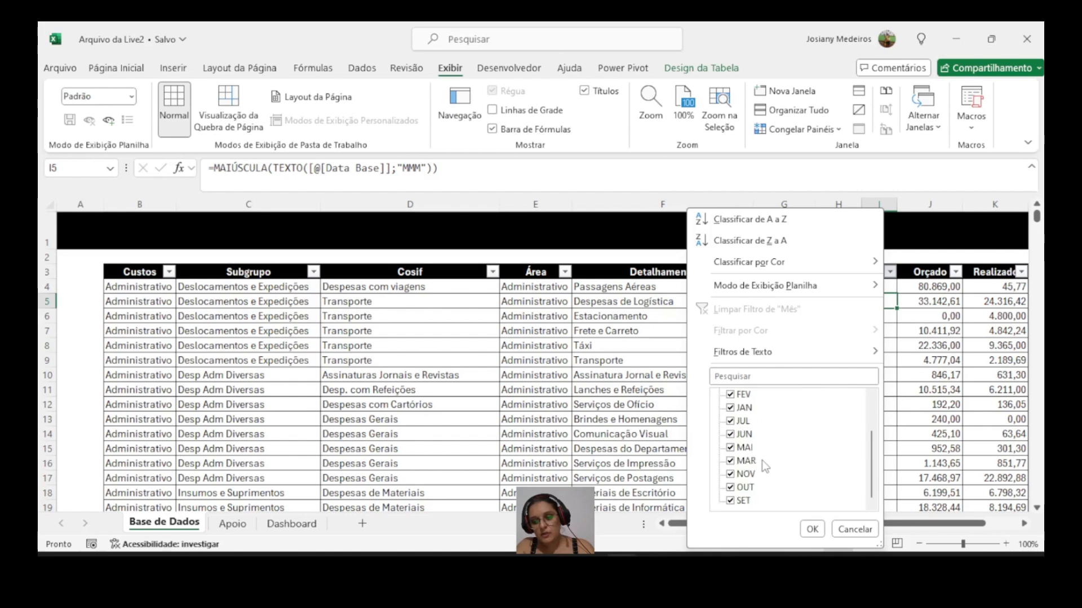
{"action": "scroll", "coordinate": [762, 460], "scroll_direction": "up", "scroll_amount": 1}
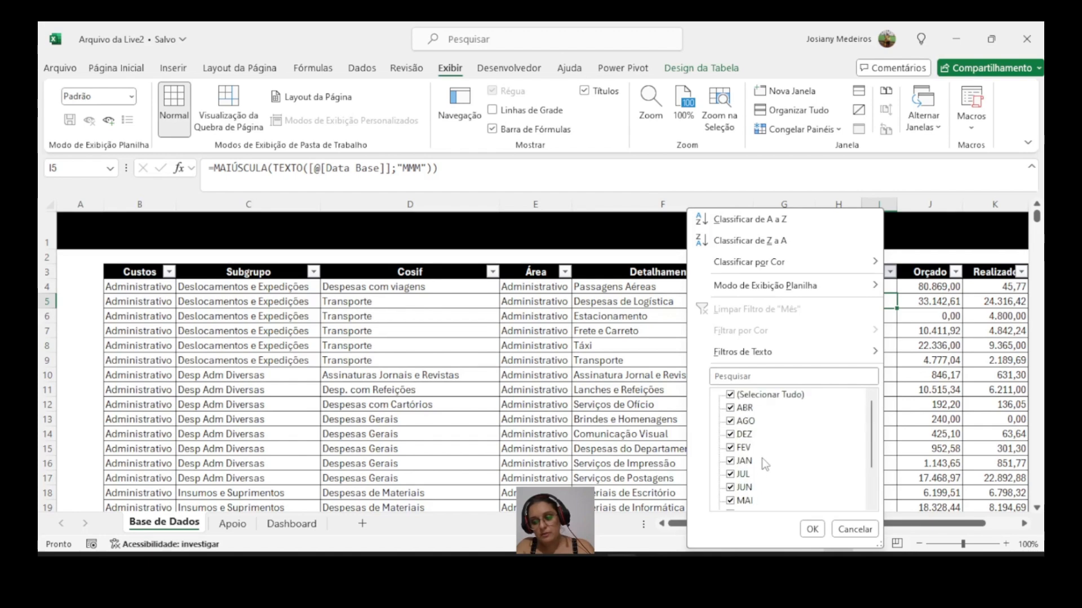
{"action": "left_click", "coordinate": [812, 530]}
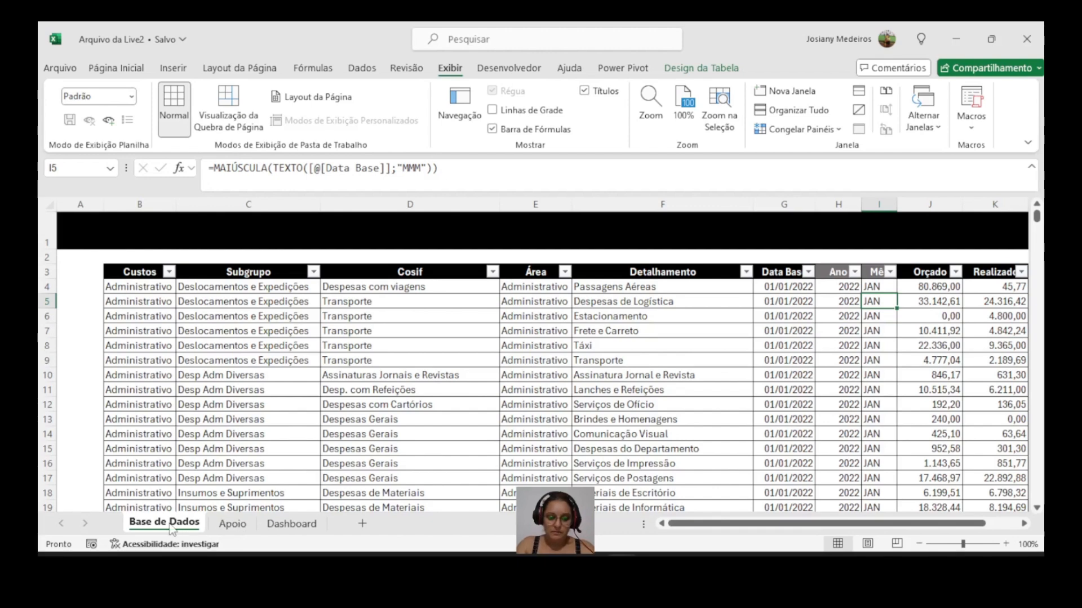
{"action": "left_click", "coordinate": [235, 525]}
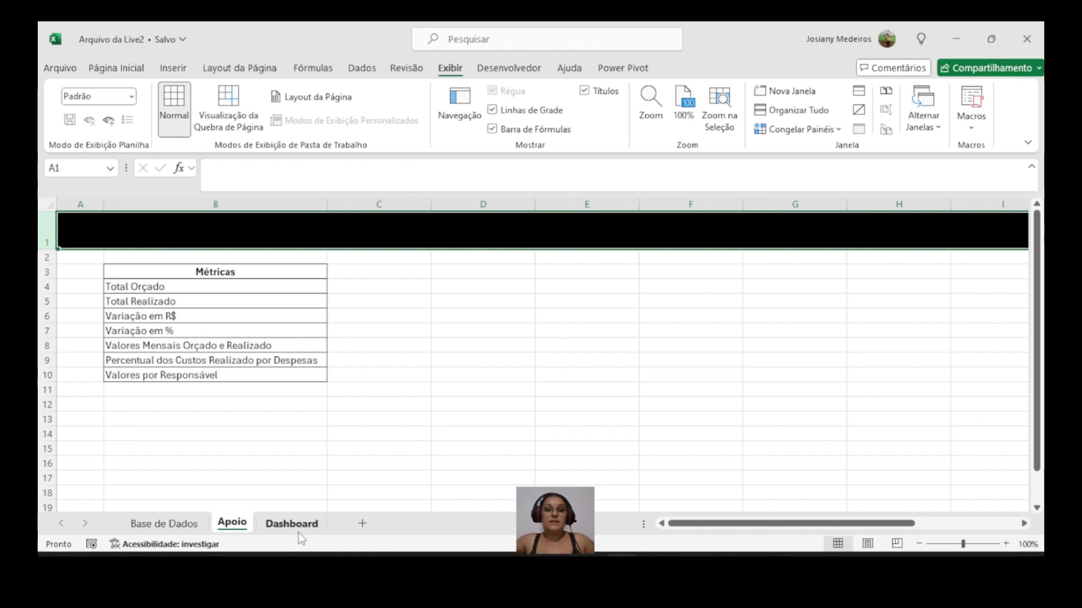
Step: Review the metrics listed under Métricas on the Apoio sheet, from Total Orçado to Valores por Responsável
{"action": "left_click", "coordinate": [233, 273]}
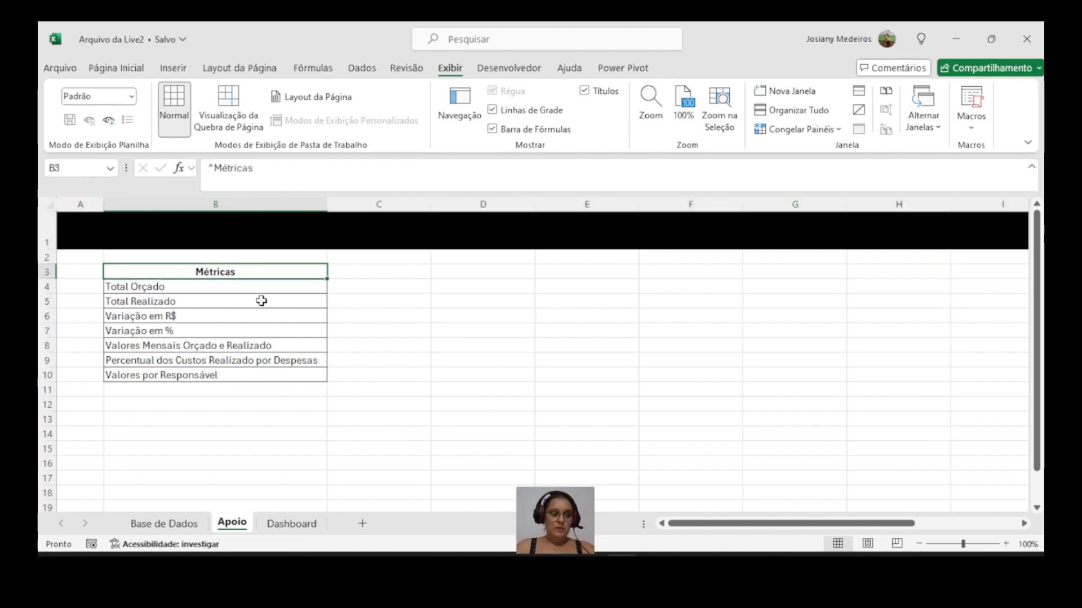
{"action": "left_click", "coordinate": [239, 288]}
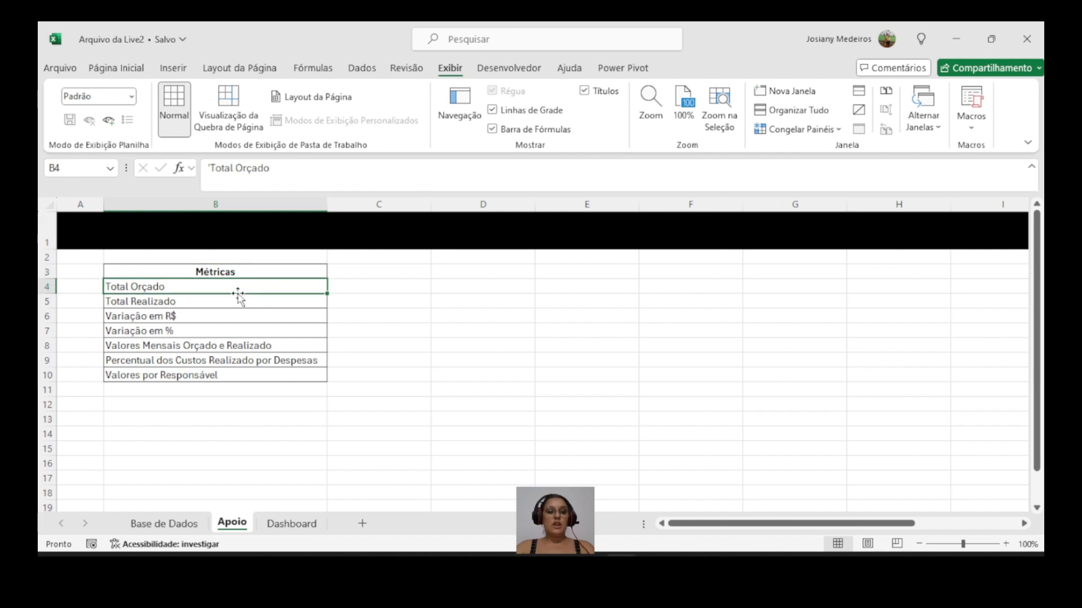
{"action": "left_click", "coordinate": [238, 298]}
{"action": "left_click", "coordinate": [233, 315]}
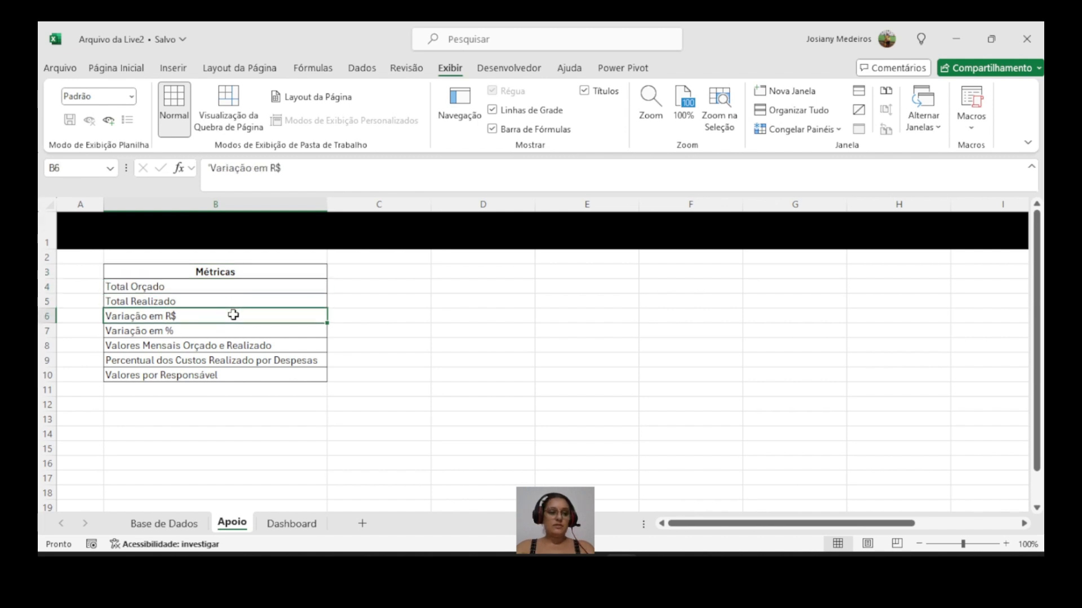
{"action": "left_click", "coordinate": [222, 333]}
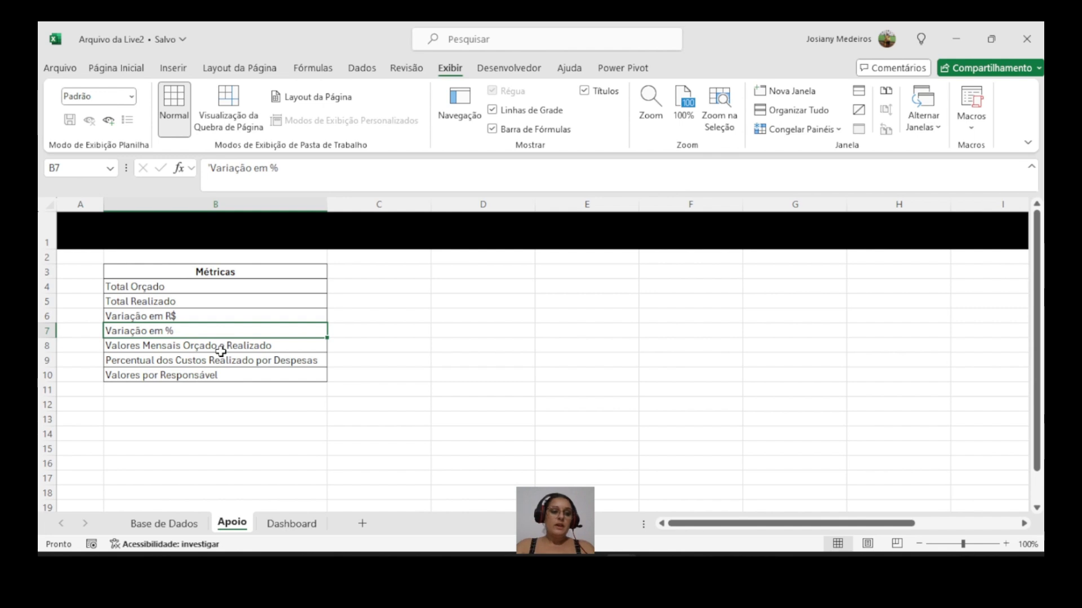
{"action": "left_click", "coordinate": [221, 348]}
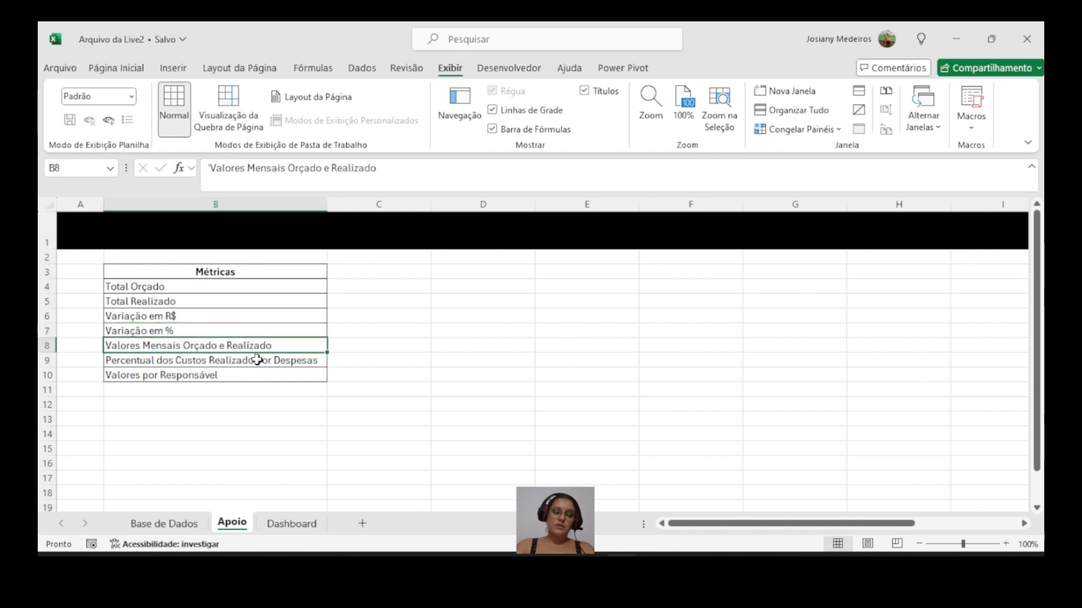
{"action": "left_click", "coordinate": [256, 361]}
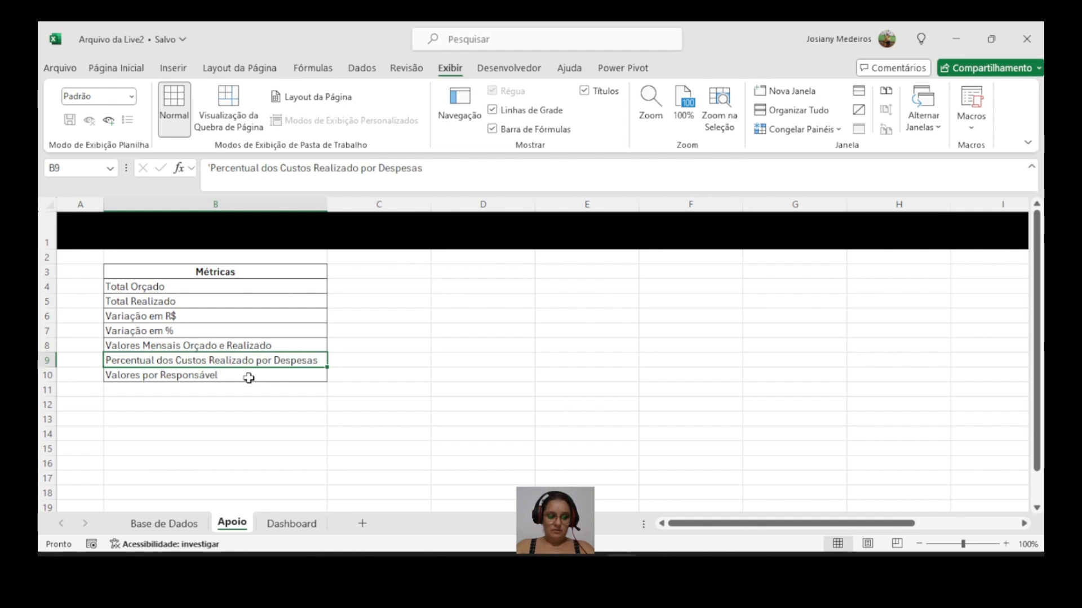
{"action": "left_click", "coordinate": [249, 377]}
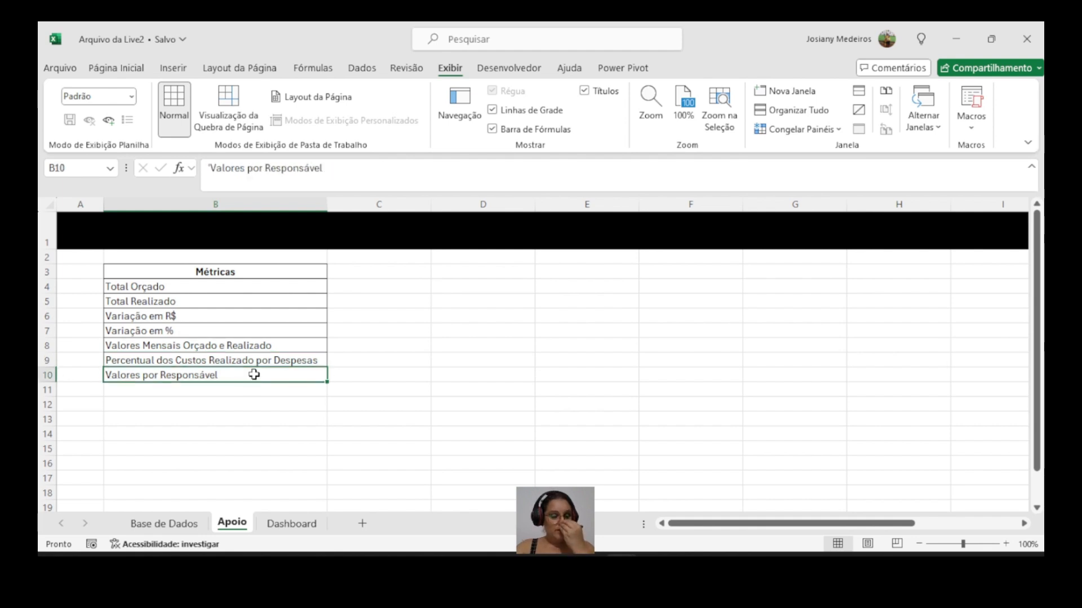
Step: Create a PivotTable from the BaseDeDados table in cell D3 of the existing Apoio sheet
{"action": "left_click", "coordinate": [488, 270]}
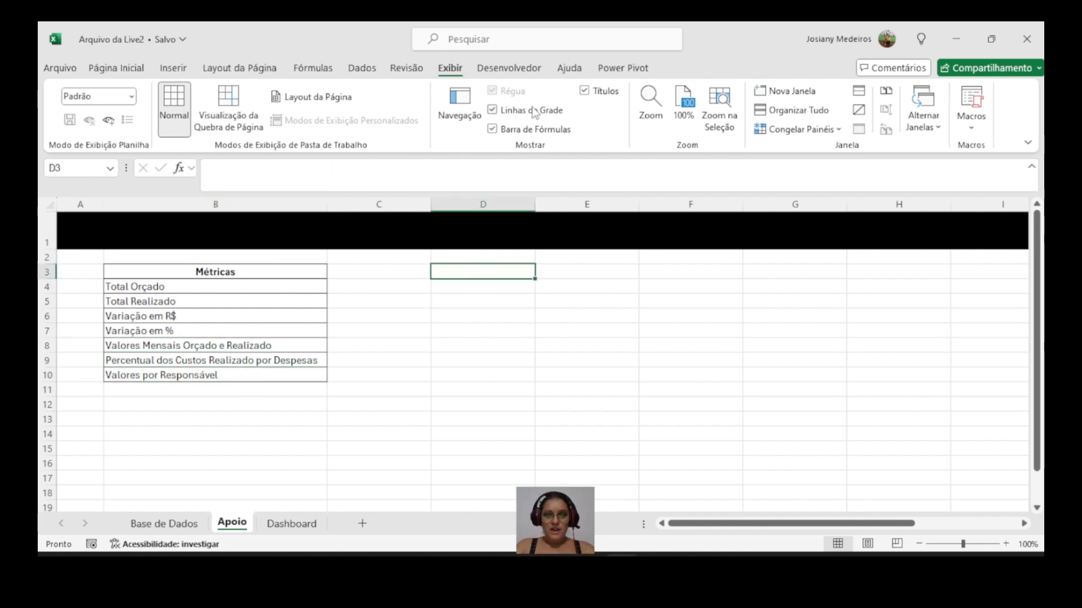
{"action": "left_click", "coordinate": [174, 69]}
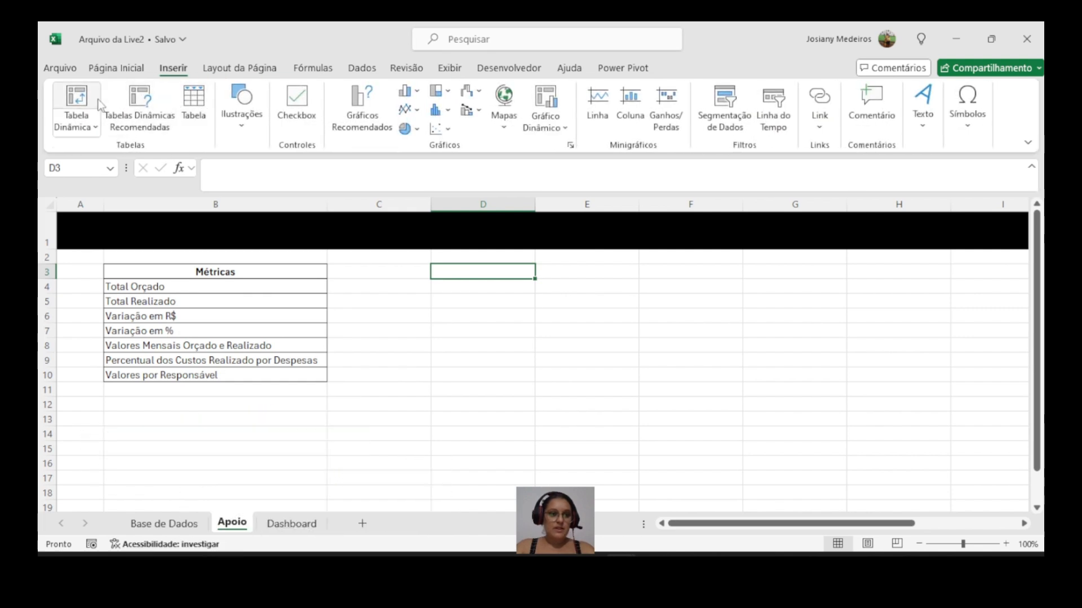
{"action": "left_click", "coordinate": [75, 105]}
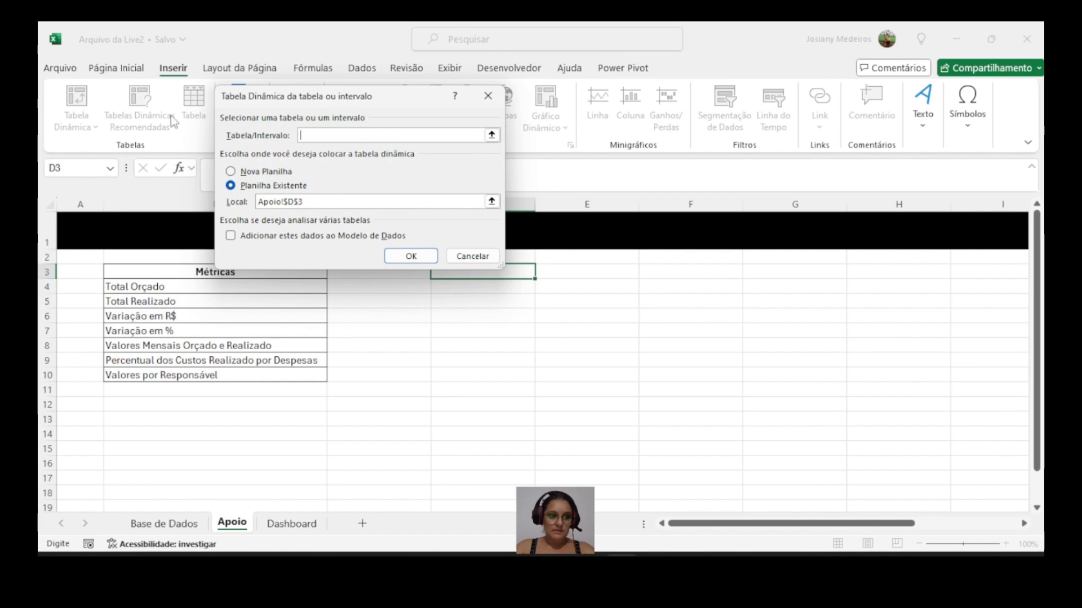
{"action": "left_click", "coordinate": [165, 524]}
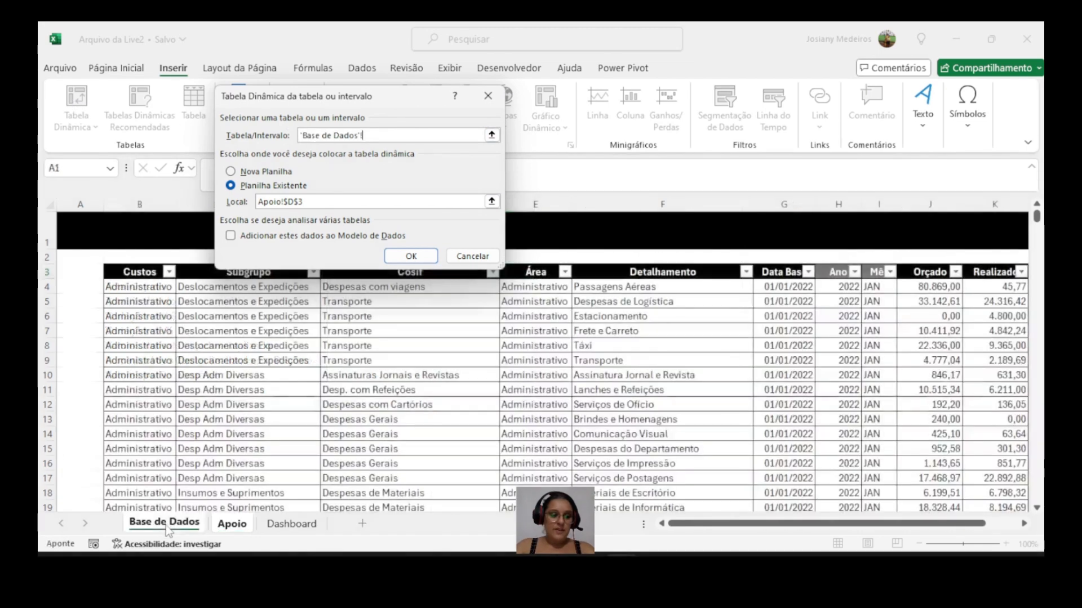
{"action": "left_click", "coordinate": [101, 259]}
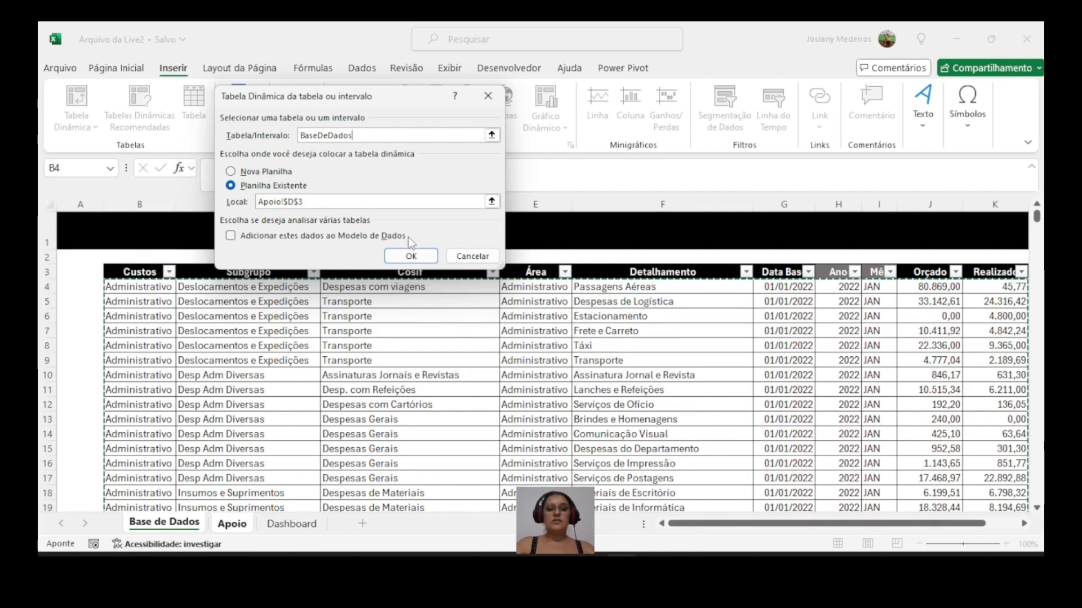
{"action": "left_click", "coordinate": [411, 255]}
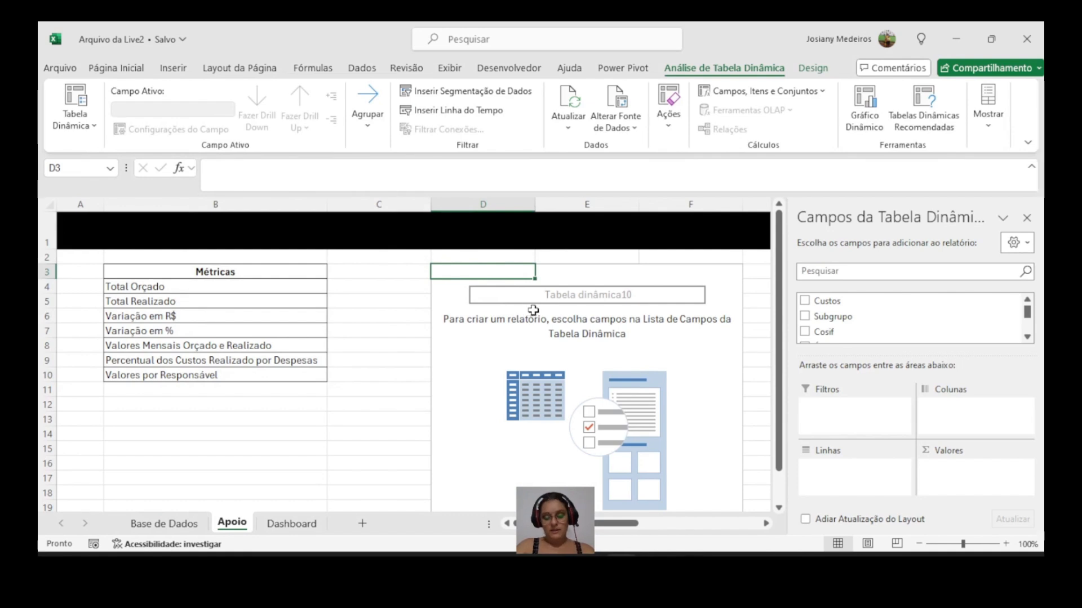
Step: Add the Orçado and Realizado fields to the PivotTable as summed values
{"action": "scroll", "coordinate": [912, 310], "scroll_direction": "down", "scroll_amount": 5}
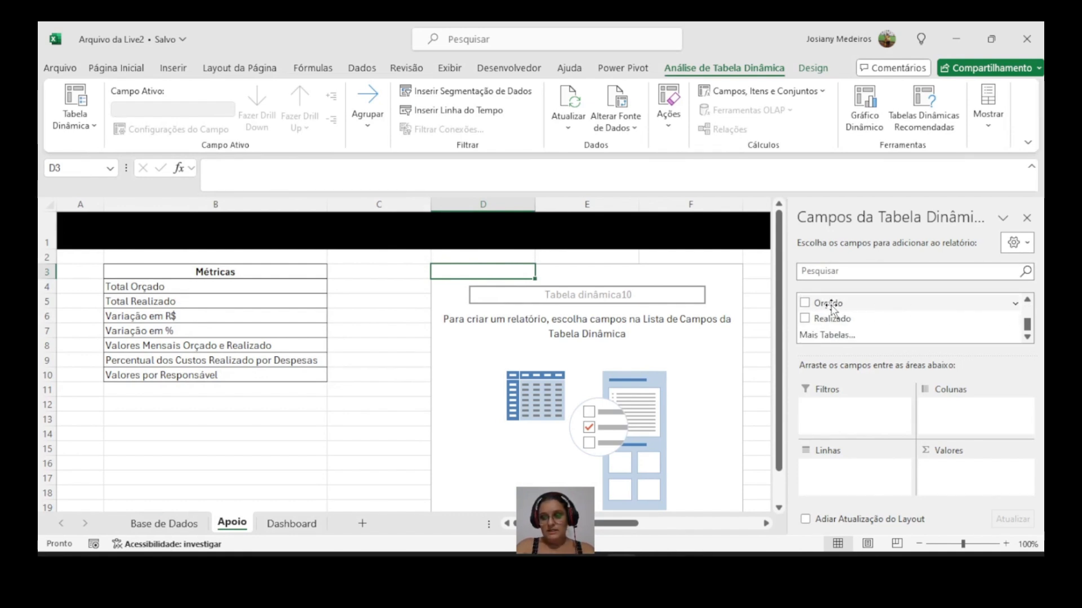
{"action": "left_click_drag", "start_coordinate": [832, 309], "coordinate": [957, 492]}
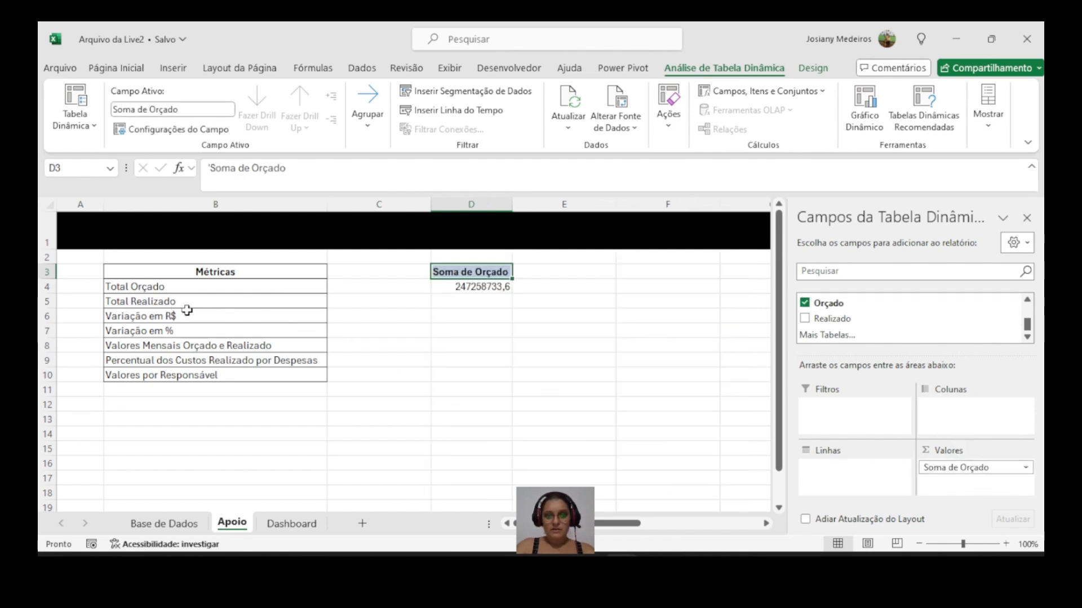
{"action": "left_click_drag", "start_coordinate": [831, 320], "coordinate": [975, 486]}
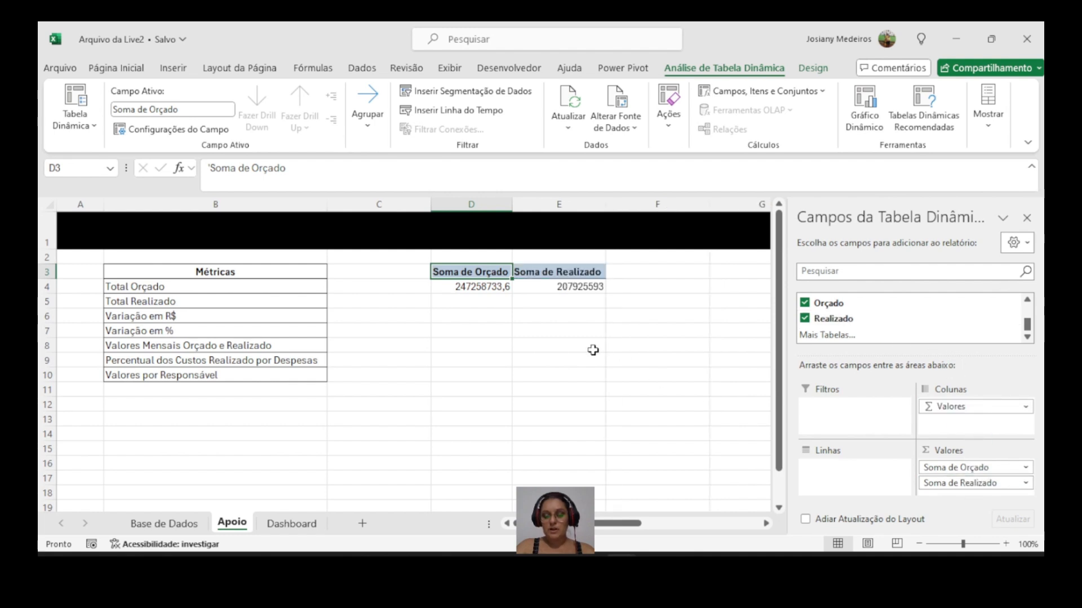
Step: Format the Soma de Realizado value field as Número with 0 decimal places and the thousands separator
{"action": "left_click", "coordinate": [964, 484]}
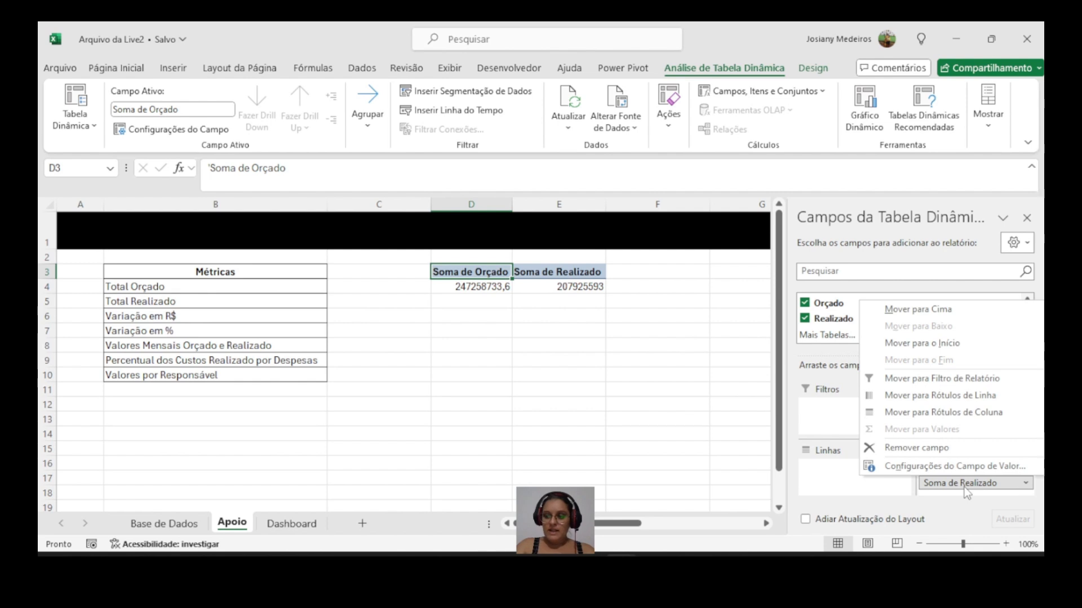
{"action": "left_click", "coordinate": [933, 467]}
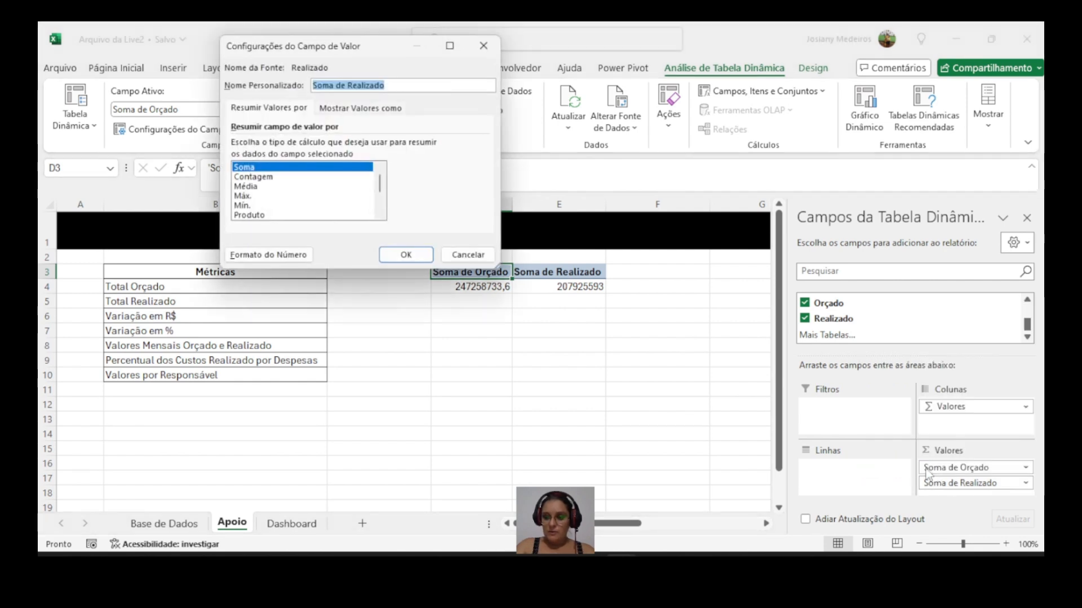
{"action": "left_click", "coordinate": [249, 257]}
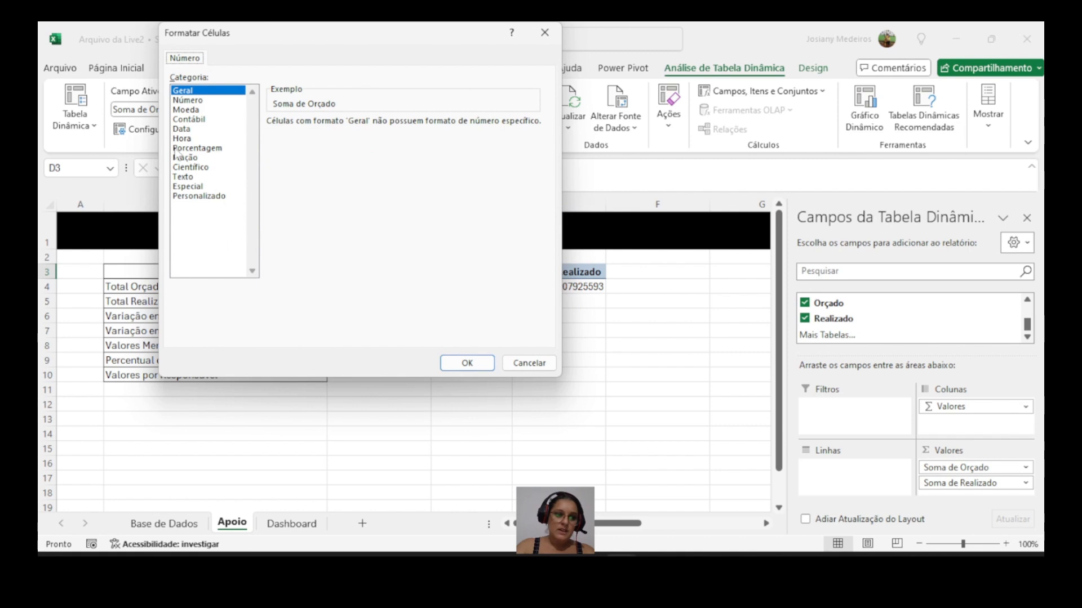
{"action": "left_click", "coordinate": [187, 100]}
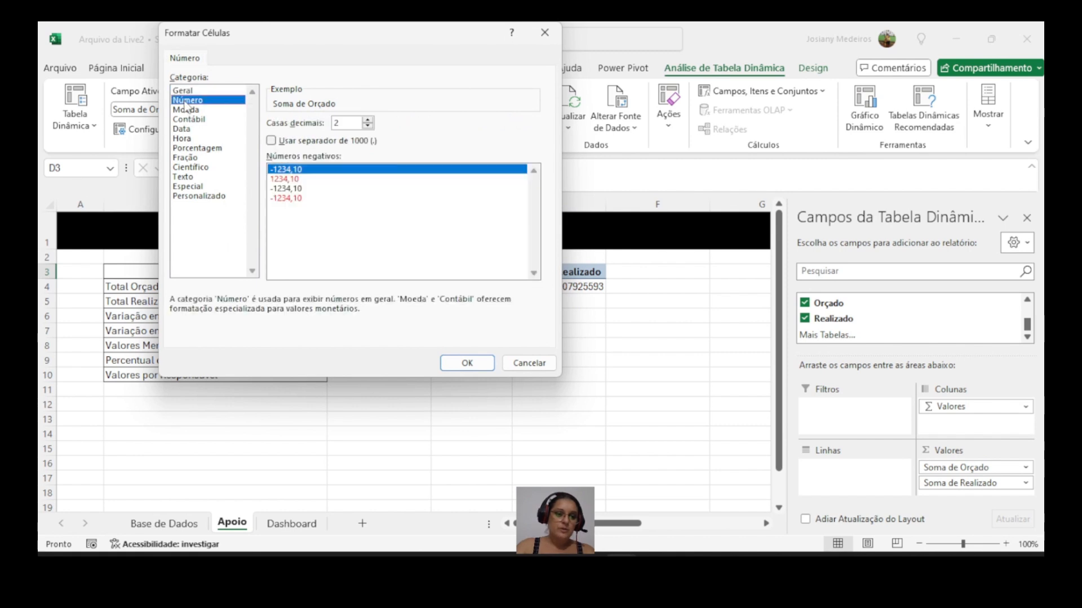
{"action": "left_click", "coordinate": [369, 126]}
{"action": "left_click", "coordinate": [369, 126]}
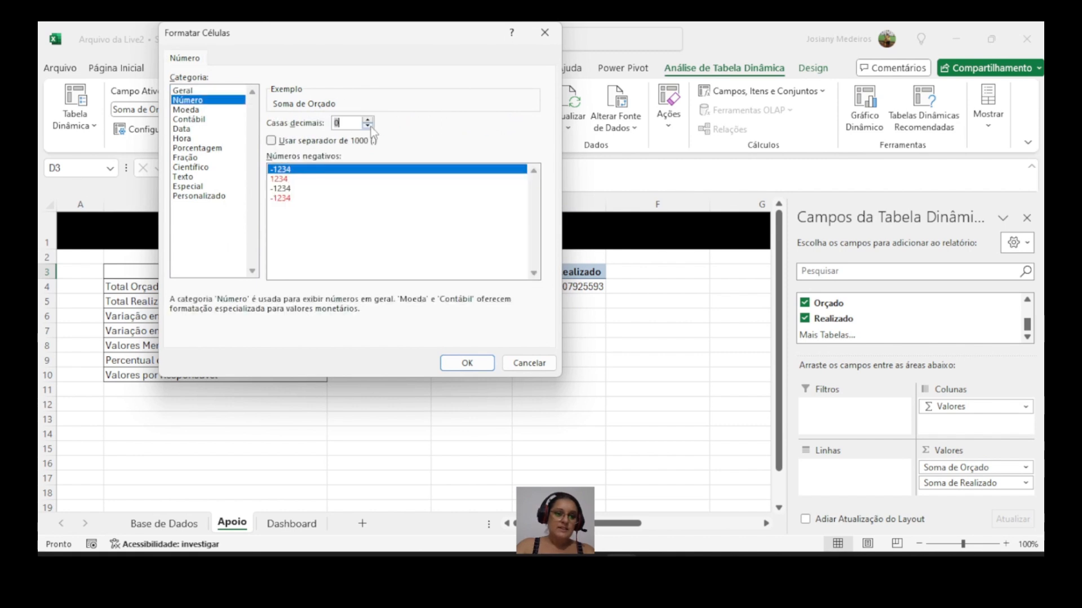
{"action": "left_click", "coordinate": [271, 141]}
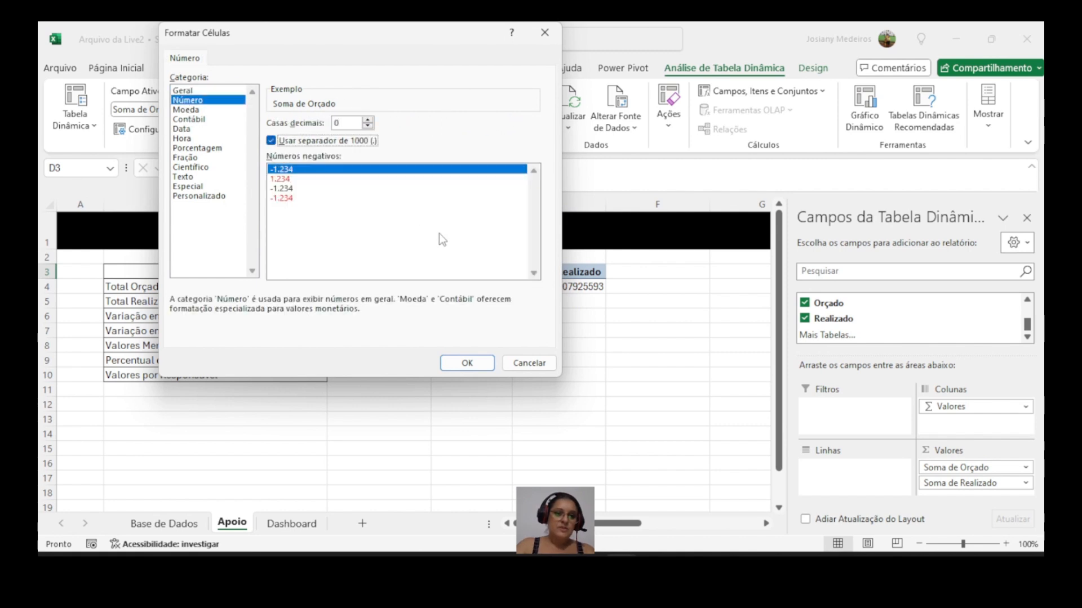
{"action": "left_click", "coordinate": [451, 364]}
{"action": "left_click", "coordinate": [394, 255]}
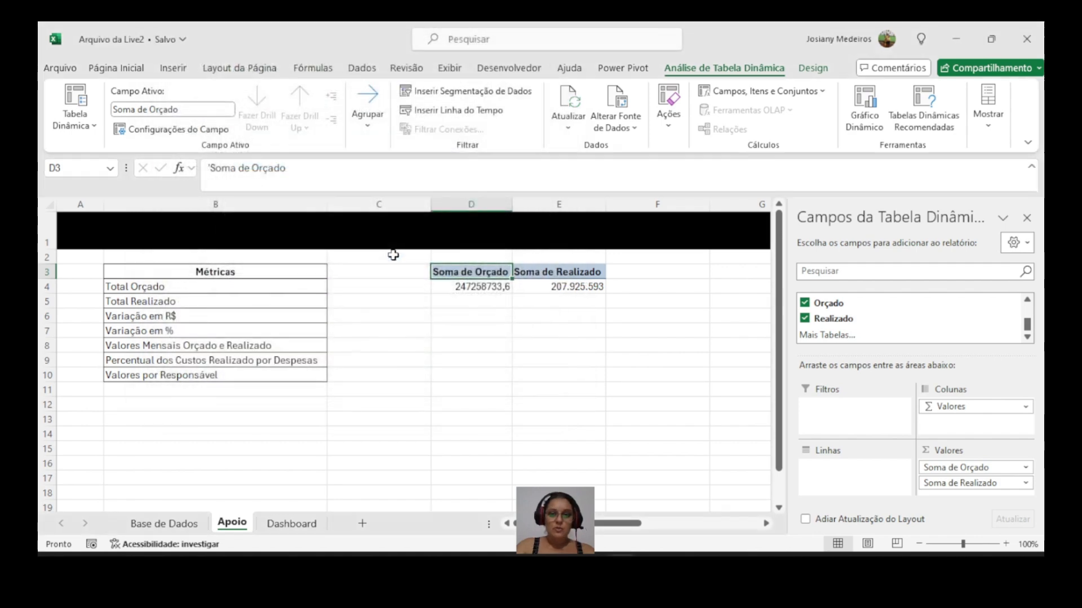
Step: Copy the number format of the Soma de Realizado total in E4 to the Soma de Orçado total in D4 with Format Painter
{"action": "left_click", "coordinate": [488, 287]}
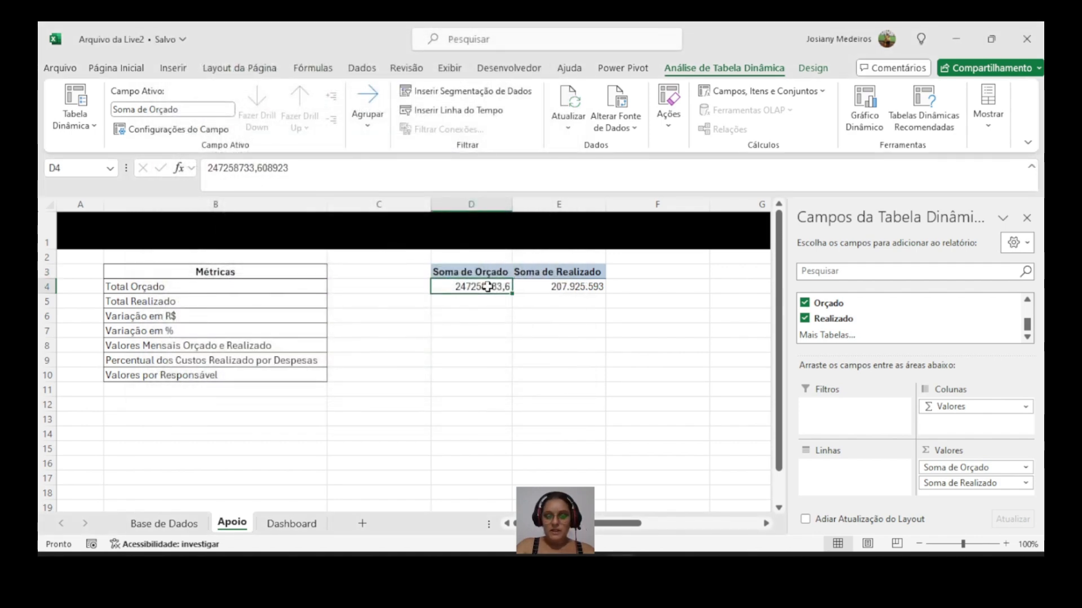
{"action": "left_click", "coordinate": [561, 289]}
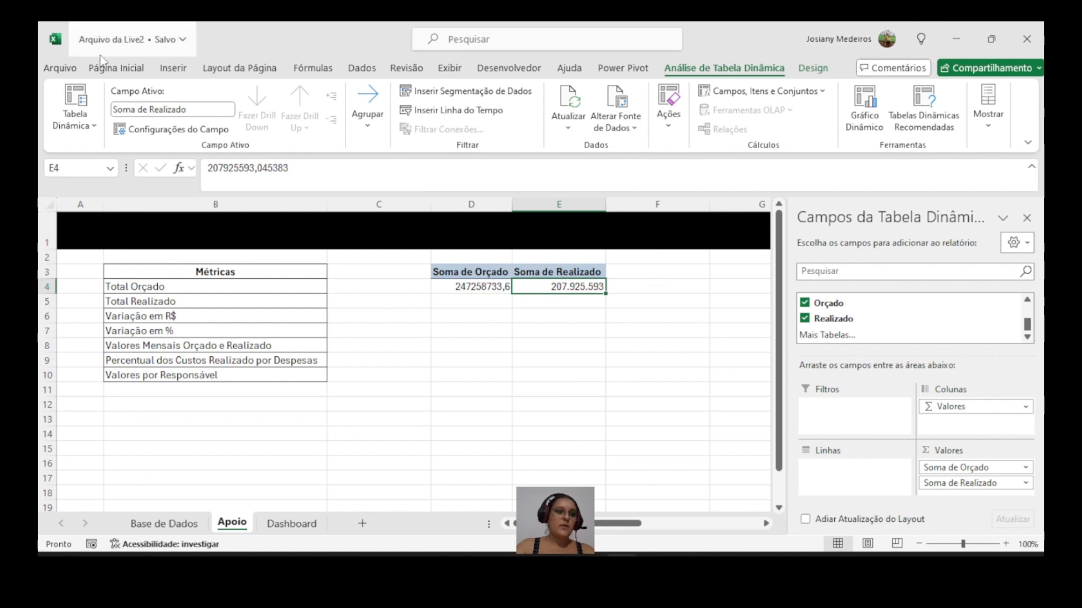
{"action": "left_click", "coordinate": [115, 69]}
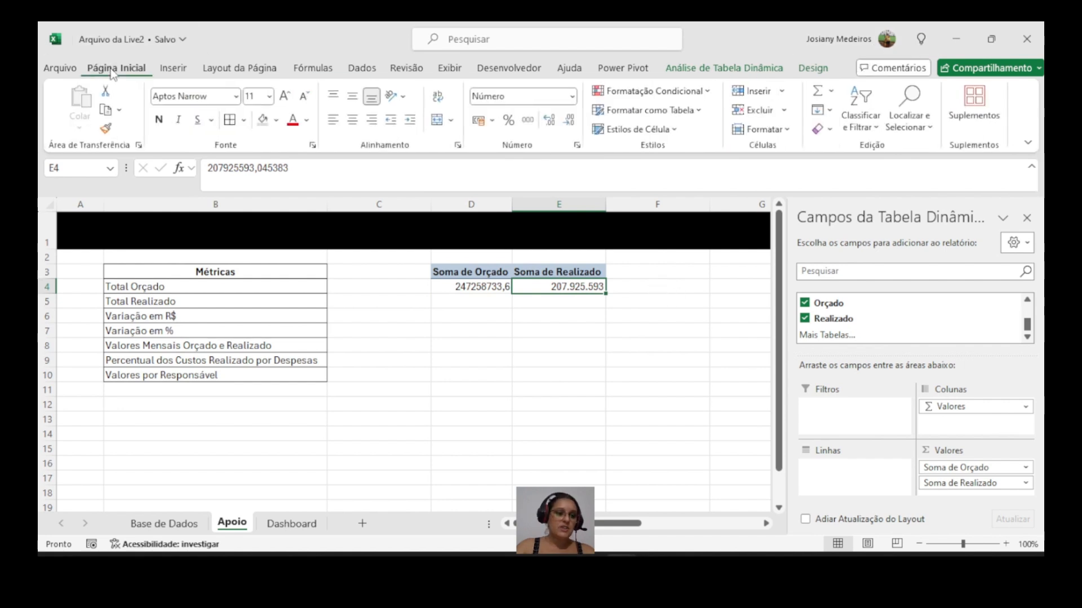
{"action": "left_click", "coordinate": [106, 129]}
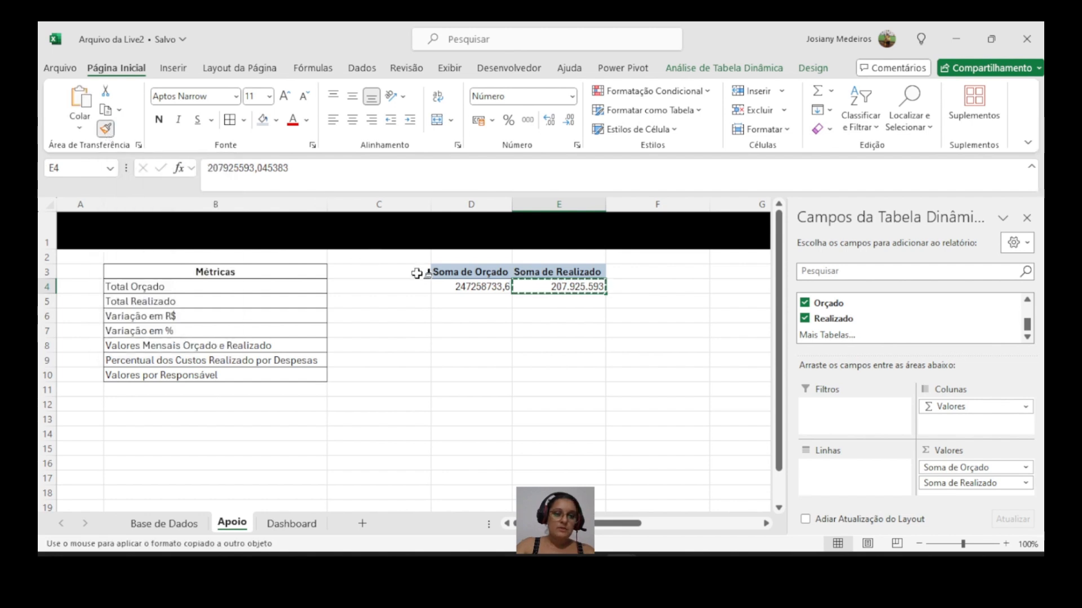
{"action": "left_click", "coordinate": [449, 287]}
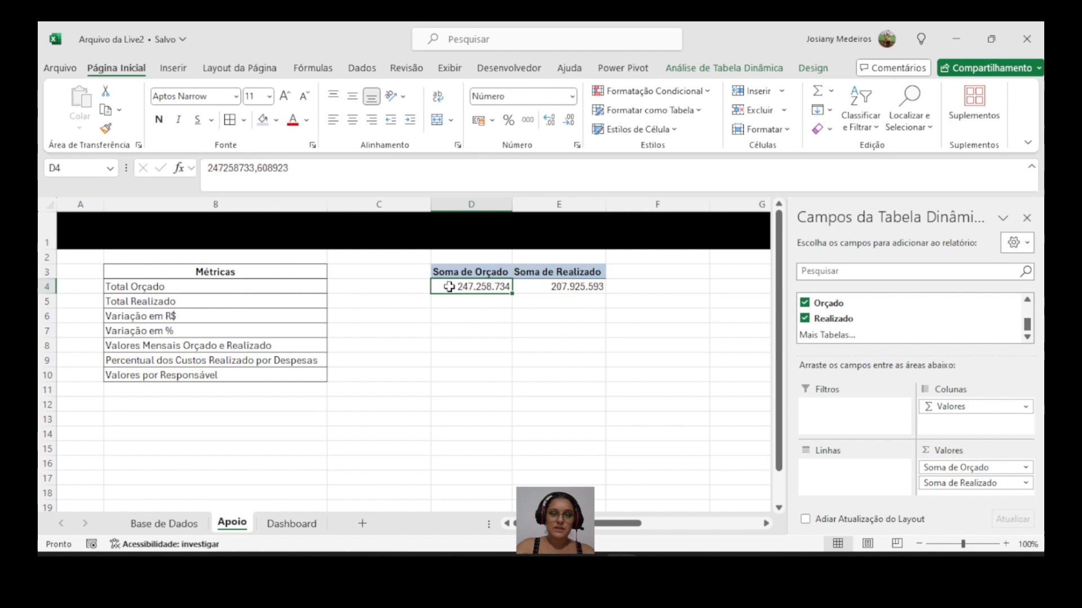
{"action": "left_click", "coordinate": [460, 314]}
{"action": "left_click", "coordinate": [560, 287]}
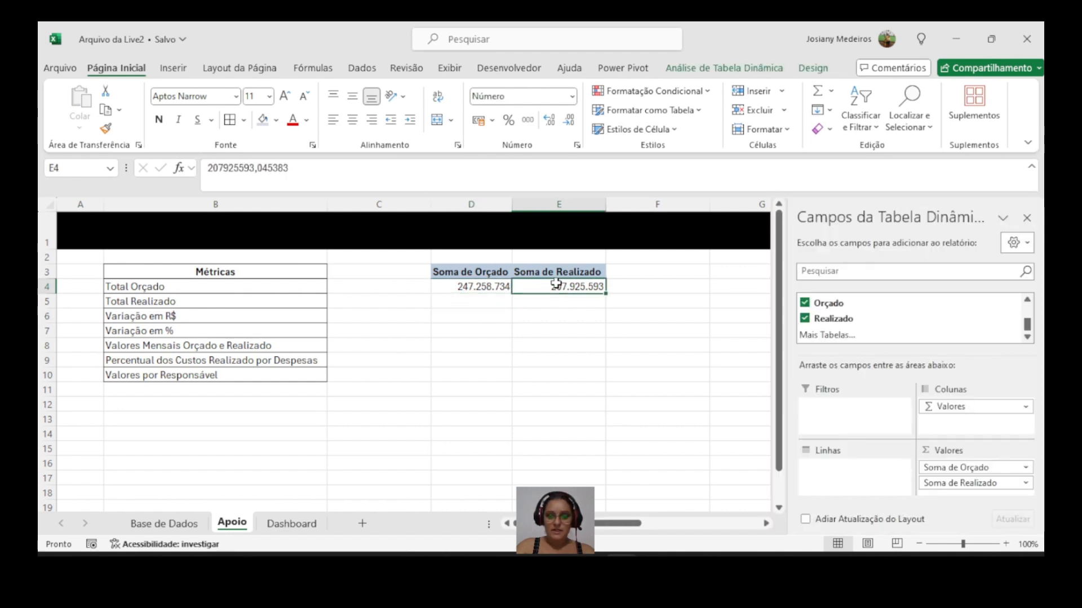
{"action": "left_click", "coordinate": [480, 285]}
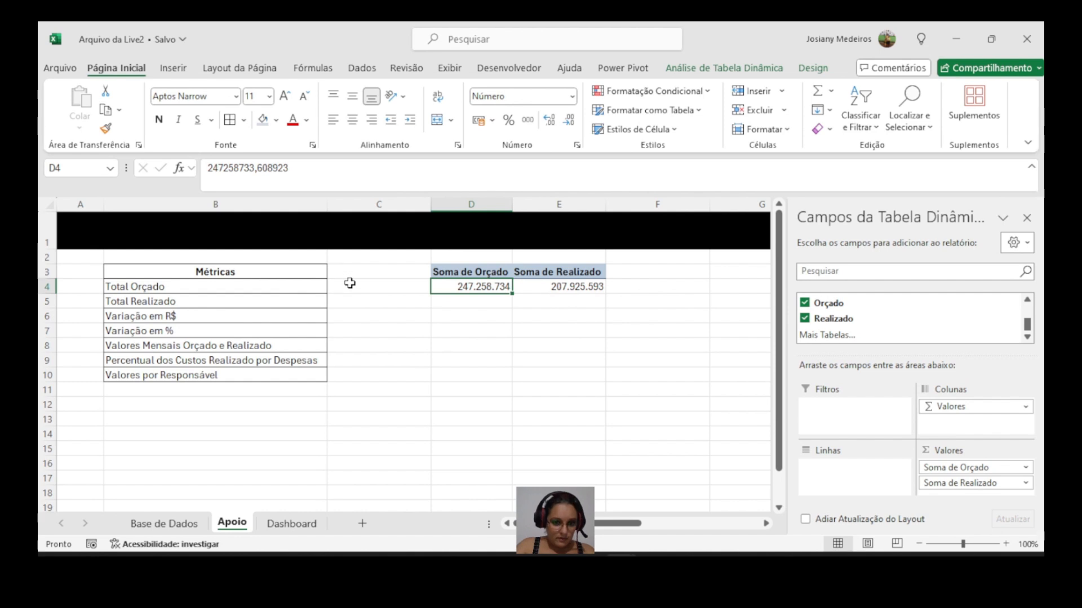
Step: Insert an empty column before column D to move the PivotTable away from the metrics list
{"action": "left_click", "coordinate": [445, 206]}
{"action": "right_click", "coordinate": [444, 206]}
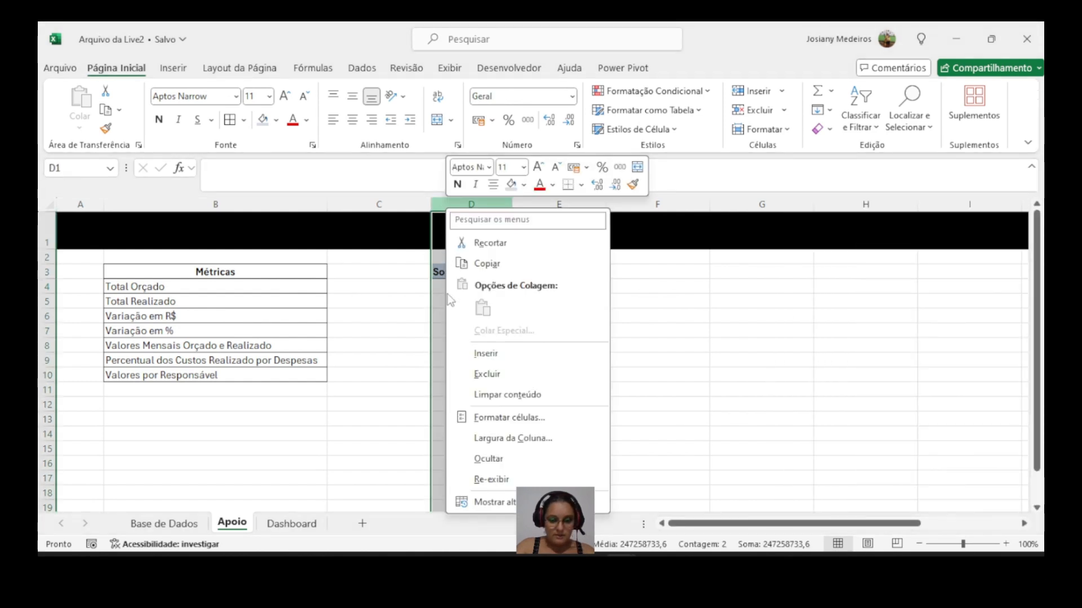
{"action": "left_click", "coordinate": [474, 350]}
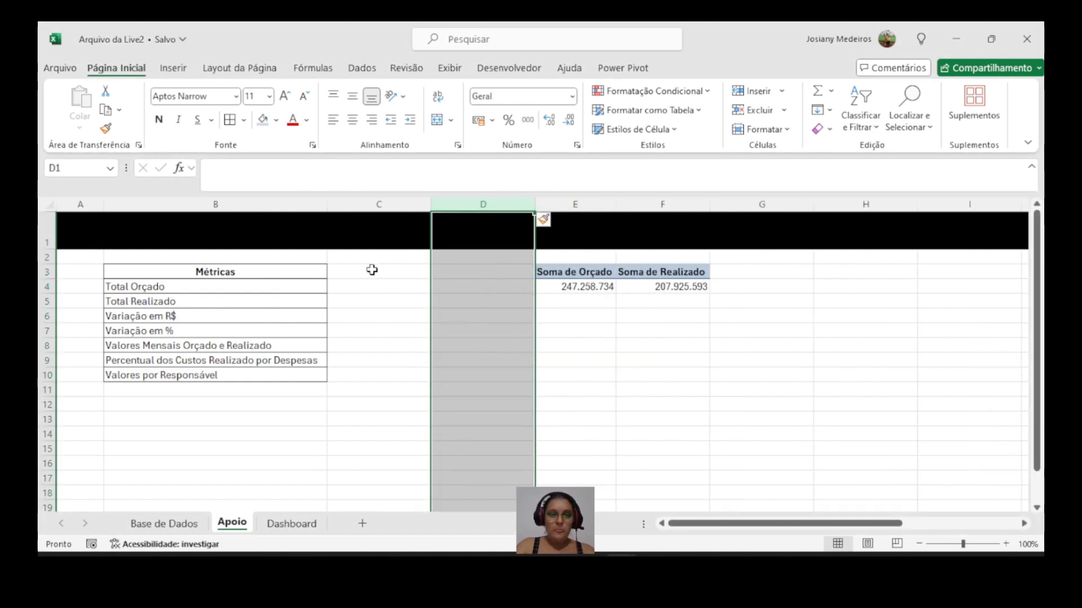
Step: Add checkboxes in C4:C10 beside the seven metrics and autofit column C's width to them
{"action": "left_click", "coordinate": [355, 271]}
{"action": "left_click_drag", "start_coordinate": [352, 285], "coordinate": [355, 375]}
{"action": "left_click", "coordinate": [175, 68]}
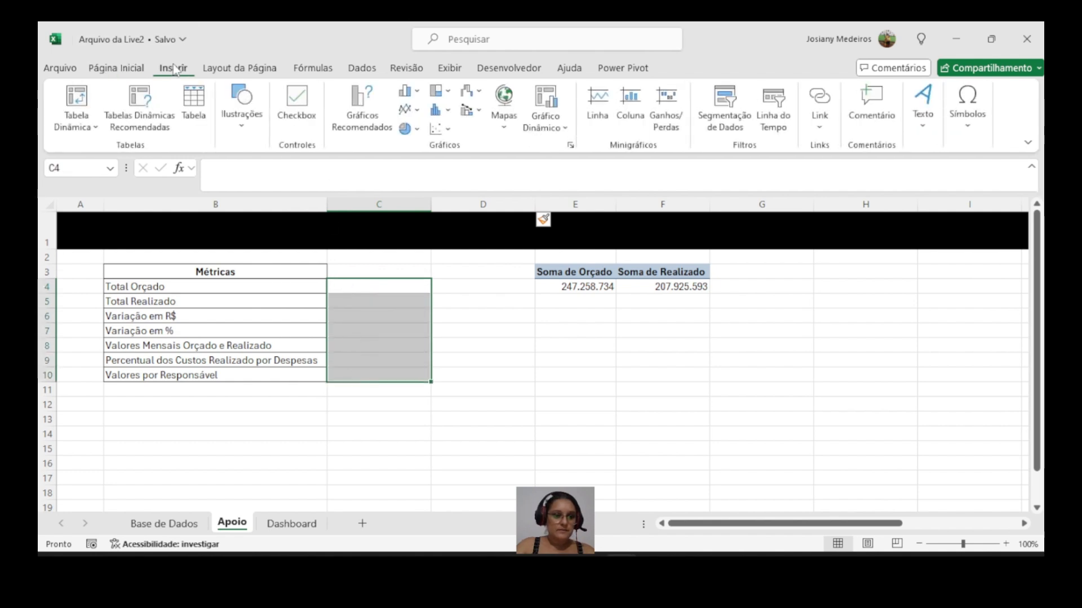
{"action": "left_click", "coordinate": [299, 120]}
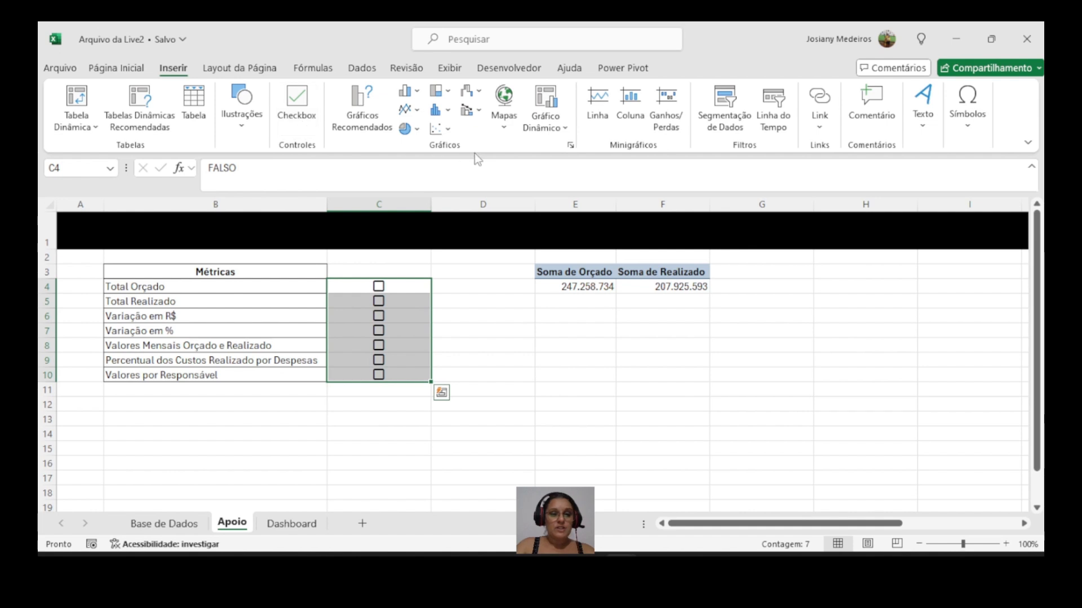
{"action": "double_click", "coordinate": [431, 203]}
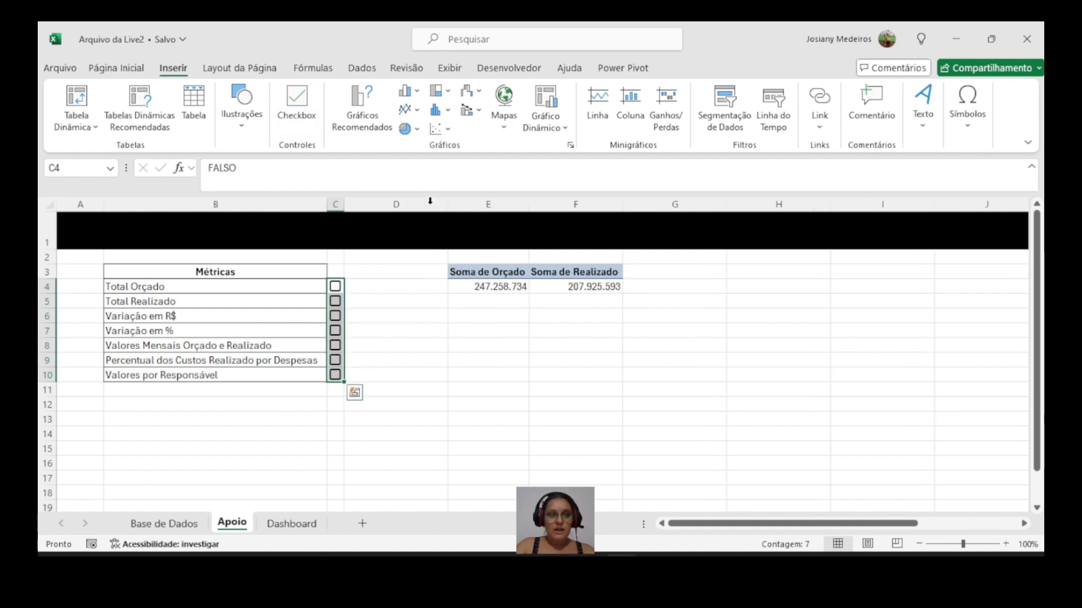
Step: Tick the checkboxes beside the Total Orçado and Total Realizado metrics as done
{"action": "left_click", "coordinate": [404, 316]}
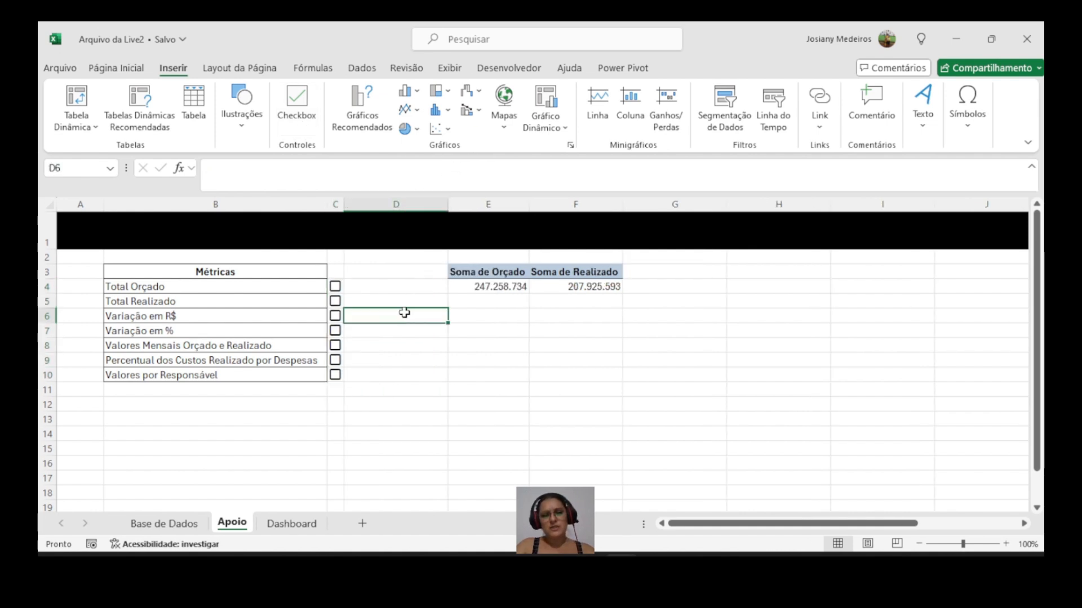
{"action": "left_click", "coordinate": [335, 287]}
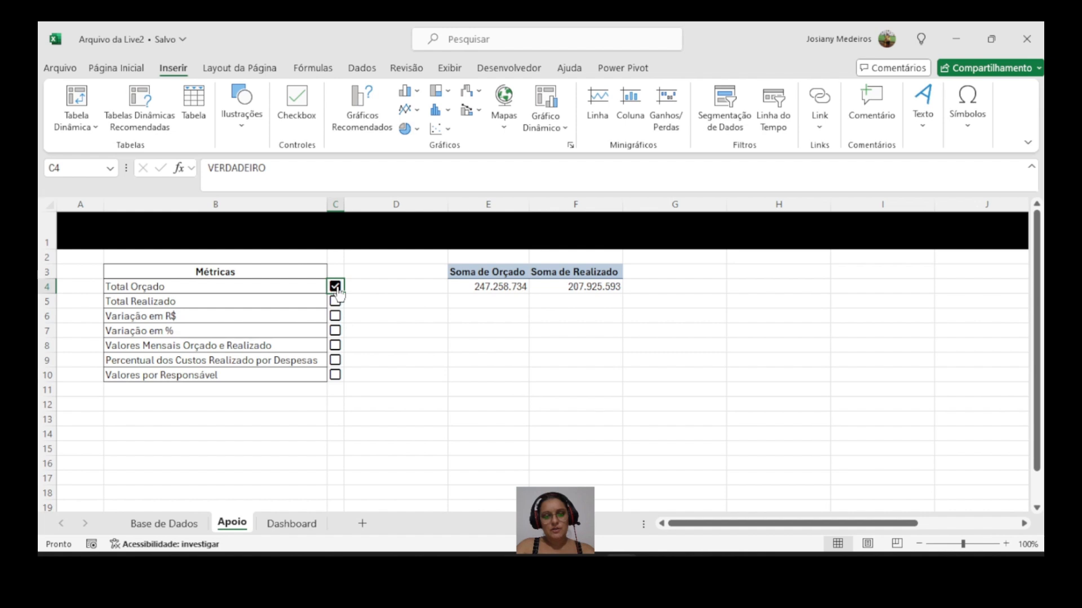
{"action": "left_click", "coordinate": [335, 301]}
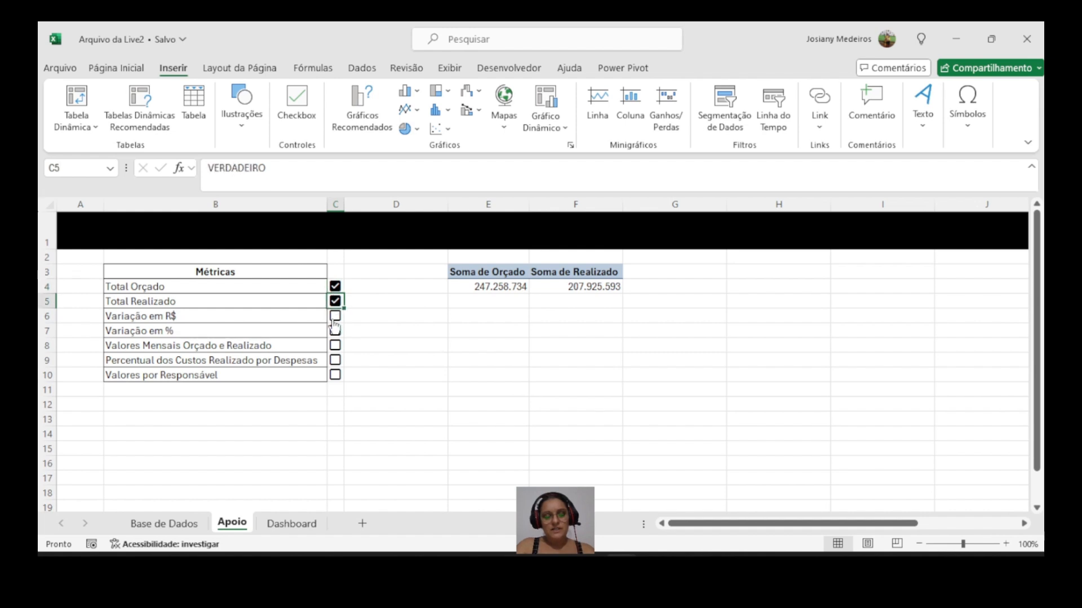
{"action": "left_click", "coordinate": [203, 316]}
{"action": "left_click_drag", "start_coordinate": [202, 325], "coordinate": [204, 328]}
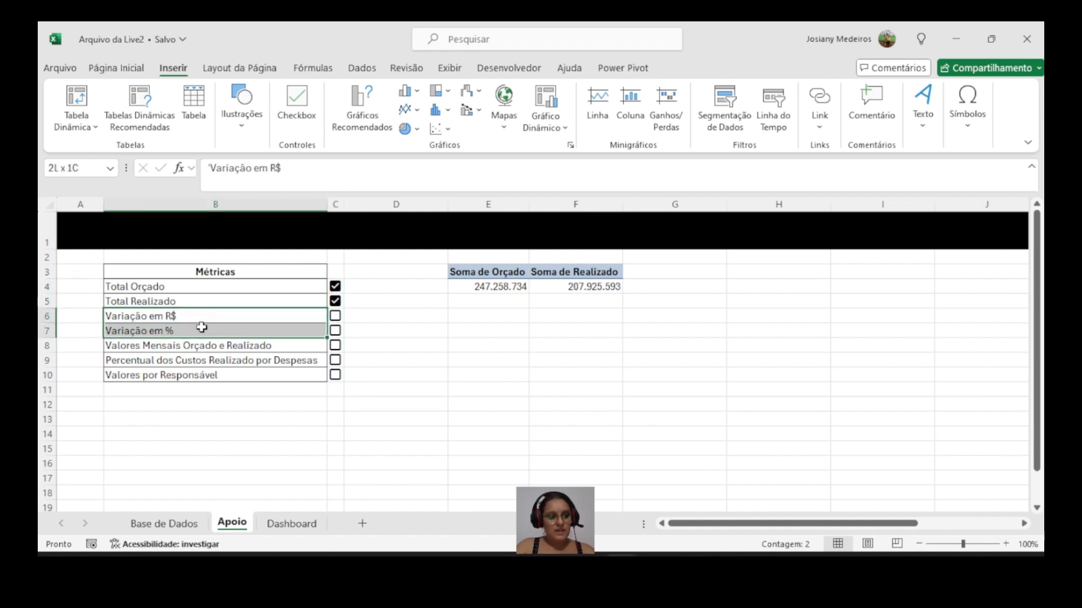
Step: Start a calculated field in the PivotTable and name it Var R$
{"action": "left_click", "coordinate": [511, 288]}
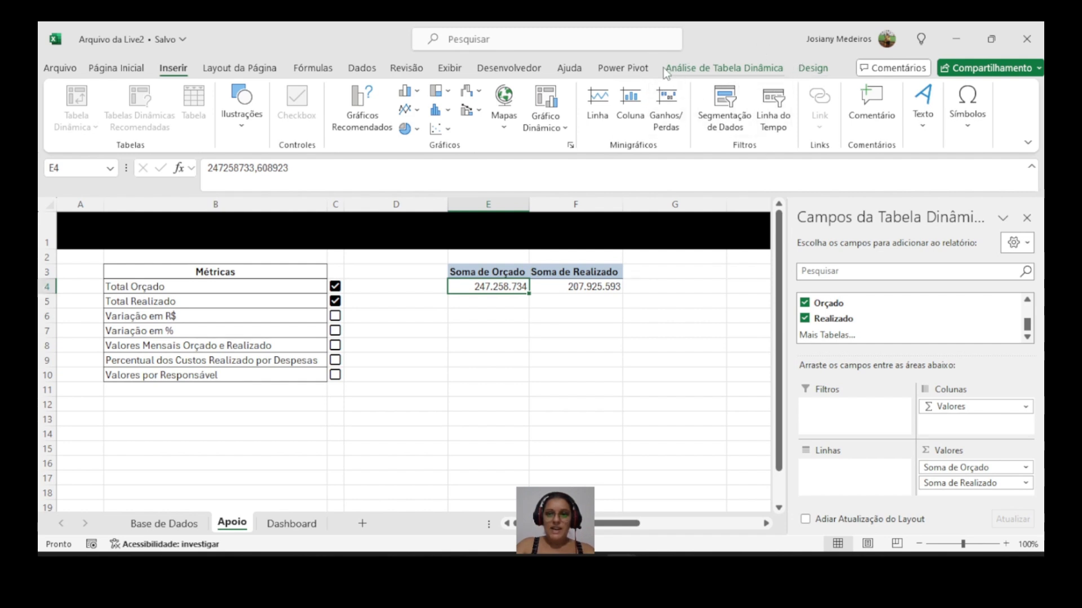
{"action": "left_click", "coordinate": [507, 329]}
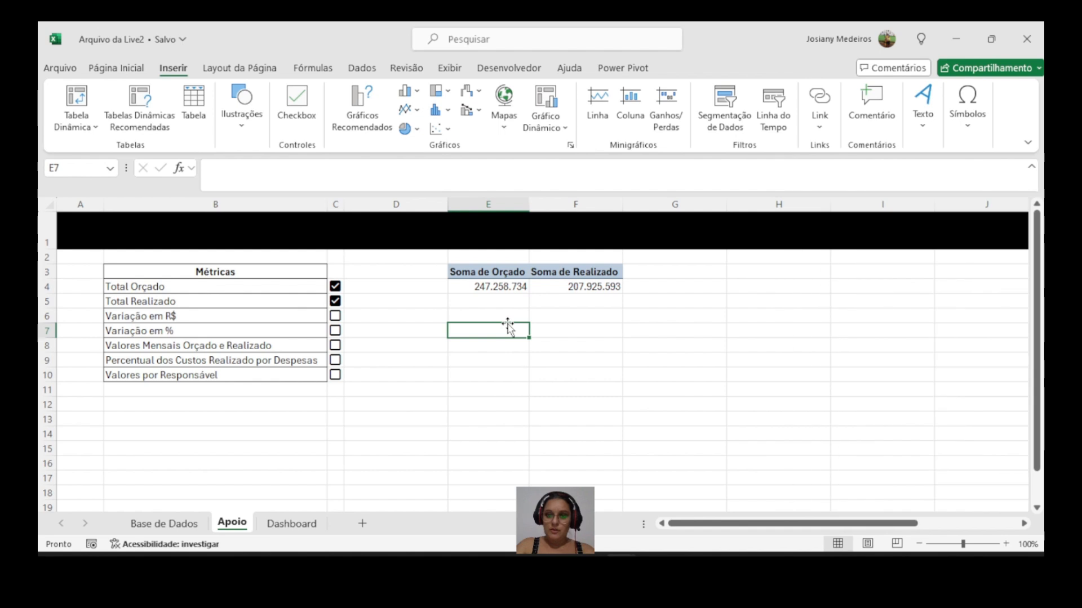
{"action": "left_click", "coordinate": [500, 288]}
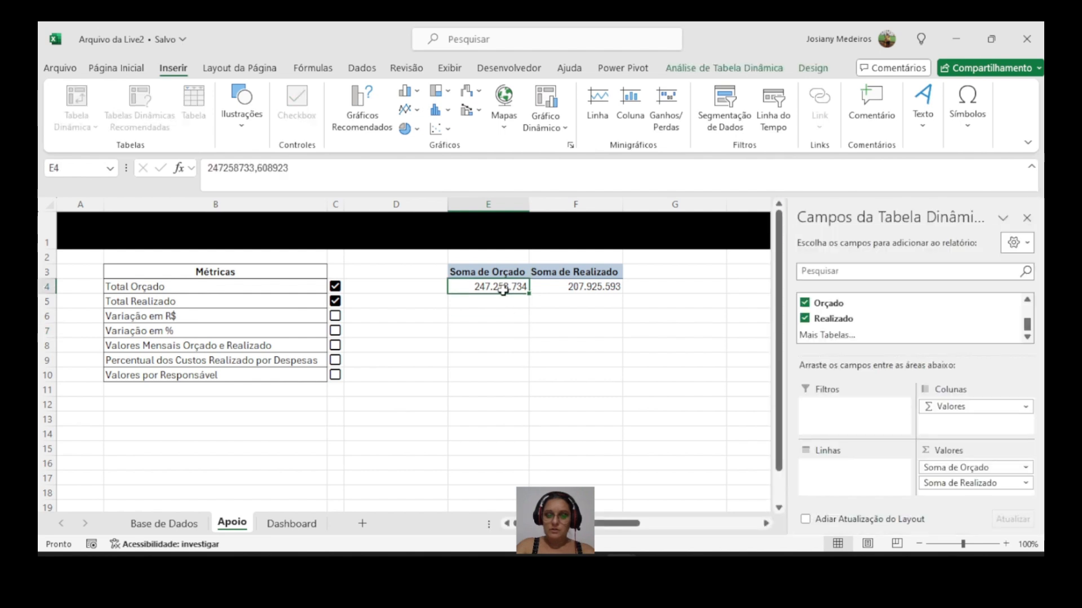
{"action": "left_click", "coordinate": [723, 78]}
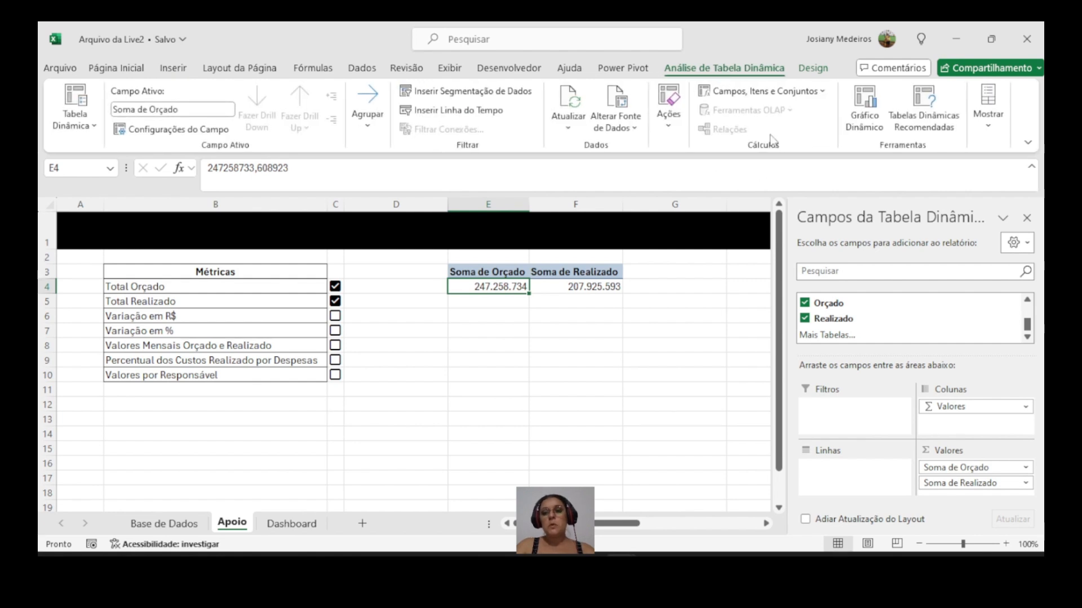
{"action": "left_click", "coordinate": [824, 92]}
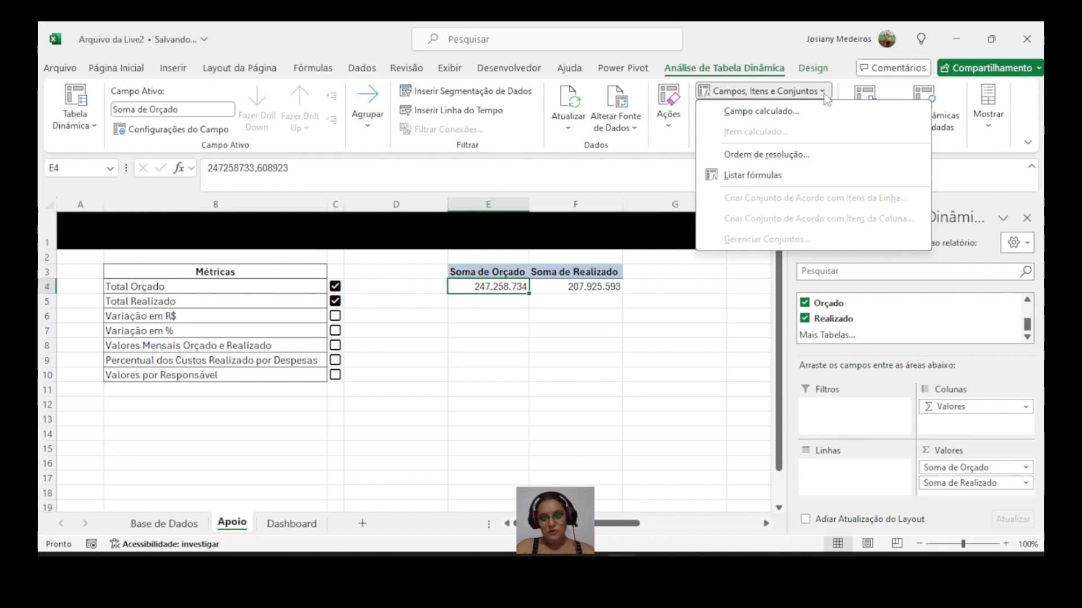
{"action": "left_click", "coordinate": [773, 116]}
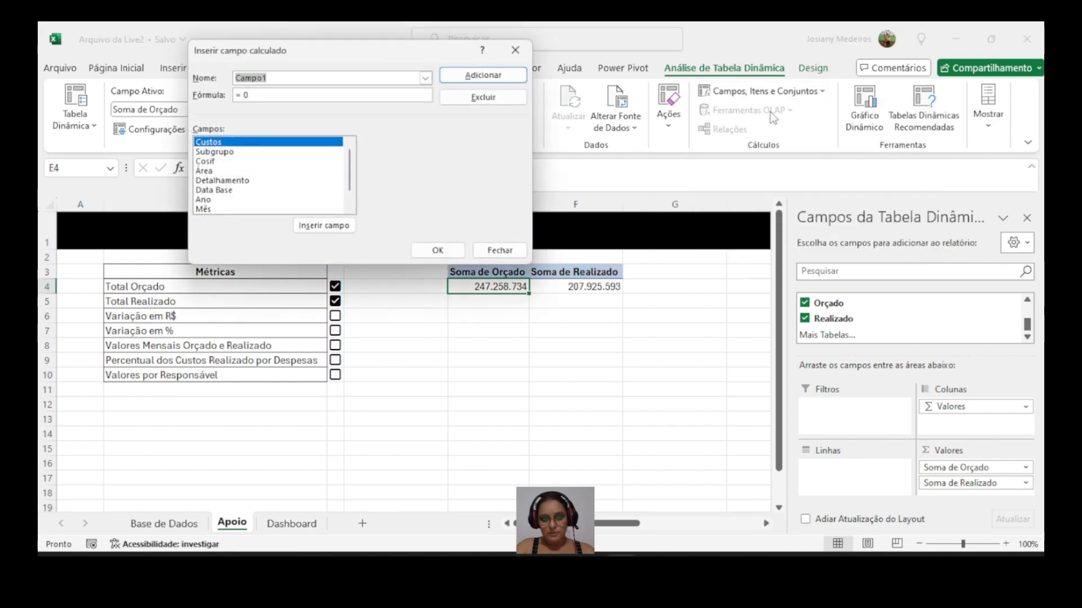
{"action": "left_click_drag", "start_coordinate": [373, 64], "coordinate": [420, 37]}
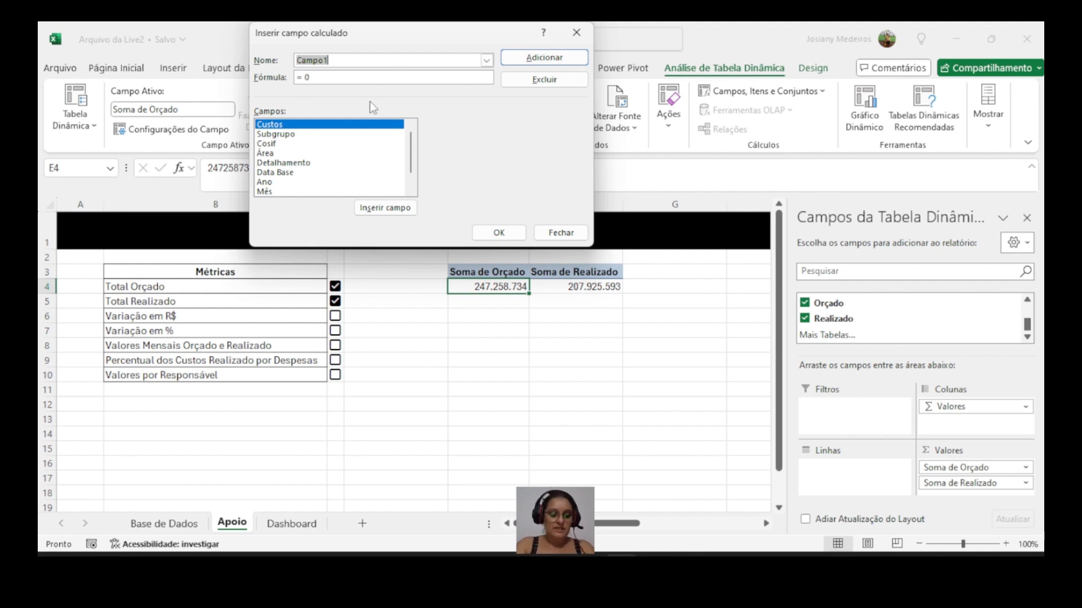
{"action": "type", "text": "Var "}
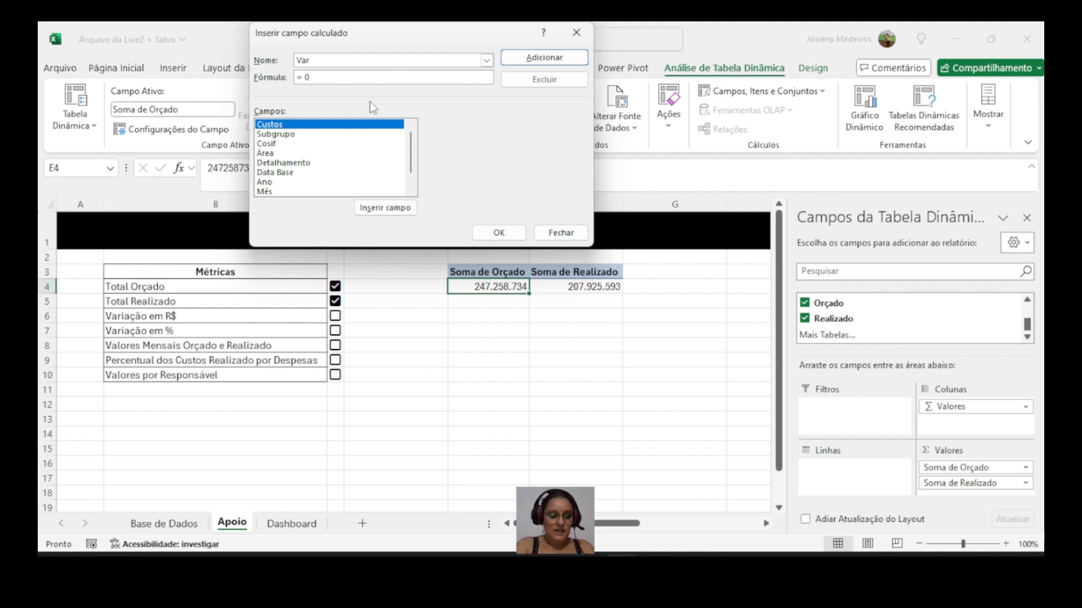
{"action": "type", "text": "R$"}
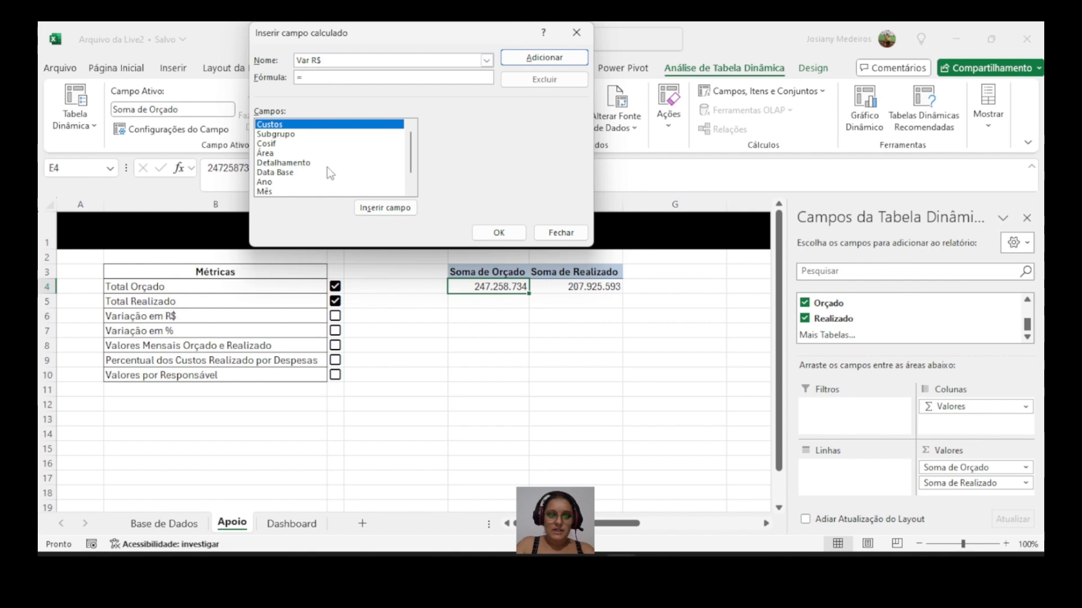
Step: Set the Var R$ formula to Realizado - Orçado and add the calculated field to the PivotTable
{"action": "scroll", "coordinate": [327, 167], "scroll_direction": "down", "scroll_amount": 1}
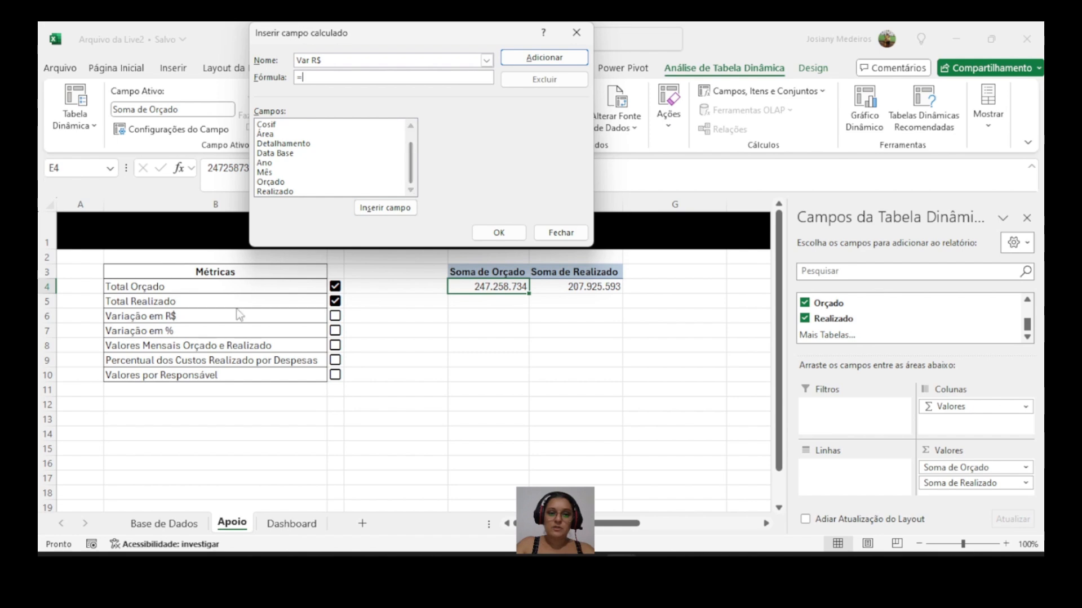
{"action": "double_click", "coordinate": [274, 192]}
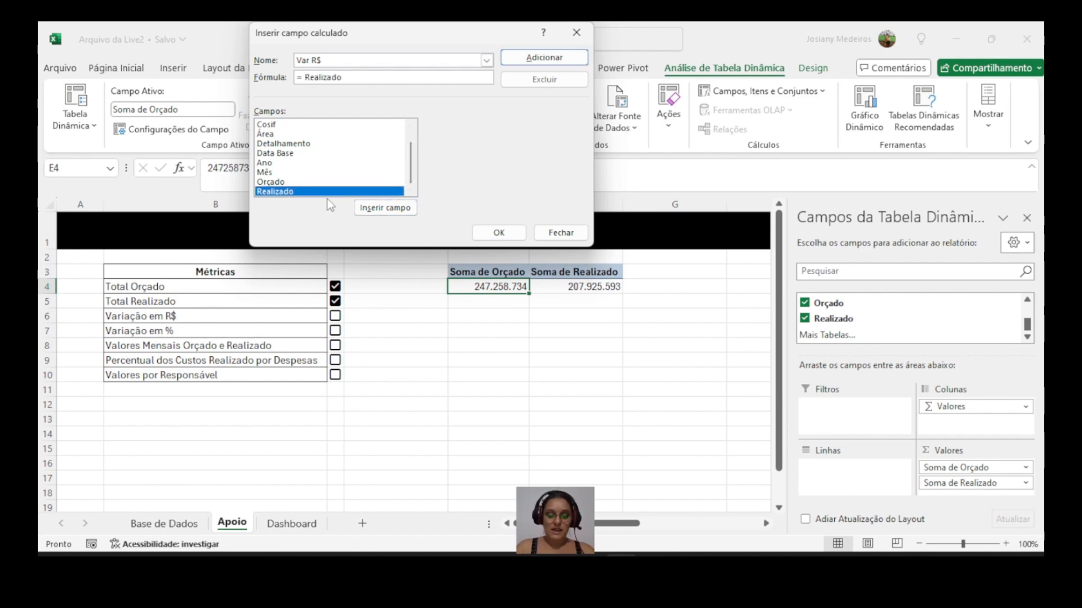
{"action": "type", "text": "-"}
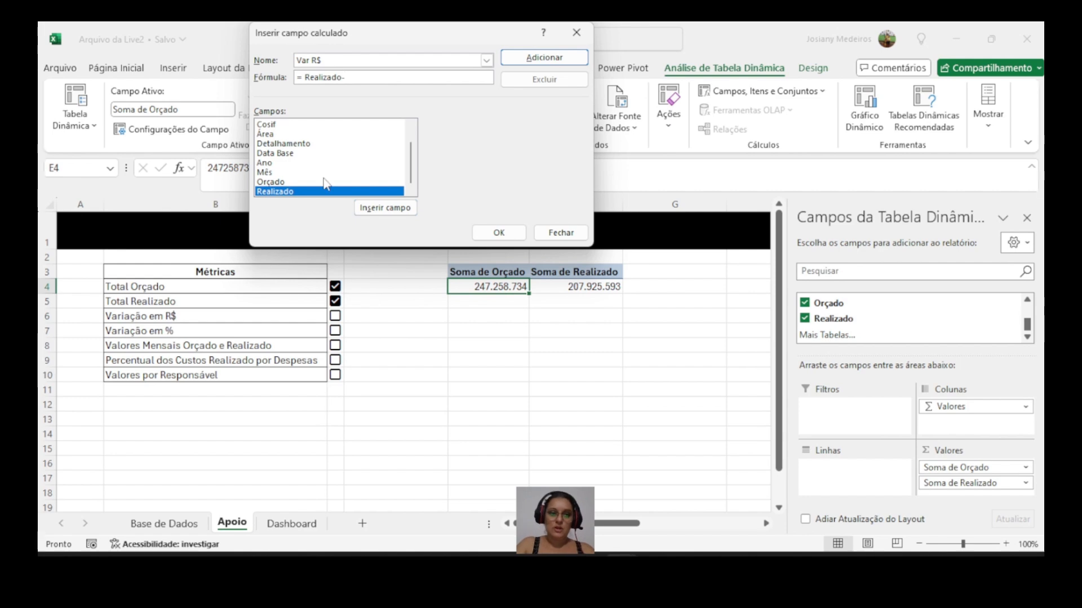
{"action": "double_click", "coordinate": [276, 182]}
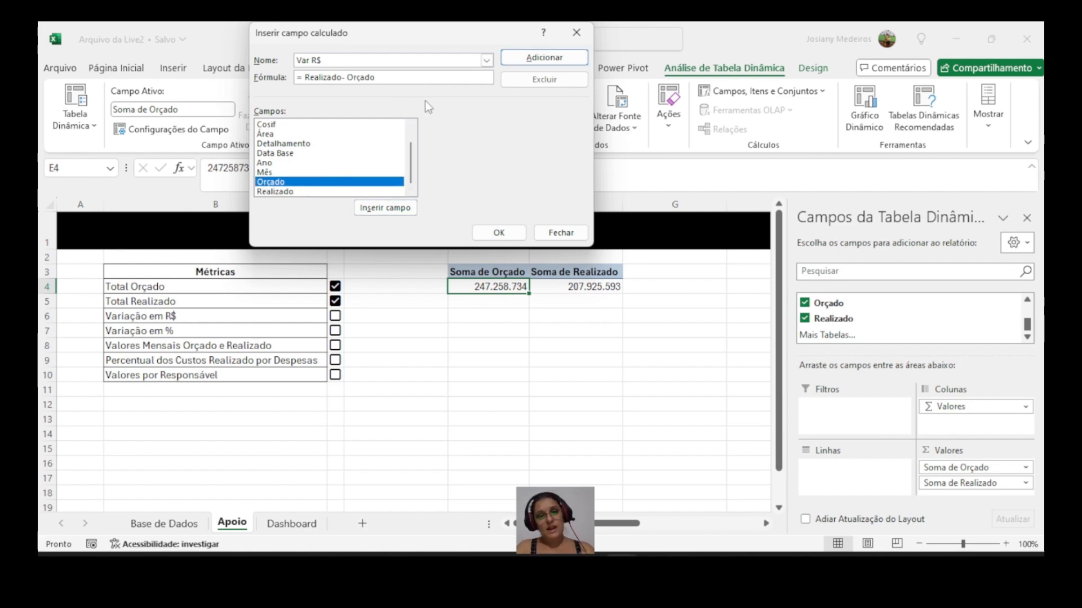
{"action": "left_click", "coordinate": [543, 58]}
{"action": "left_click", "coordinate": [499, 233]}
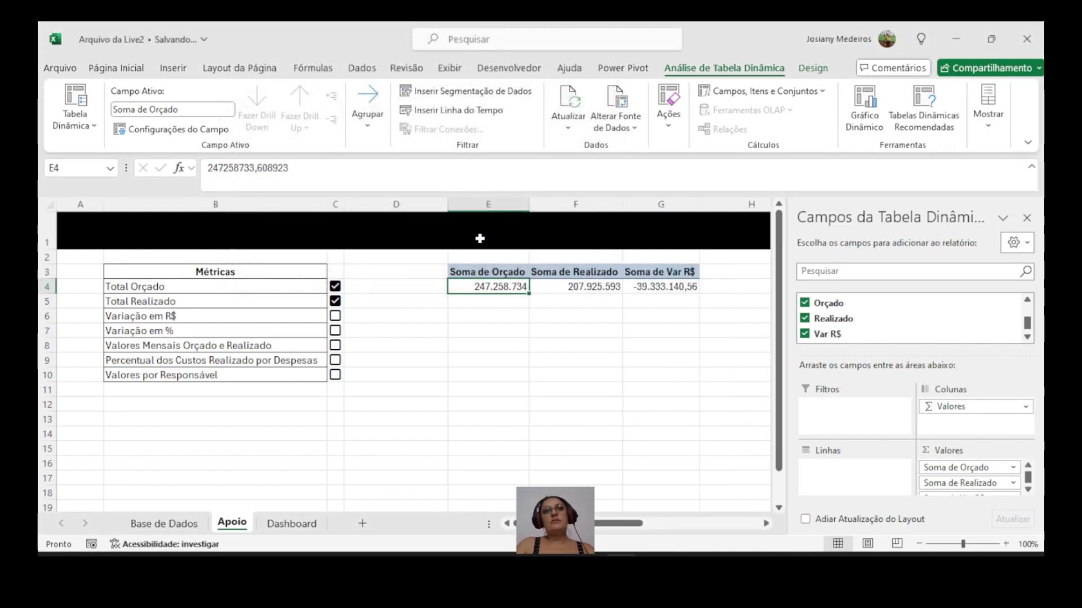
Step: Copy the number format of the Soma de Realizado total in F4 to the Soma de Var R$ total in G4 with Format Painter
{"action": "left_click", "coordinate": [679, 287]}
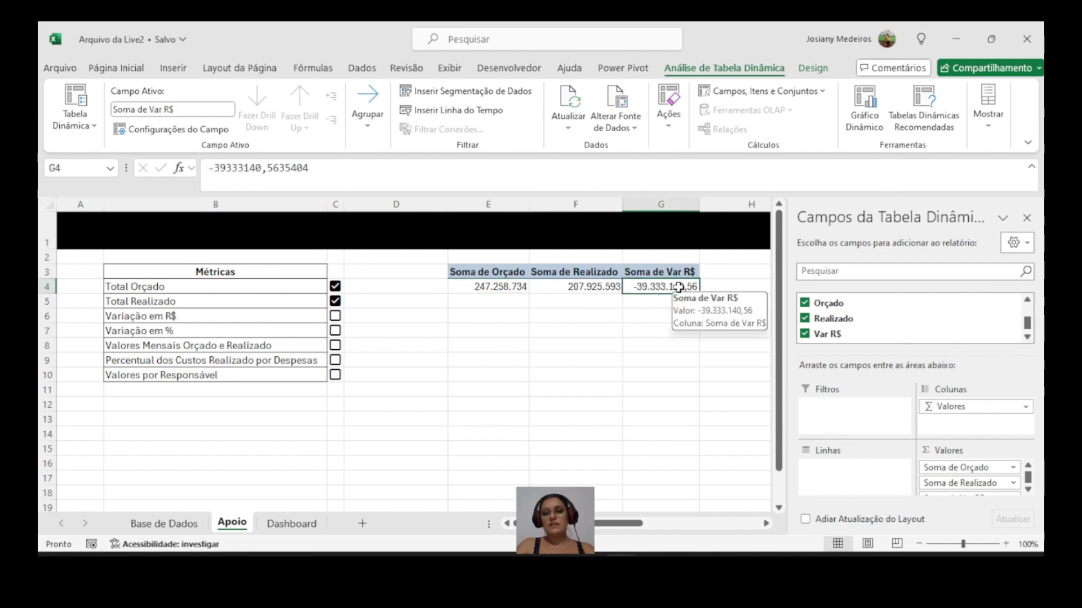
{"action": "left_click", "coordinate": [581, 287]}
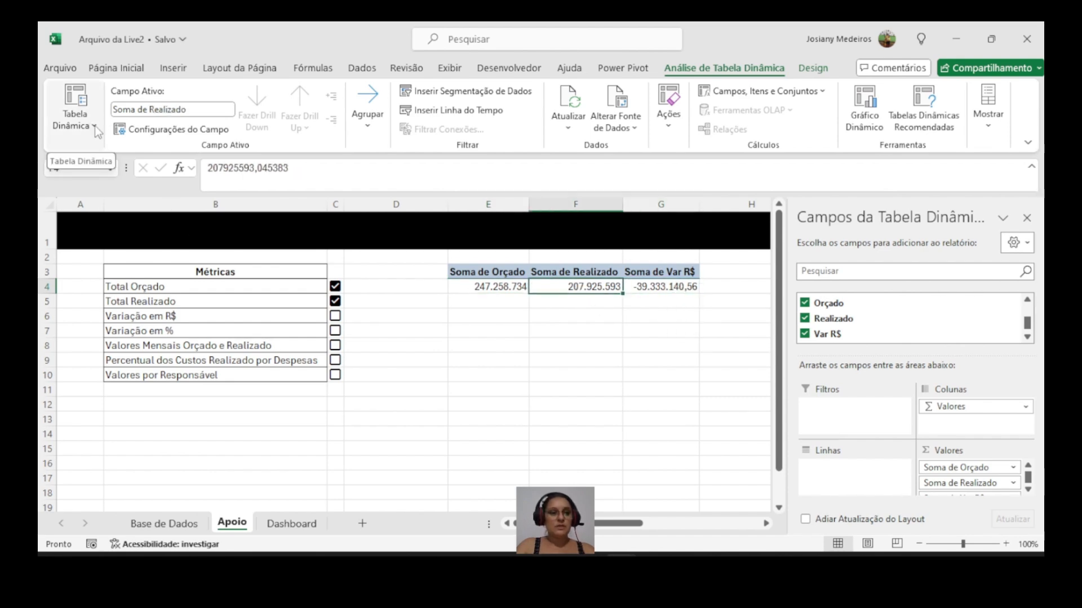
{"action": "left_click", "coordinate": [116, 68]}
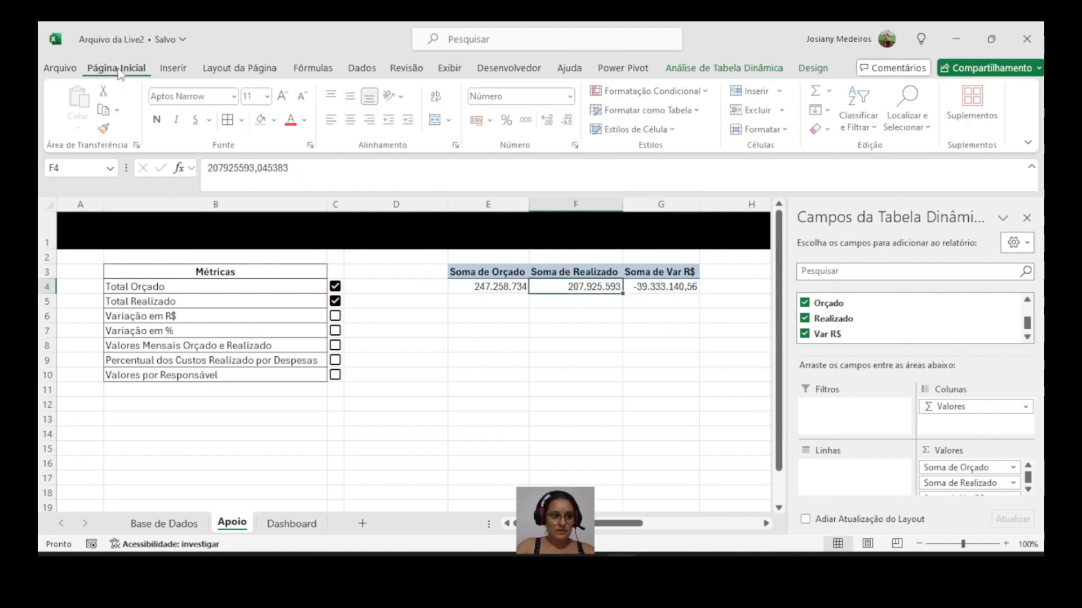
{"action": "left_click", "coordinate": [106, 130]}
{"action": "left_click", "coordinate": [683, 285]}
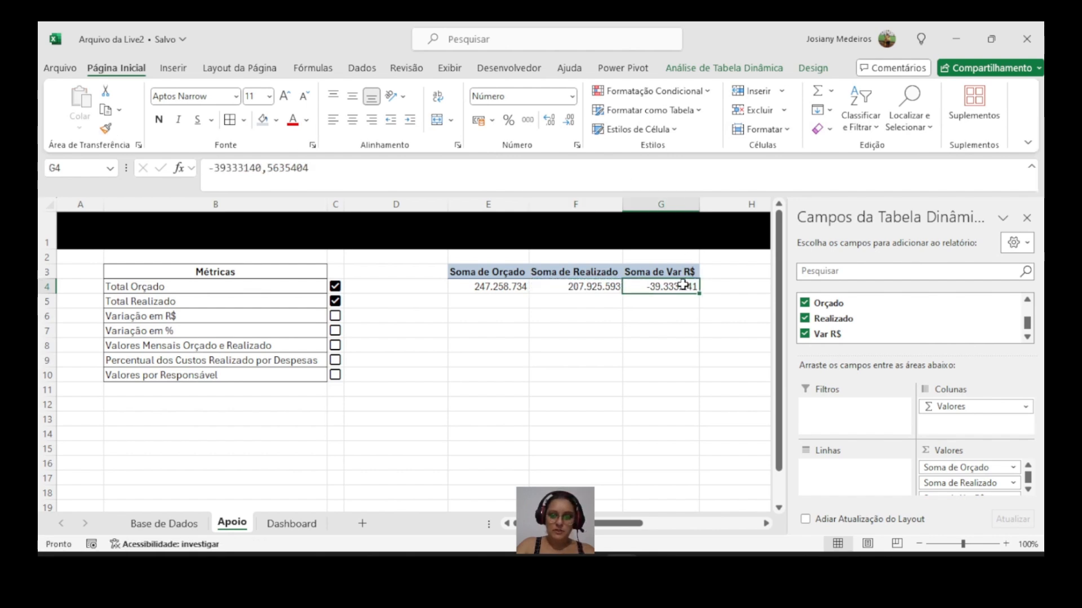
Step: Start another calculated field in the PivotTable and name it Var %
{"action": "left_click_drag", "start_coordinate": [596, 524], "coordinate": [620, 524]}
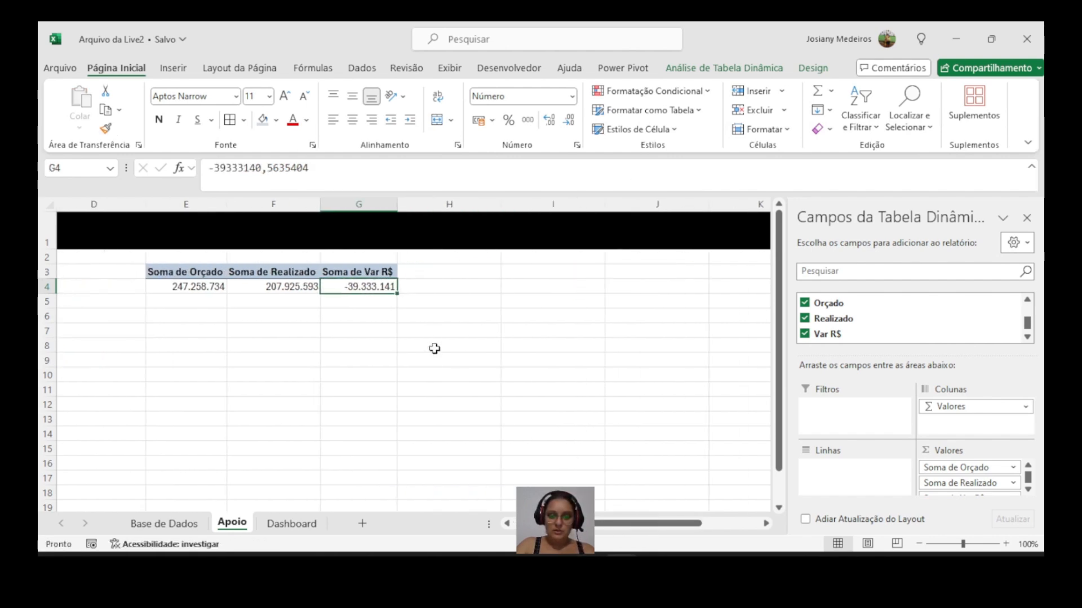
{"action": "left_click", "coordinate": [430, 275]}
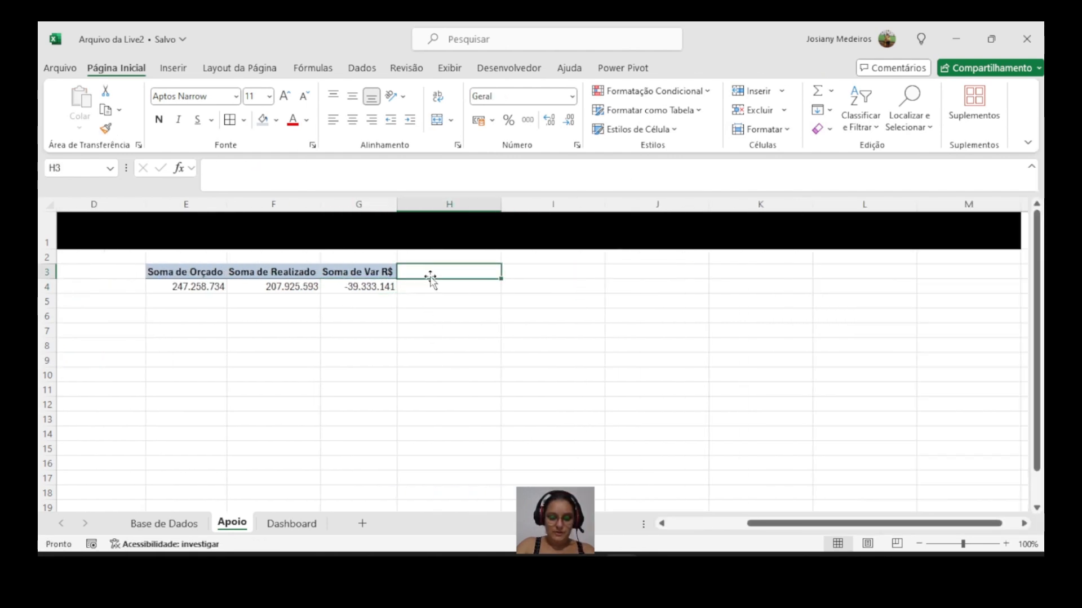
{"action": "left_click", "coordinate": [360, 274]}
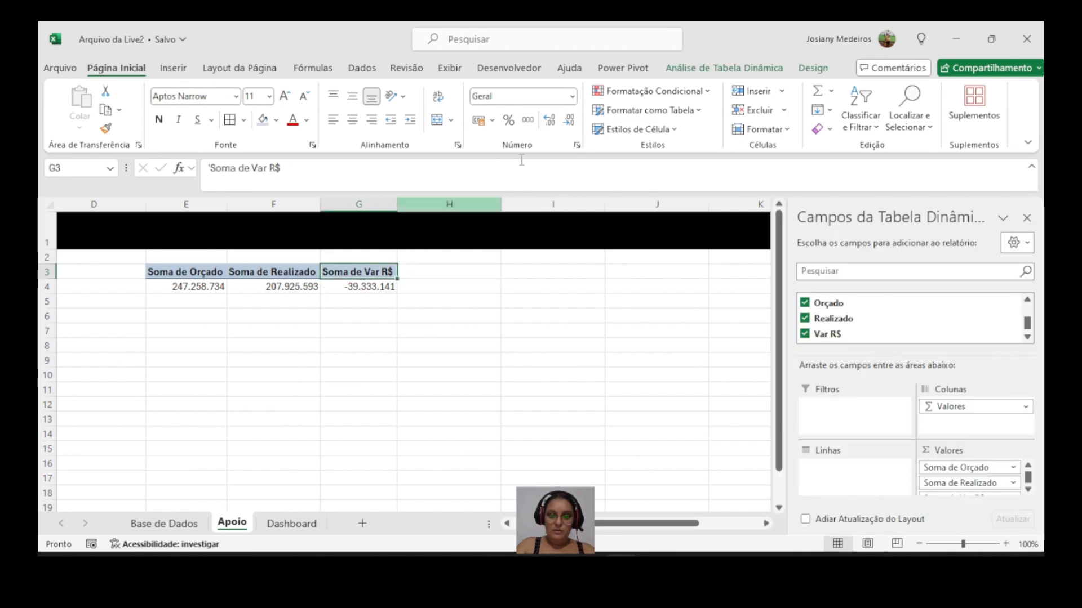
{"action": "left_click", "coordinate": [721, 70]}
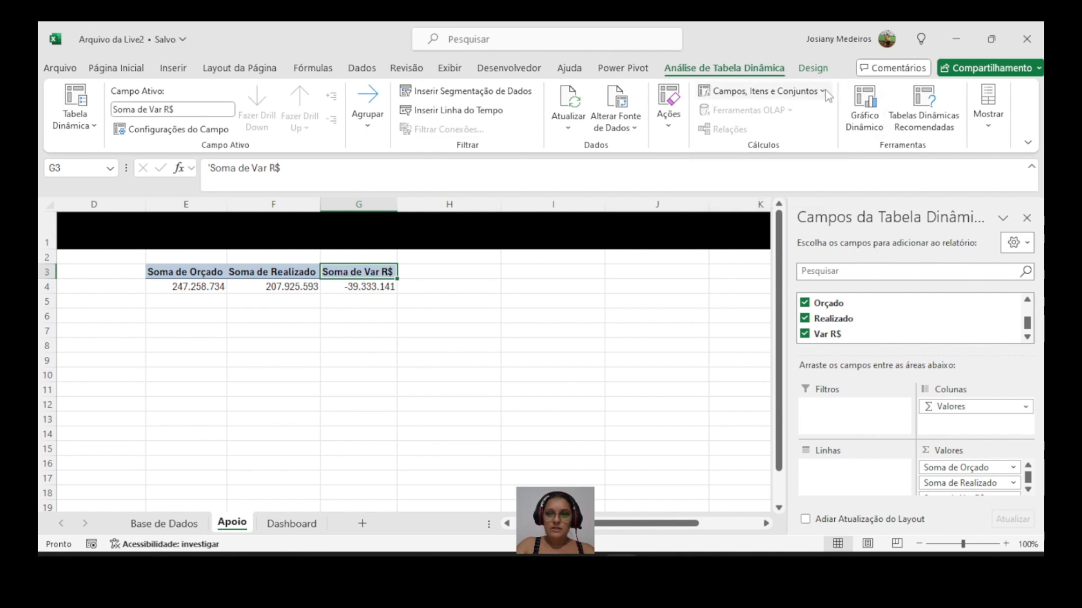
{"action": "left_click", "coordinate": [758, 92]}
{"action": "left_click", "coordinate": [752, 110]}
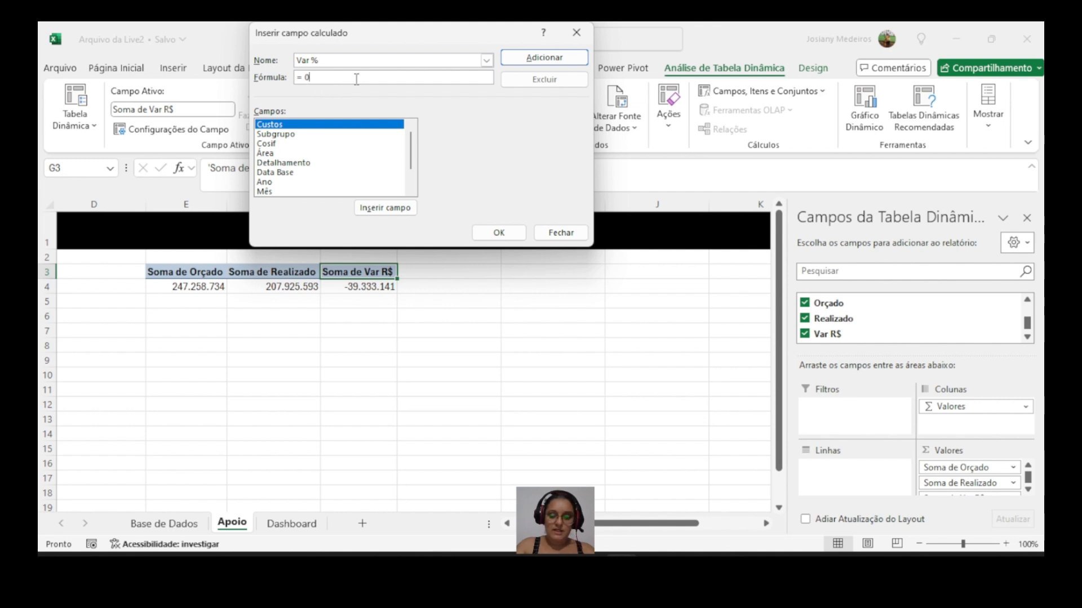
Step: Set the Var % formula to Realizado / Orçado - 1 and add the calculated field to the PivotTable
{"action": "scroll", "coordinate": [388, 178], "scroll_direction": "down", "scroll_amount": 1}
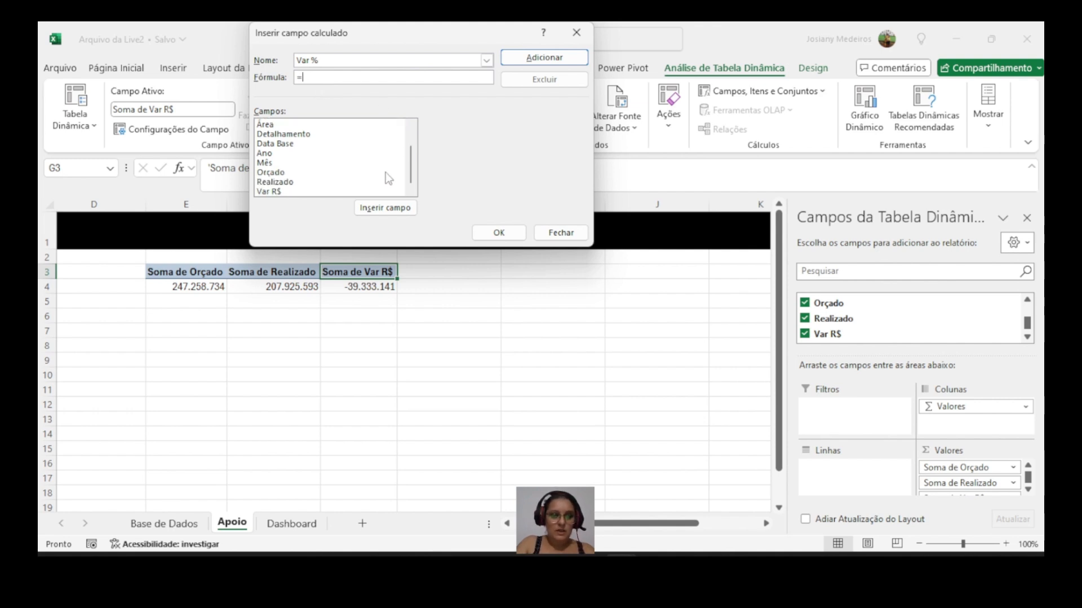
{"action": "double_click", "coordinate": [271, 185]}
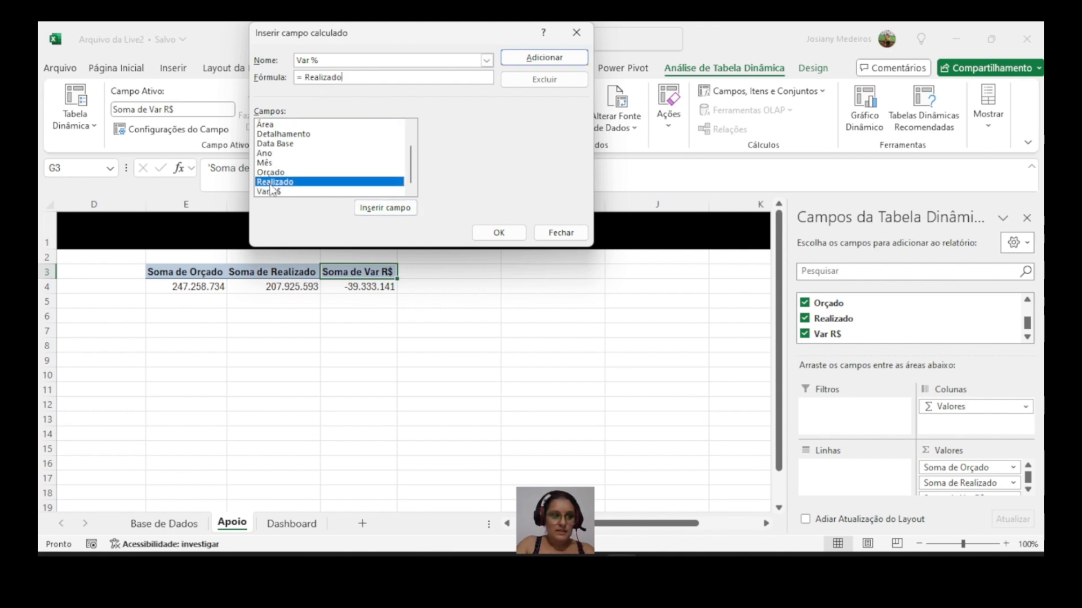
{"action": "type", "text": "/"}
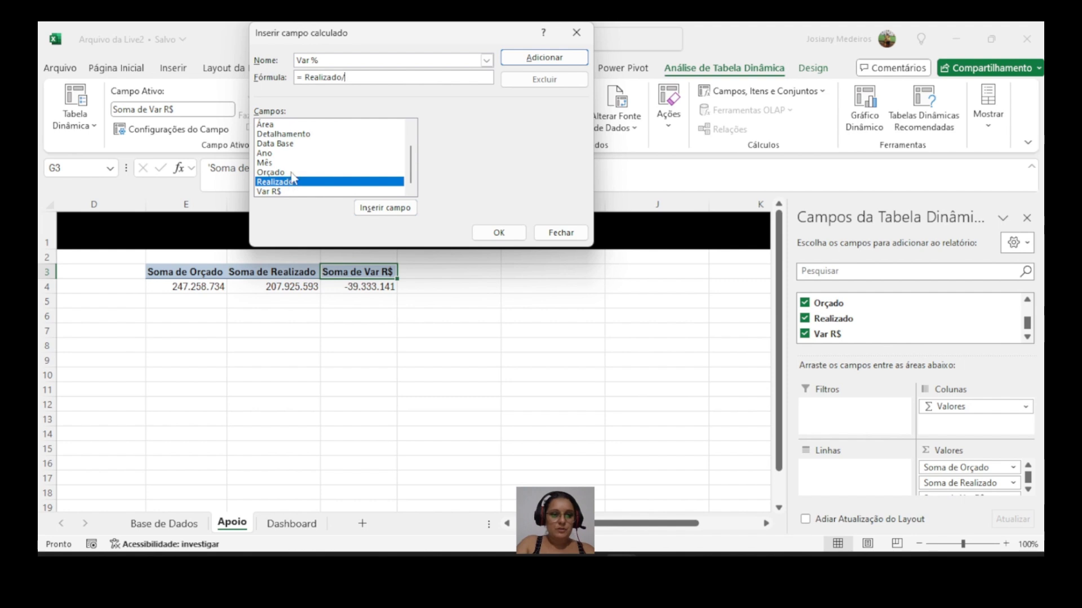
{"action": "double_click", "coordinate": [291, 173]}
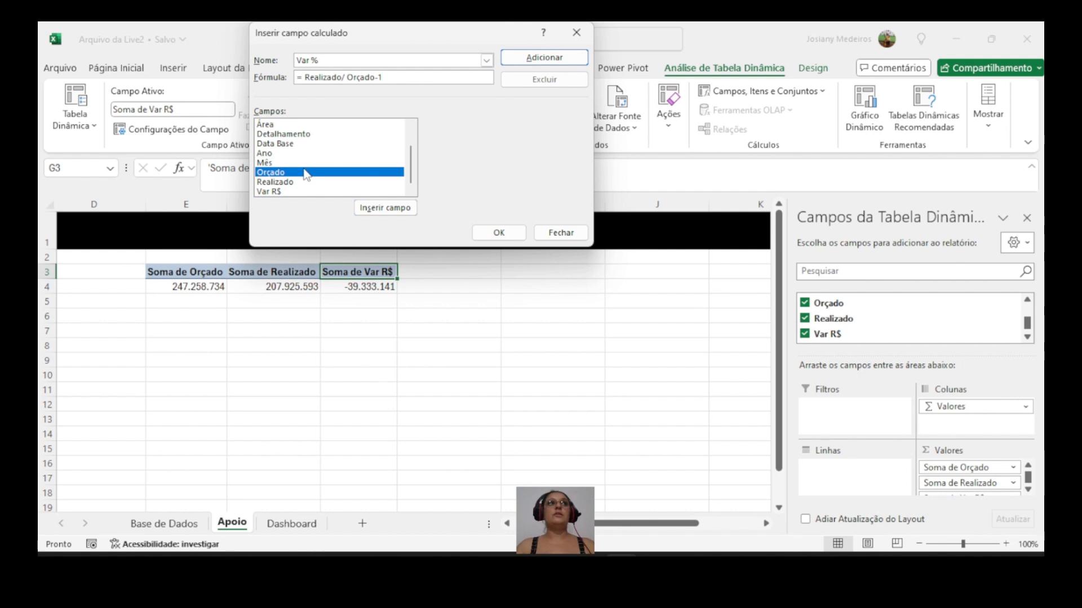
{"action": "left_click", "coordinate": [542, 59]}
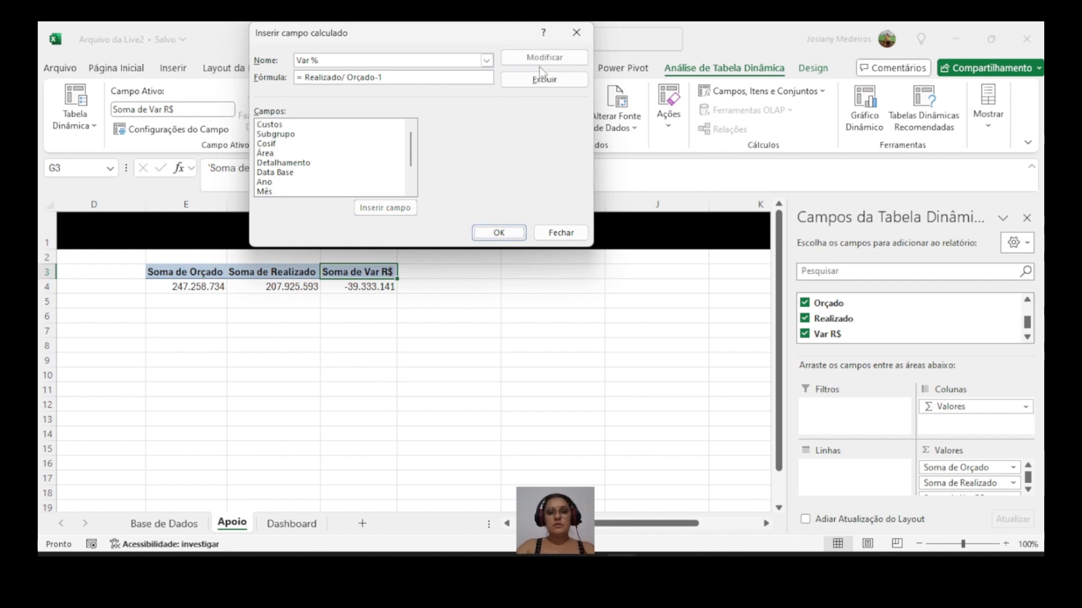
{"action": "left_click", "coordinate": [498, 231]}
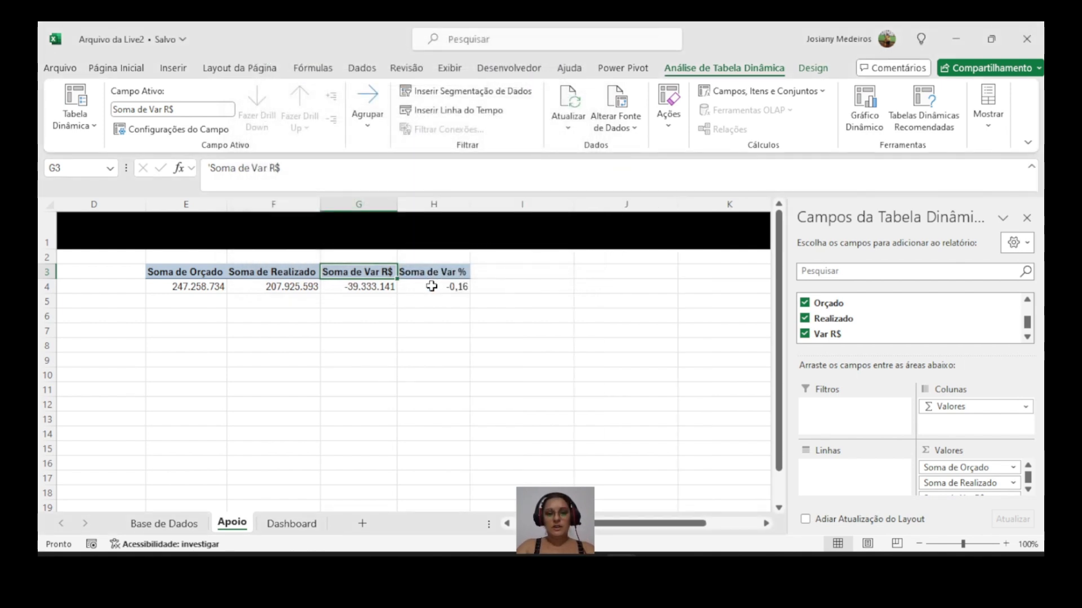
Step: Format the Soma de Var % total in H4 as a percentage
{"action": "left_click", "coordinate": [432, 286]}
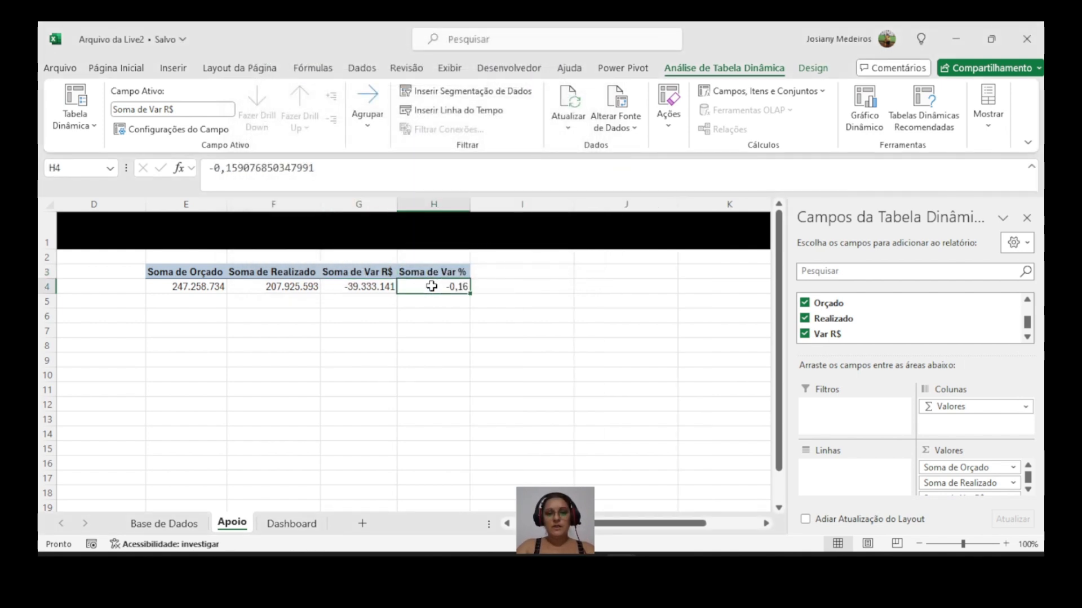
{"action": "left_click", "coordinate": [99, 70]}
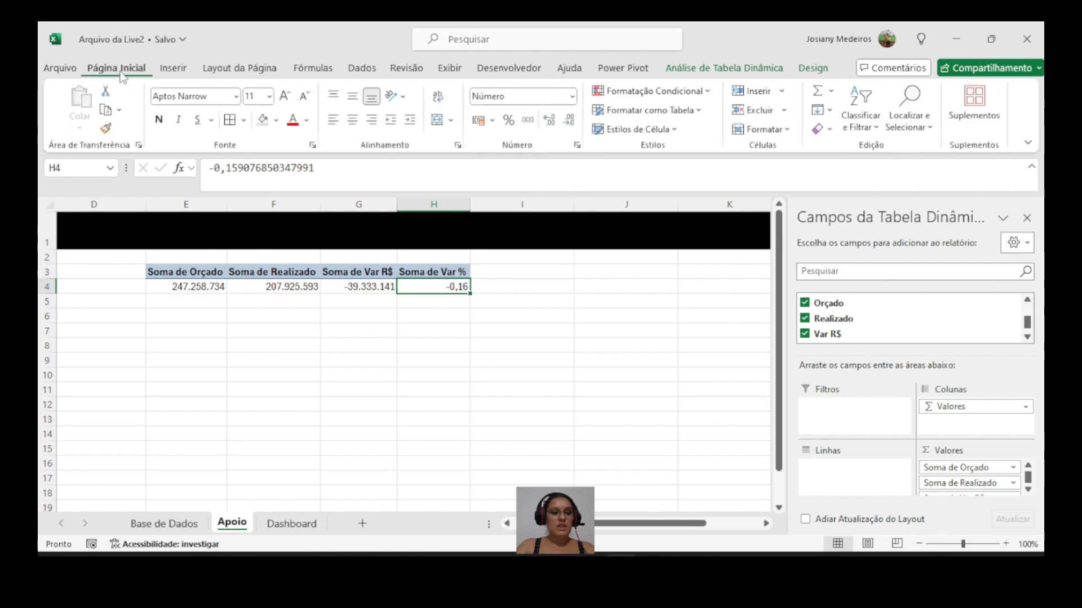
{"action": "left_click", "coordinate": [509, 120]}
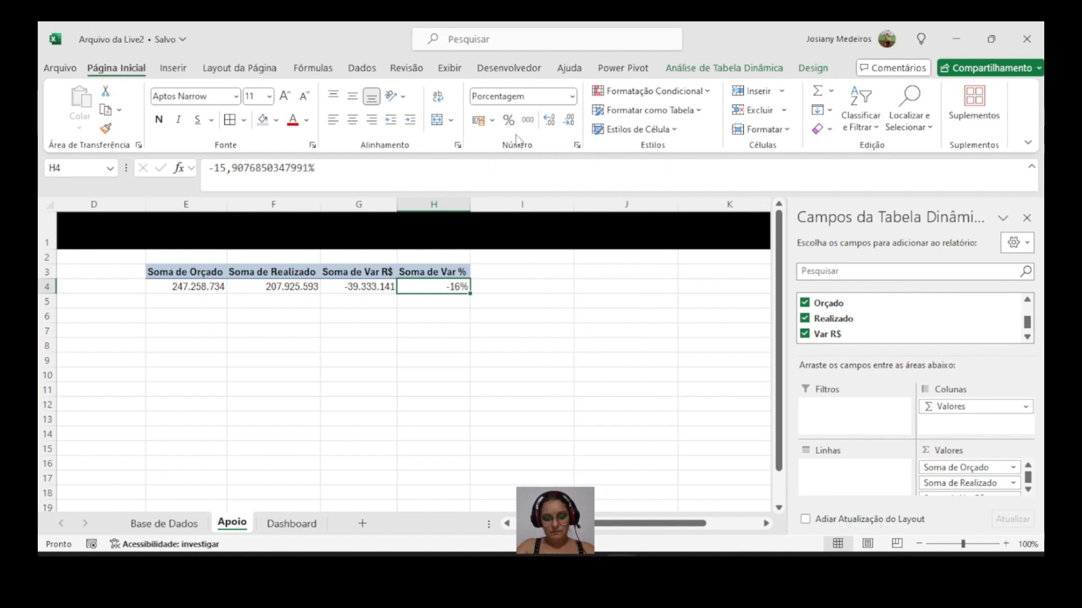
Step: Check off the Variação em R$ metric in the Métricas checklist
{"action": "left_click", "coordinate": [175, 315]}
{"action": "left_click_drag", "start_coordinate": [793, 526], "coordinate": [689, 524]}
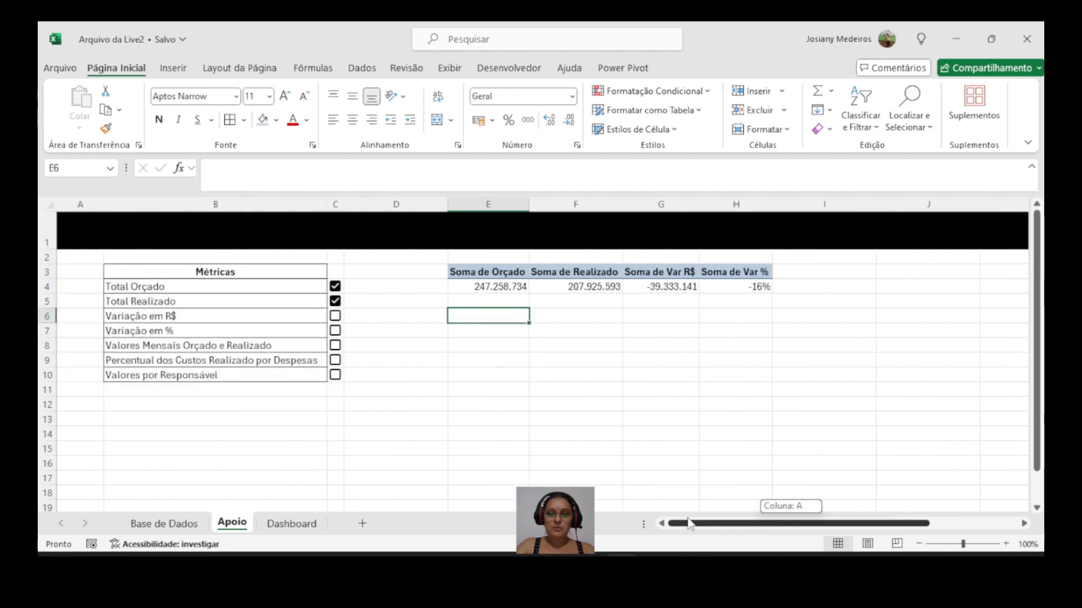
{"action": "left_click", "coordinate": [335, 316]}
{"action": "left_click", "coordinate": [336, 336]}
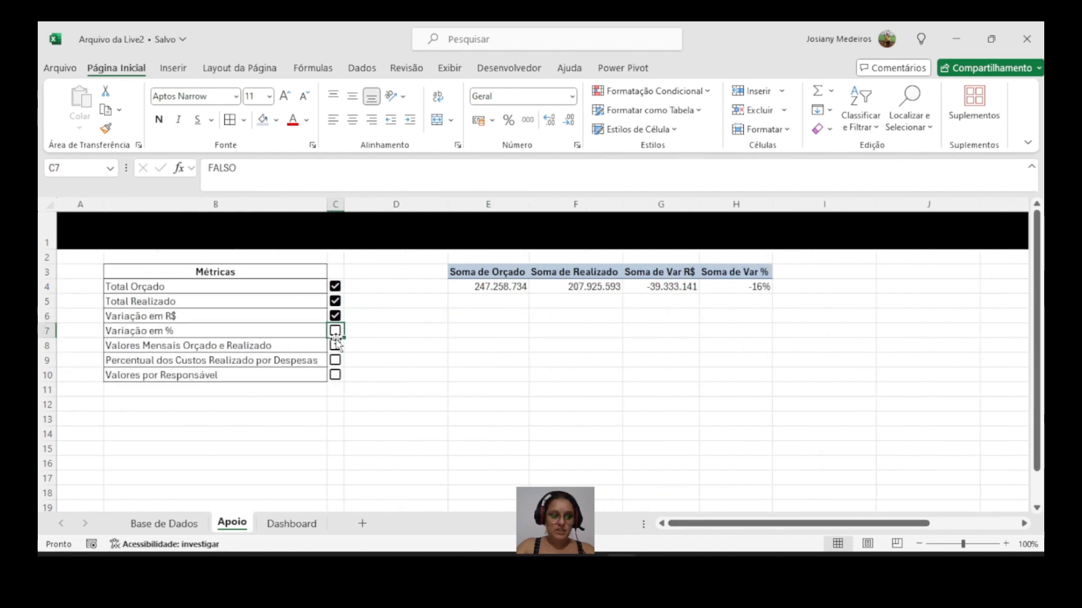
{"action": "left_click", "coordinate": [148, 346]}
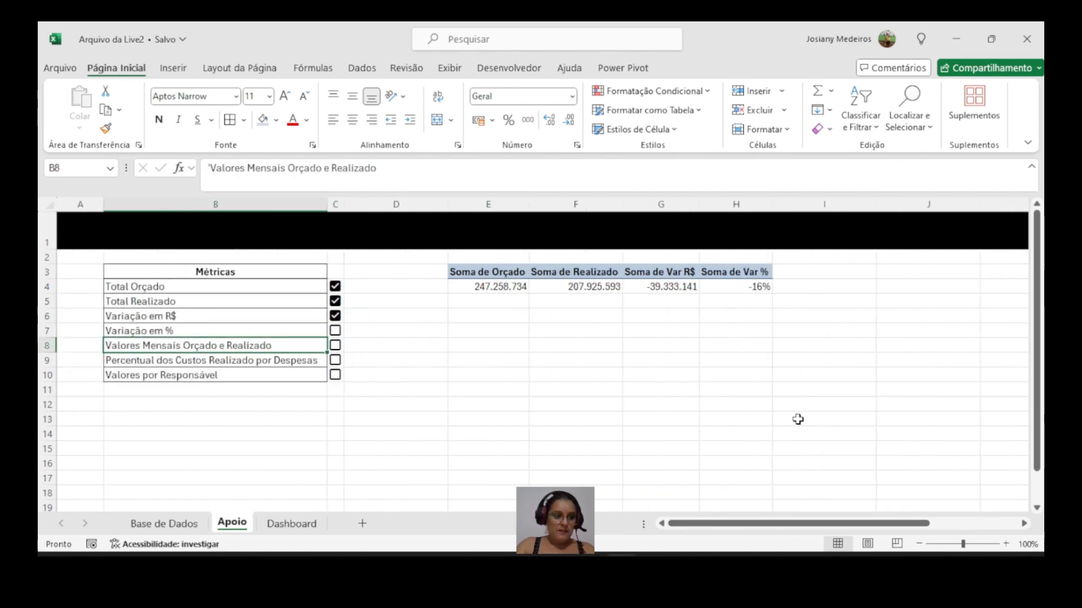
Step: Insert a PivotTable at cell J3 of the Apoio sheet, using the table on the Base de Dados sheet as its source
{"action": "left_click_drag", "start_coordinate": [756, 528], "coordinate": [858, 521]}
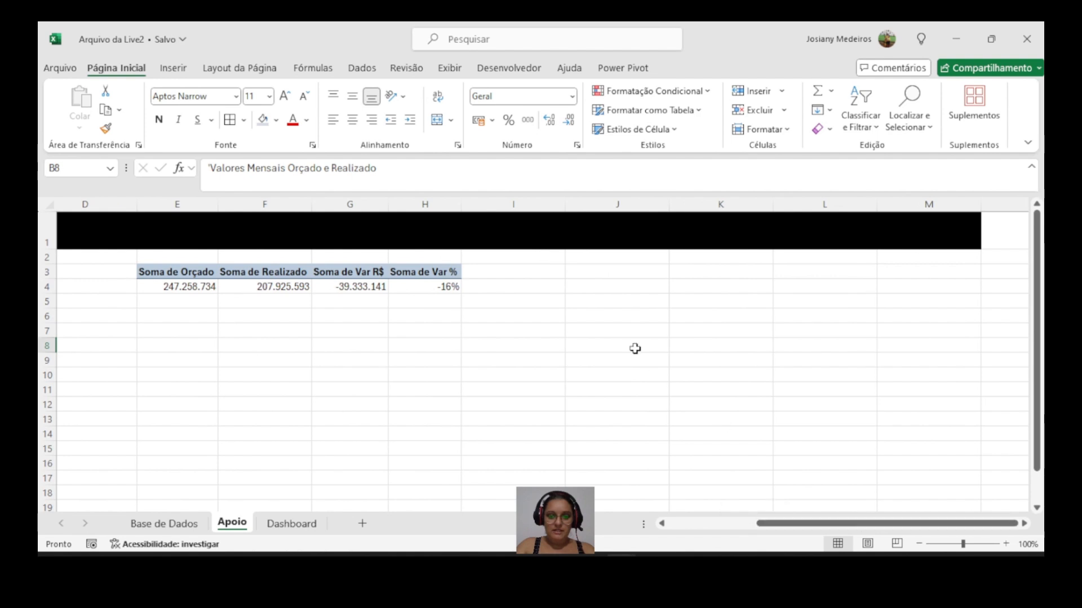
{"action": "left_click", "coordinate": [582, 275]}
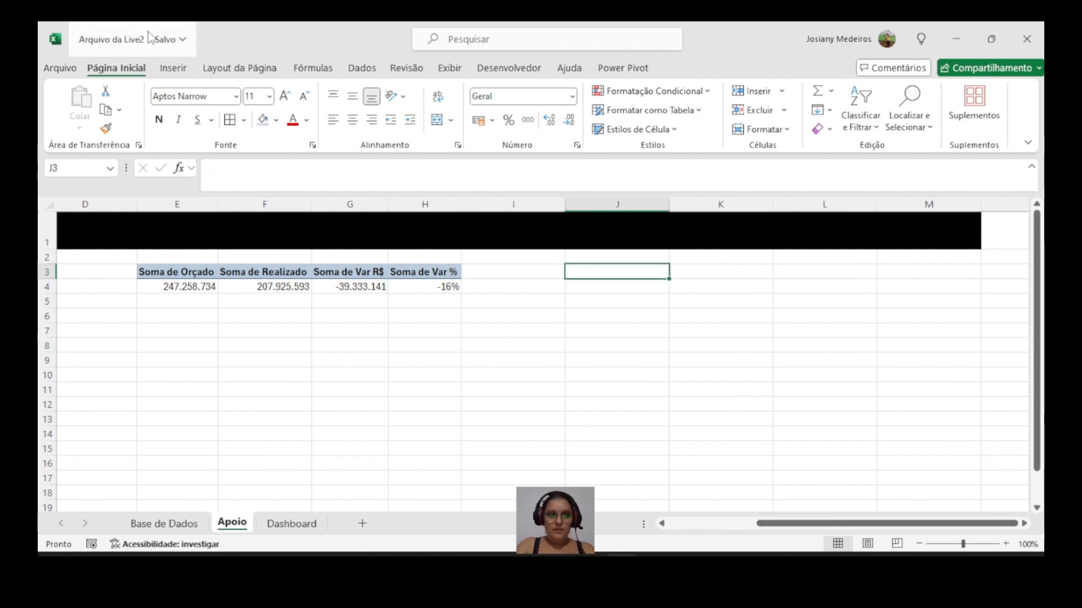
{"action": "left_click", "coordinate": [174, 69]}
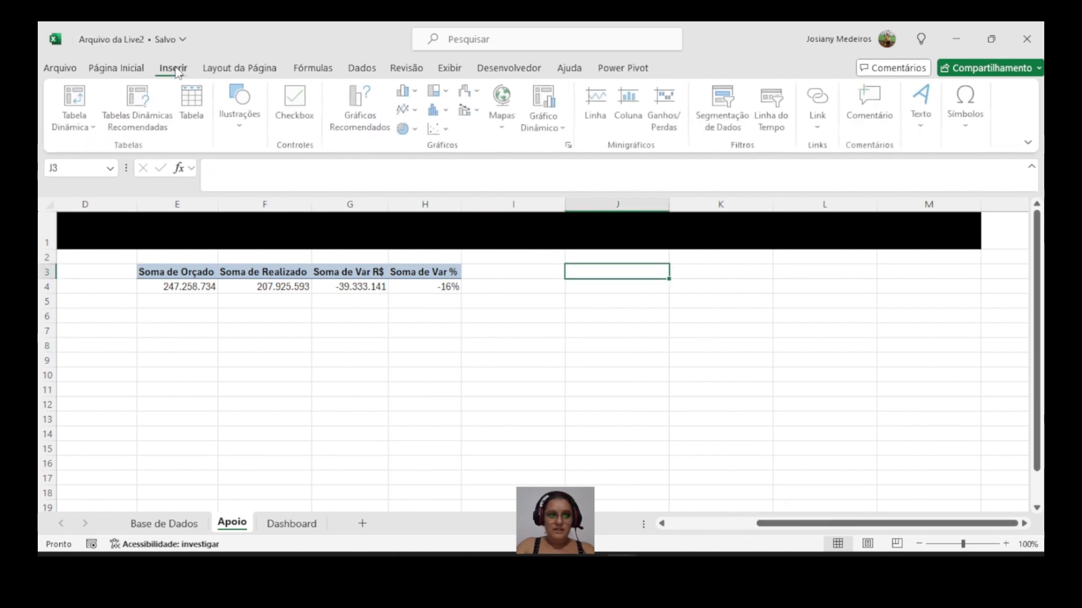
{"action": "left_click", "coordinate": [74, 126]}
{"action": "left_click", "coordinate": [107, 150]}
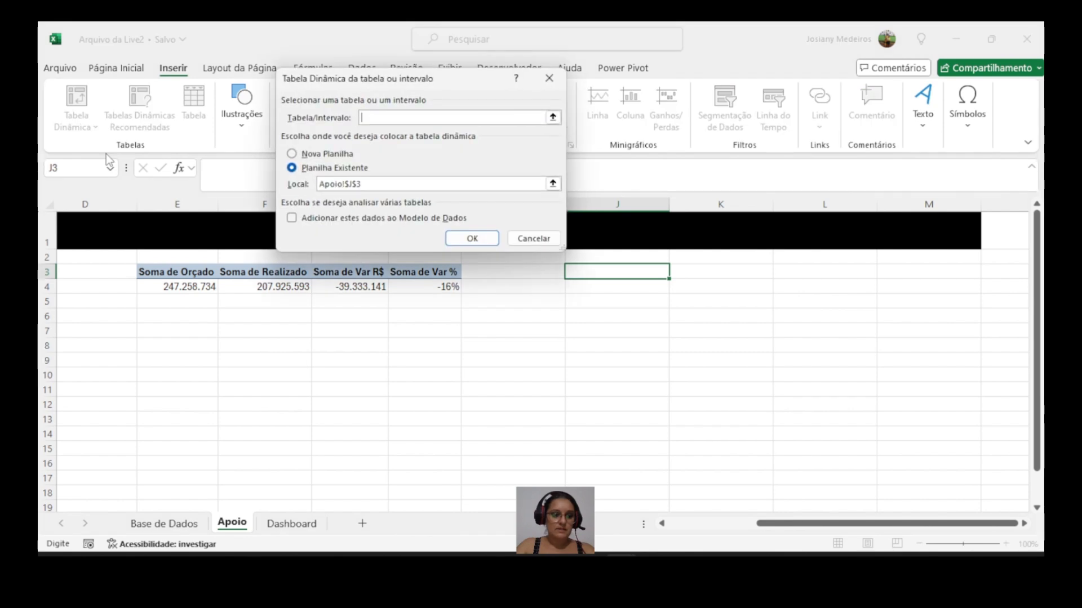
{"action": "left_click", "coordinate": [167, 524]}
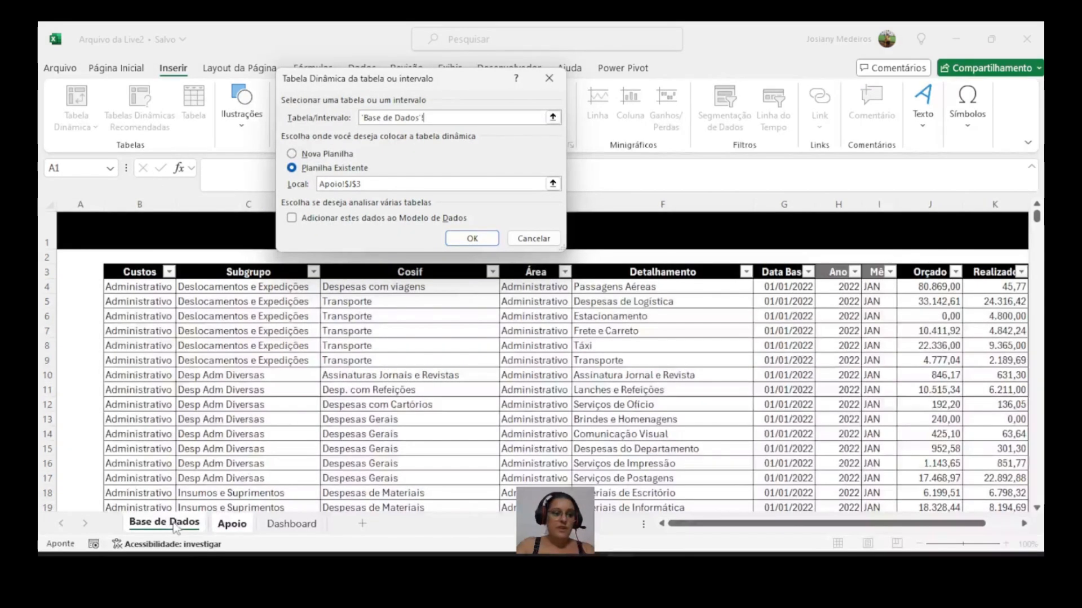
{"action": "left_click", "coordinate": [99, 260]}
{"action": "left_click", "coordinate": [472, 238]}
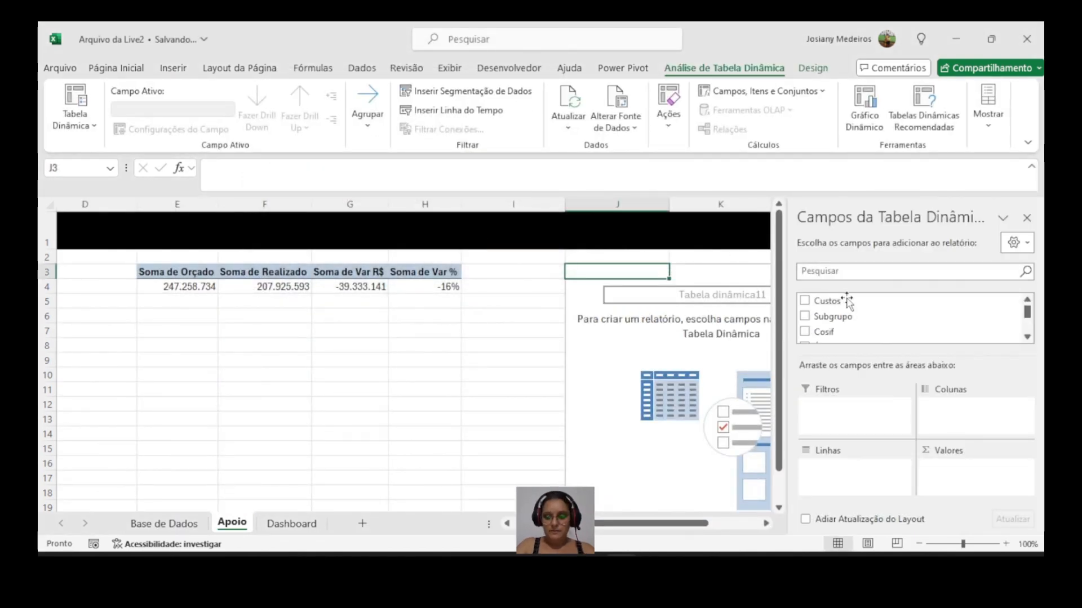
Step: Add Mês as the row field and Orçado and Realizado as values of the PivotTable at J3
{"action": "scroll", "coordinate": [869, 312], "scroll_direction": "up", "scroll_amount": 5}
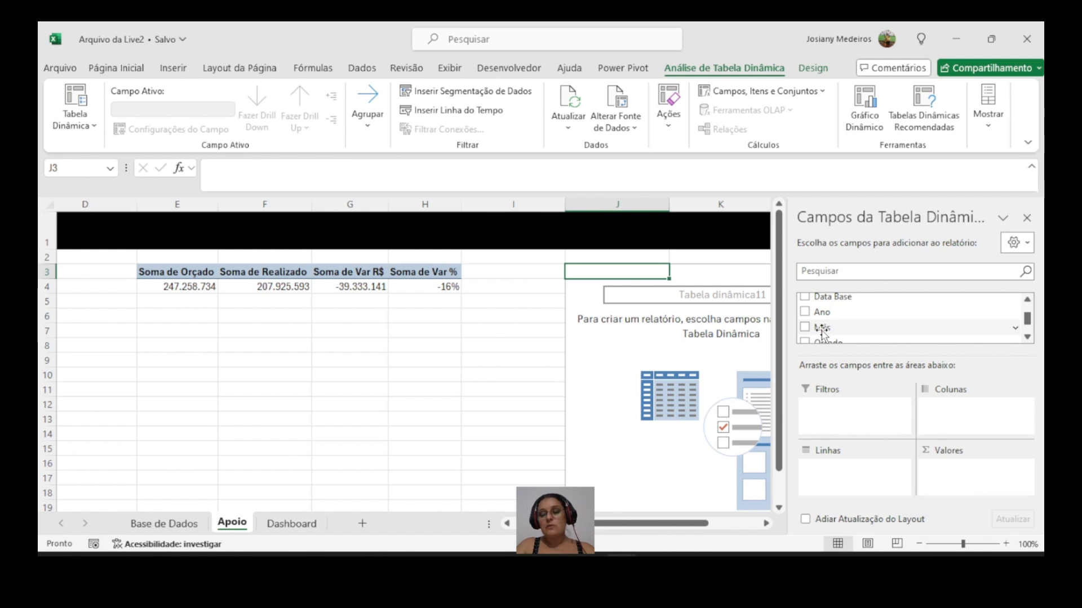
{"action": "left_click_drag", "start_coordinate": [821, 332], "coordinate": [828, 476]}
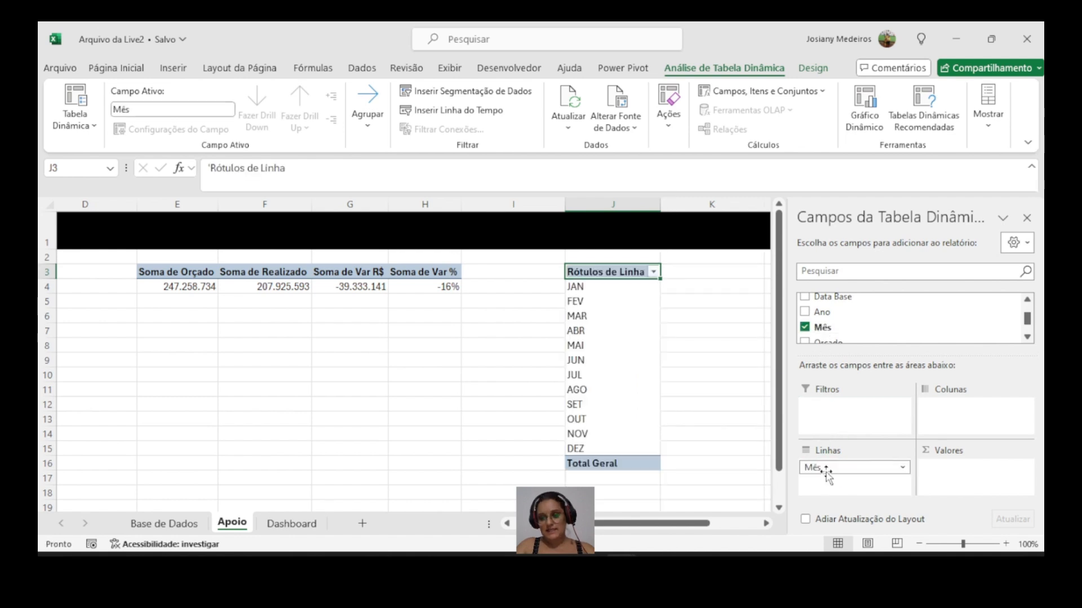
{"action": "scroll", "coordinate": [841, 323], "scroll_direction": "down", "scroll_amount": 2}
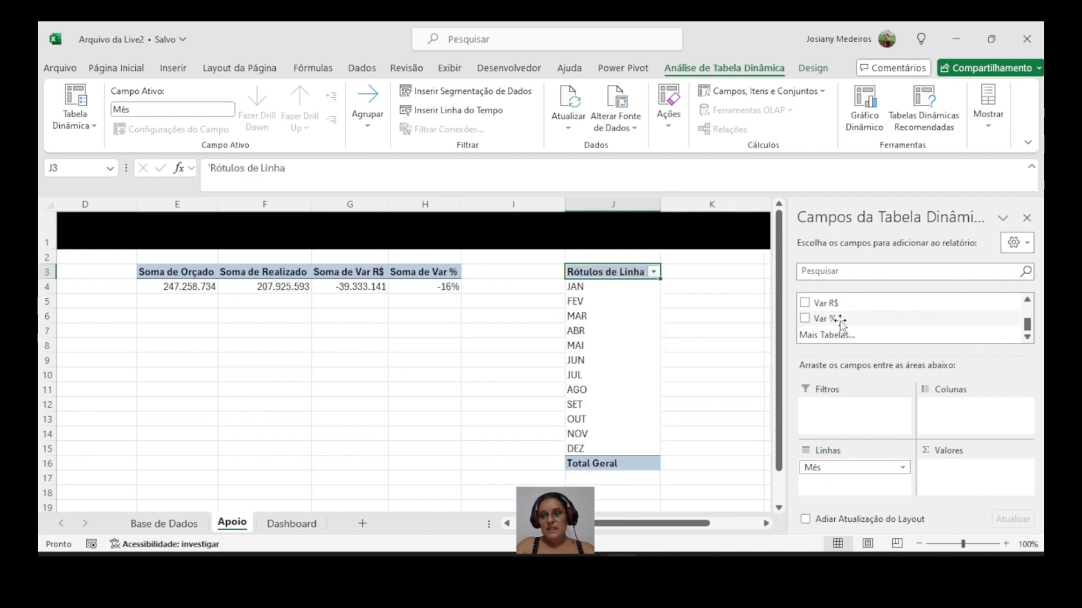
{"action": "scroll", "coordinate": [841, 324], "scroll_direction": "up", "scroll_amount": 3}
{"action": "left_click_drag", "start_coordinate": [842, 321], "coordinate": [958, 482]}
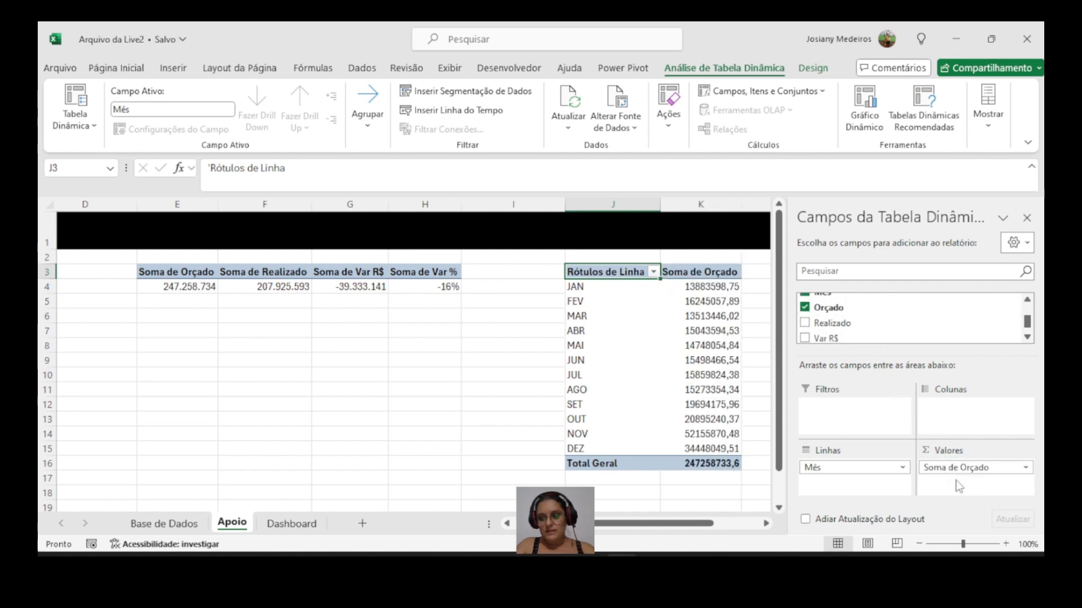
{"action": "left_click_drag", "start_coordinate": [829, 325], "coordinate": [959, 485]}
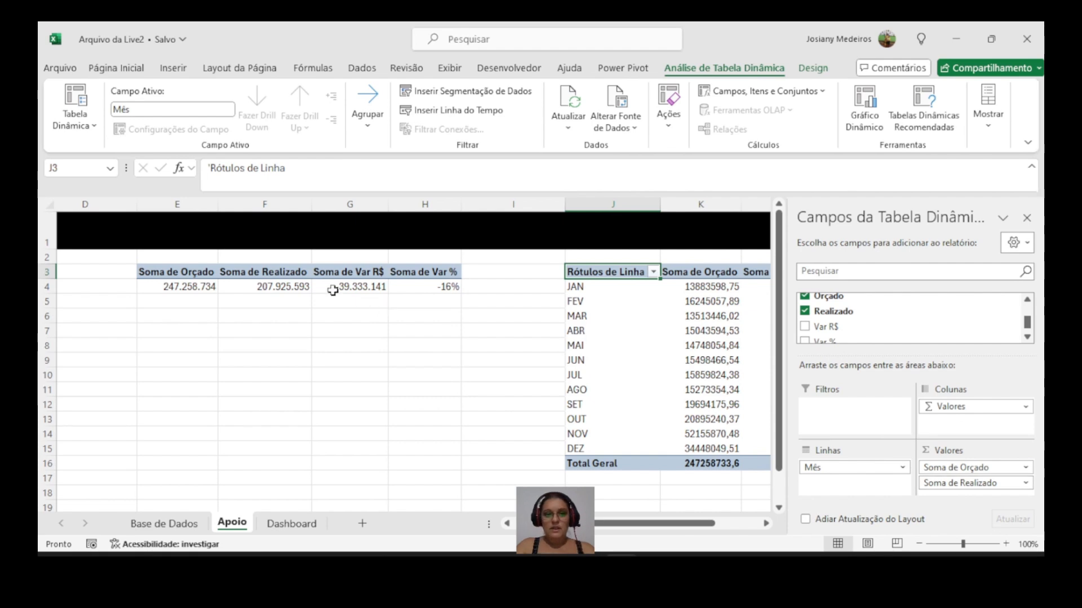
Step: Copy the number format of the Soma de Realizado total in F4 to the monthly values in K4:L15 with Format Painter
{"action": "left_click", "coordinate": [282, 287]}
{"action": "left_click", "coordinate": [116, 68]}
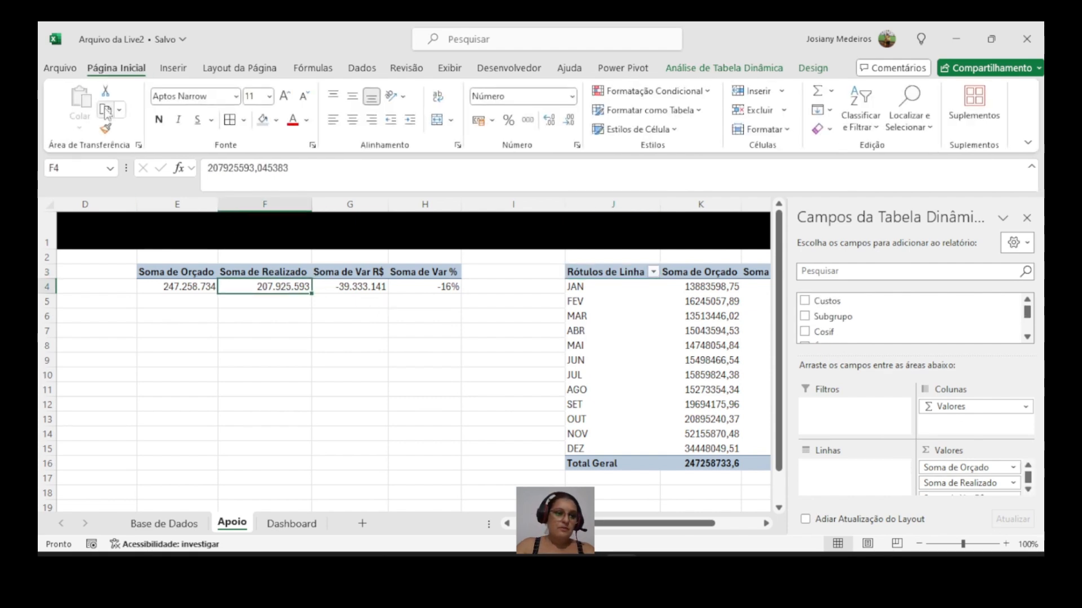
{"action": "left_click", "coordinate": [106, 129]}
{"action": "mouse_move", "coordinate": [699, 288]}
{"action": "left_mouse_down"}
{"action": "mouse_move", "coordinate": [790, 307]}
{"action": "mouse_move", "coordinate": [572, 379]}
{"action": "mouse_move", "coordinate": [552, 415]}
{"action": "mouse_move", "coordinate": [556, 449]}
{"action": "left_mouse_up"}
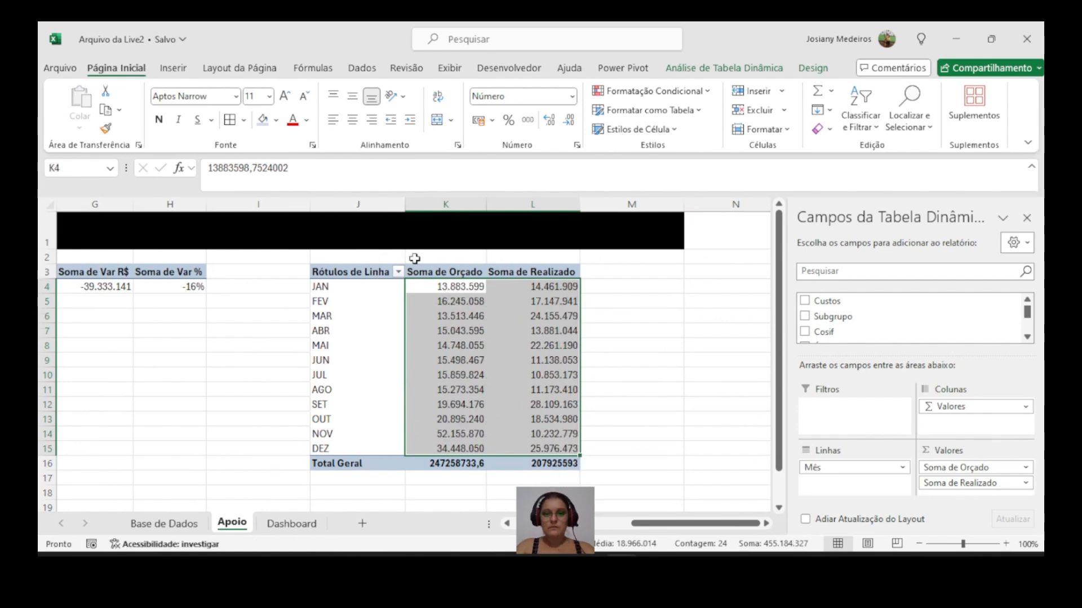
Step: Check off Variação em % and Valores Mensais Orçado e Realizado in the Métricas checklist
{"action": "left_click_drag", "start_coordinate": [633, 524], "coordinate": [596, 524]}
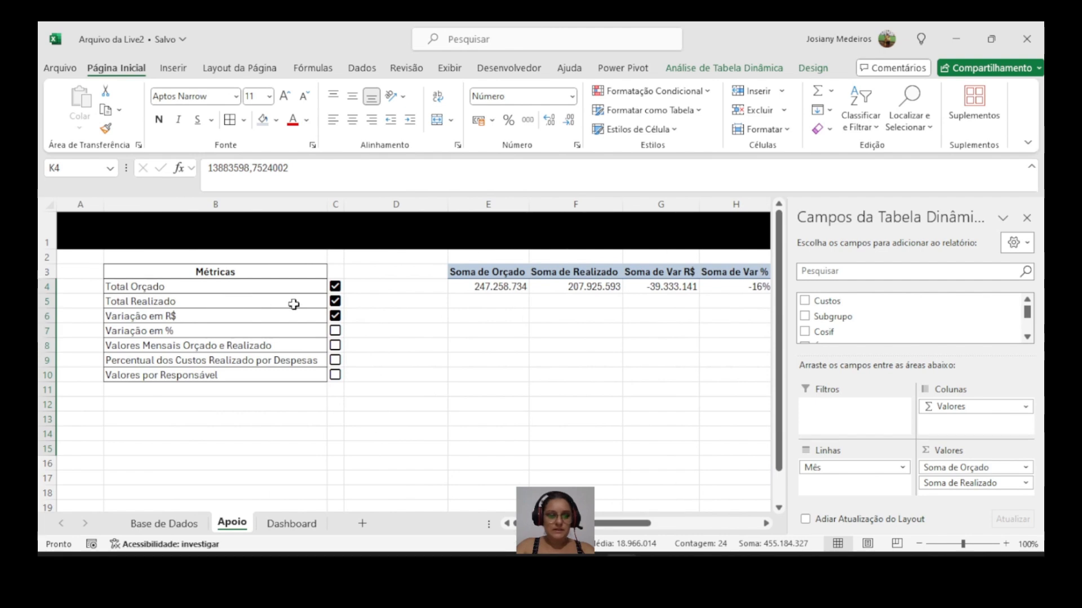
{"action": "left_click", "coordinate": [335, 332]}
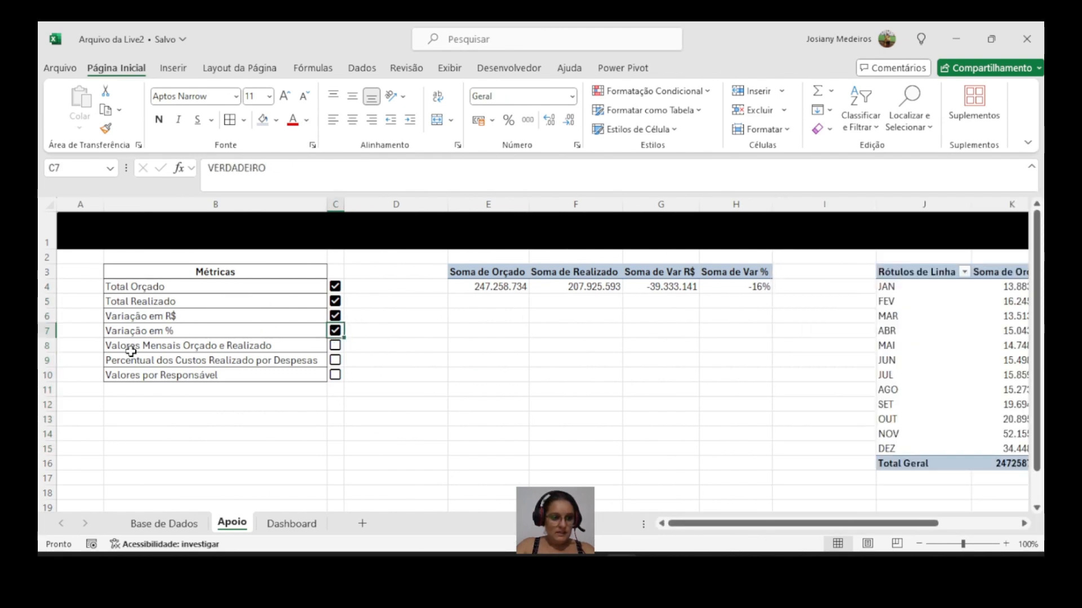
{"action": "left_click", "coordinate": [336, 345]}
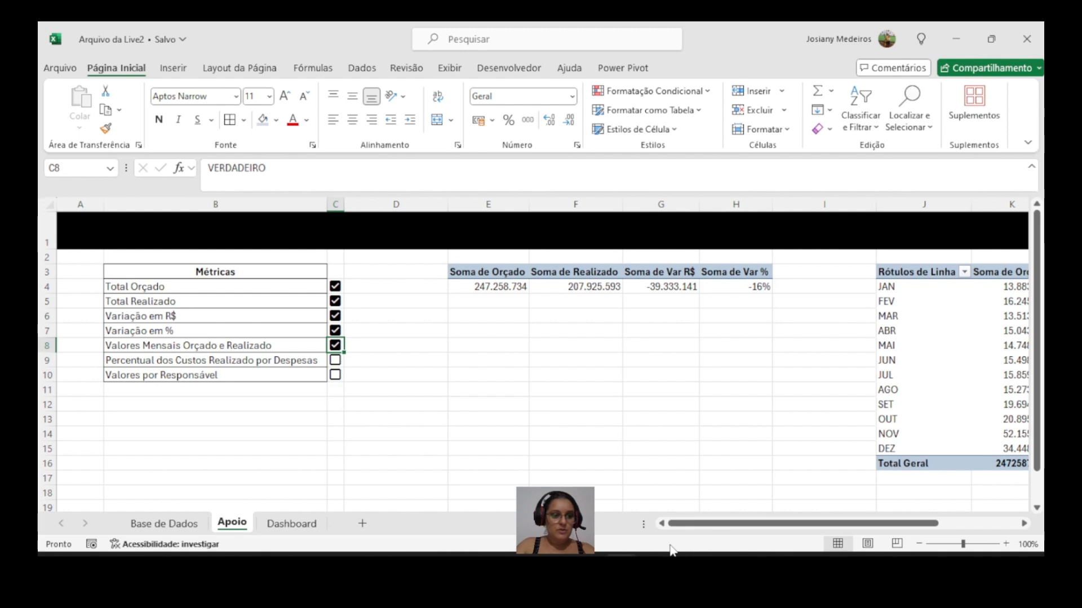
Step: Narrow the blank spacer columns D, I and M beside the PivotTables
{"action": "left_click_drag", "start_coordinate": [733, 523], "coordinate": [813, 524]}
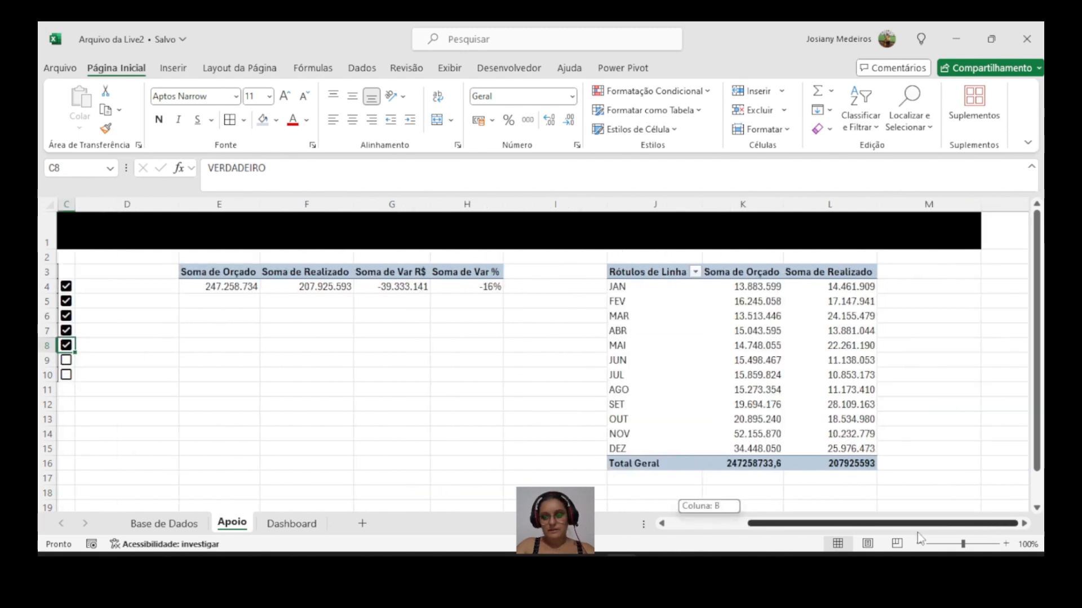
{"action": "left_click_drag", "start_coordinate": [920, 538], "coordinate": [935, 524]}
{"action": "left_click", "coordinate": [371, 204]}
{"action": "left_click_drag", "start_coordinate": [440, 204], "coordinate": [386, 204]}
Step: Insert another PivotTable at cell N3 of the Apoio sheet, with the BaseDeDados table as its source
{"action": "left_click", "coordinate": [410, 275]}
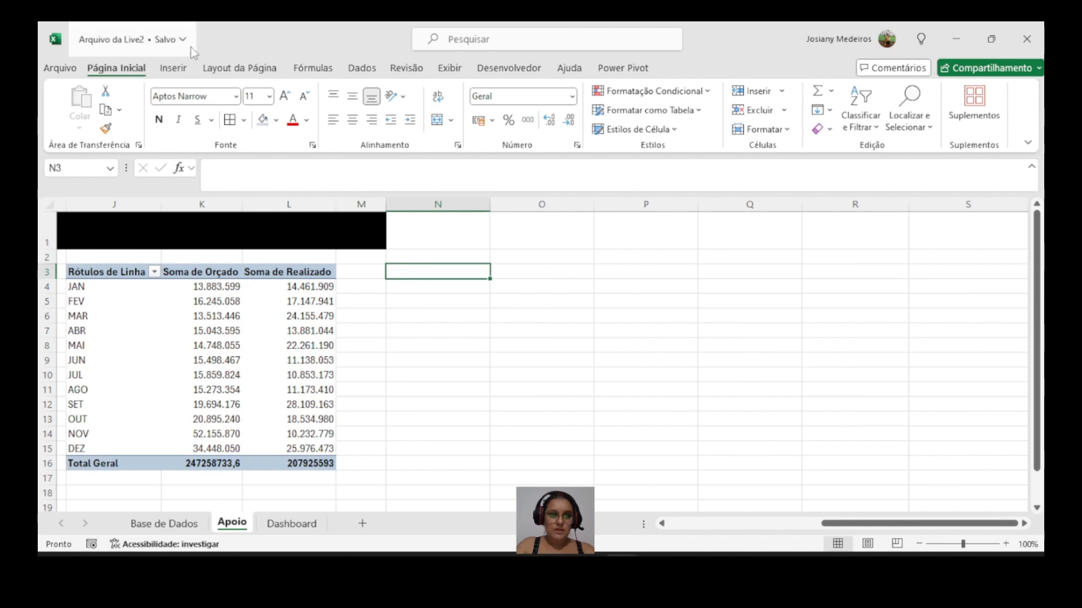
{"action": "left_click", "coordinate": [173, 68]}
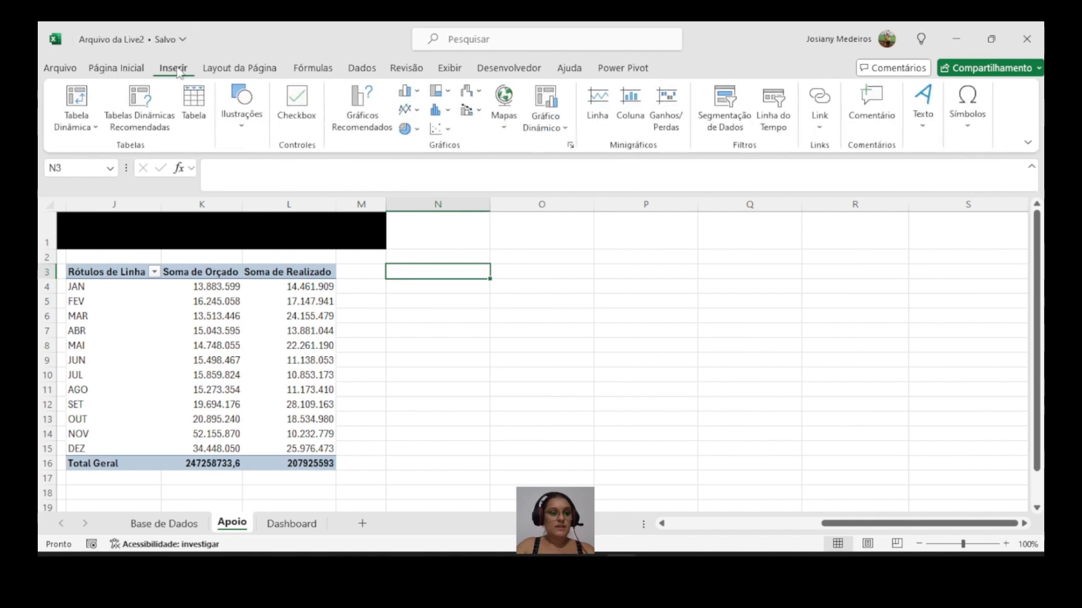
{"action": "left_click", "coordinate": [75, 121]}
{"action": "left_click", "coordinate": [92, 151]}
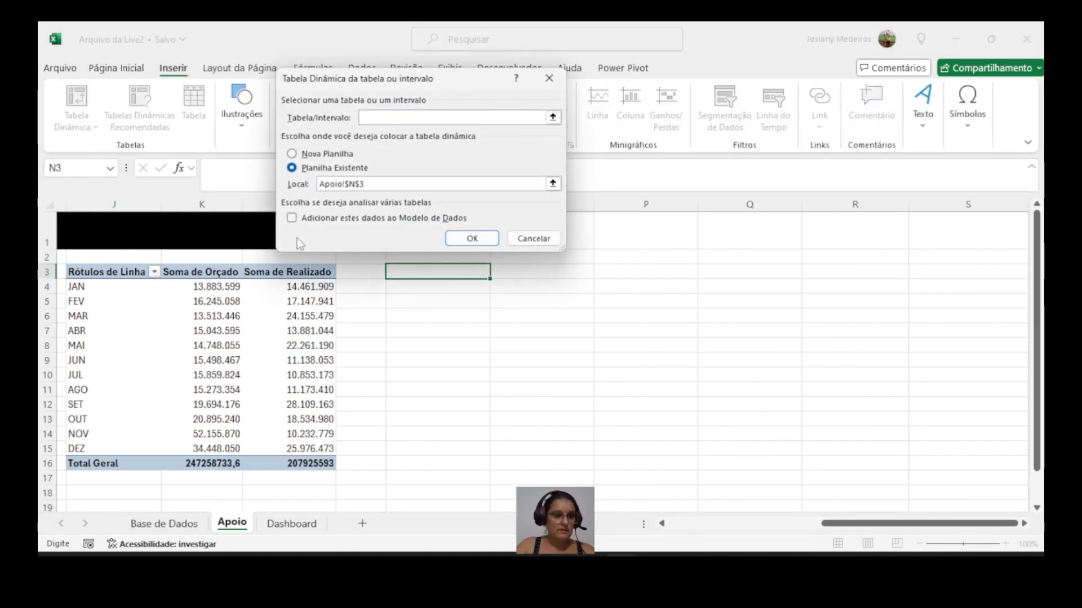
{"action": "left_click", "coordinate": [164, 523]}
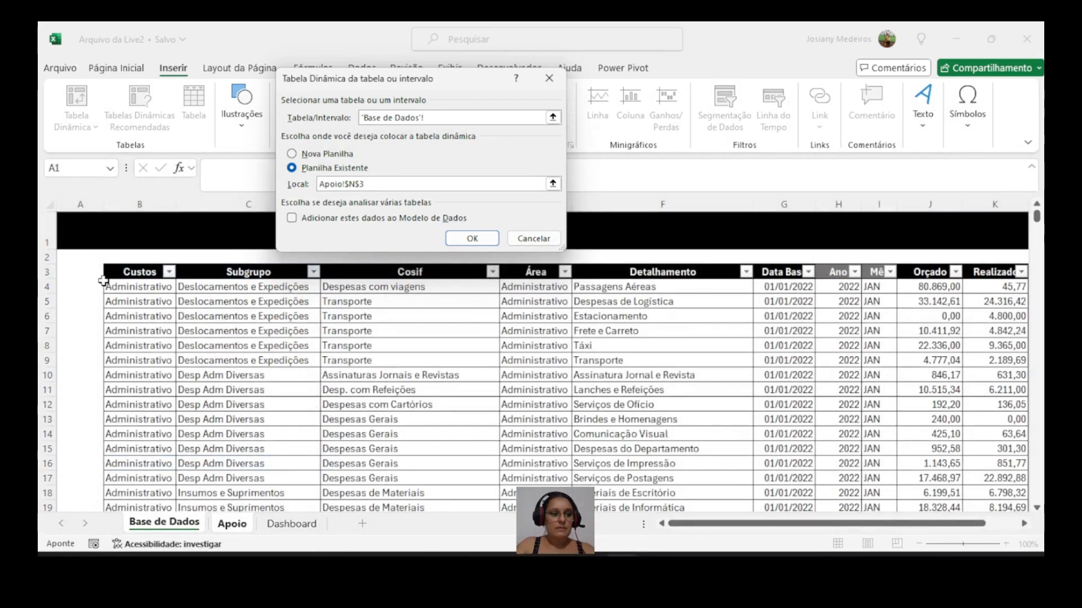
{"action": "left_click", "coordinate": [103, 264]}
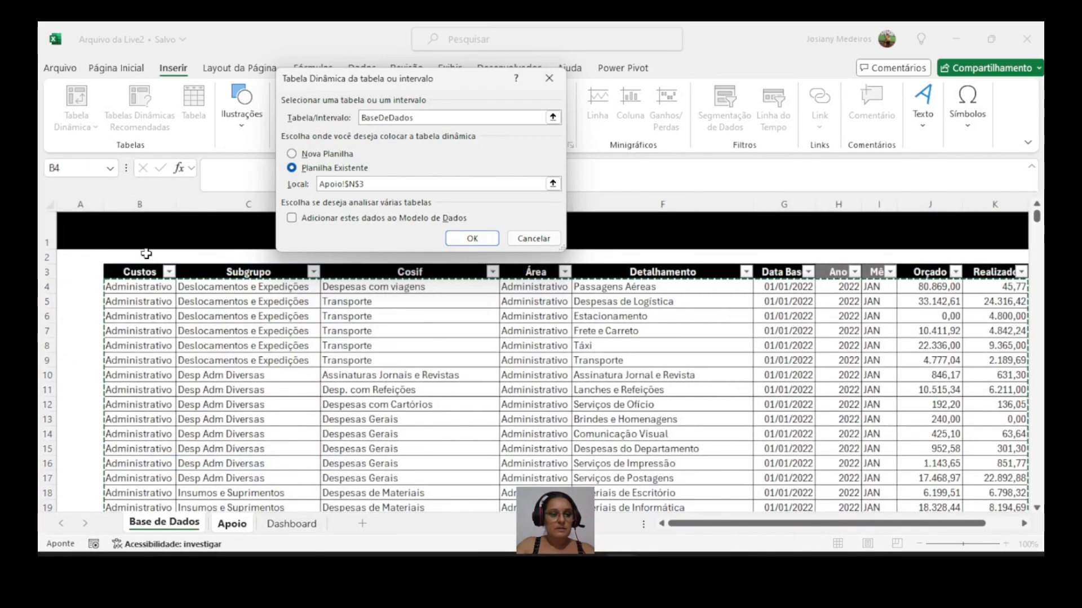
{"action": "left_click", "coordinate": [472, 238]}
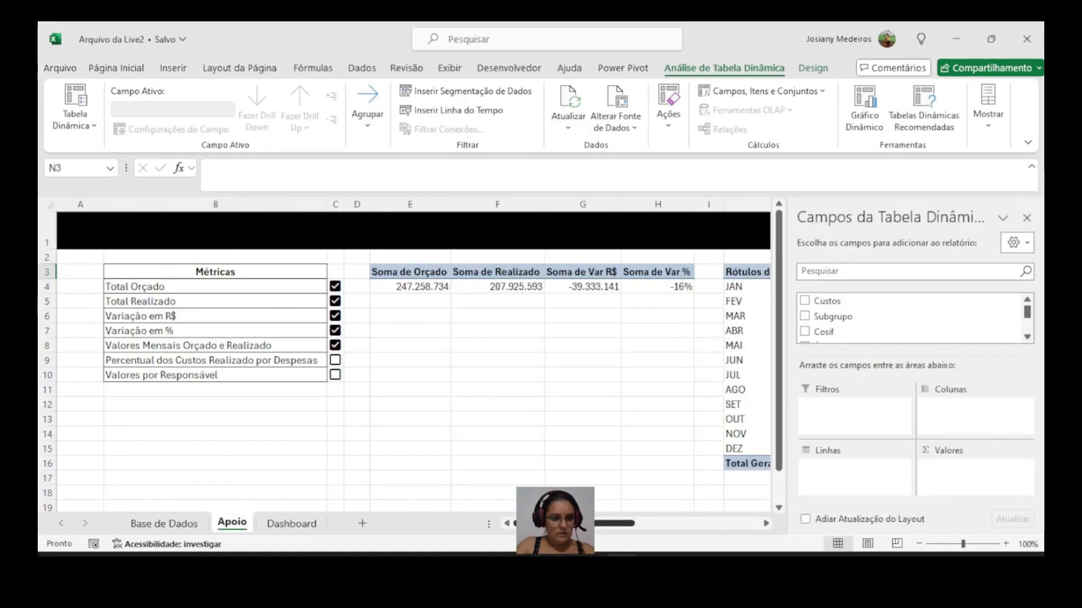
Step: Add Custos as the row field and Realizado as the value of the PivotTable at N3
{"action": "left_click_drag", "start_coordinate": [574, 525], "coordinate": [699, 526]}
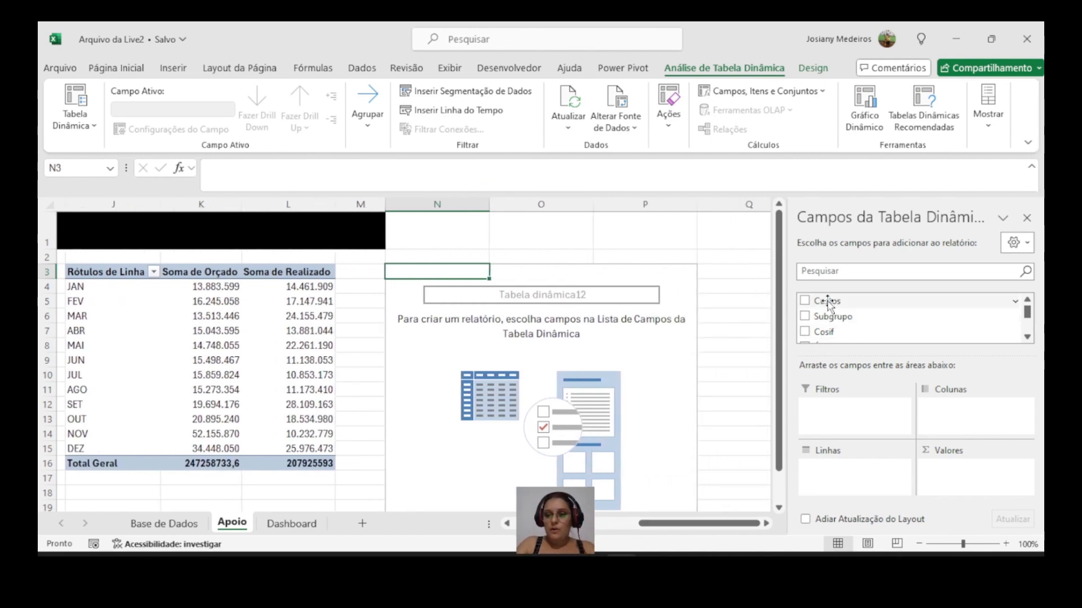
{"action": "left_click_drag", "start_coordinate": [825, 301], "coordinate": [836, 478]}
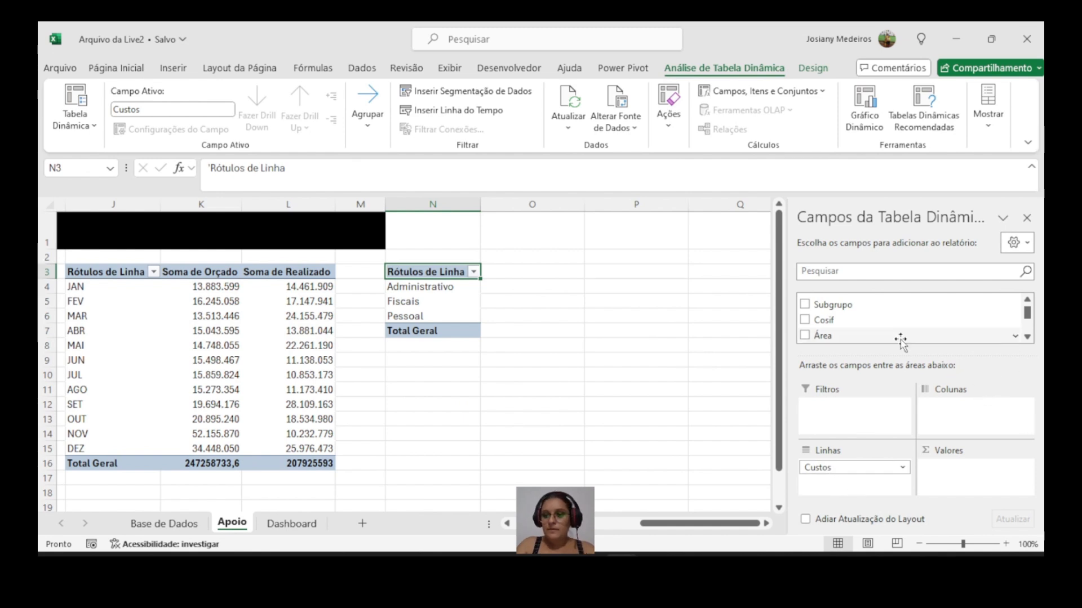
{"action": "scroll", "coordinate": [900, 338], "scroll_direction": "down", "scroll_amount": 2}
{"action": "scroll", "coordinate": [901, 340], "scroll_direction": "down", "scroll_amount": 3}
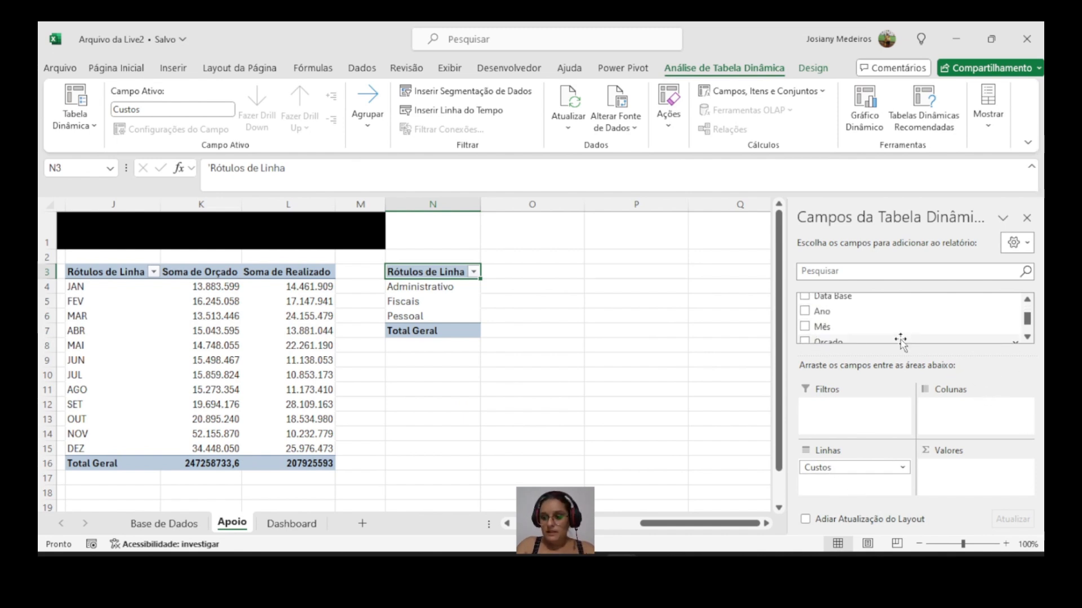
{"action": "left_click_drag", "start_coordinate": [828, 323], "coordinate": [959, 481]}
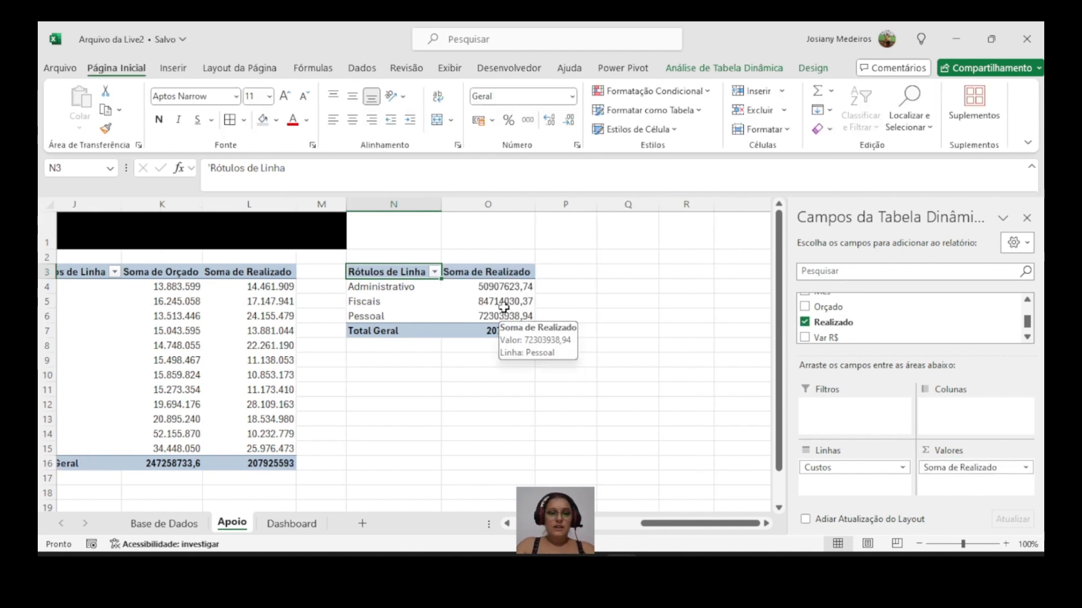
Step: Show the Realizado values of the PivotTable at N3 as % do Total Geral
{"action": "left_click_drag", "start_coordinate": [494, 285], "coordinate": [489, 333]}
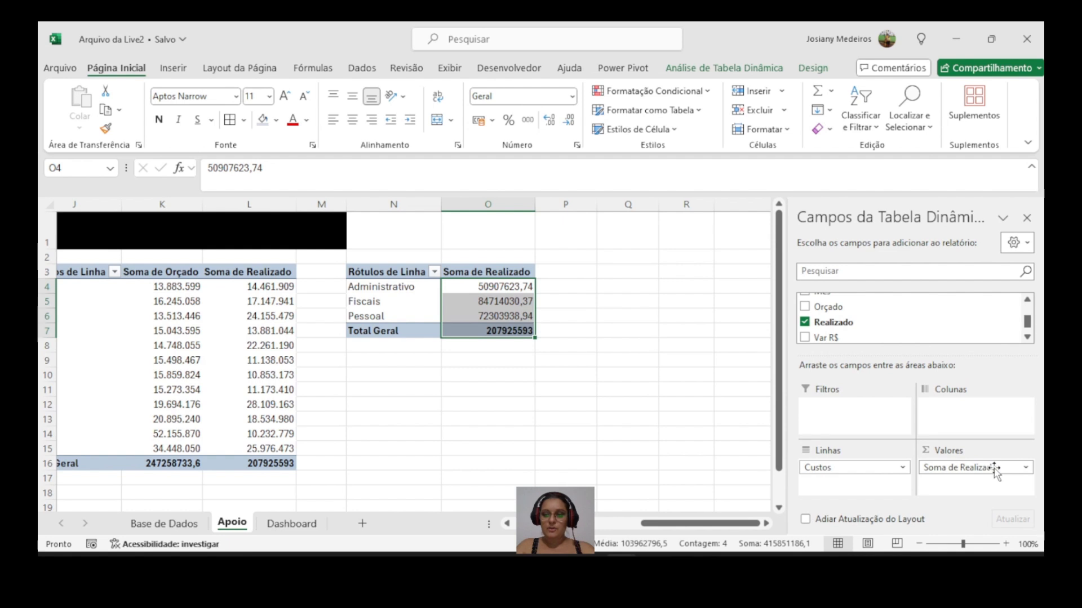
{"action": "left_click", "coordinate": [960, 467]}
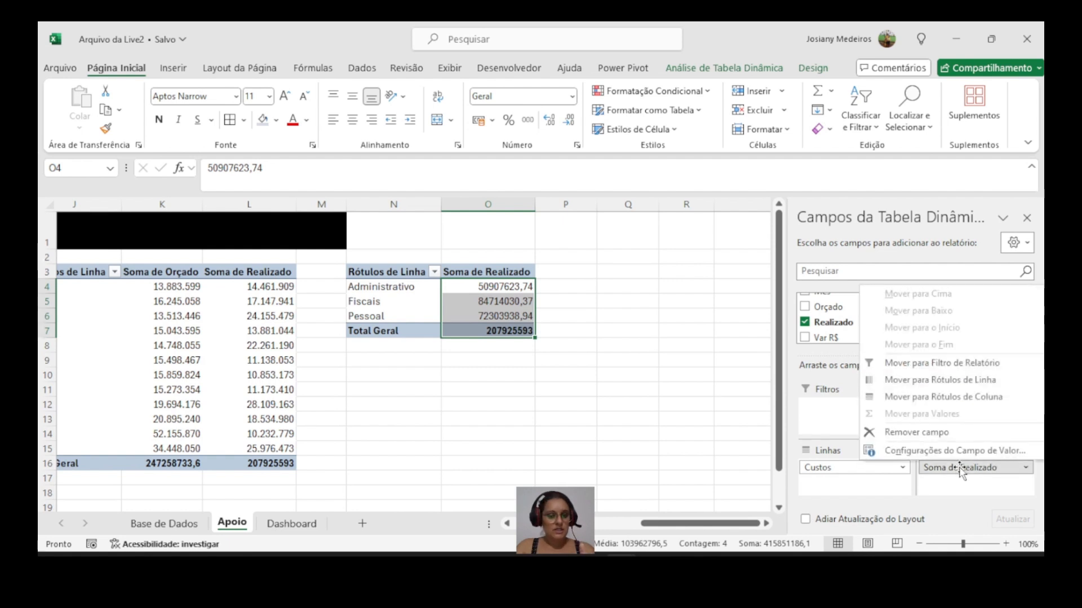
{"action": "left_click", "coordinate": [934, 451]}
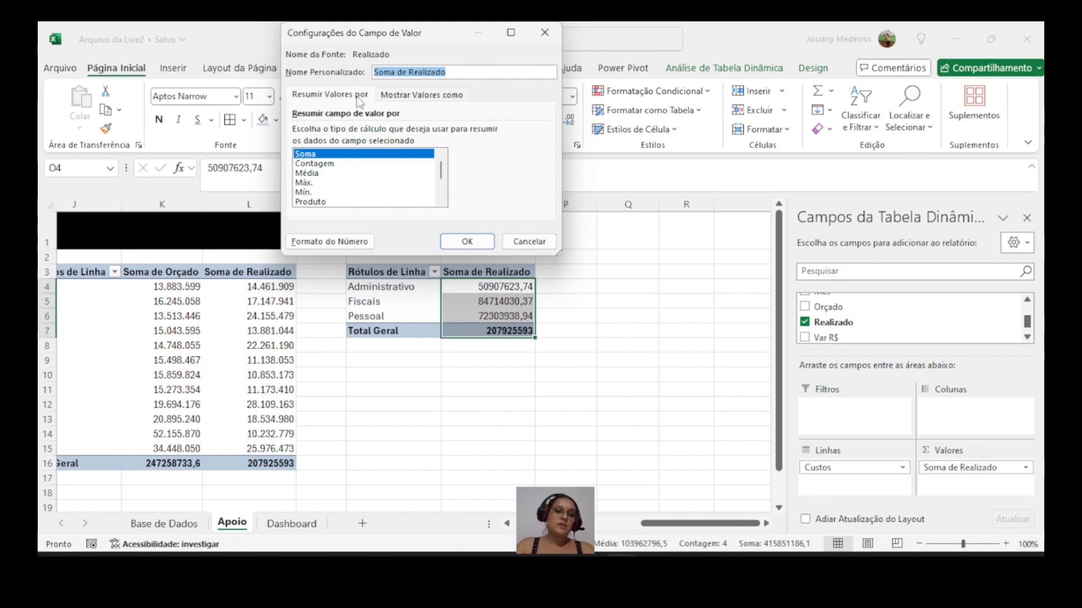
{"action": "left_click", "coordinate": [398, 96]}
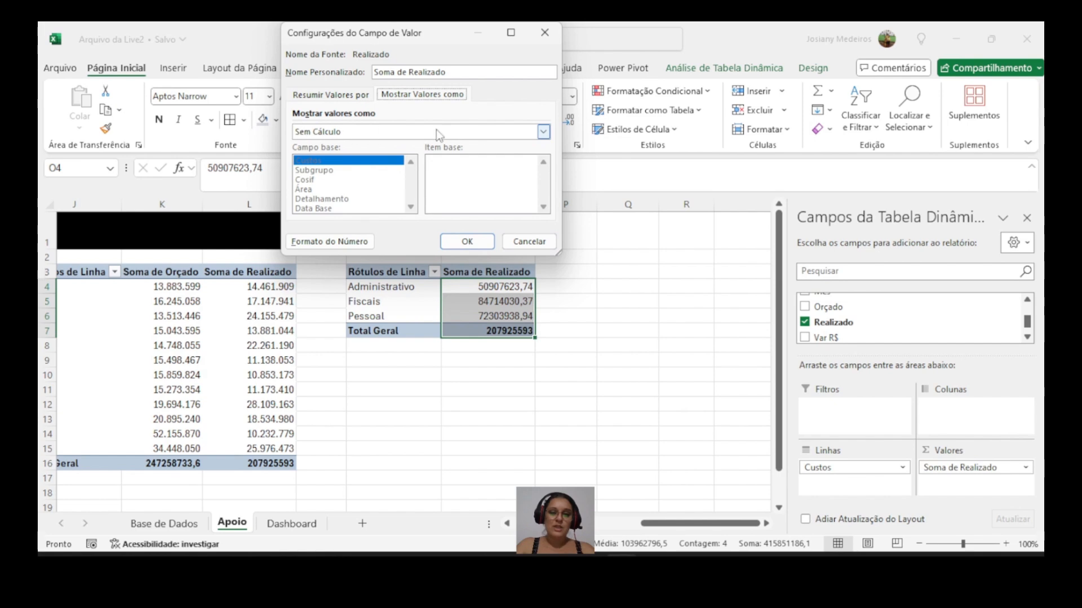
{"action": "left_click", "coordinate": [543, 133]}
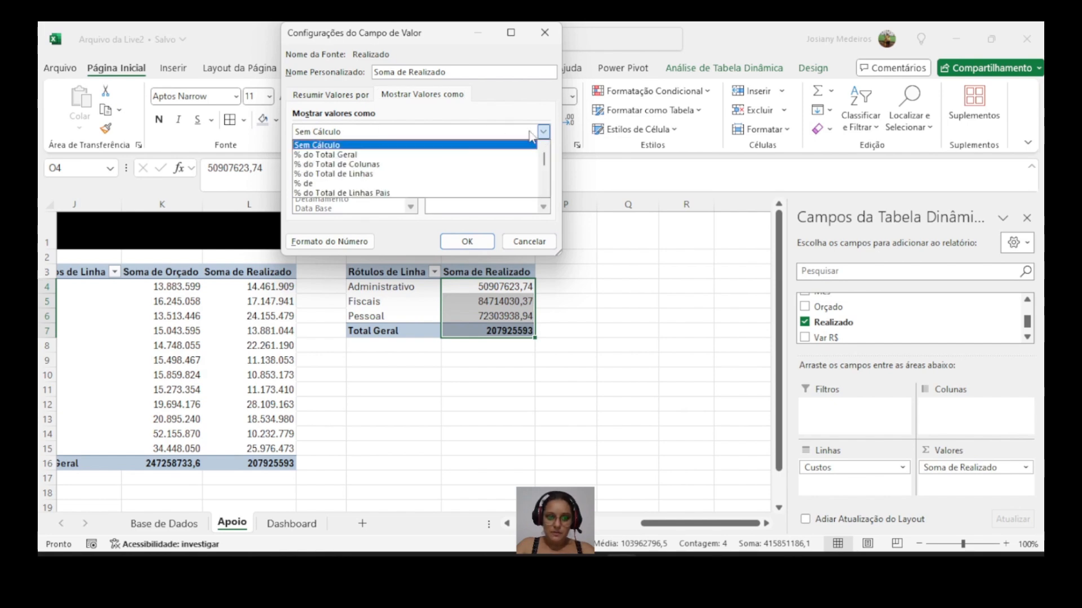
{"action": "left_click", "coordinate": [322, 156]}
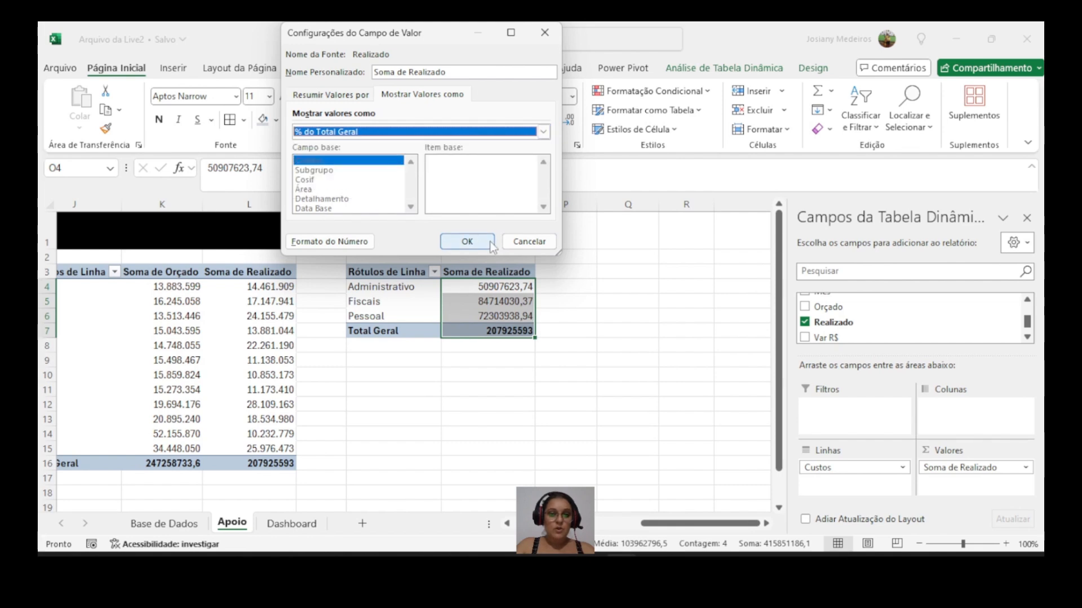
{"action": "left_click", "coordinate": [467, 241]}
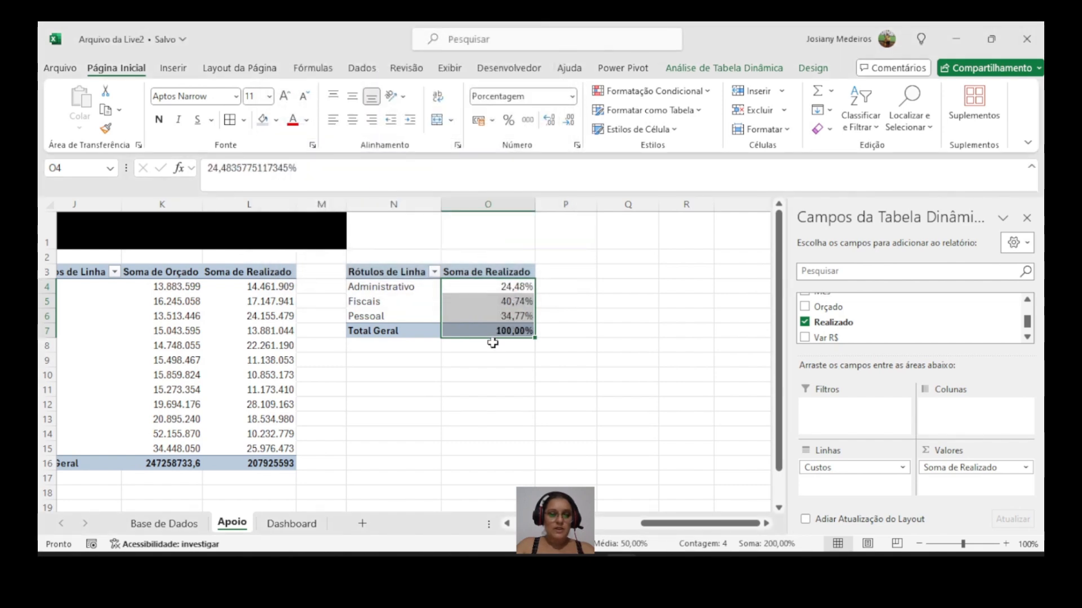
Step: Examine the percentage share of each Custos category and the grand total in the PivotTable at N3
{"action": "left_click_drag", "start_coordinate": [487, 286], "coordinate": [483, 315]}
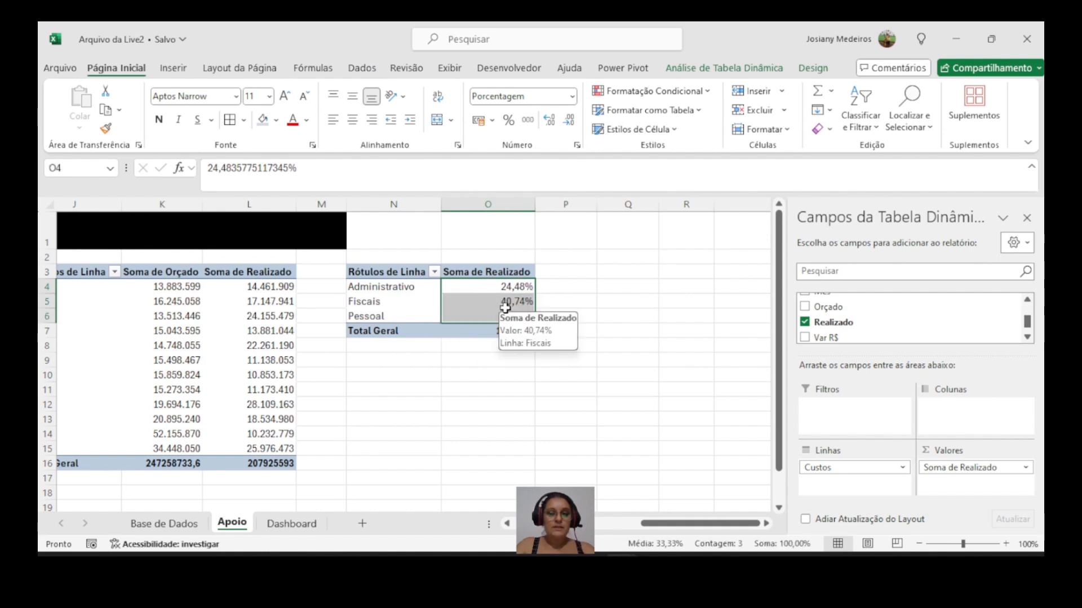
{"action": "left_click", "coordinate": [480, 332]}
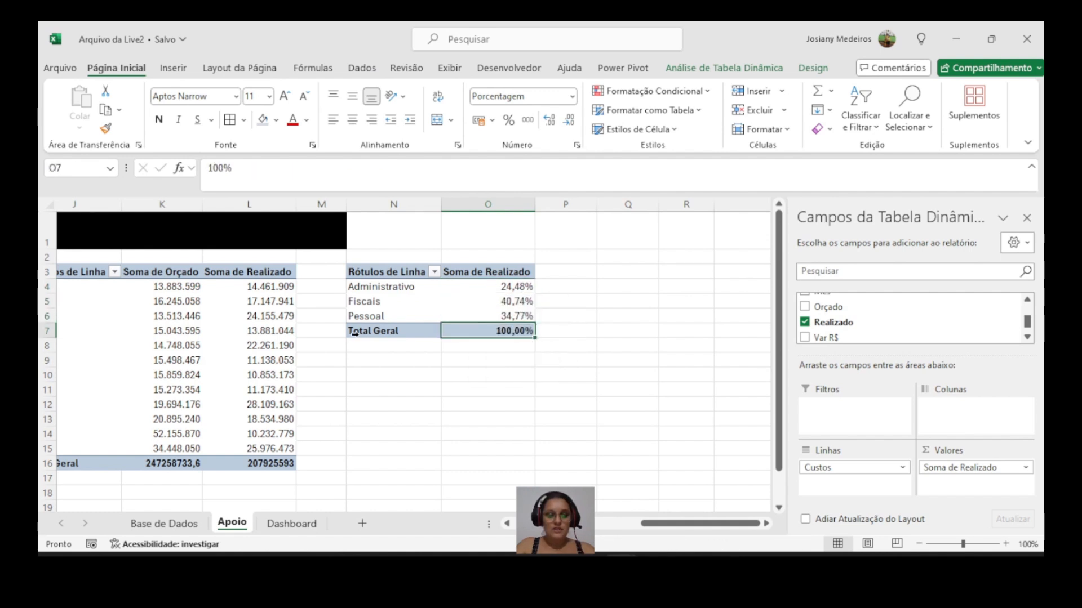
{"action": "left_click_drag", "start_coordinate": [487, 287], "coordinate": [488, 317]}
{"action": "left_click", "coordinate": [488, 287]}
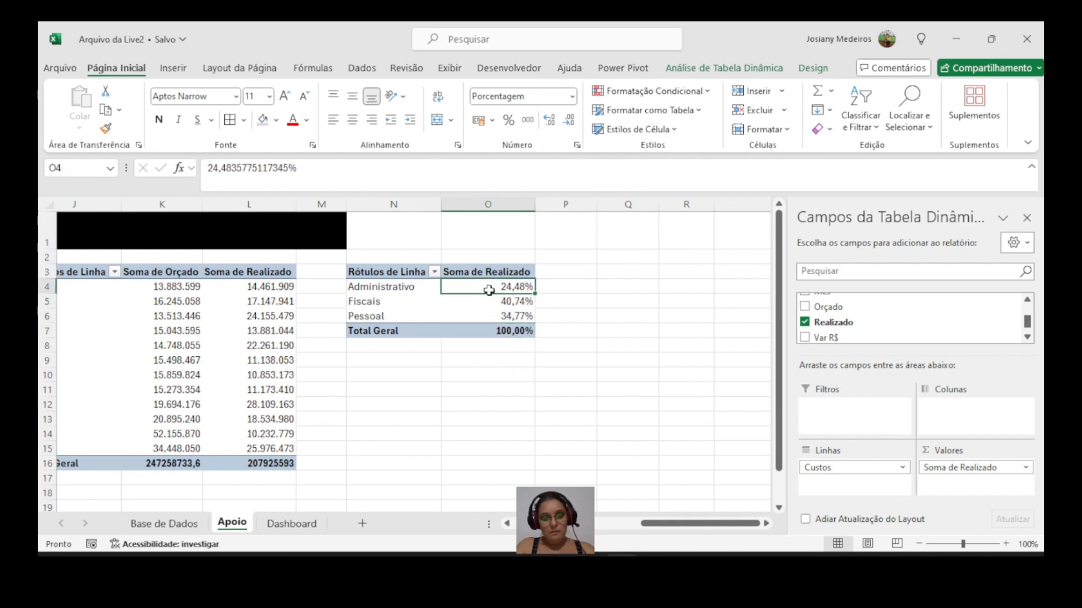
{"action": "left_click", "coordinate": [490, 302]}
{"action": "left_click", "coordinate": [493, 317]}
{"action": "left_click", "coordinate": [495, 333]}
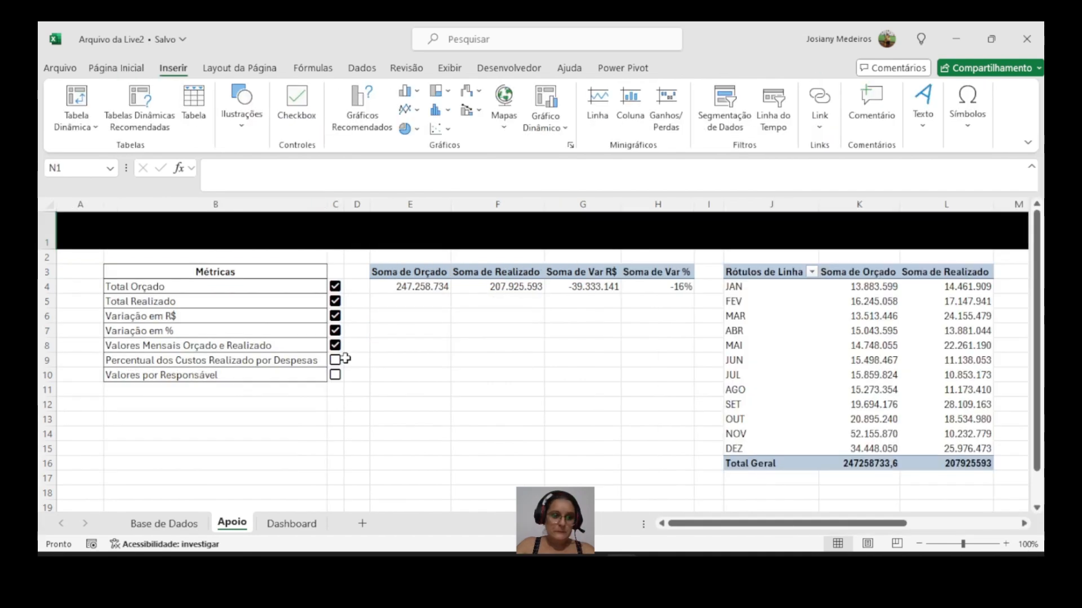
Step: Check off Percentual dos Custos Realizado por Despesas and Valores por Responsável in the Métricas checklist
{"action": "left_click", "coordinate": [335, 360]}
{"action": "left_click", "coordinate": [334, 359]}
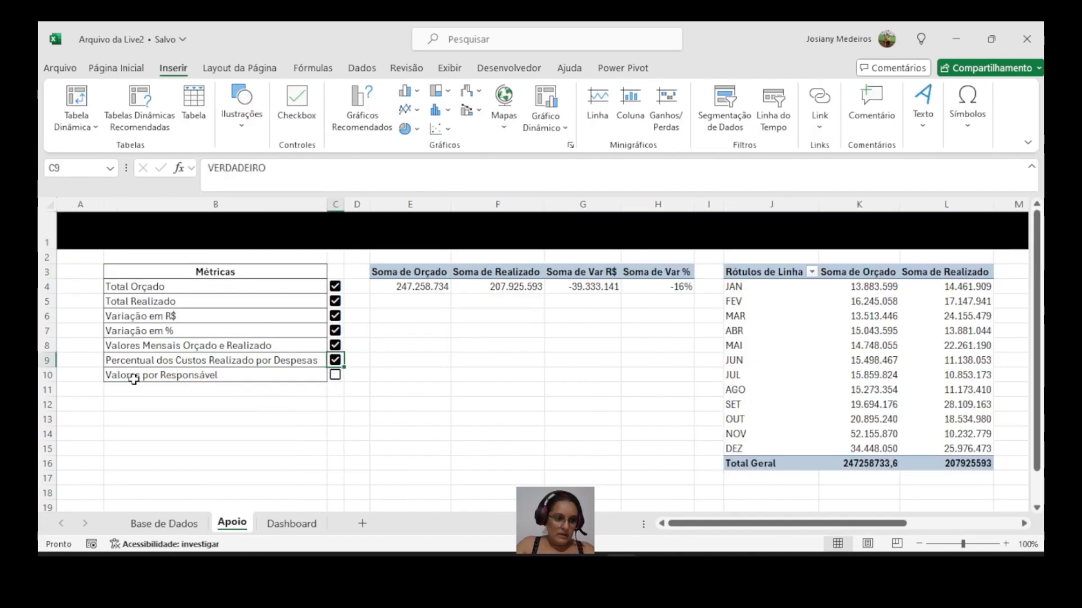
{"action": "left_click", "coordinate": [336, 375]}
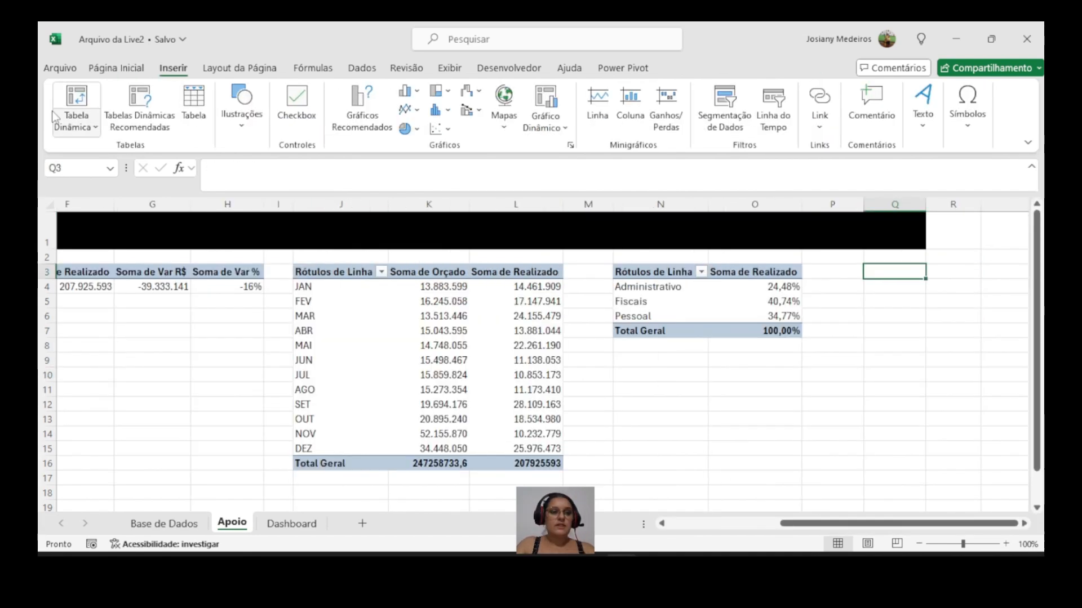
Step: Insert a PivotTable at cell Q3 of the Apoio sheet, with the table on the Base de Dados sheet as its source
{"action": "left_click", "coordinate": [63, 123]}
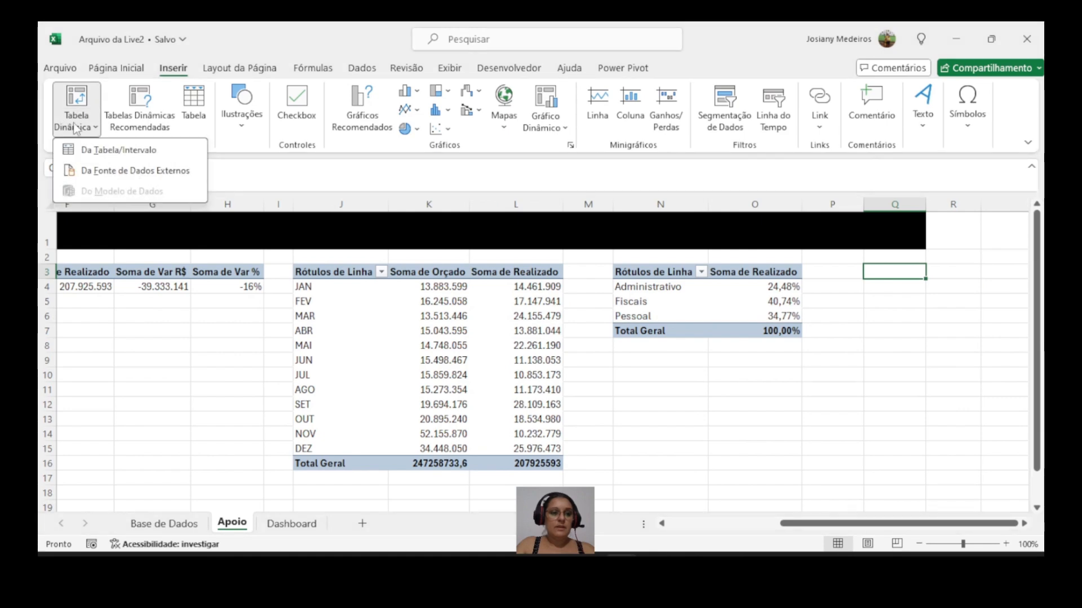
{"action": "left_click", "coordinate": [111, 152]}
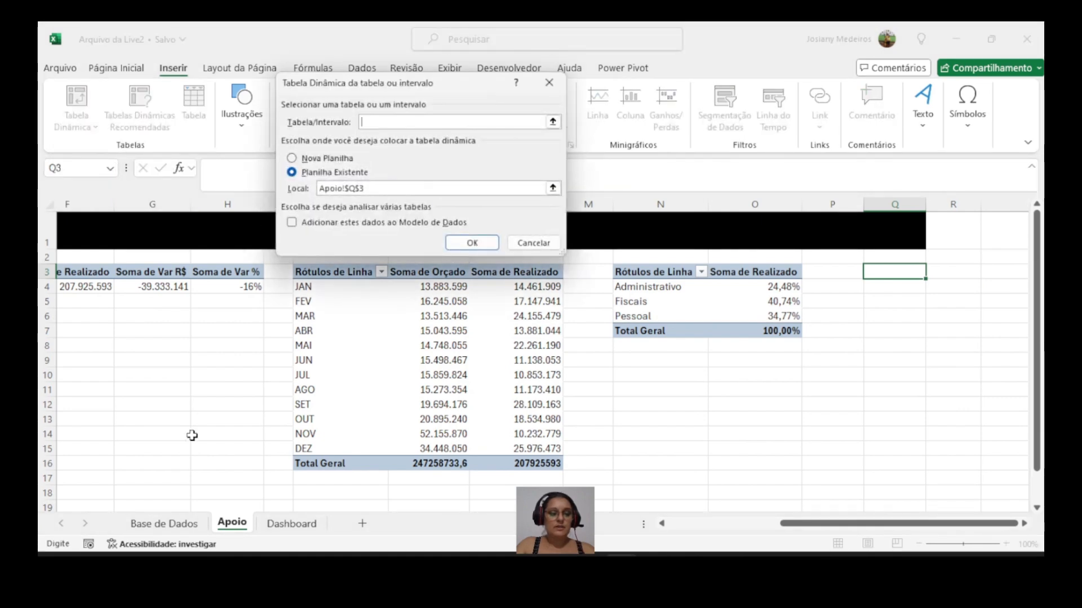
{"action": "left_click", "coordinate": [160, 523]}
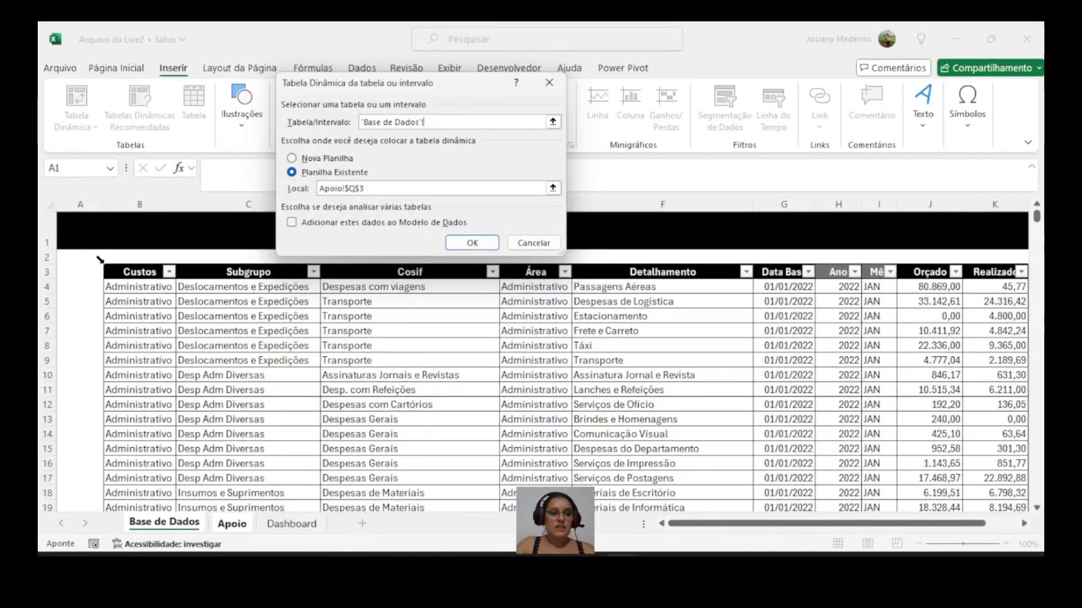
{"action": "left_click", "coordinate": [104, 266]}
{"action": "left_click", "coordinate": [471, 243]}
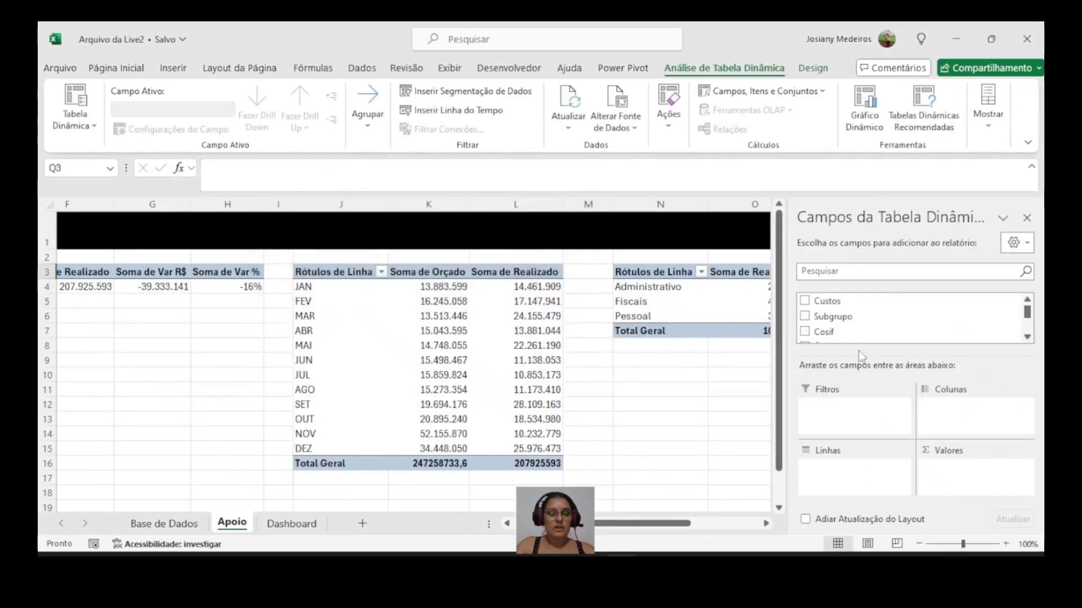
{"action": "left_click_drag", "start_coordinate": [684, 524], "coordinate": [746, 524]}
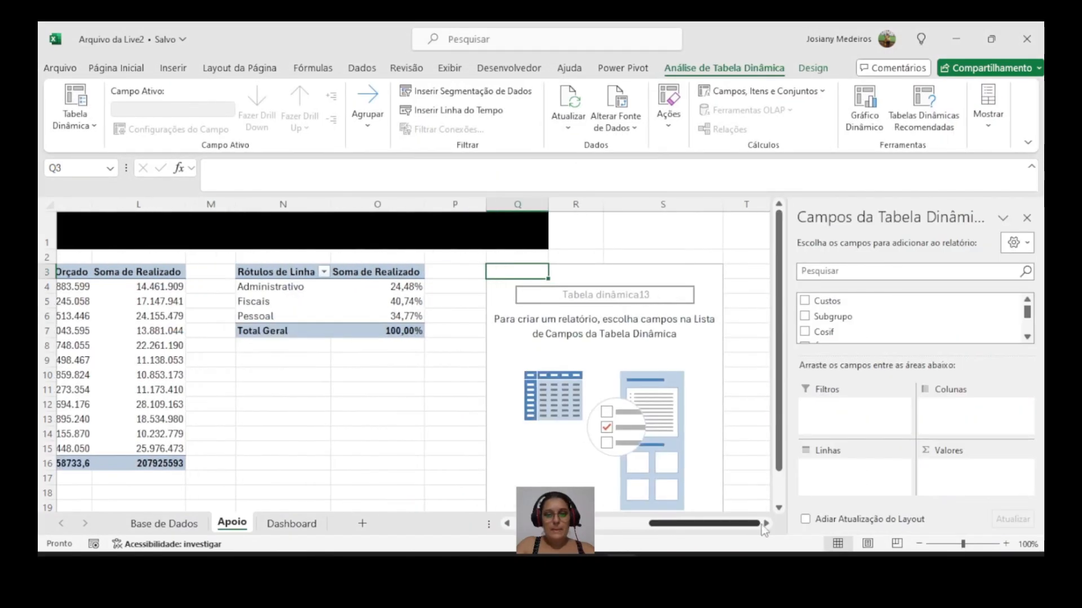
Step: Add Área as the row field and Realizado as the value of the PivotTable at Q3
{"action": "scroll", "coordinate": [853, 315], "scroll_direction": "down", "scroll_amount": 1}
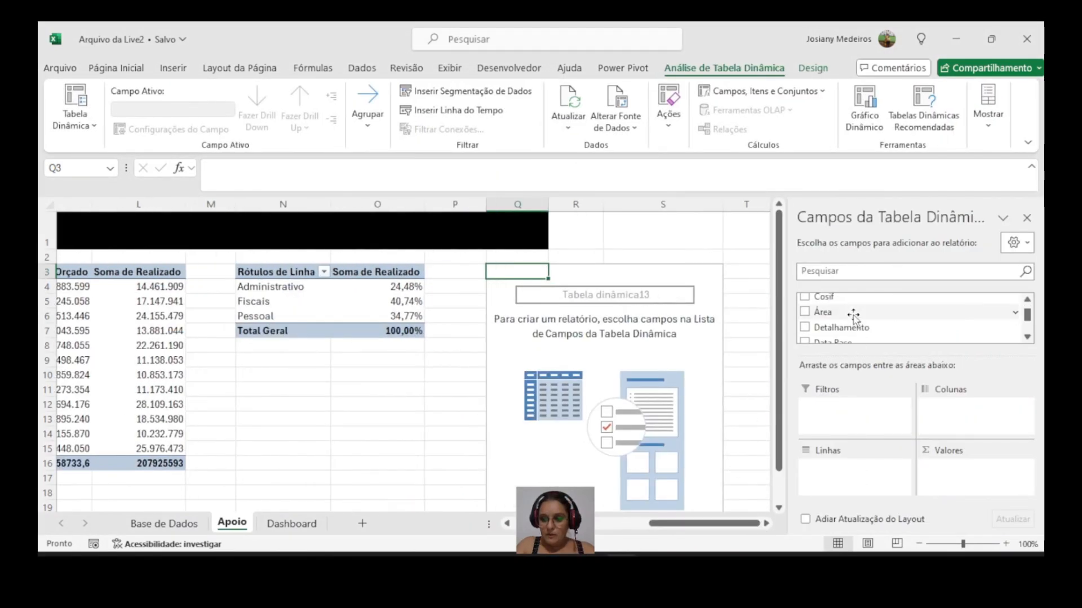
{"action": "left_click_drag", "start_coordinate": [818, 313], "coordinate": [837, 468]}
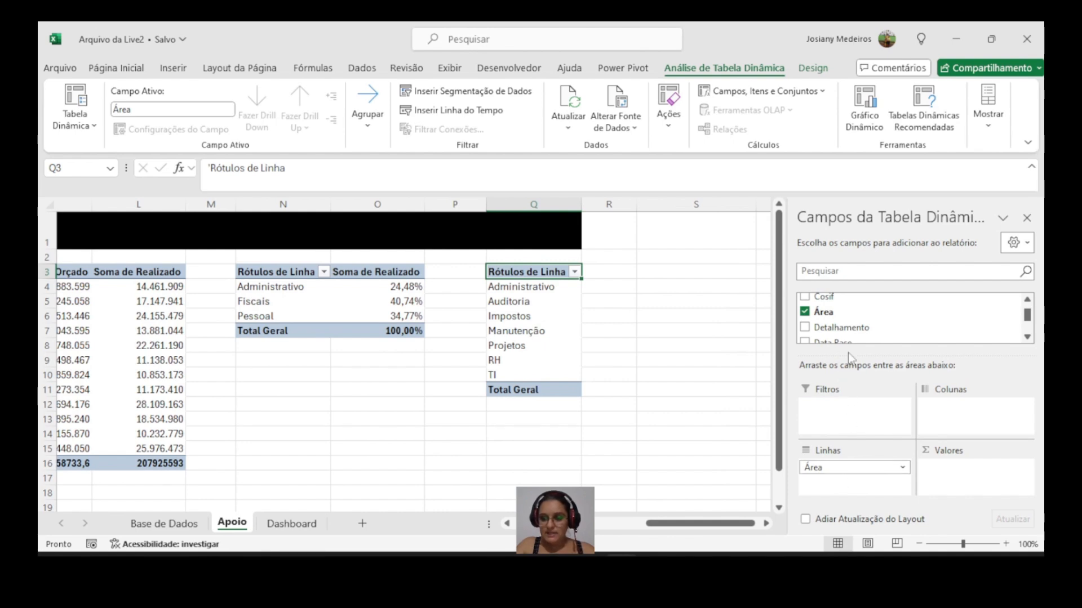
{"action": "scroll", "coordinate": [843, 335], "scroll_direction": "down", "scroll_amount": 3}
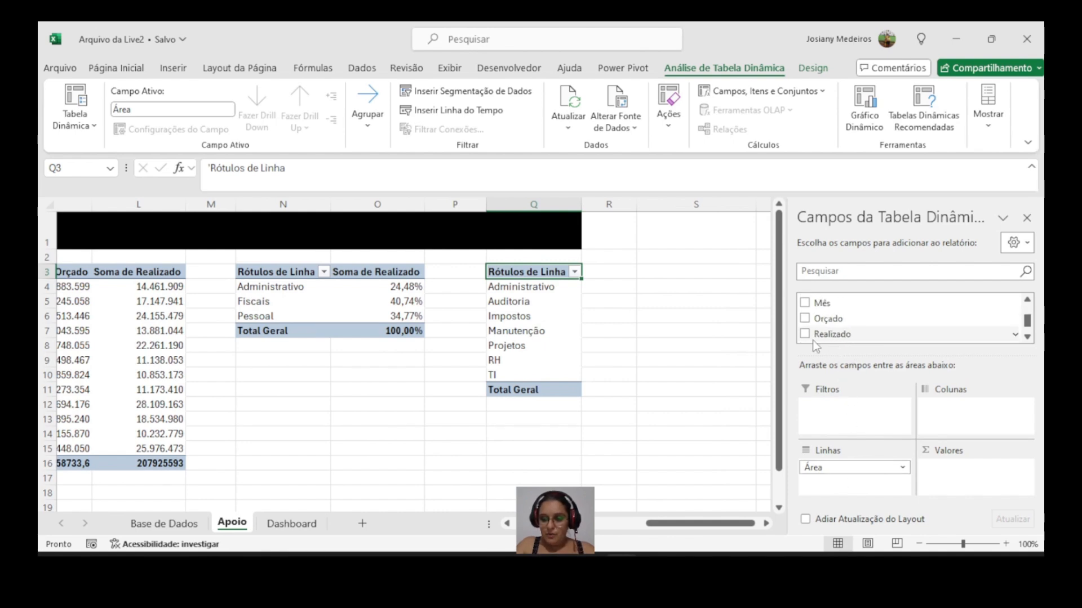
{"action": "left_click_drag", "start_coordinate": [806, 336], "coordinate": [952, 479]}
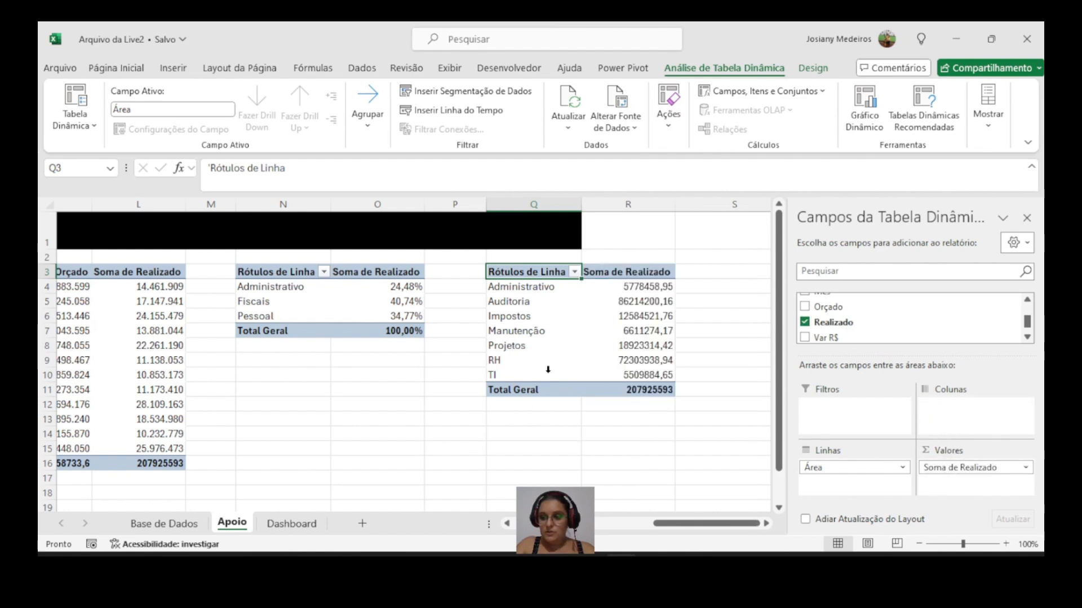
Step: Copy the number format of cell L13 onto the Soma de Realizado values in R4:R11 with Format Painter
{"action": "left_click", "coordinate": [138, 419]}
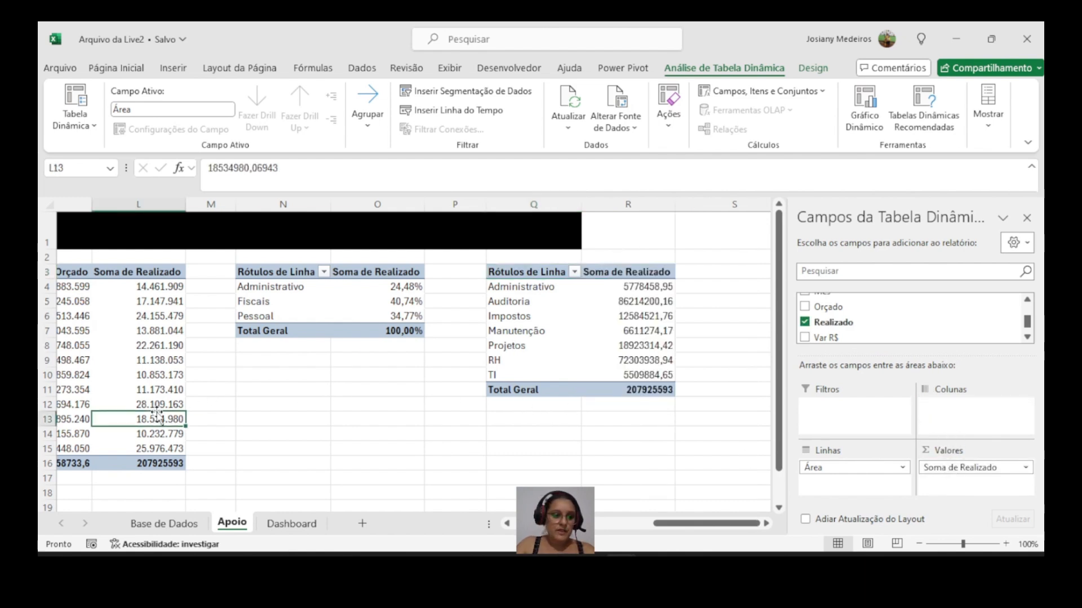
{"action": "left_click", "coordinate": [116, 68]}
{"action": "left_click", "coordinate": [104, 129]}
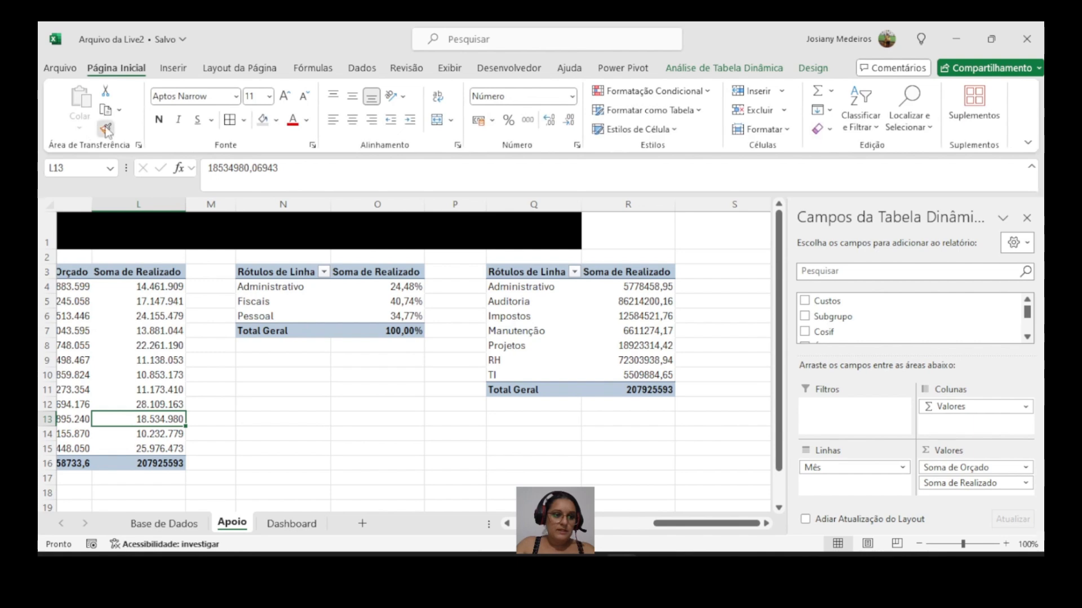
{"action": "left_click_drag", "start_coordinate": [644, 292], "coordinate": [649, 390]}
Step: Review the Realizado value of each Área, from Administrativo to TI, in the PivotTable at Q3
{"action": "left_click", "coordinate": [617, 286]}
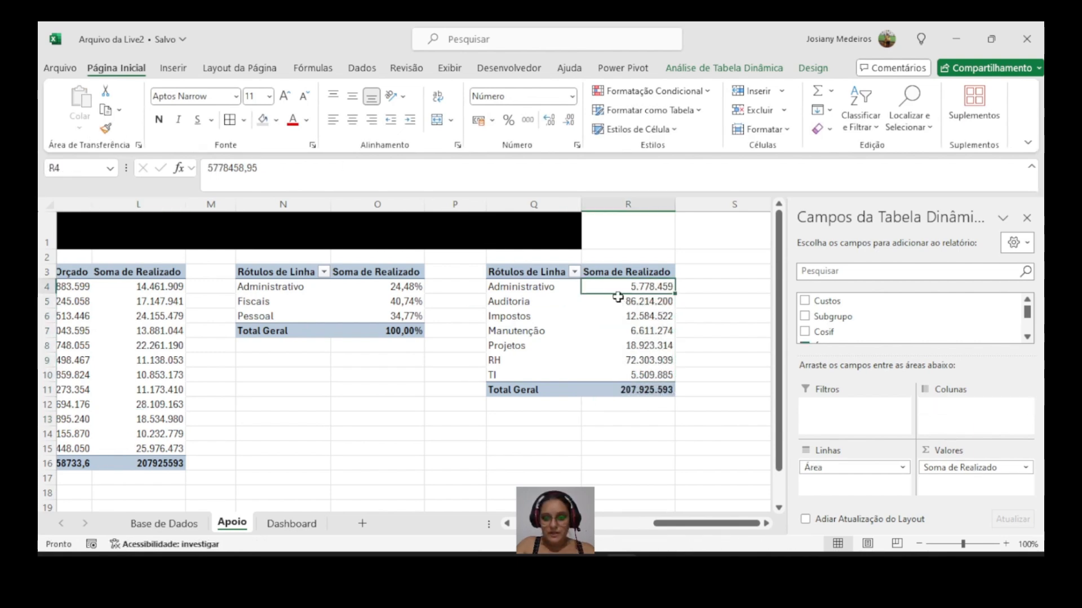
{"action": "left_click", "coordinate": [618, 298]}
{"action": "left_click", "coordinate": [621, 316]}
{"action": "left_click", "coordinate": [622, 331]}
{"action": "left_click", "coordinate": [622, 345]}
{"action": "left_click", "coordinate": [622, 360]}
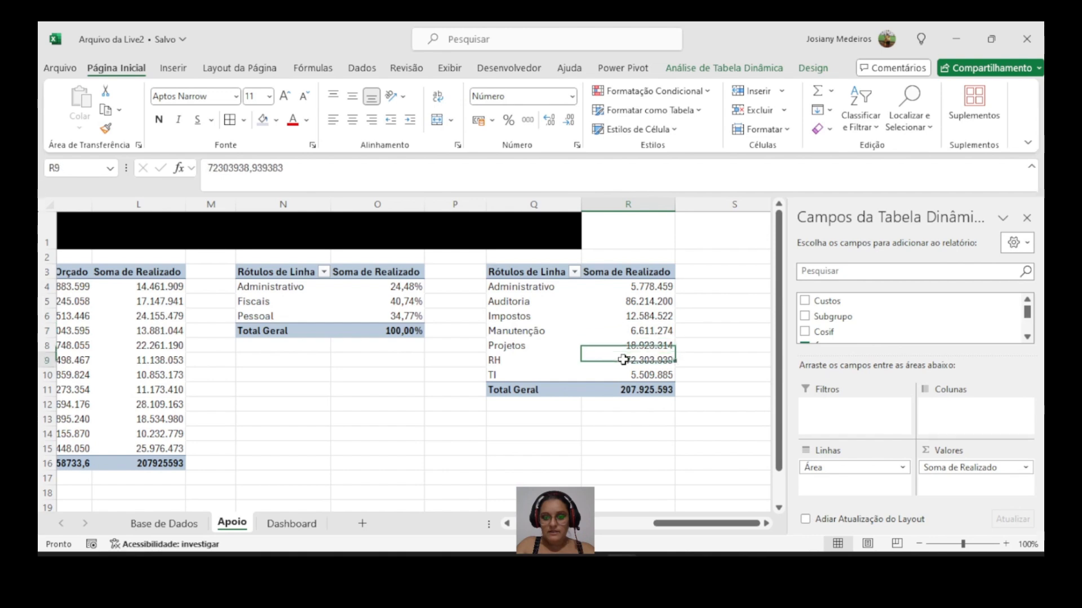
{"action": "left_click", "coordinate": [622, 374]}
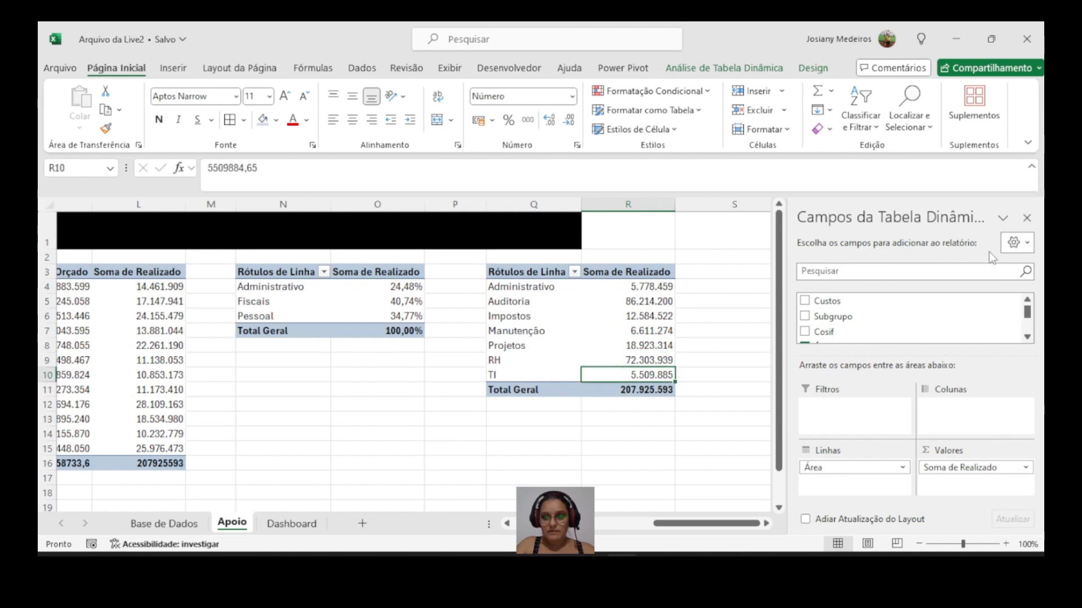
Step: Close the PivotTable field list and refresh the PivotTable at Q3
{"action": "left_click", "coordinate": [1026, 217]}
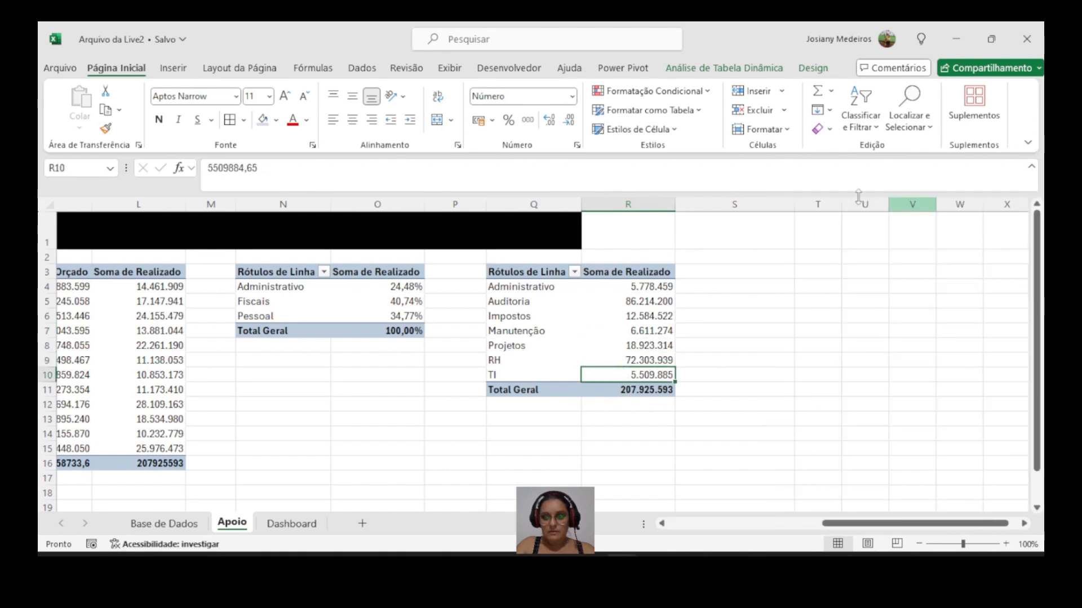
{"action": "left_click", "coordinate": [736, 69]}
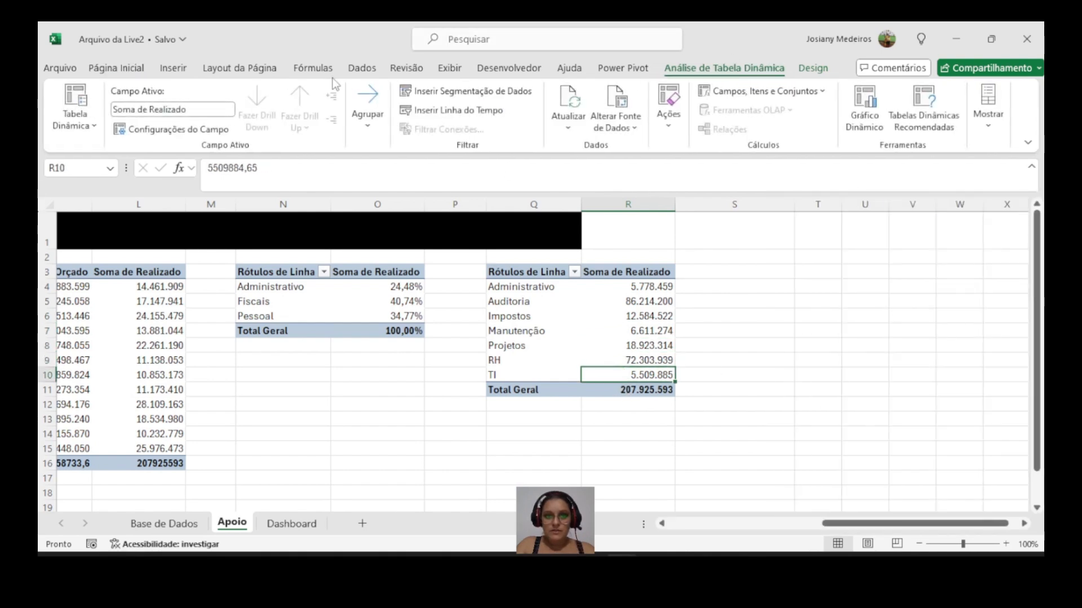
{"action": "left_click", "coordinate": [574, 106]}
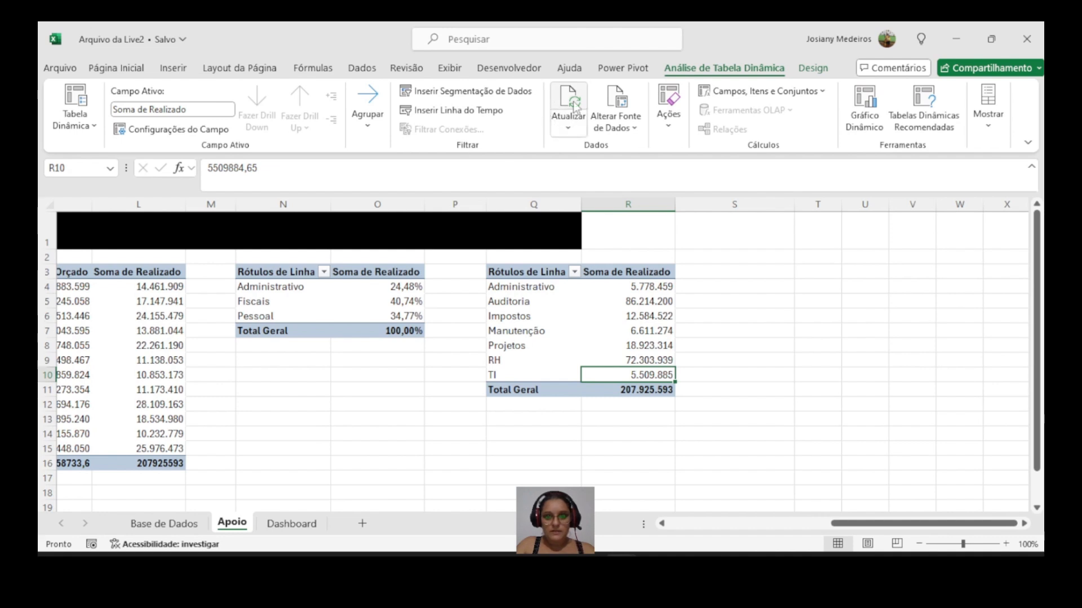
{"action": "mouse_move", "coordinate": [640, 377]}
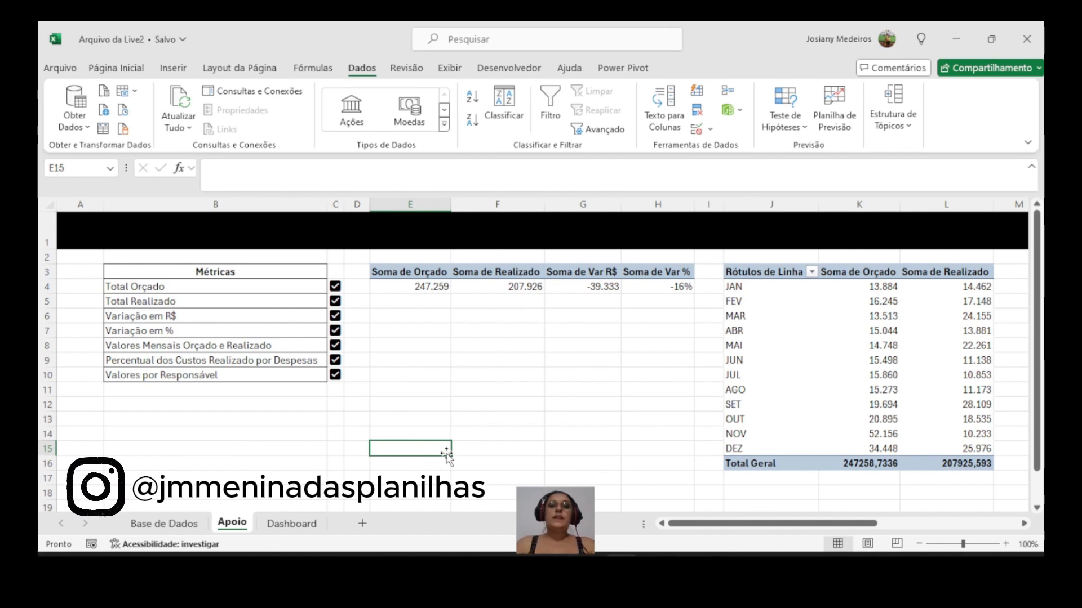
Step: Rename the pivot table starting at E3, with the budget, actual and variance totals, as "Total Orç x Real"
{"action": "left_click", "coordinate": [398, 273]}
{"action": "left_click", "coordinate": [713, 68]}
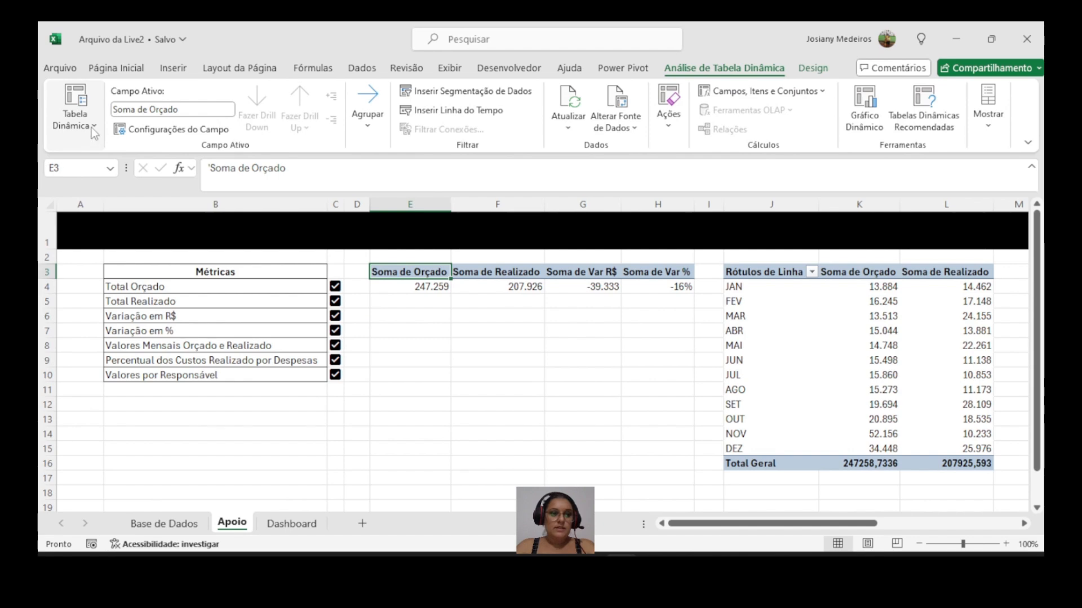
{"action": "left_click", "coordinate": [91, 128]}
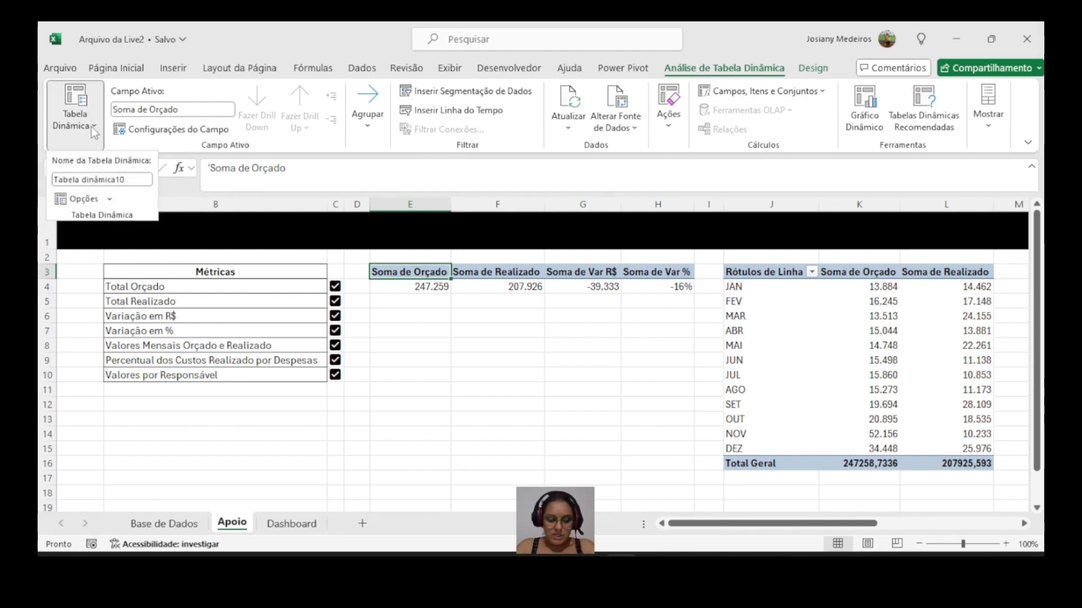
{"action": "left_click", "coordinate": [133, 178]}
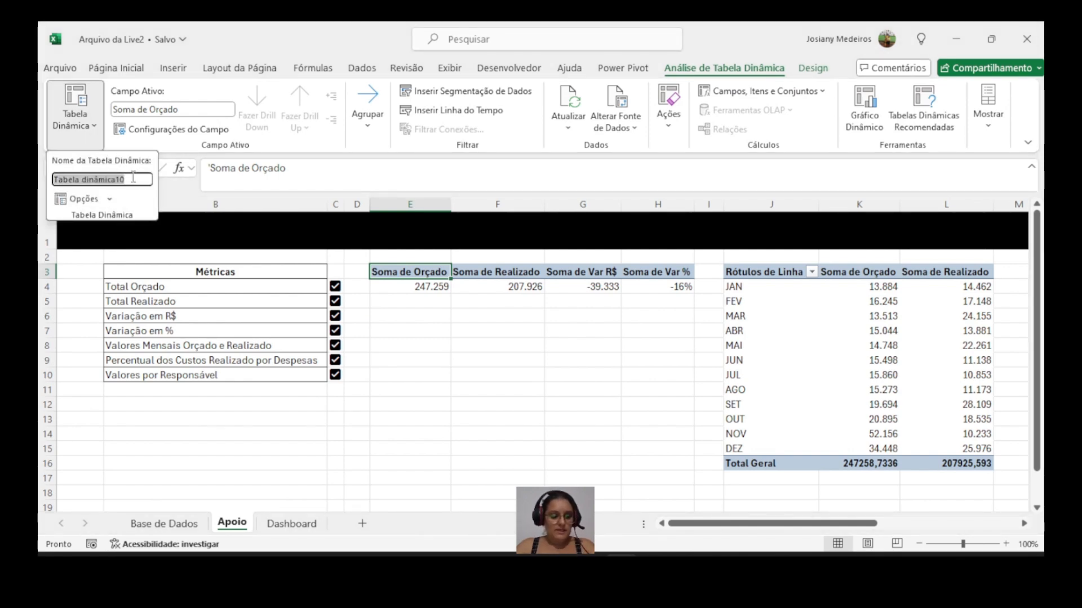
{"action": "type", "text": "Total Or"}
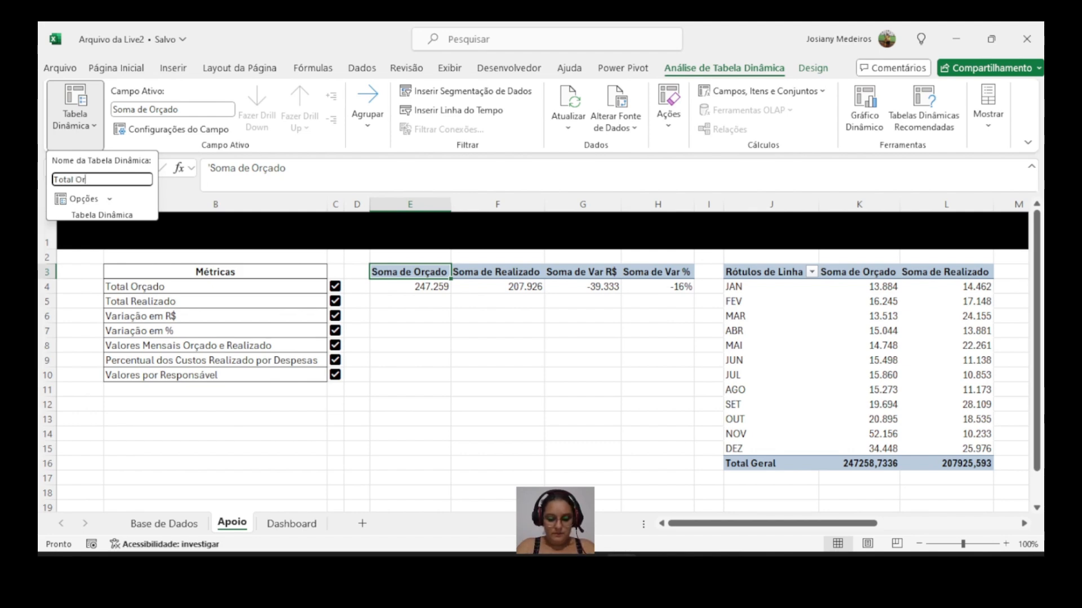
{"action": "type", "text": "ç x Real"}
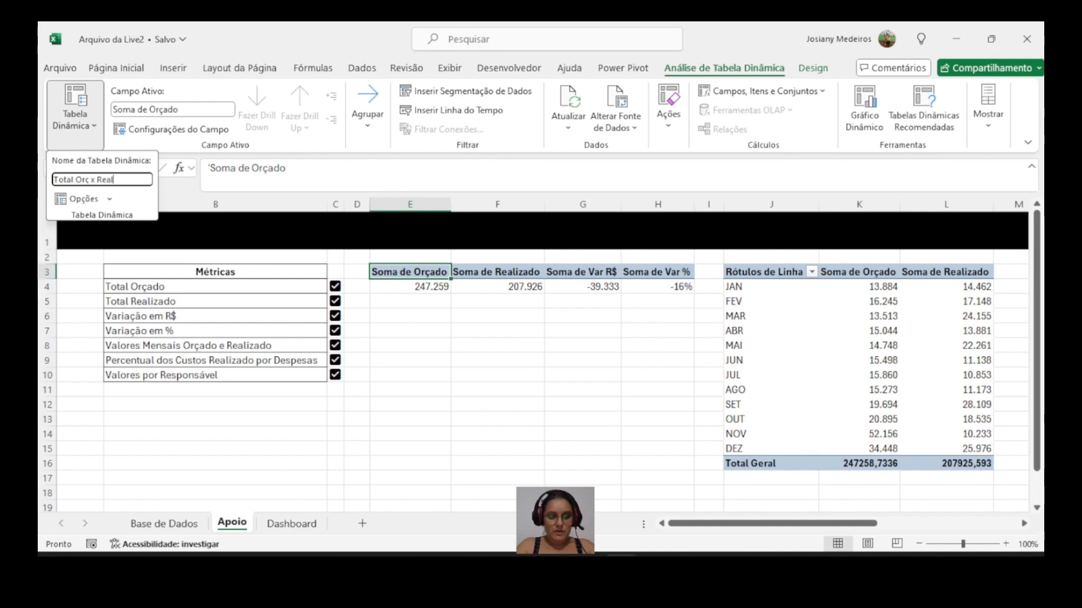
{"action": "key", "text": "Return"}
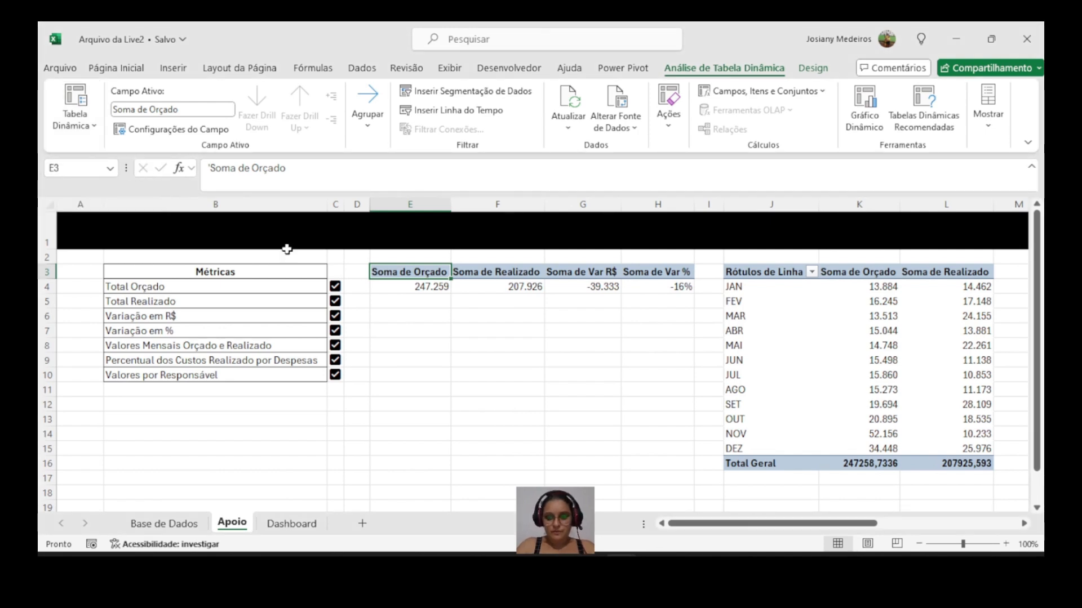
Step: Rename the monthly pivot table starting at J3 as "Vlr Mensal Orç e Real"
{"action": "left_click", "coordinate": [760, 272]}
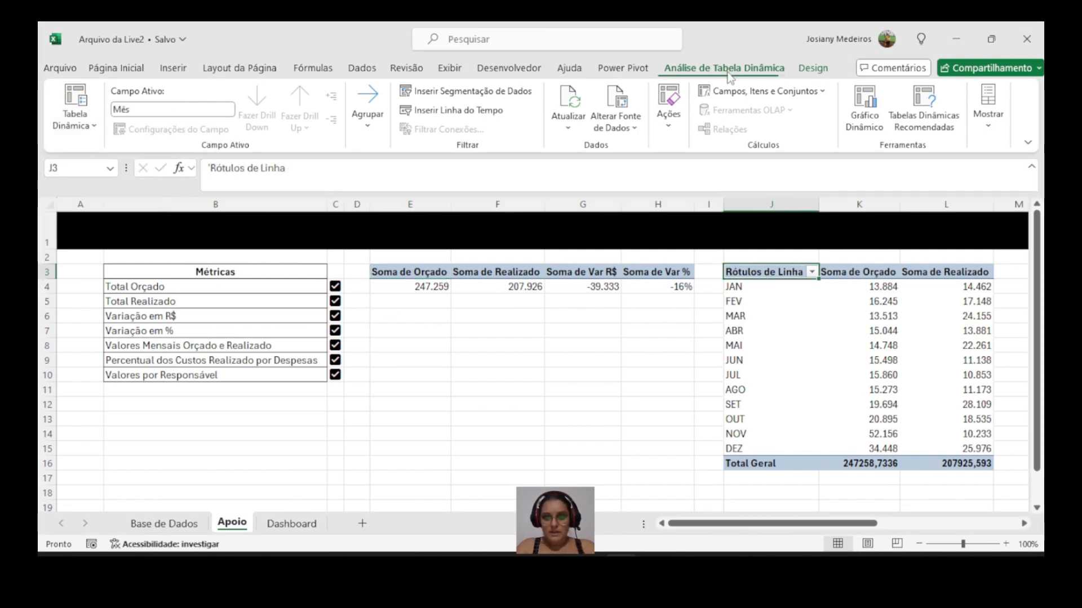
{"action": "left_click", "coordinate": [88, 130]}
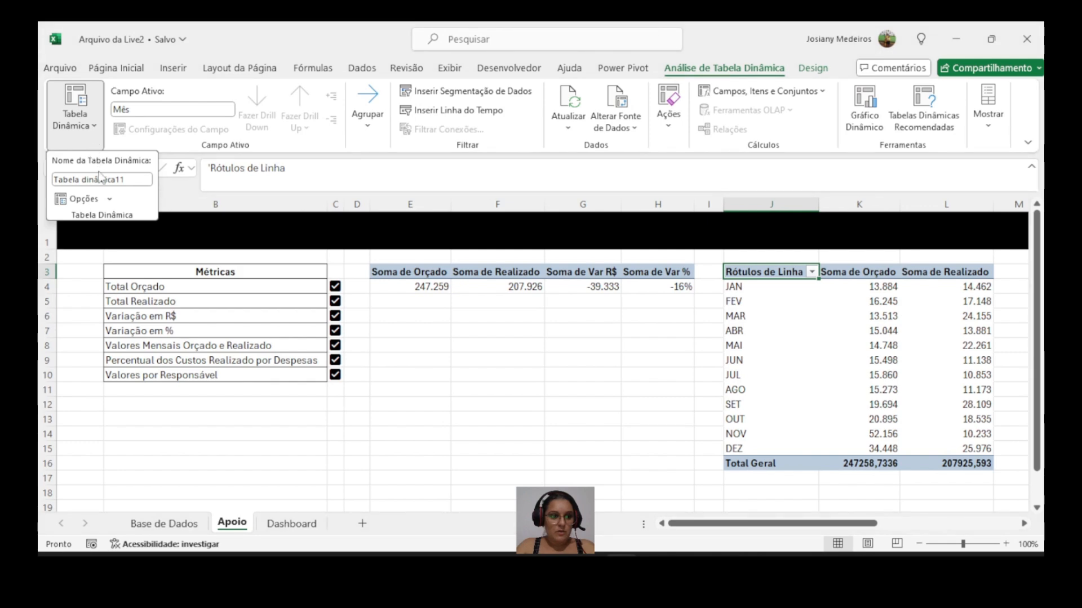
{"action": "left_click", "coordinate": [138, 180]}
{"action": "type", "text": "Vlr Mens"}
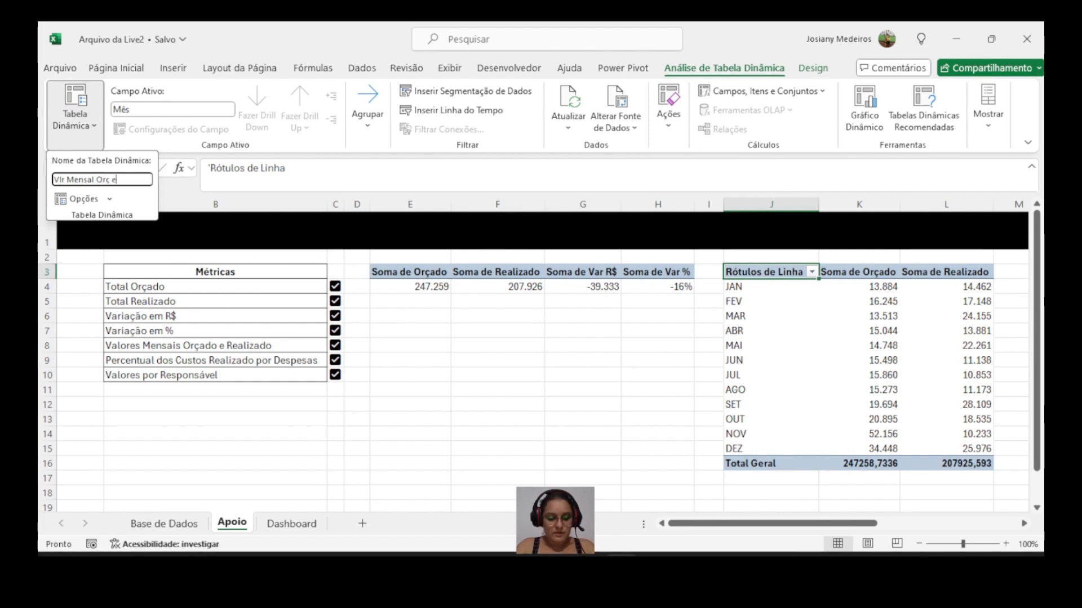
{"action": "type", "text": "al"}
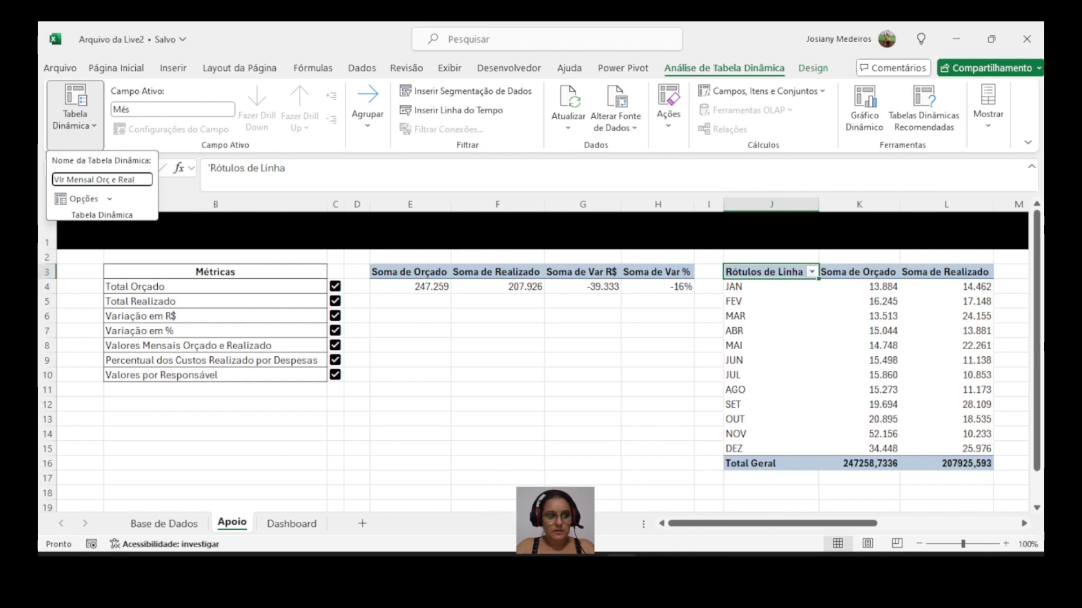
{"action": "key", "text": "Return"}
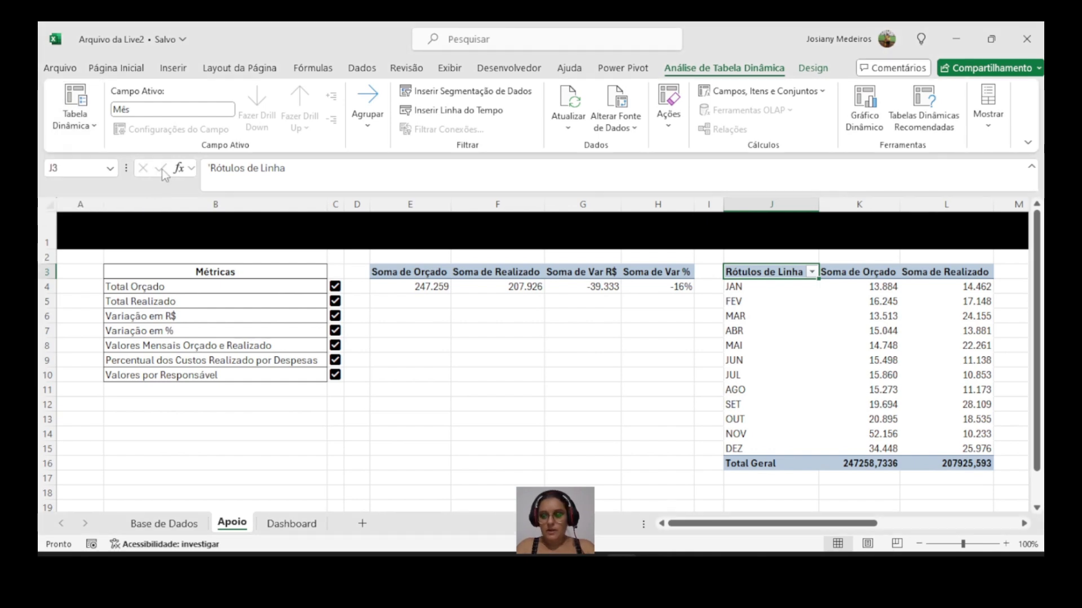
Step: Rename the cost percentage pivot table starting at N3 as "% Custos Realizado"
{"action": "mouse_move", "coordinate": [459, 565]}
{"action": "scroll", "coordinate": [705, 280], "scroll_direction": "right", "scroll_amount": 5}
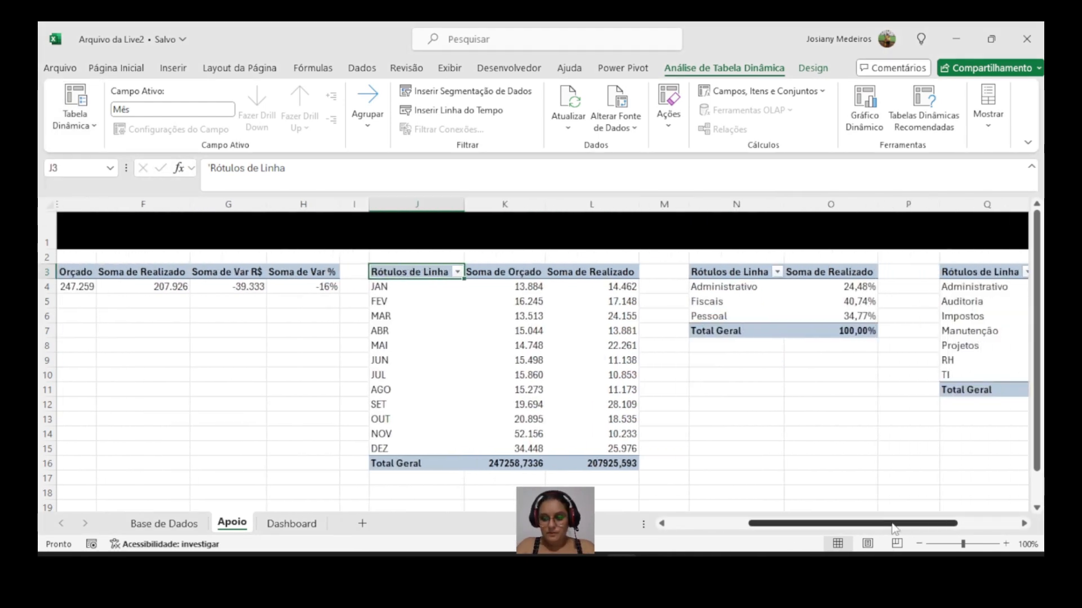
{"action": "left_click", "coordinate": [669, 272]}
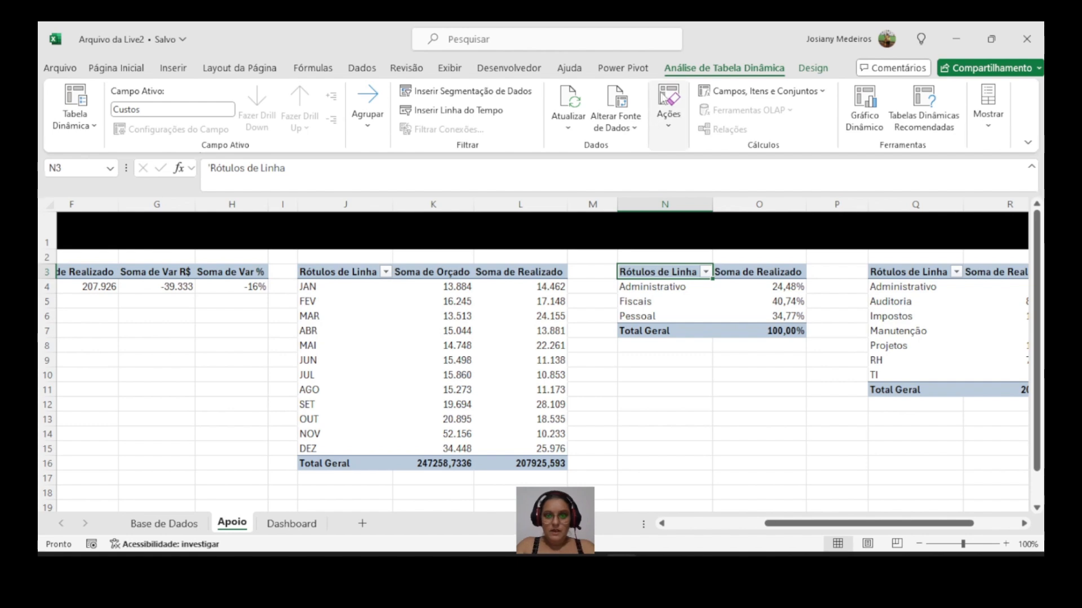
{"action": "left_click", "coordinate": [98, 128]}
{"action": "left_click", "coordinate": [131, 178]}
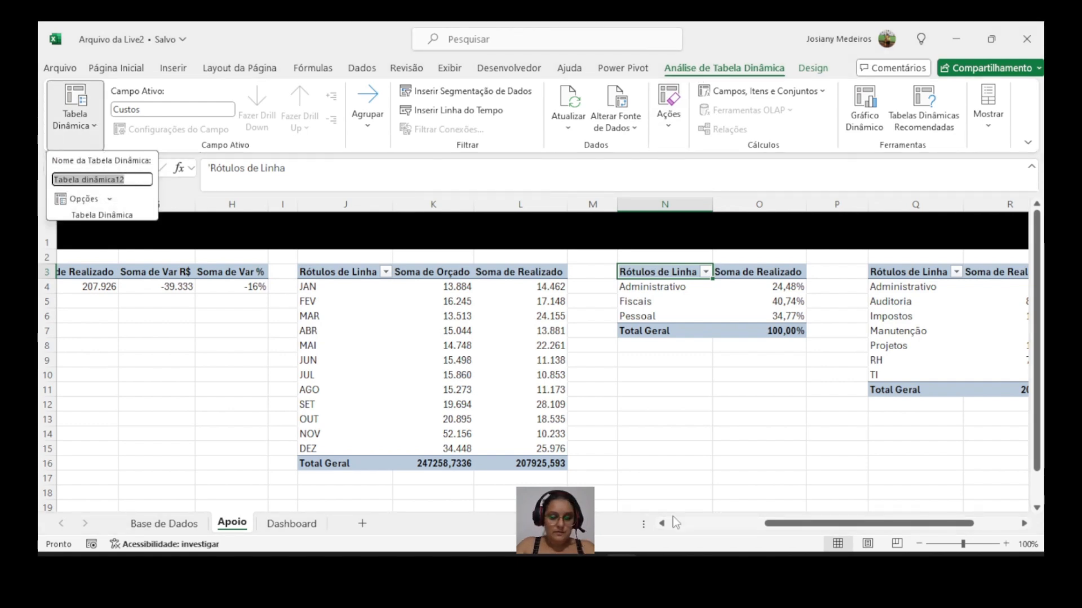
{"action": "left_click_drag", "start_coordinate": [777, 532], "coordinate": [717, 529]}
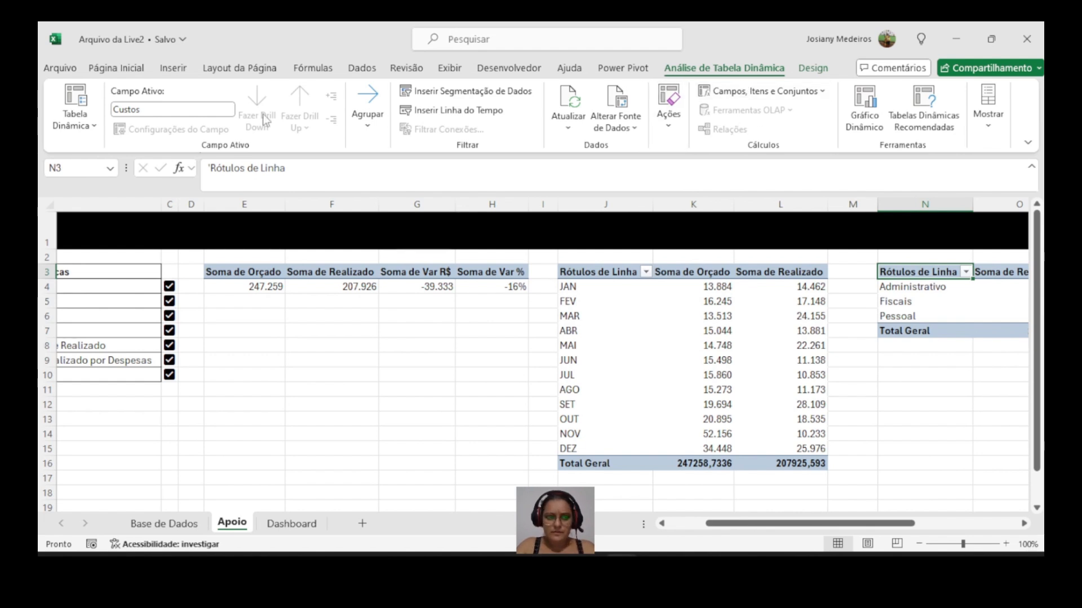
{"action": "left_click", "coordinate": [93, 120]}
{"action": "left_click", "coordinate": [128, 180]}
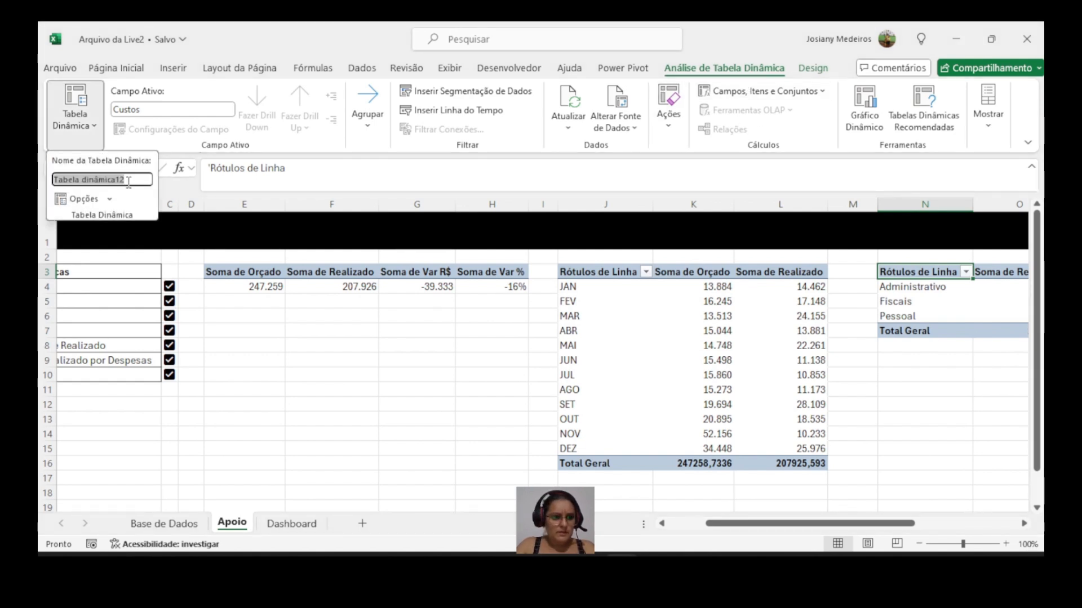
{"action": "type", "text": "% Custos"}
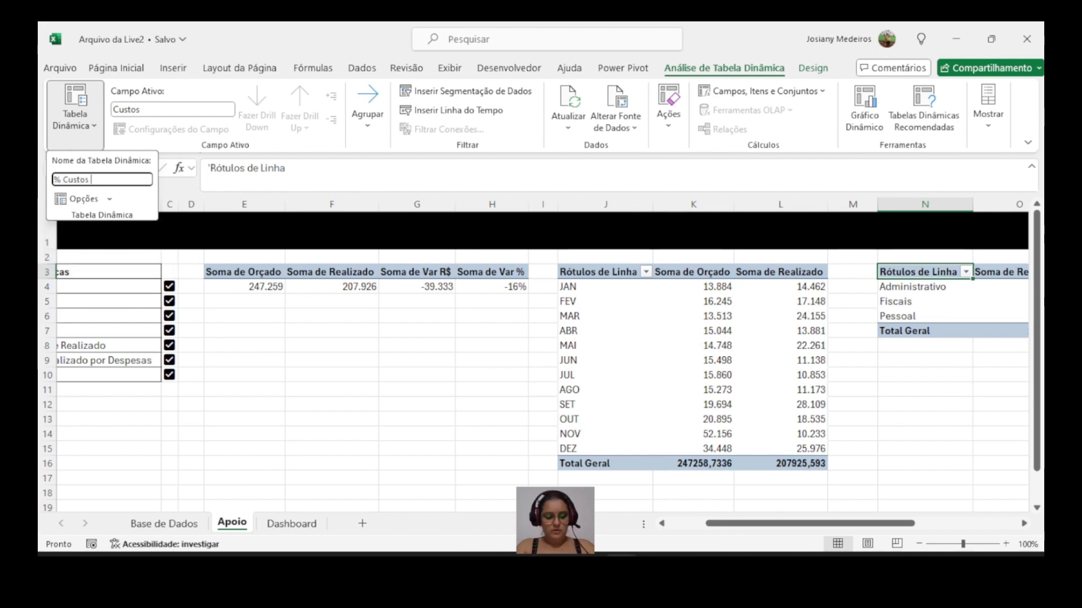
{"action": "type", "text": " Realizado"}
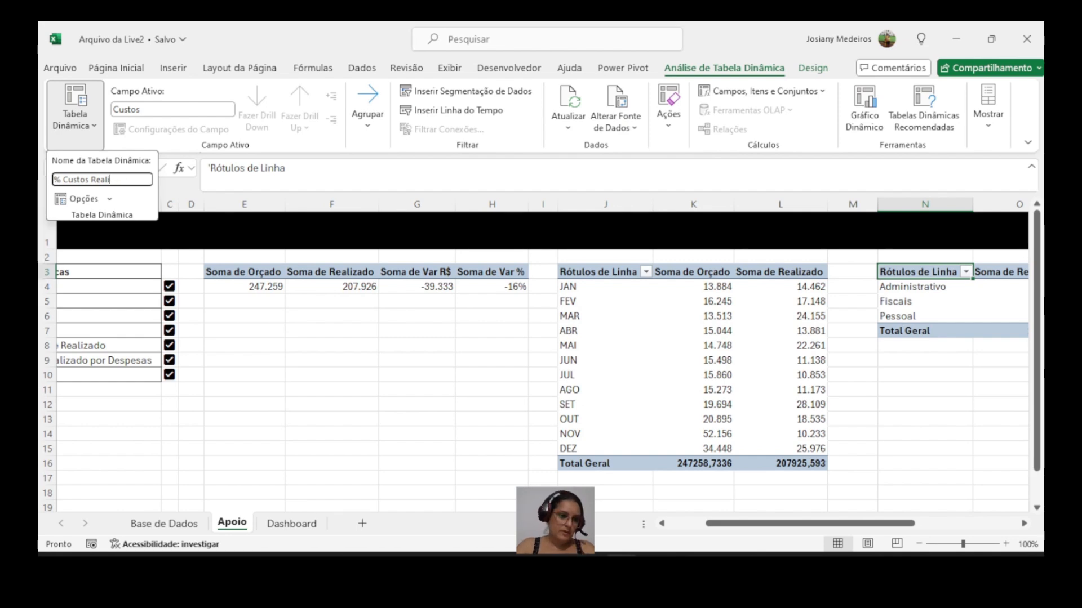
{"action": "key", "text": "Return"}
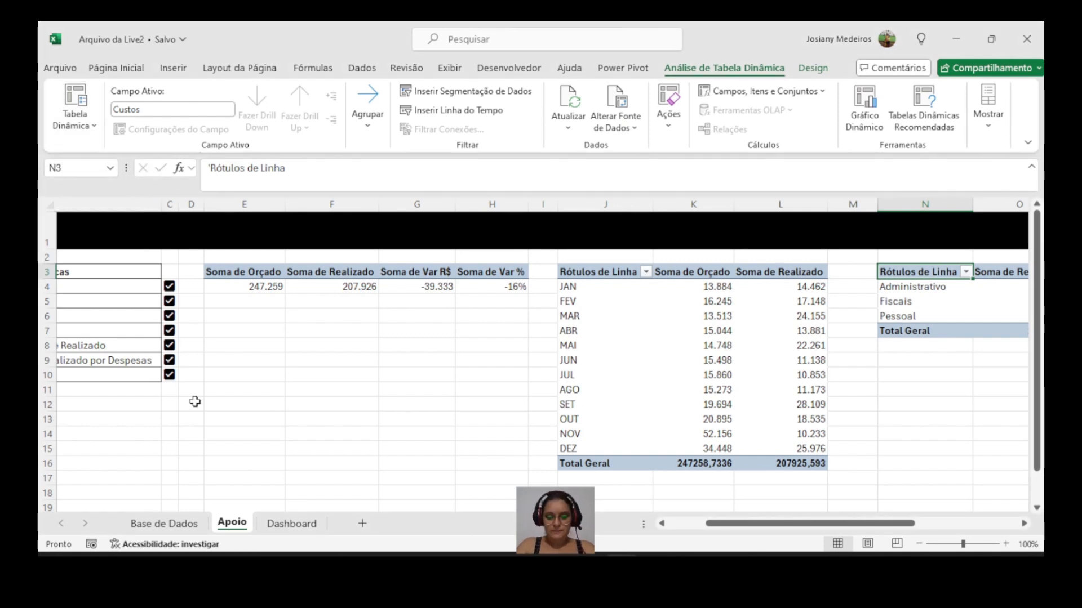
Step: Rename the pivot table of actual values by area in column Q as "Vlr por Responsável"
{"action": "left_click_drag", "start_coordinate": [735, 530], "coordinate": [840, 535]}
{"action": "left_click", "coordinate": [842, 289]}
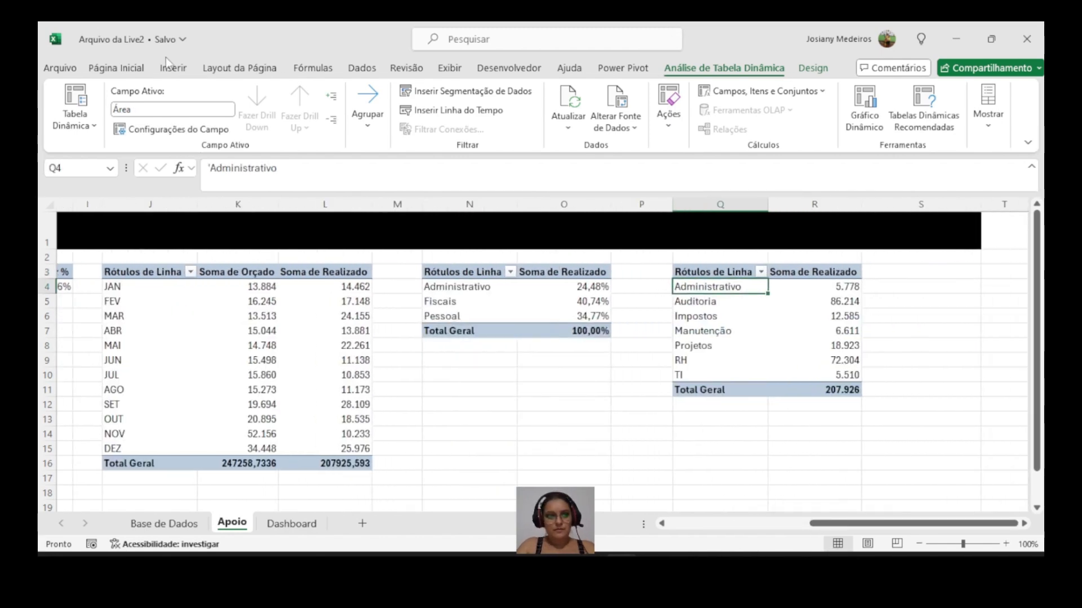
{"action": "left_click", "coordinate": [87, 119]}
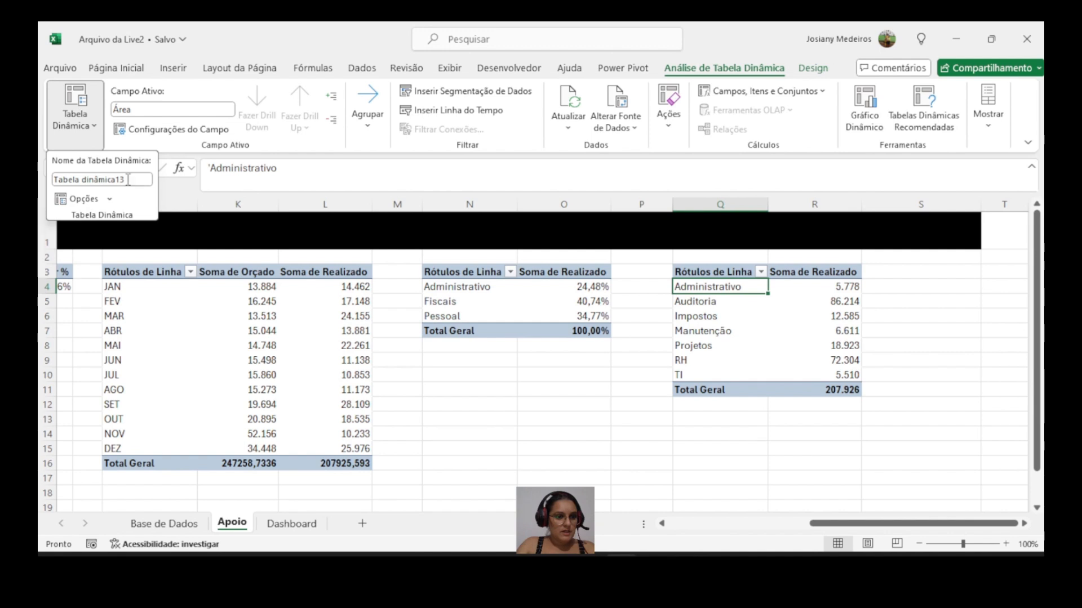
{"action": "left_click", "coordinate": [128, 180]}
{"action": "type", "text": "Vlr por Responsável"}
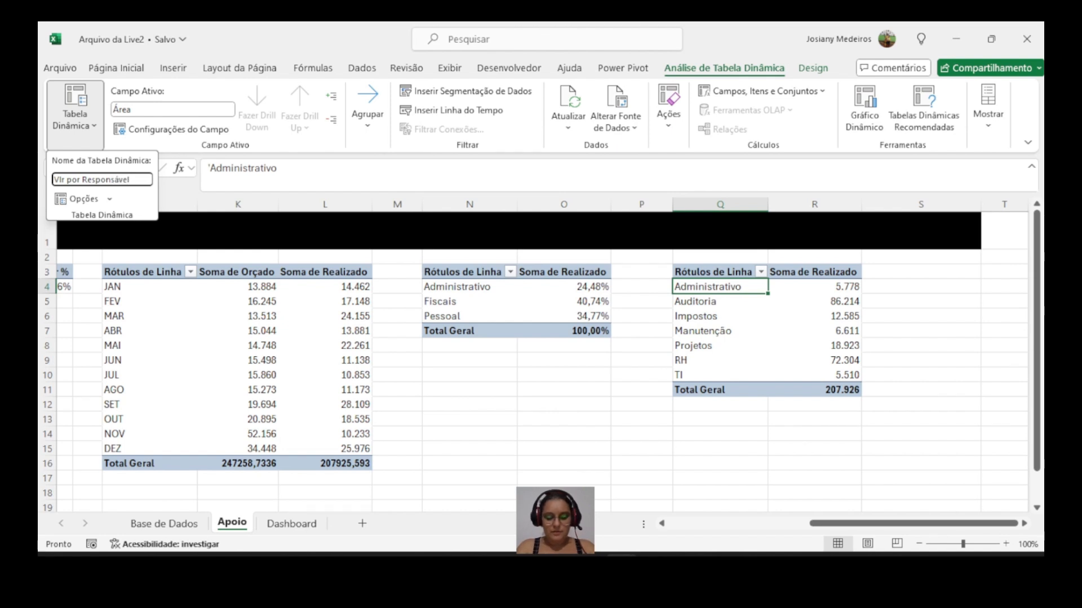
{"action": "key", "text": "Return"}
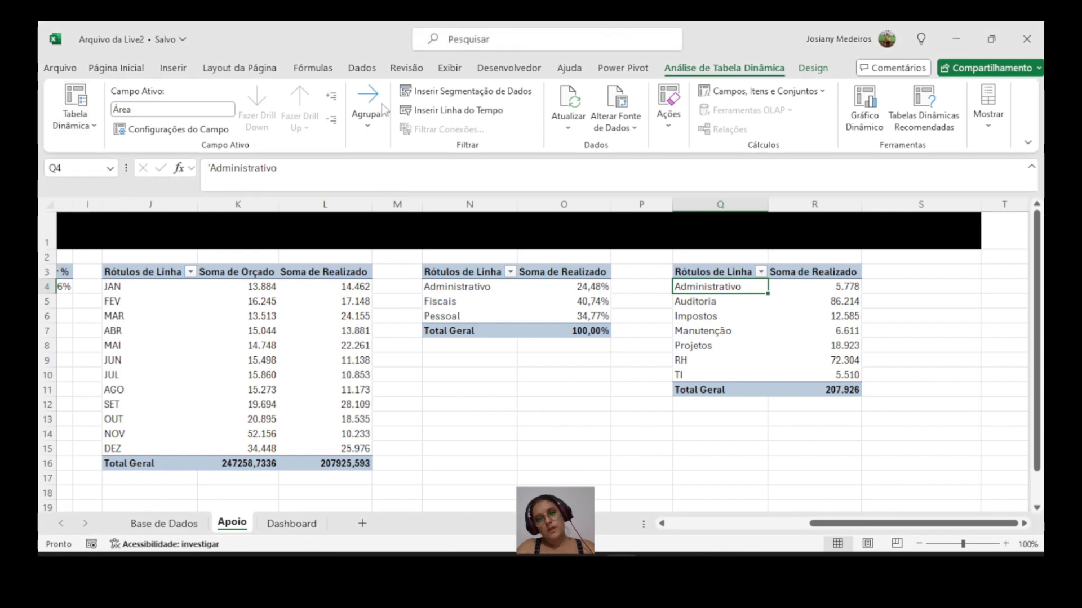
{"action": "left_click", "coordinate": [708, 273]}
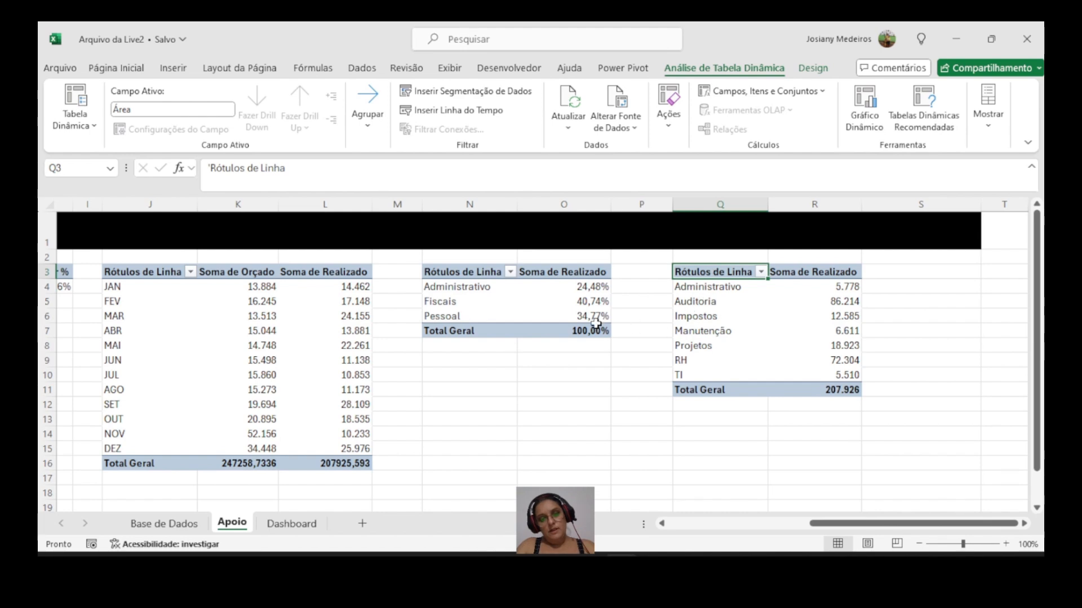
{"action": "left_click", "coordinate": [468, 270]}
Step: Apply the Média pivot table style with black header and blue accents to the totals pivot table at E3
{"action": "left_click_drag", "start_coordinate": [814, 524], "coordinate": [664, 532]}
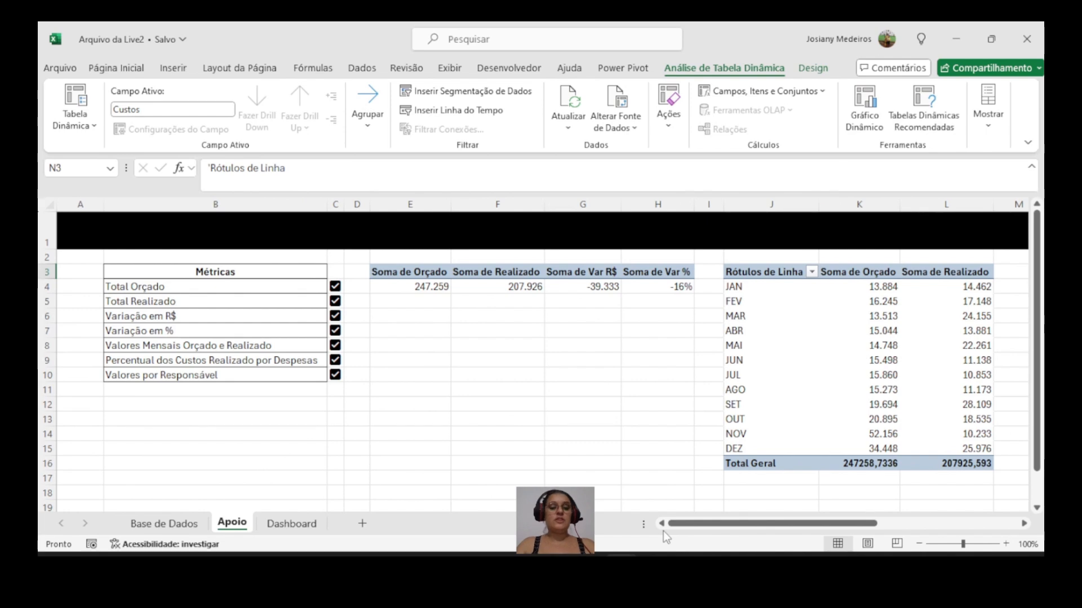
{"action": "left_click", "coordinate": [426, 311]}
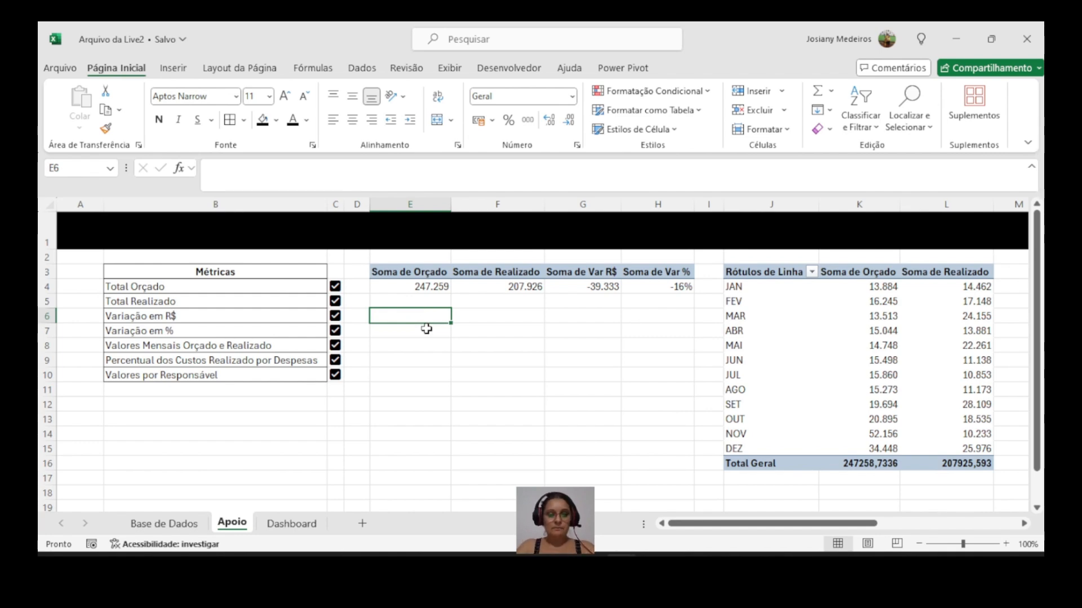
{"action": "key", "text": "Up"}
{"action": "key", "text": "Up"}
{"action": "key", "text": "Up"}
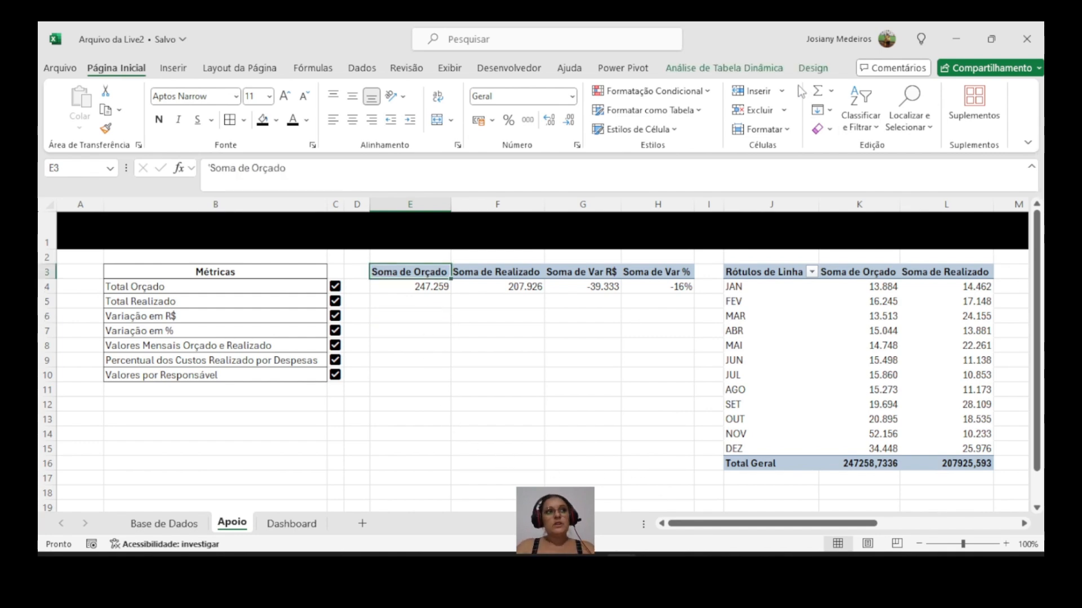
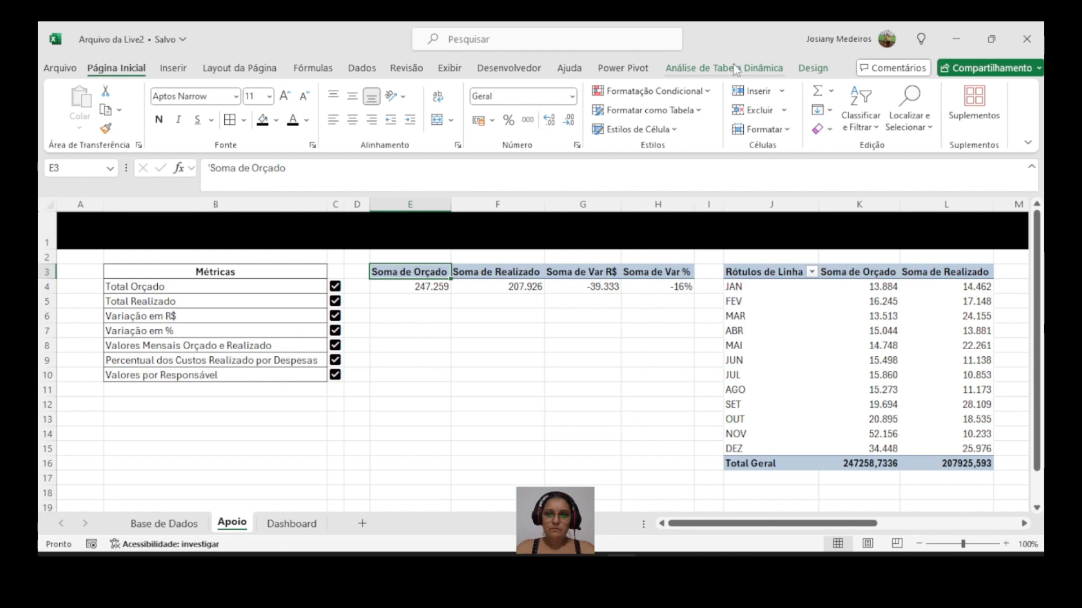
{"action": "left_click", "coordinate": [811, 70]}
{"action": "left_click", "coordinate": [814, 126]}
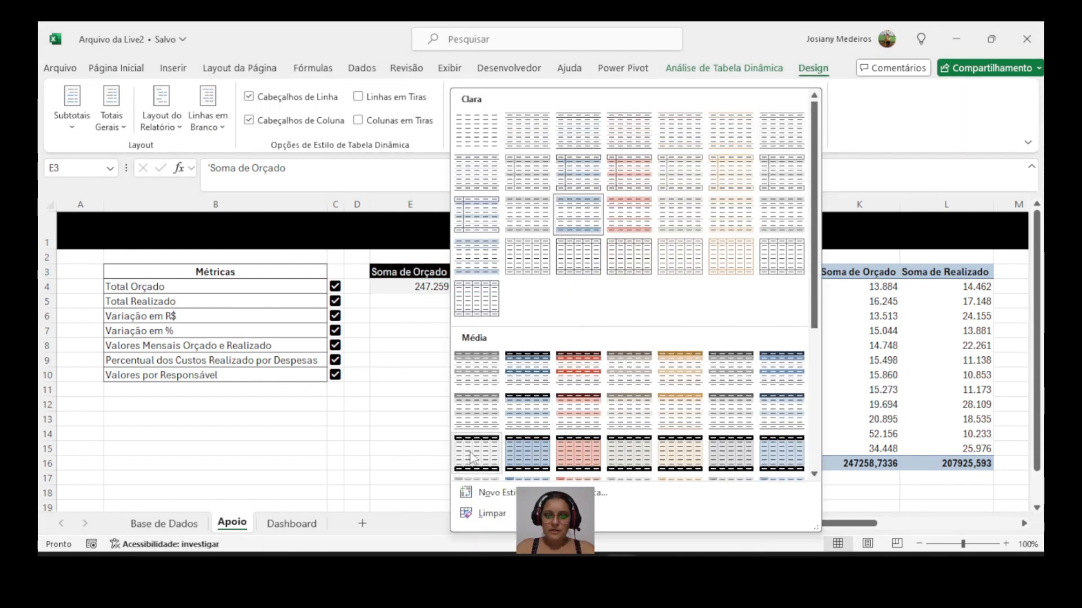
{"action": "left_click", "coordinate": [522, 382]}
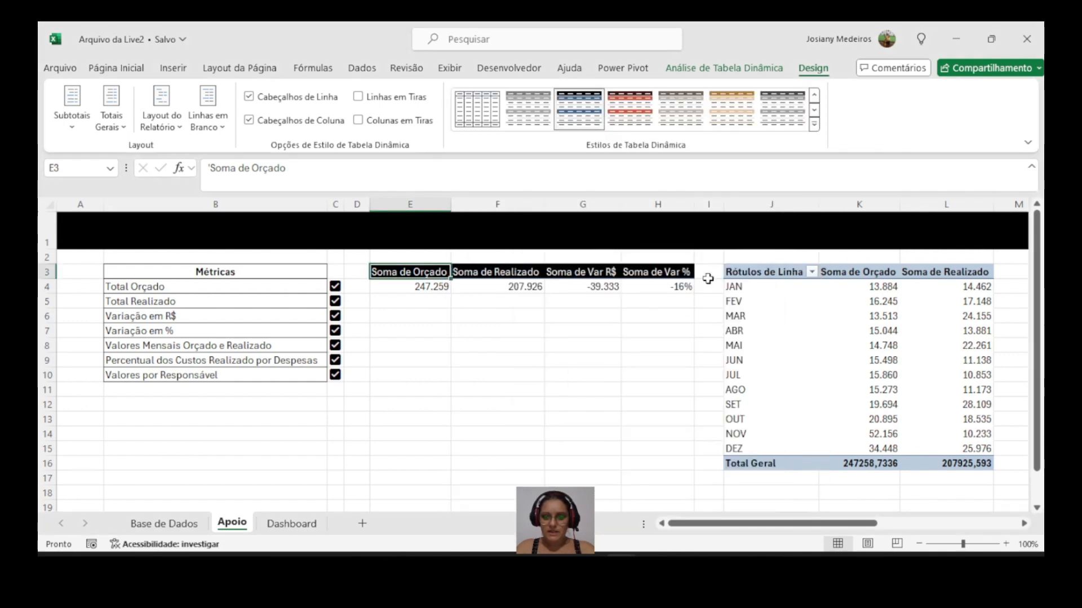
Step: Apply the same black-header Média style to the monthly pivot table at J3
{"action": "left_click", "coordinate": [732, 272]}
{"action": "left_click", "coordinate": [814, 125]}
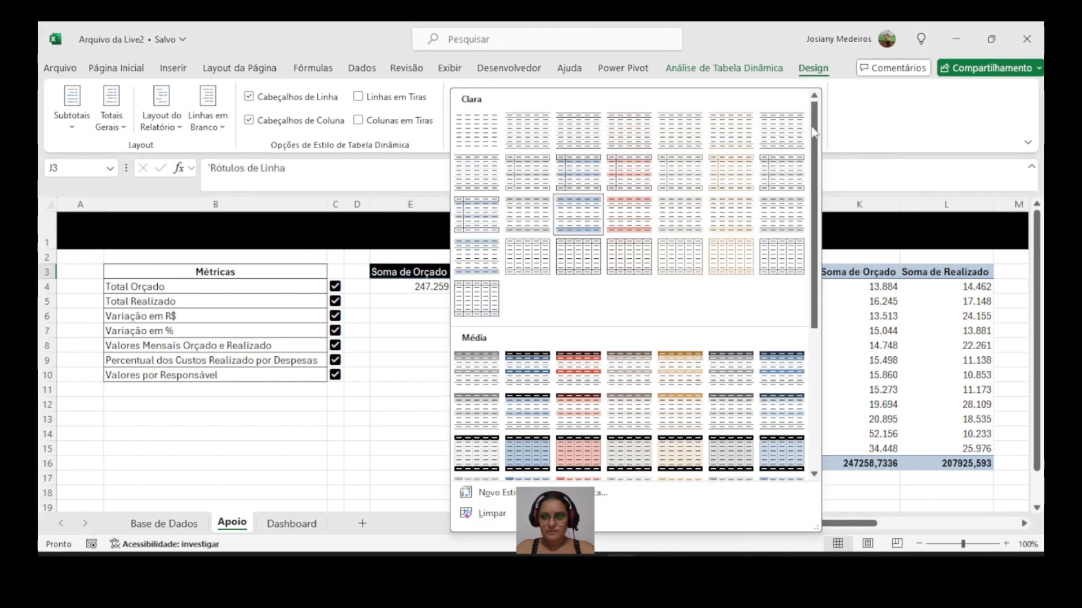
{"action": "left_click", "coordinate": [533, 375]}
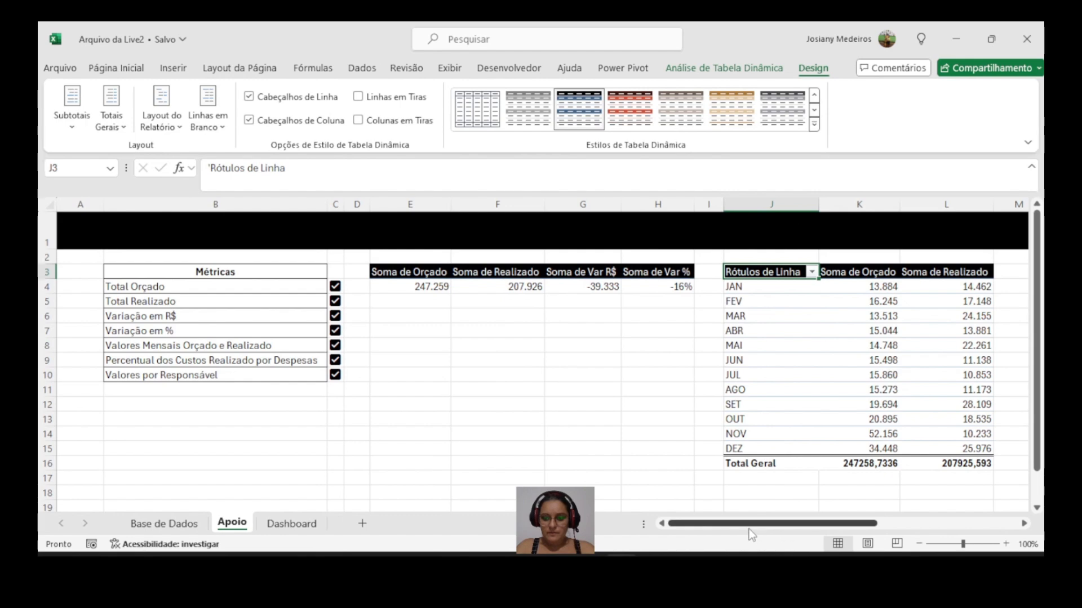
Step: Apply the same black-header Média style to the cost percentage pivot table at N3
{"action": "left_click_drag", "start_coordinate": [748, 530], "coordinate": [872, 532]}
{"action": "left_click", "coordinate": [555, 272]}
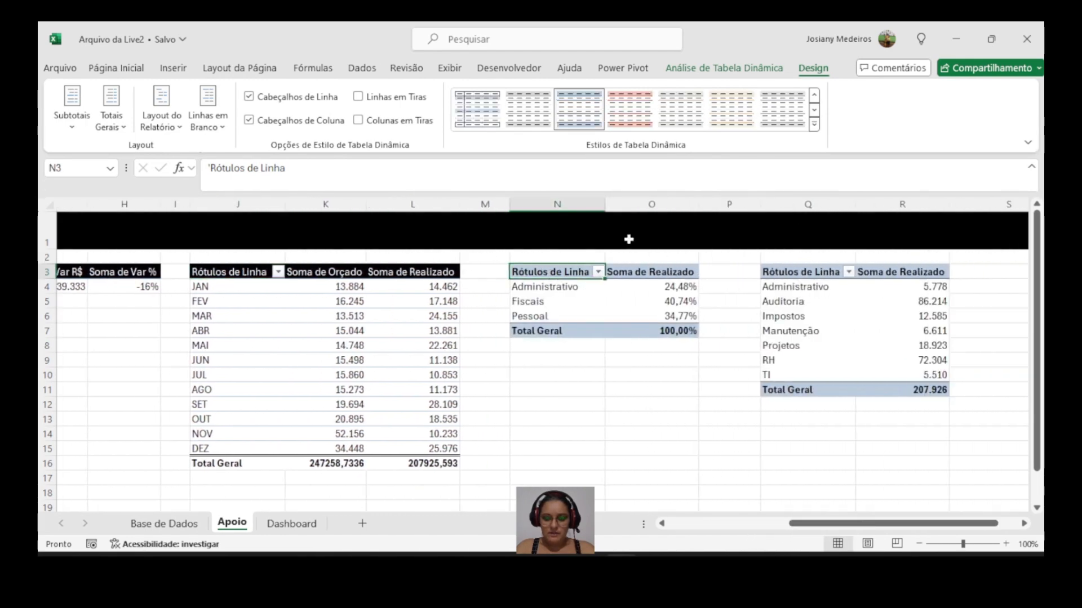
{"action": "left_click", "coordinate": [815, 125]}
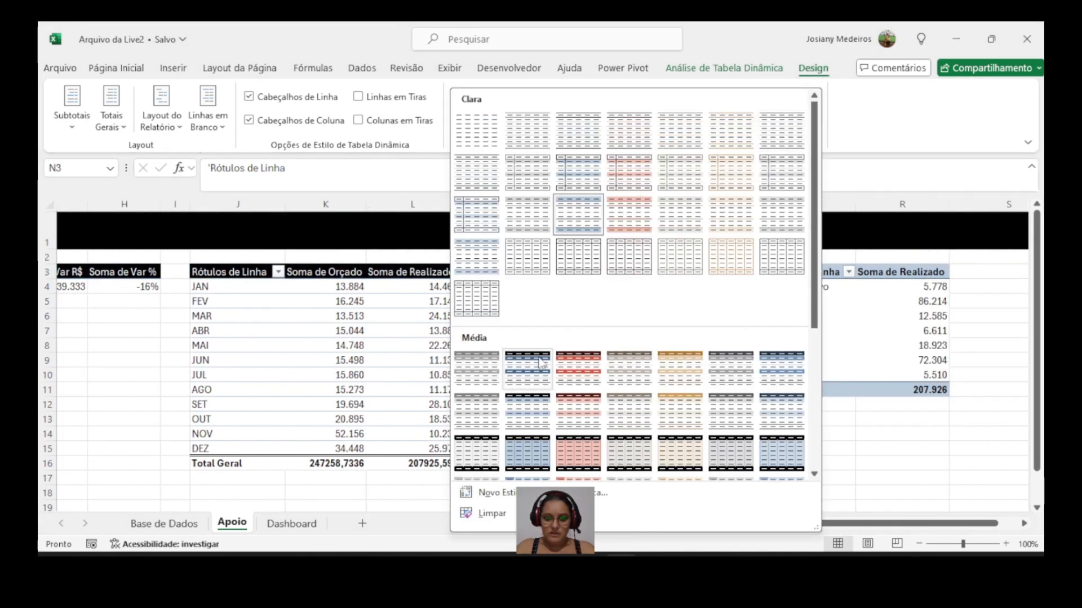
{"action": "left_click", "coordinate": [540, 362]}
Step: Apply the same black-header Média style to the pivot table of actual values by area at Q3
{"action": "left_click", "coordinate": [804, 272]}
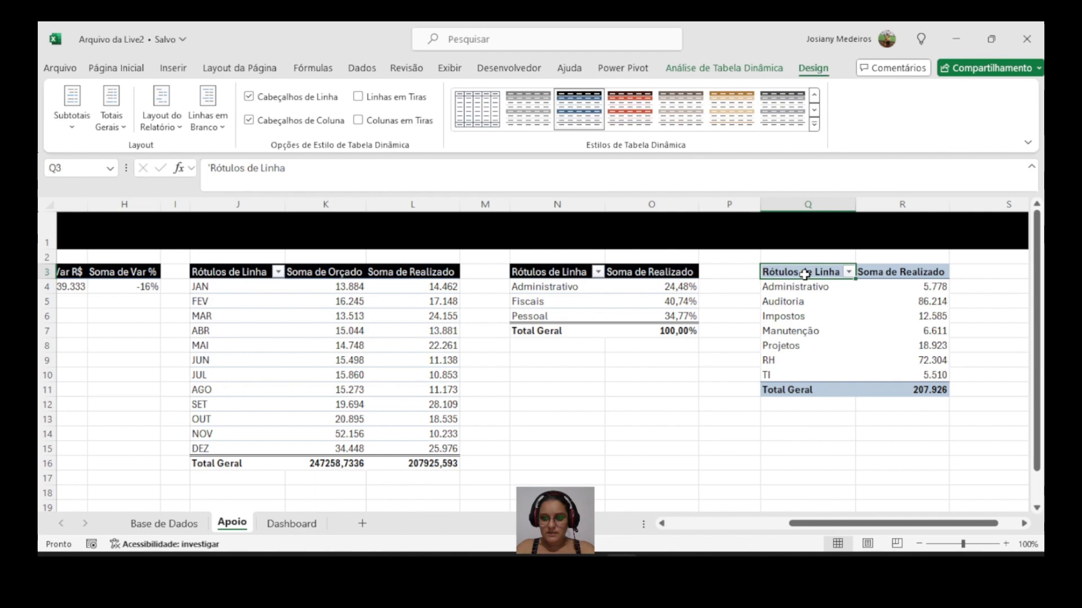
{"action": "left_click", "coordinate": [814, 125]}
{"action": "left_click", "coordinate": [537, 367]}
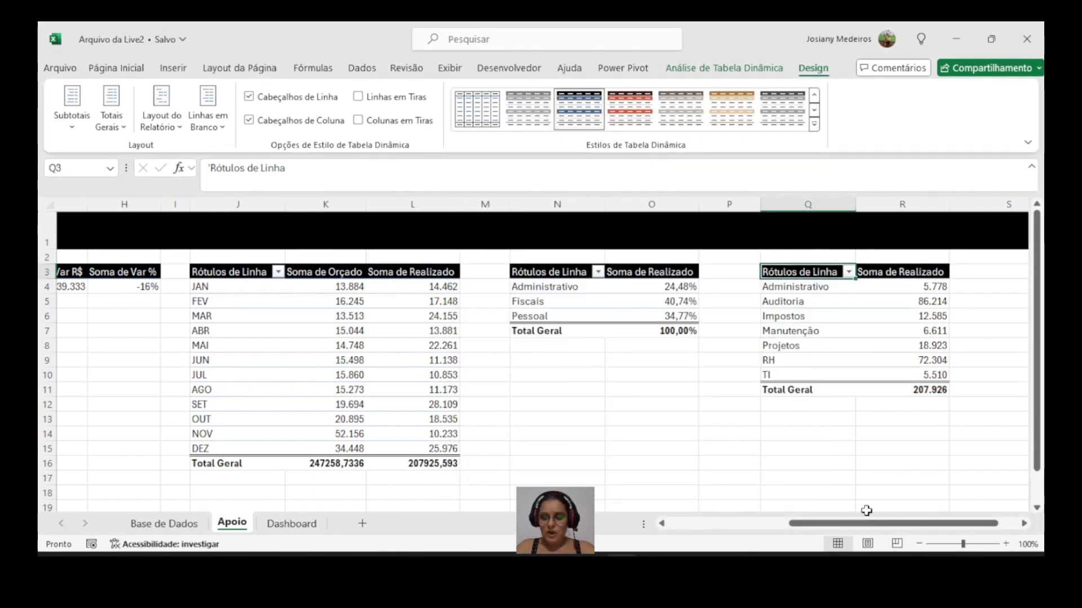
Step: Hide the gridlines on the Apoio sheet
{"action": "left_click_drag", "start_coordinate": [866, 524], "coordinate": [626, 542]}
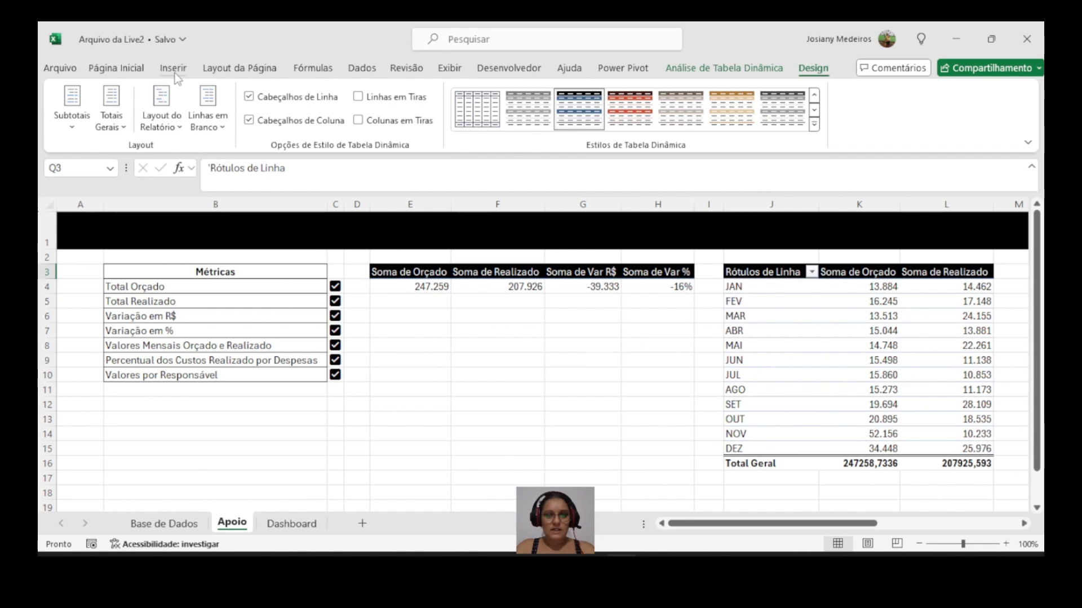
{"action": "left_click", "coordinate": [449, 68]}
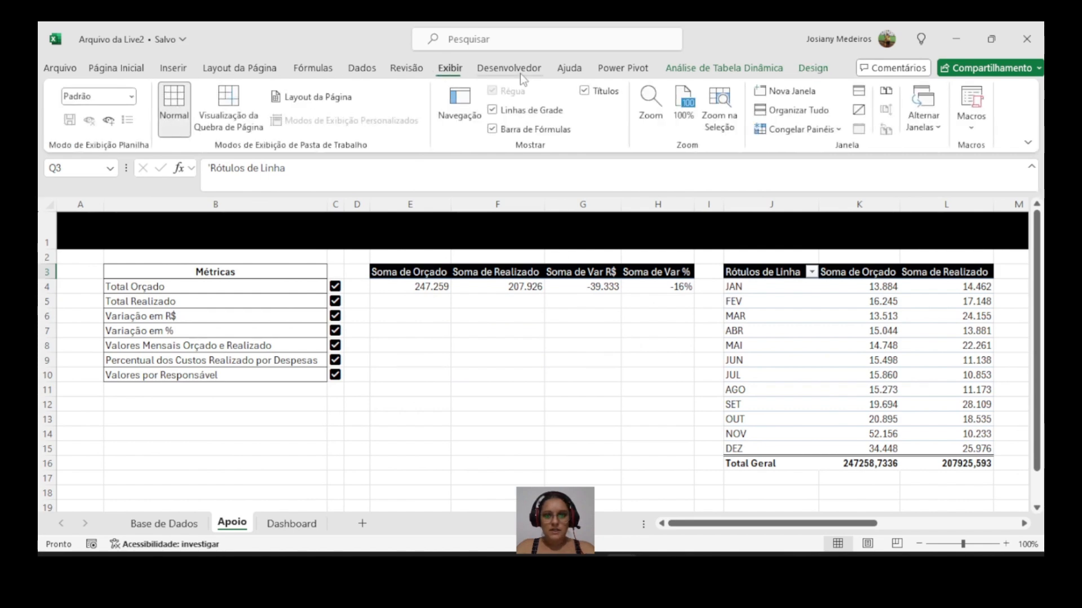
{"action": "left_click", "coordinate": [492, 111]}
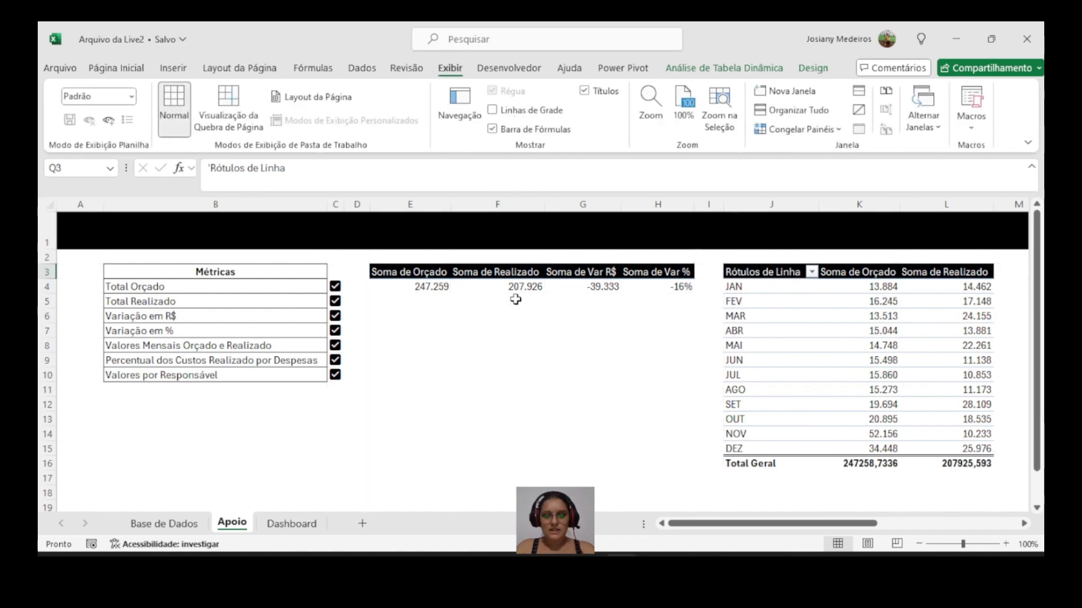
{"action": "left_click", "coordinate": [511, 302]}
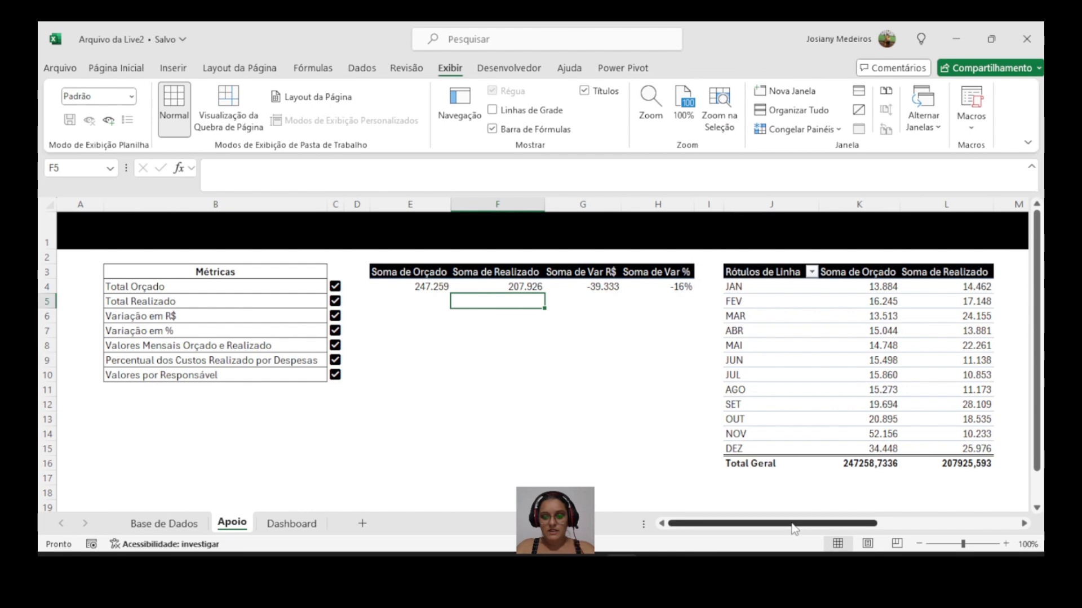
{"action": "left_click_drag", "start_coordinate": [719, 524], "coordinate": [654, 532]}
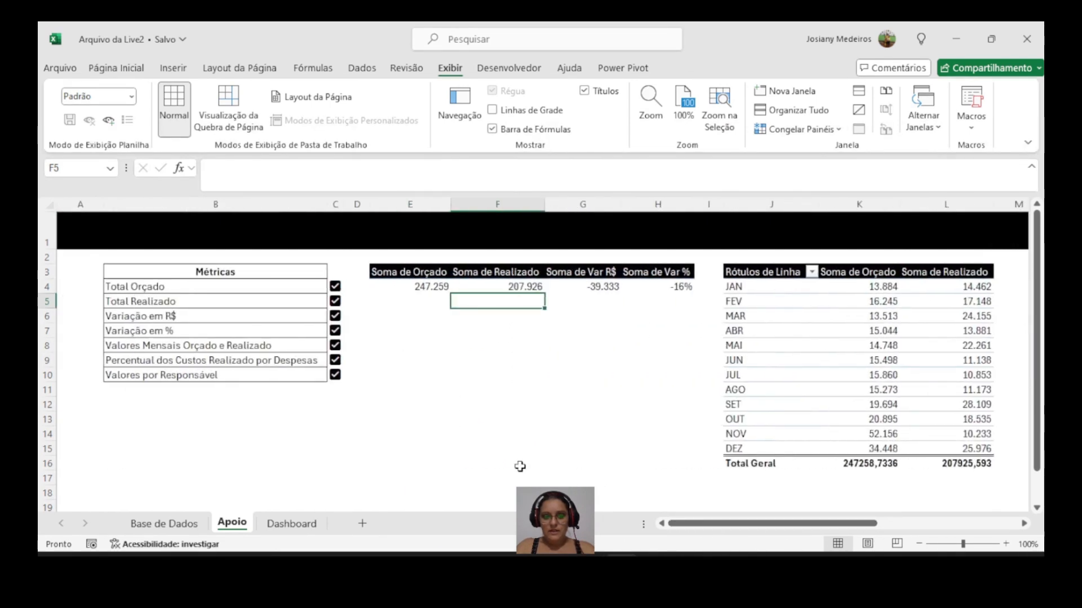
Step: Insert slicers for the Ano and Mês fields from the totals pivot table at E3
{"action": "left_click", "coordinate": [389, 345]}
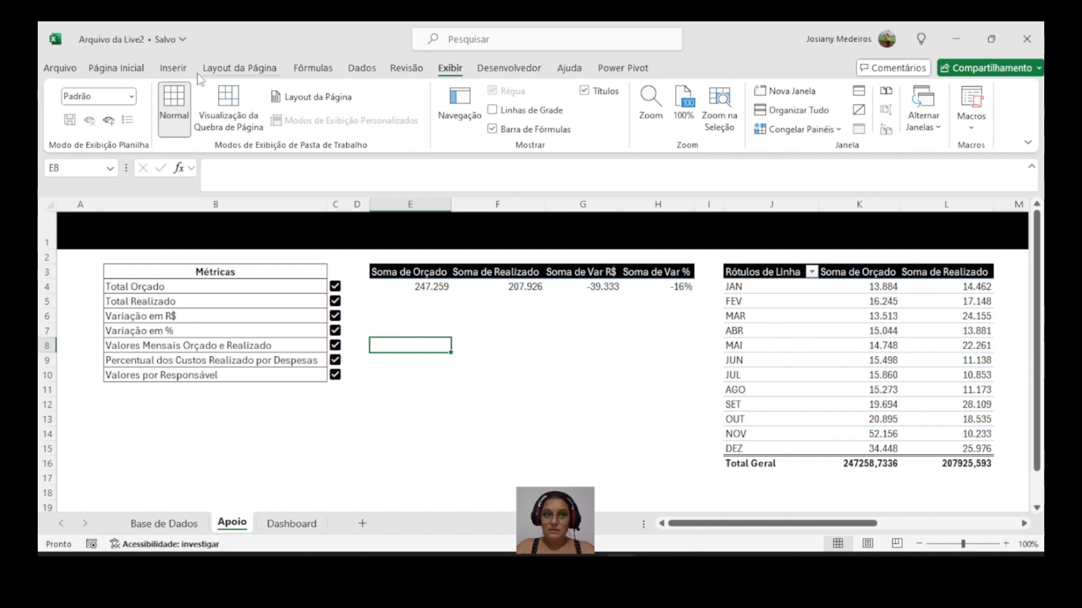
{"action": "left_click", "coordinate": [173, 68]}
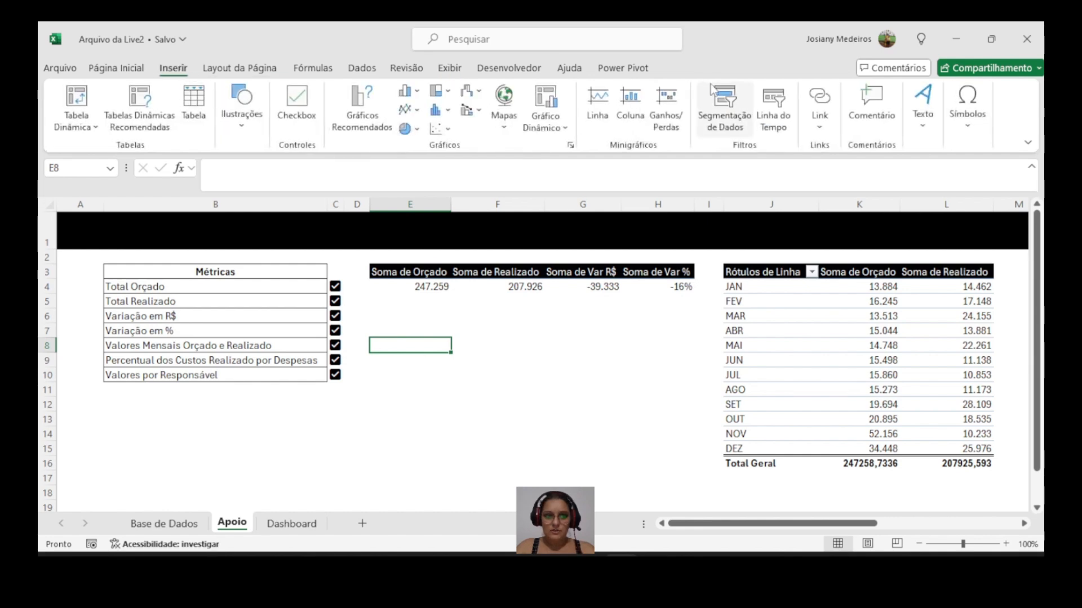
{"action": "left_click", "coordinate": [432, 285]}
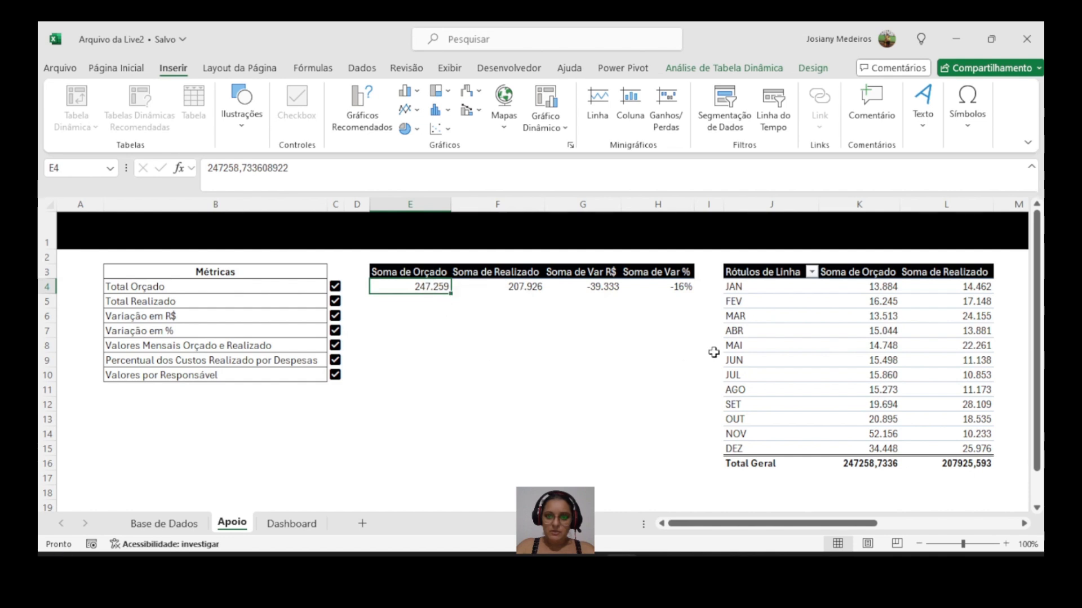
{"action": "left_click", "coordinate": [789, 350]}
{"action": "left_click", "coordinate": [395, 287]}
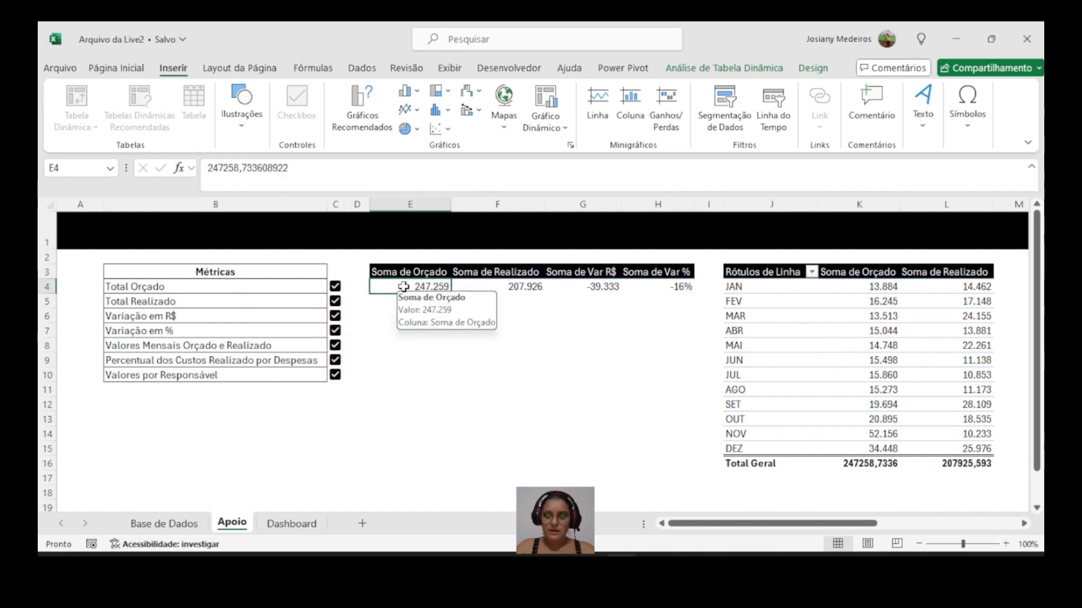
{"action": "left_click", "coordinate": [724, 67]}
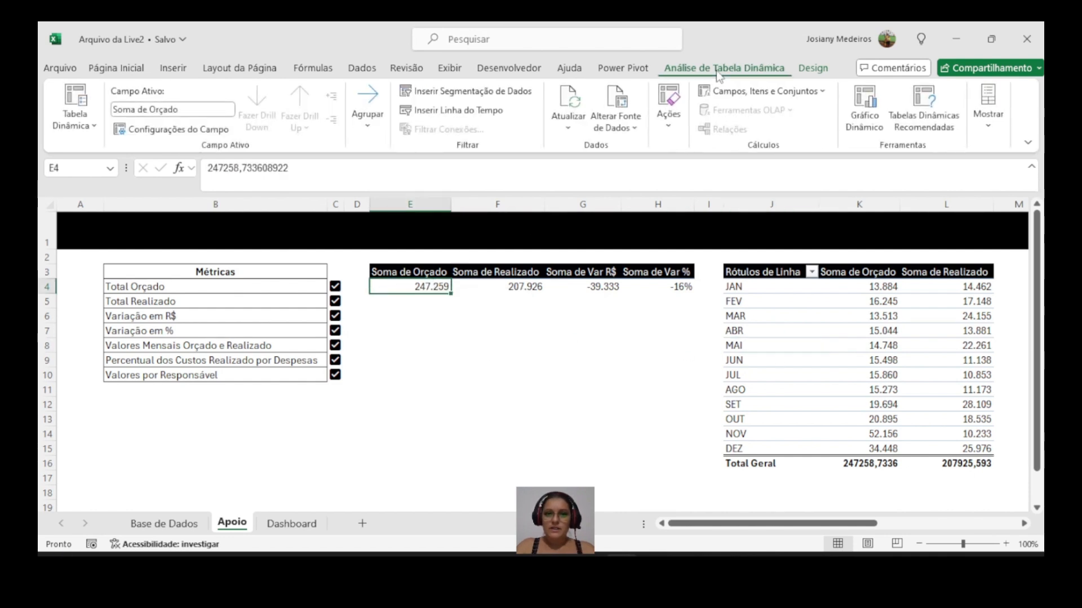
{"action": "left_click", "coordinate": [482, 92]}
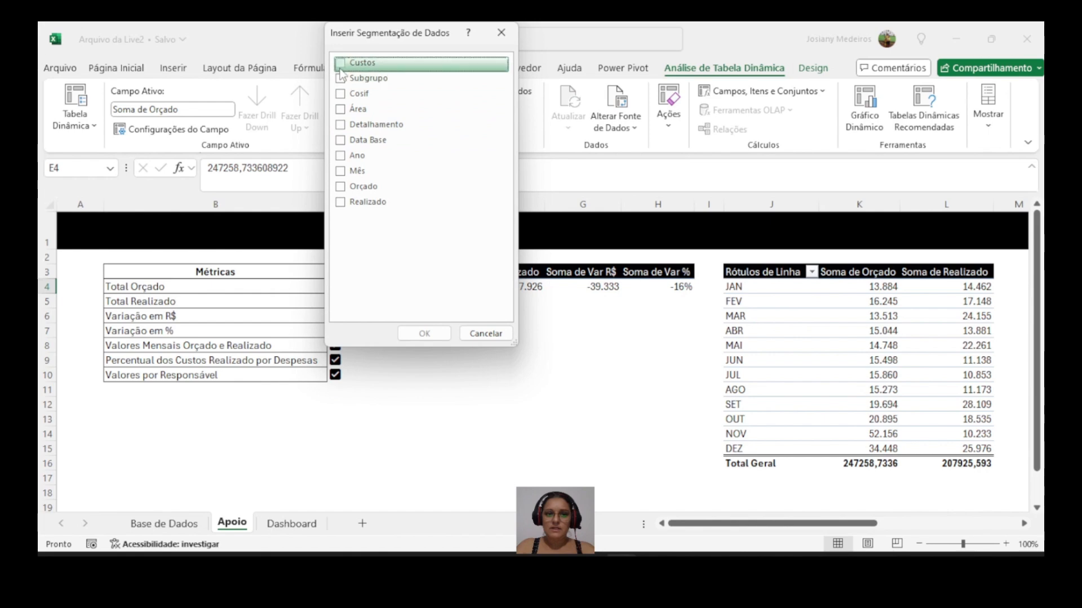
{"action": "left_click", "coordinate": [342, 156]}
{"action": "left_click", "coordinate": [342, 171]}
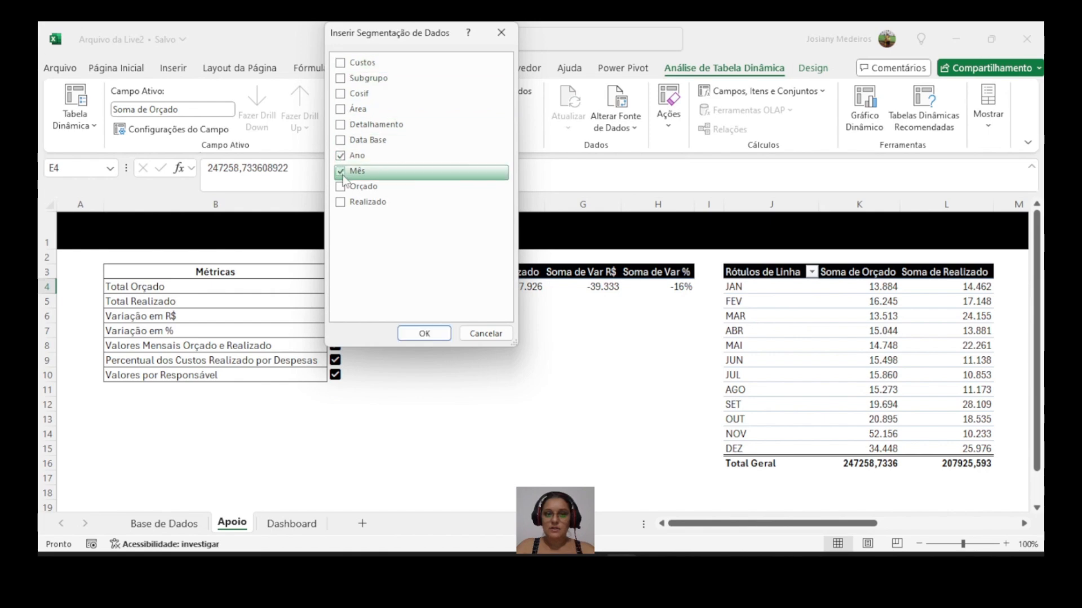
{"action": "left_click", "coordinate": [424, 333]}
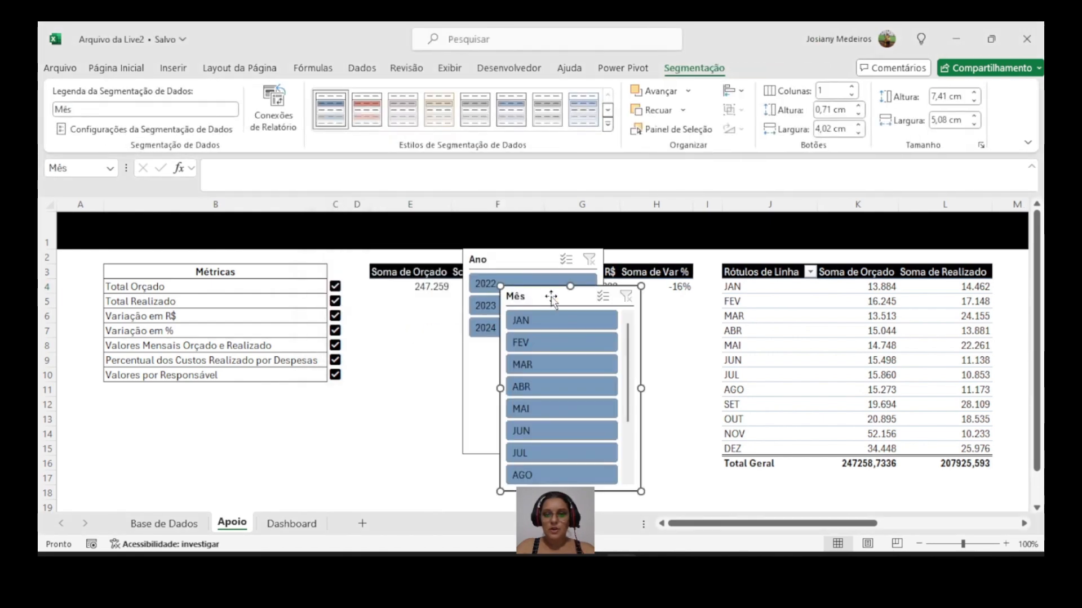
Step: Place the Ano and Mês slicers side by side just below the totals pivot table, with Ano first
{"action": "left_click_drag", "start_coordinate": [550, 299], "coordinate": [677, 288]}
{"action": "left_click_drag", "start_coordinate": [536, 259], "coordinate": [445, 317]}
{"action": "left_click_drag", "start_coordinate": [660, 293], "coordinate": [551, 322]}
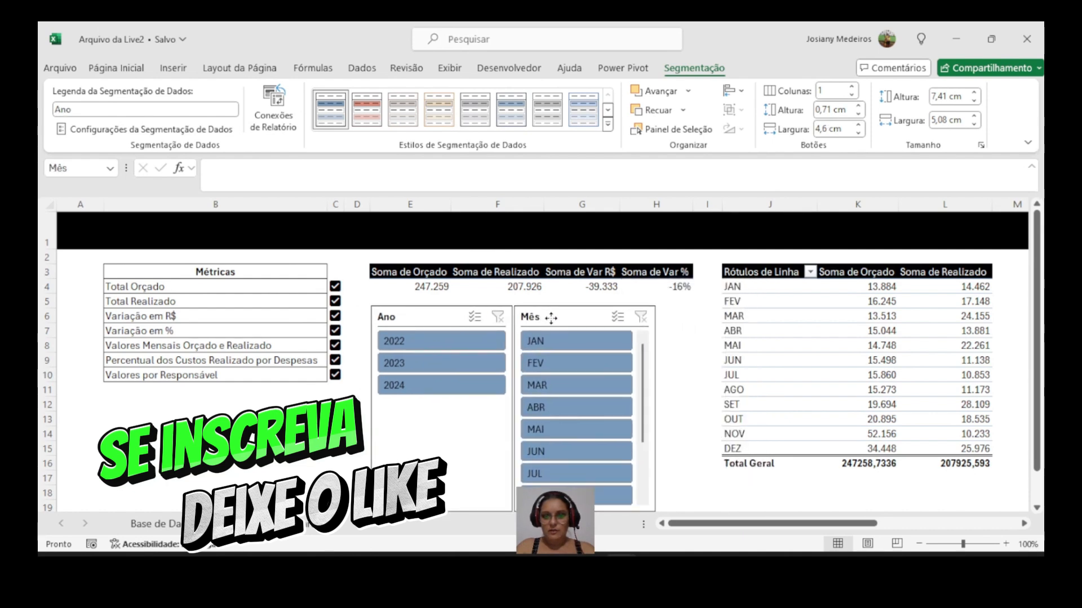
Step: Apply the black Escura slicer style to both the Mês and Ano slicers
{"action": "left_click", "coordinate": [608, 124]}
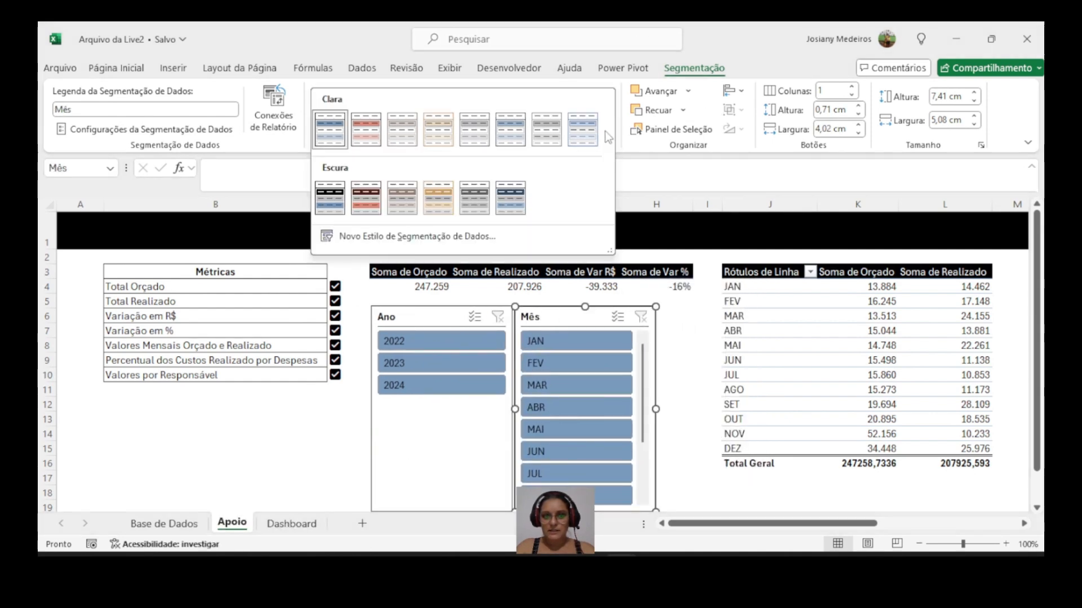
{"action": "left_click", "coordinate": [331, 205]}
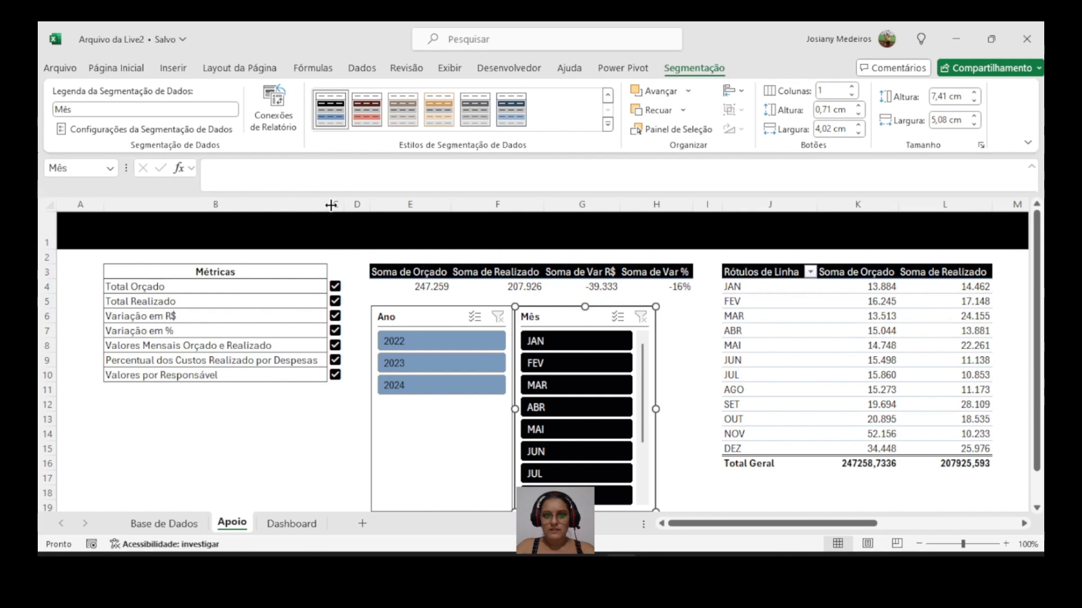
{"action": "left_click", "coordinate": [417, 320]}
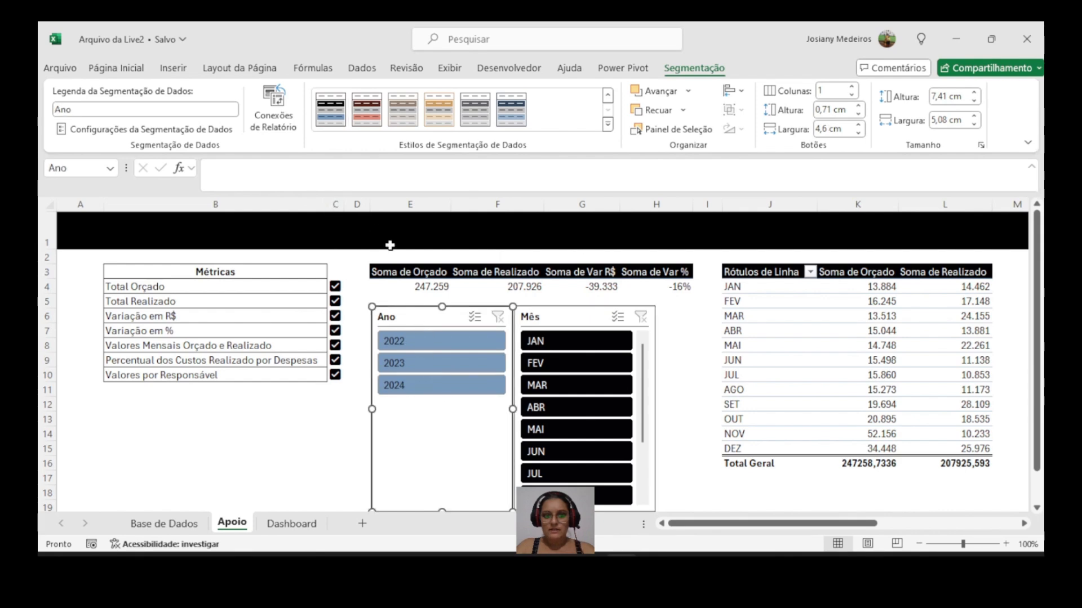
{"action": "left_click", "coordinate": [333, 125]}
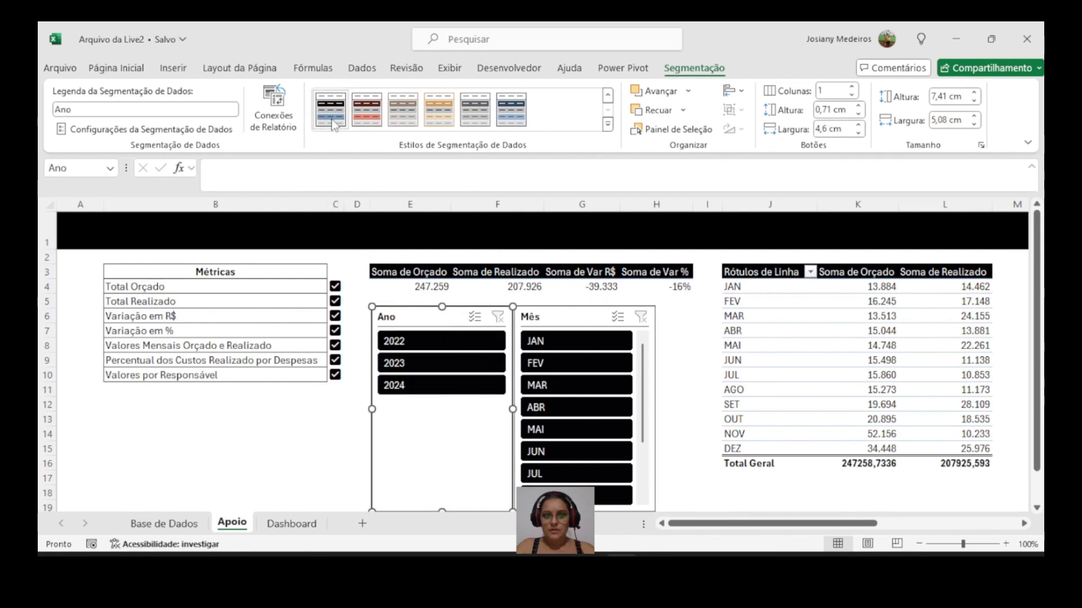
{"action": "left_click", "coordinate": [340, 464]}
{"action": "left_click", "coordinate": [452, 320]}
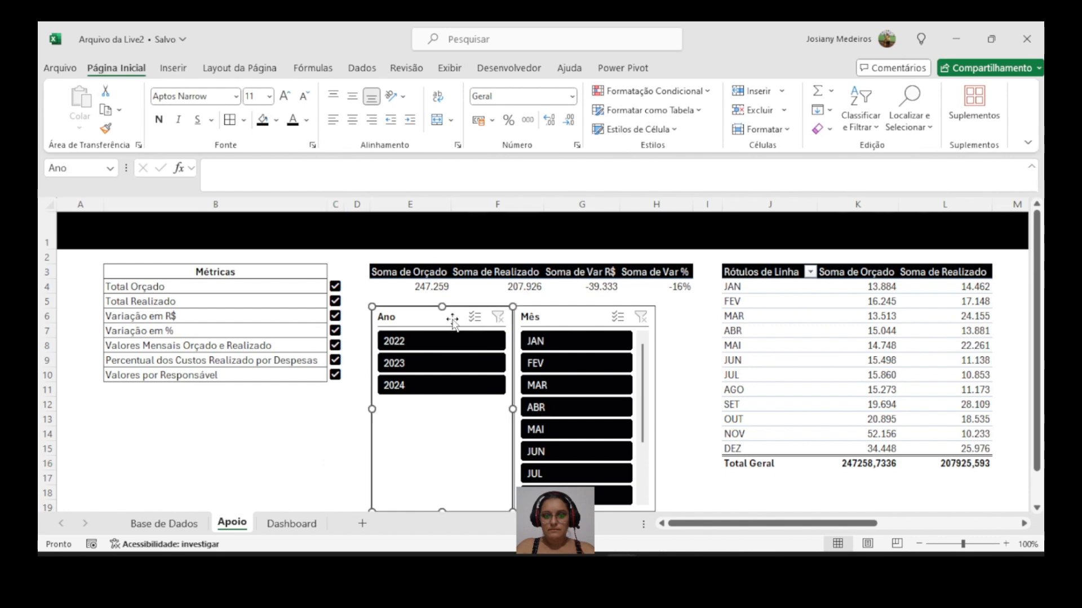
{"action": "left_click", "coordinate": [550, 317]}
{"action": "scroll", "coordinate": [533, 462], "scroll_direction": "down", "scroll_amount": 3}
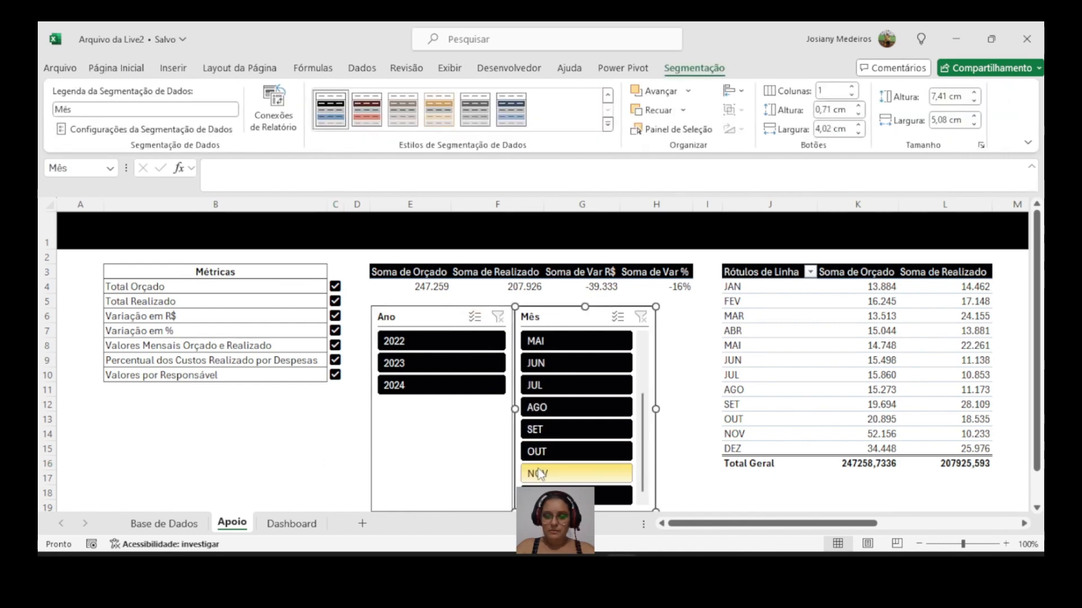
{"action": "scroll", "coordinate": [533, 473], "scroll_direction": "up", "scroll_amount": 3}
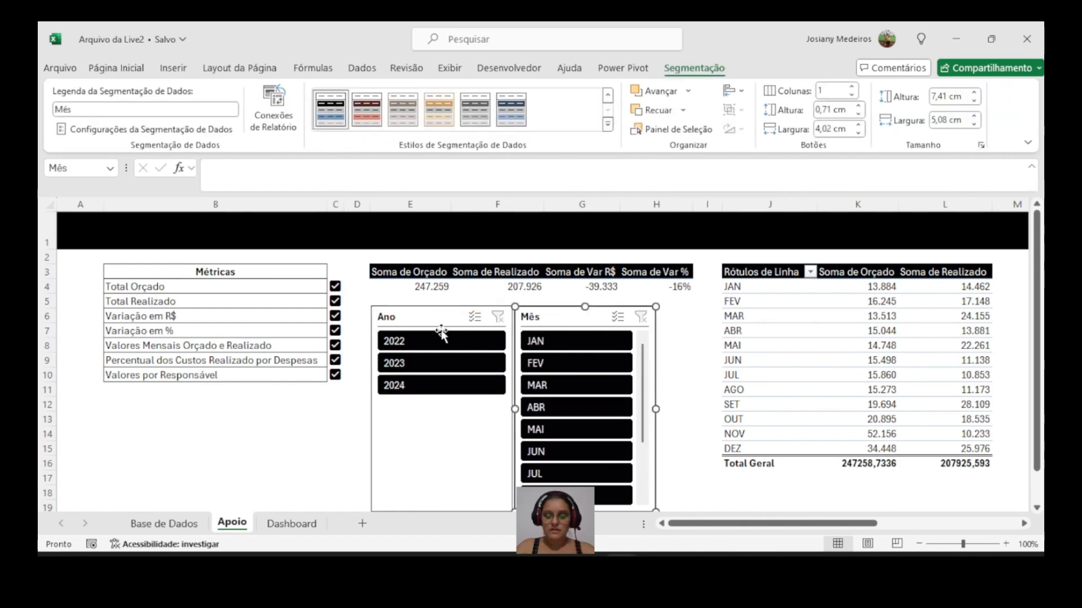
{"action": "left_click", "coordinate": [428, 321]}
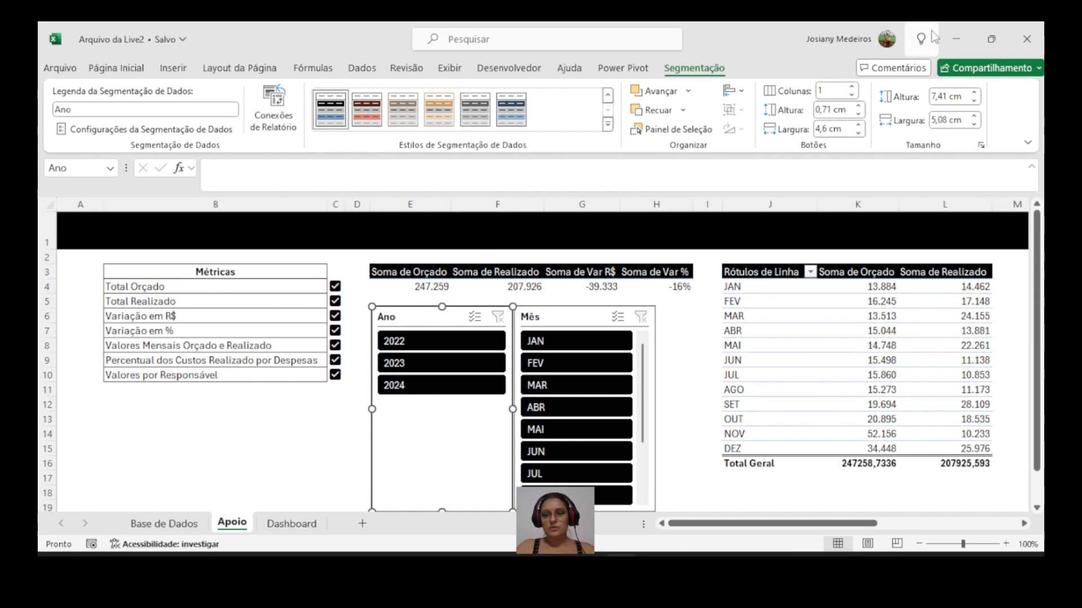
Step: Test the Ano slicer by switching repeatedly between 2022, 2023 and 2024, leaving 2022 selected
{"action": "left_click", "coordinate": [438, 338]}
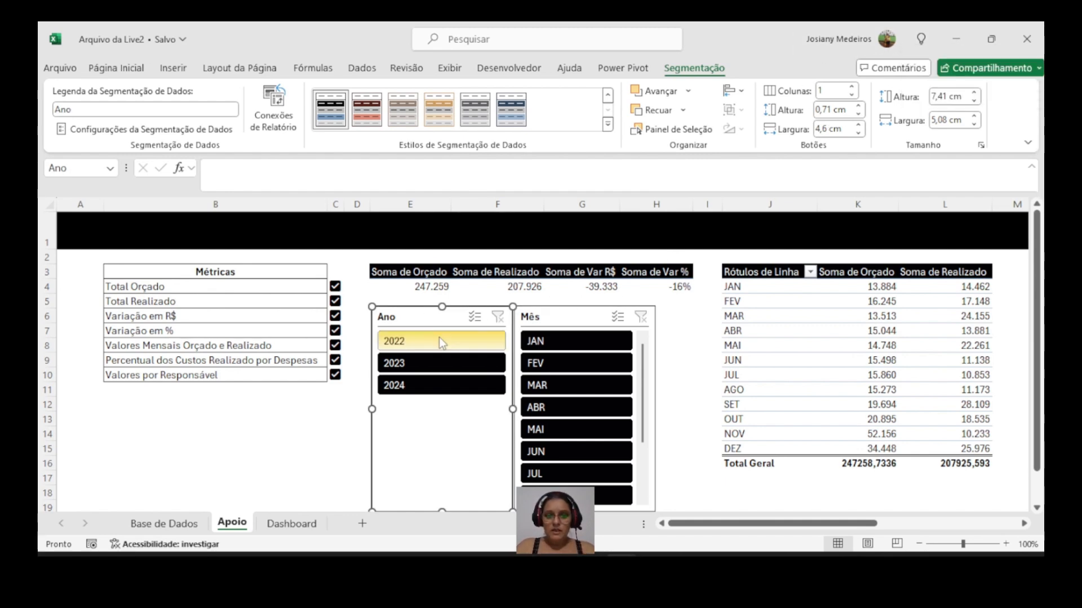
{"action": "left_click", "coordinate": [445, 363]}
{"action": "left_click", "coordinate": [448, 383]}
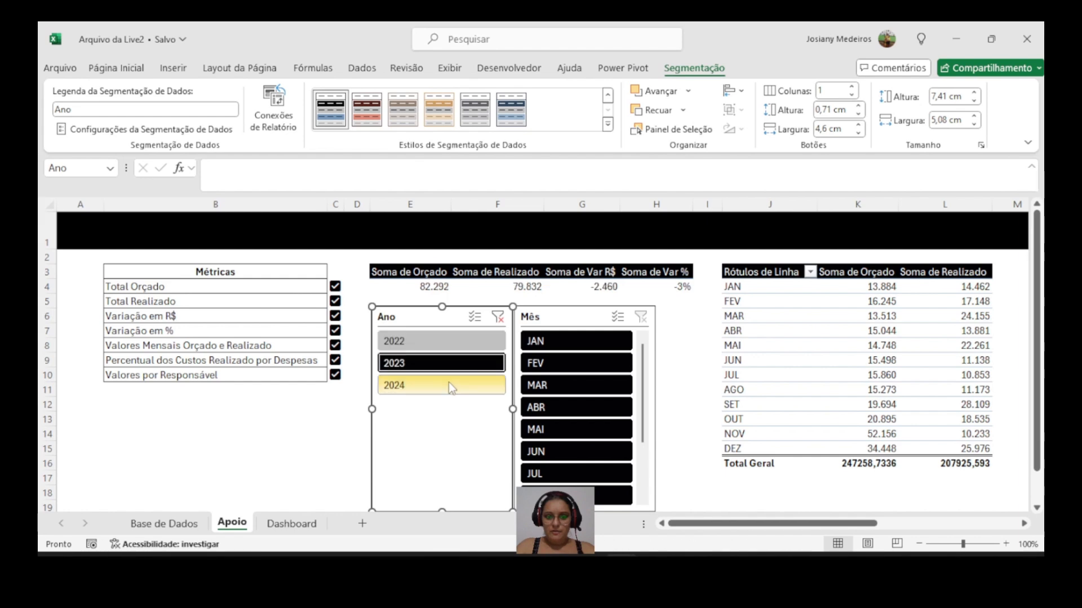
{"action": "left_click", "coordinate": [451, 342]}
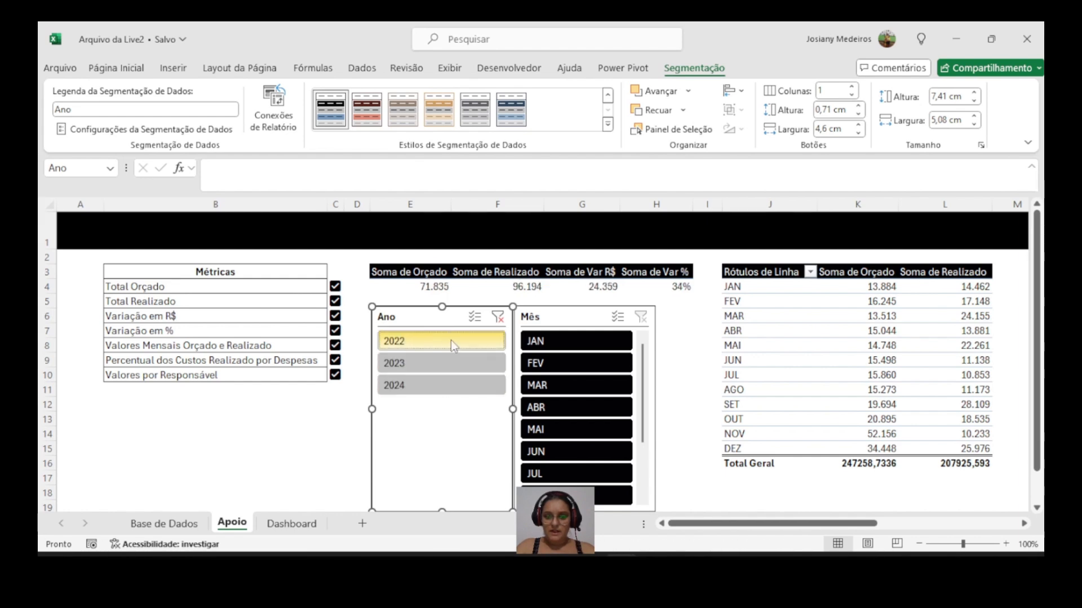
{"action": "left_click", "coordinate": [448, 363]}
{"action": "left_click", "coordinate": [447, 383]}
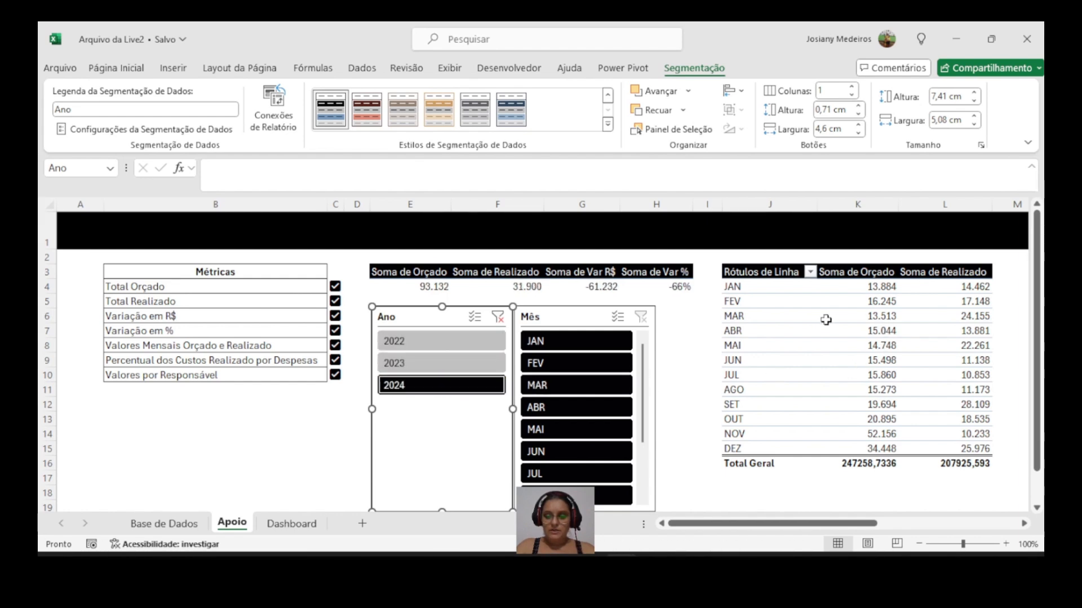
{"action": "left_click_drag", "start_coordinate": [817, 525], "coordinate": [843, 526]}
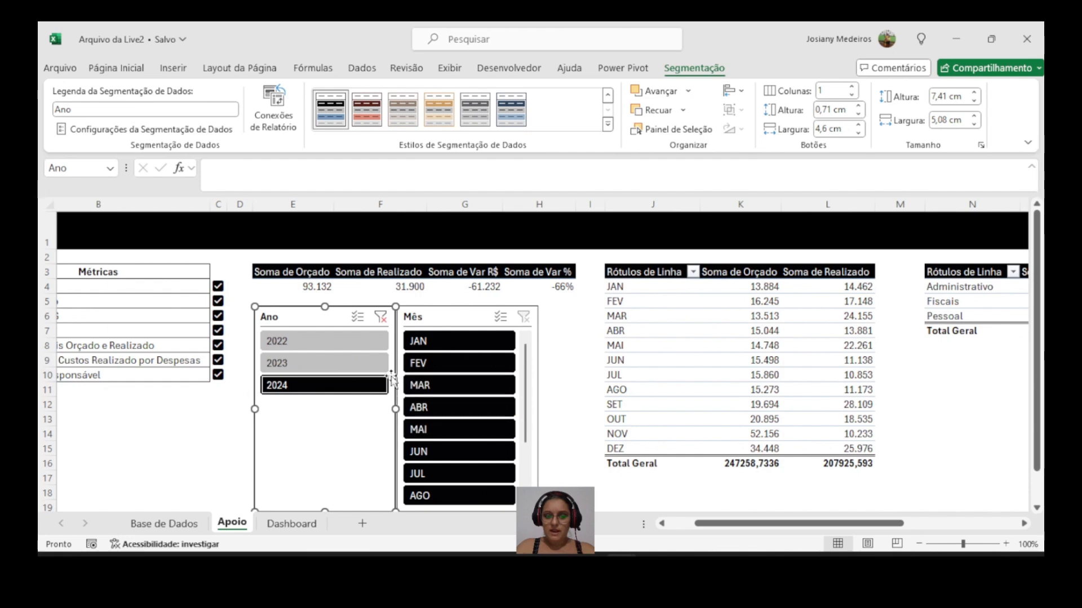
{"action": "left_click", "coordinate": [366, 363]}
{"action": "left_click", "coordinate": [356, 341]}
{"action": "left_click", "coordinate": [363, 383]}
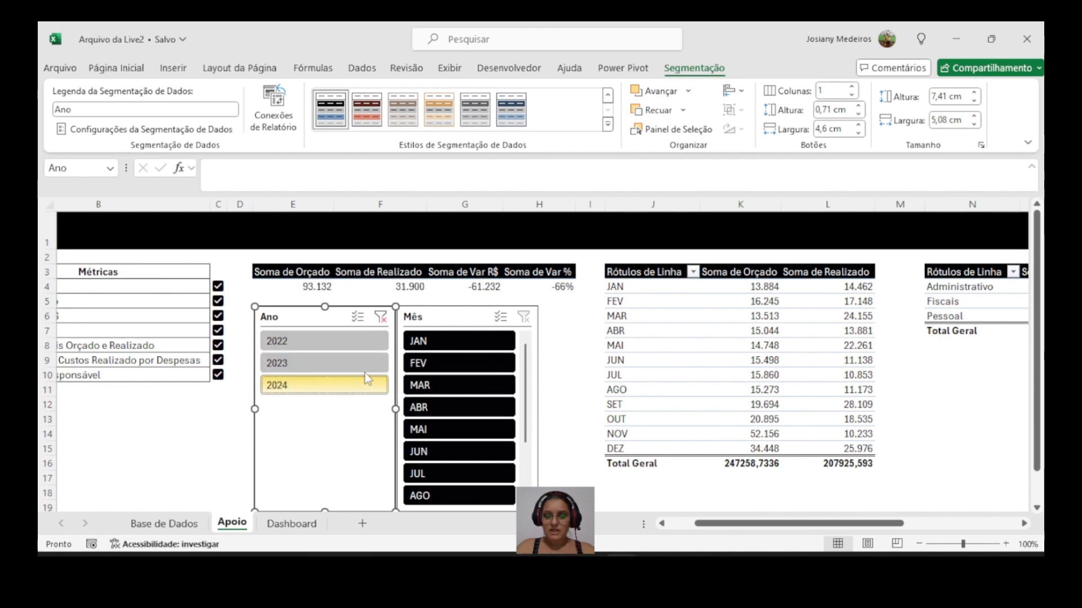
{"action": "left_click", "coordinate": [364, 361]}
{"action": "left_click", "coordinate": [359, 341]}
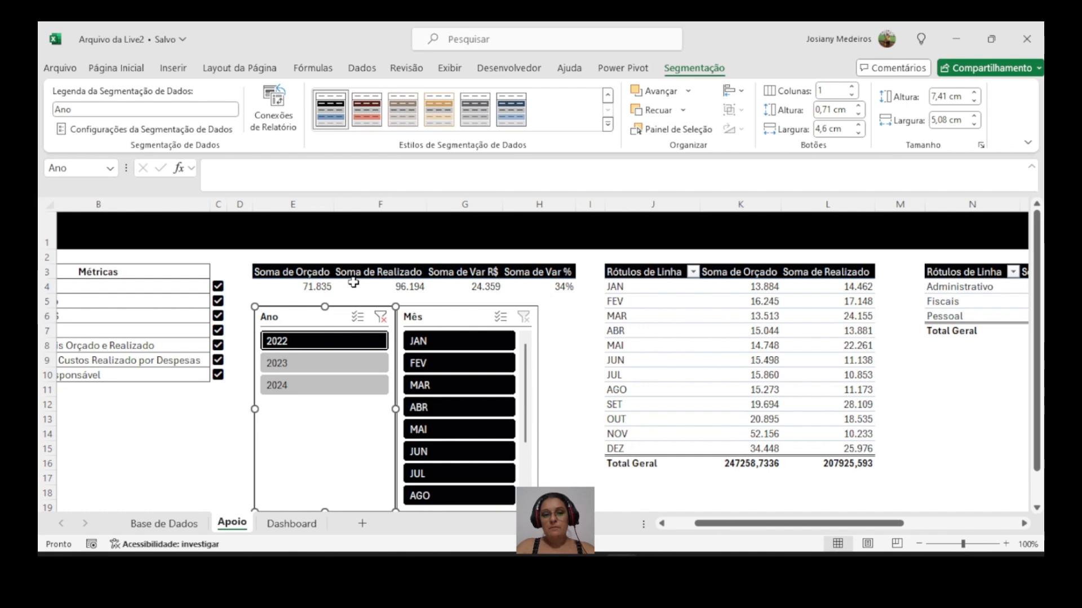
{"action": "mouse_move", "coordinate": [353, 282]}
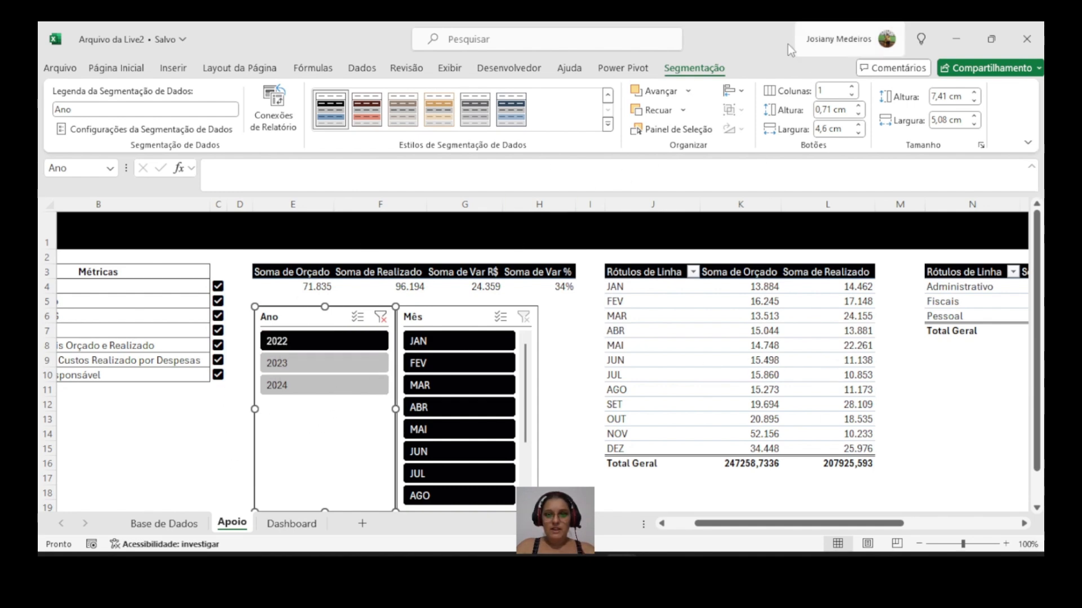
Step: Connect the Ano slicer to the % Custos Real, Total Orç x Real, Vlr Mensal Orç e Real and Vlr por Responsável pivot tables
{"action": "left_click", "coordinate": [165, 422]}
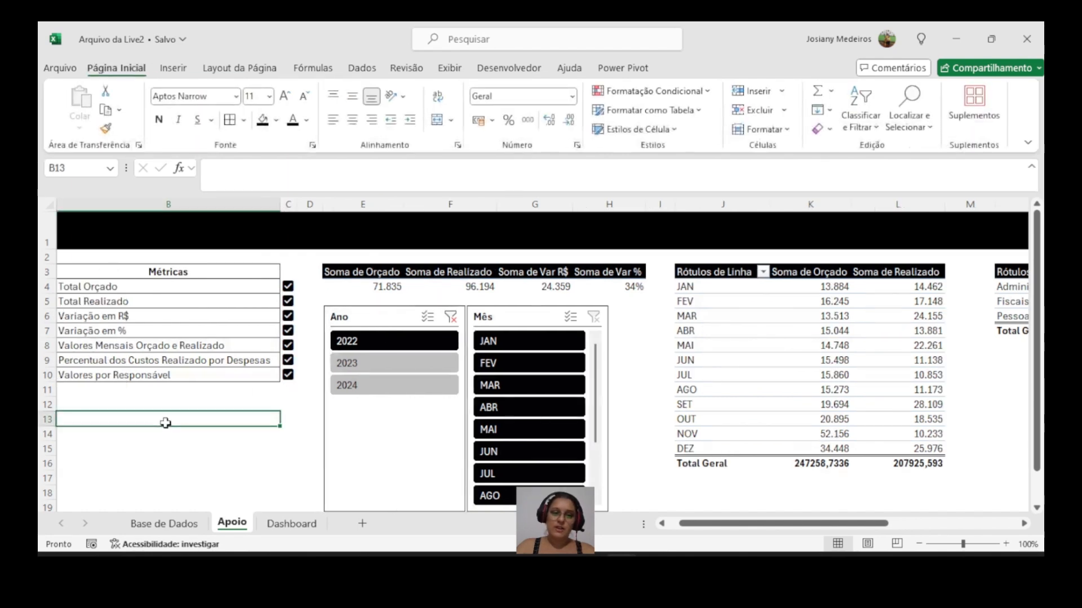
{"action": "left_click", "coordinate": [388, 317]}
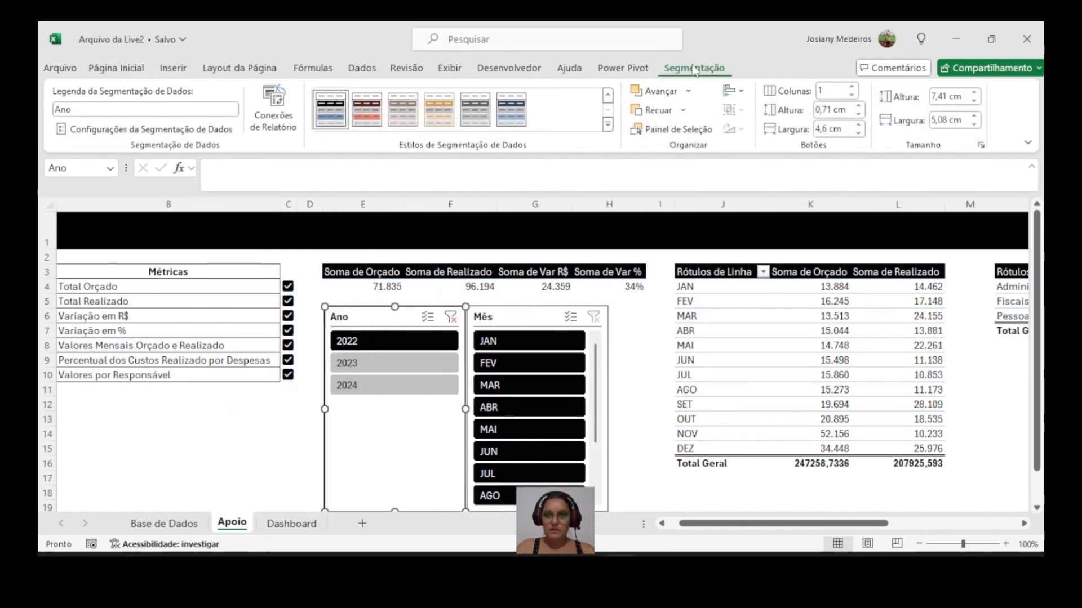
{"action": "left_click", "coordinate": [263, 127]}
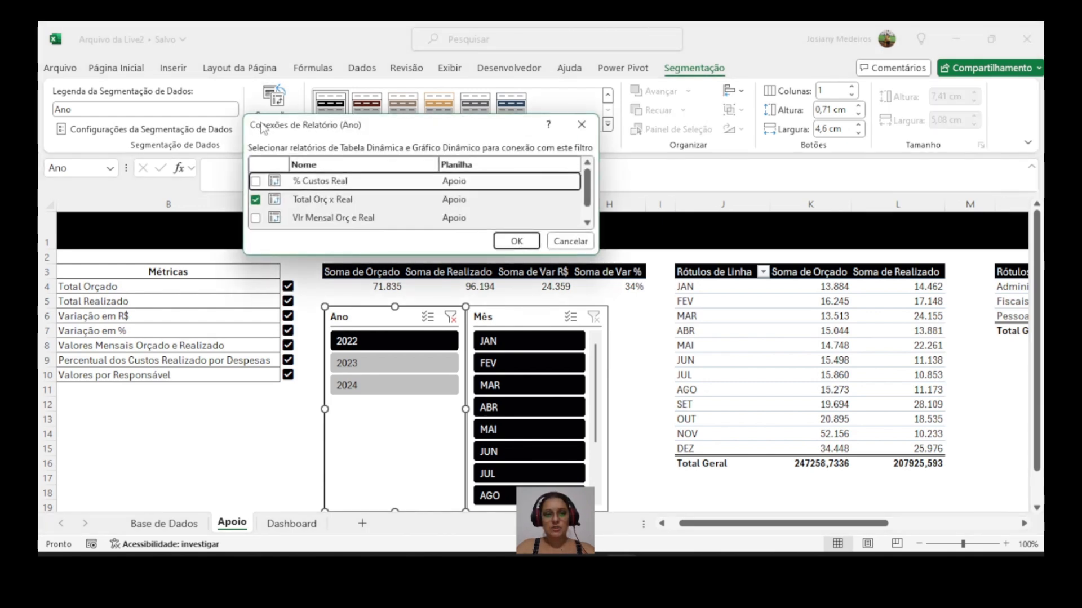
{"action": "left_click_drag", "start_coordinate": [383, 136], "coordinate": [311, 52]}
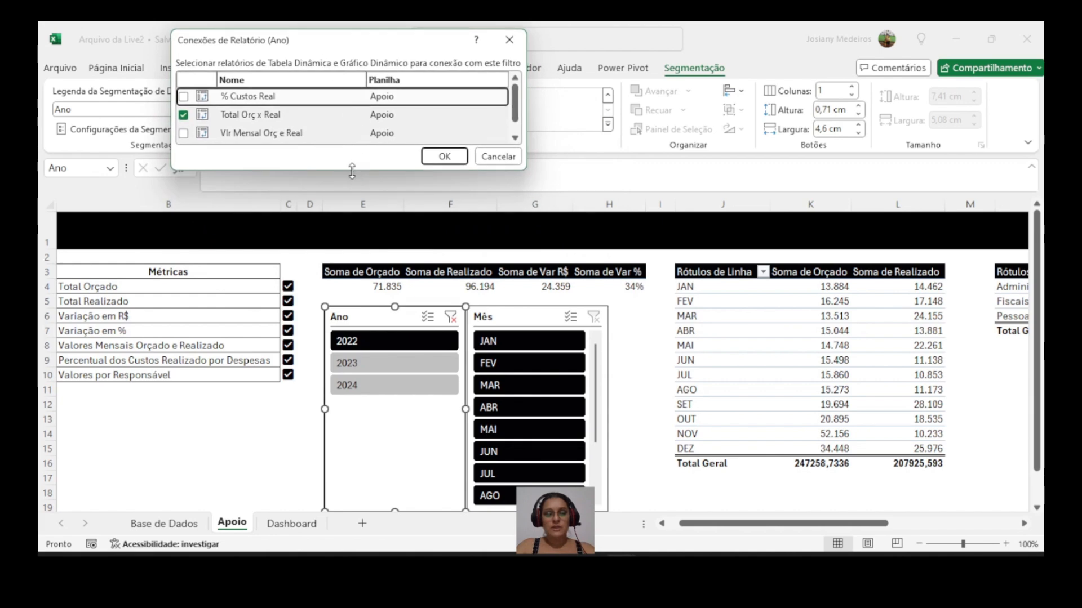
{"action": "left_click_drag", "start_coordinate": [353, 170], "coordinate": [360, 333]}
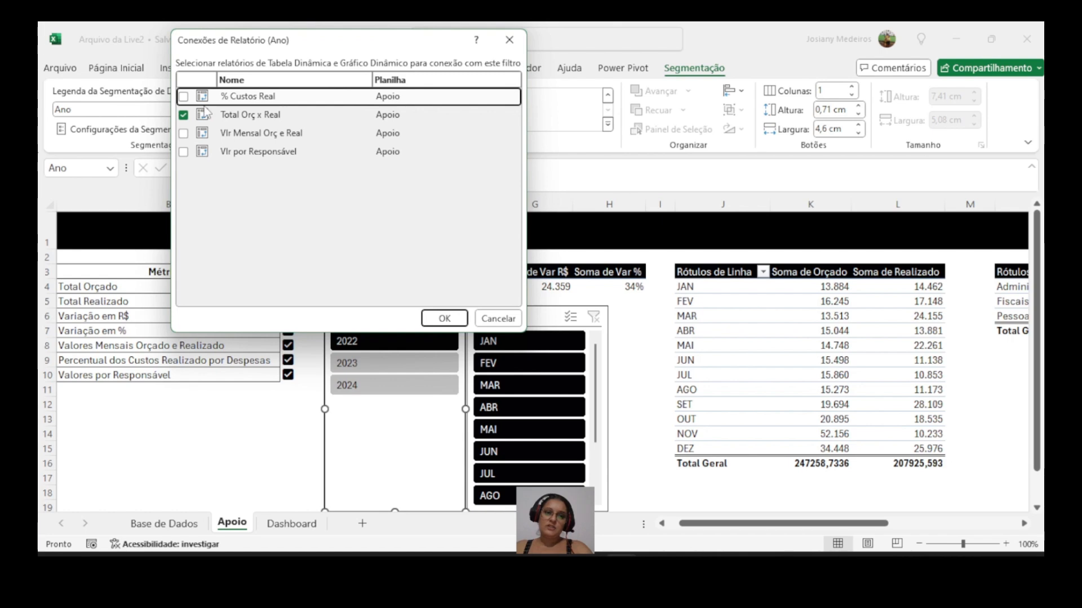
{"action": "left_click", "coordinate": [183, 133]}
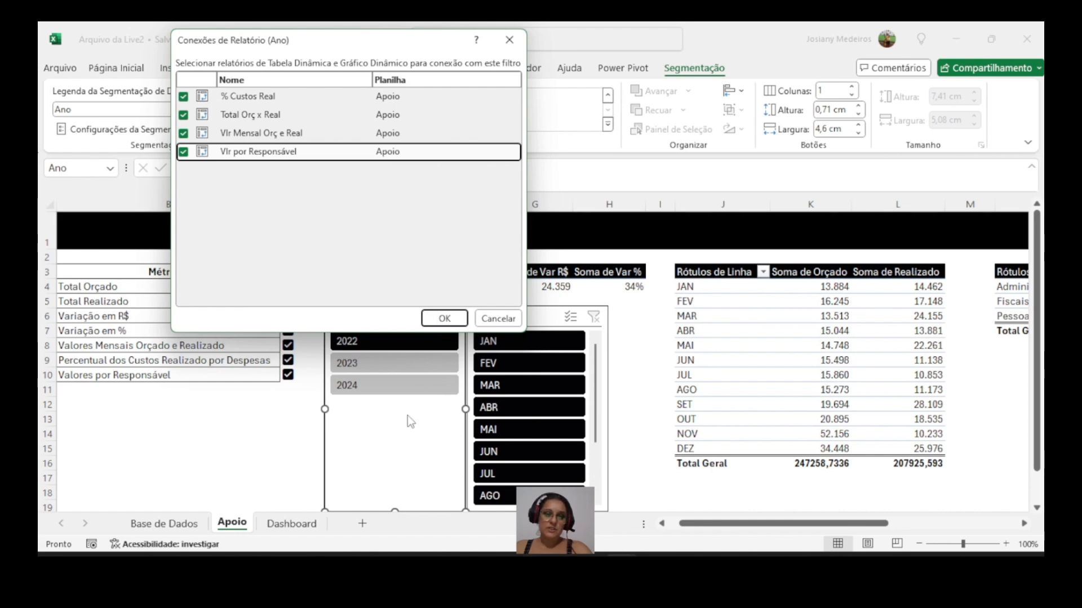
{"action": "left_click", "coordinate": [435, 319]}
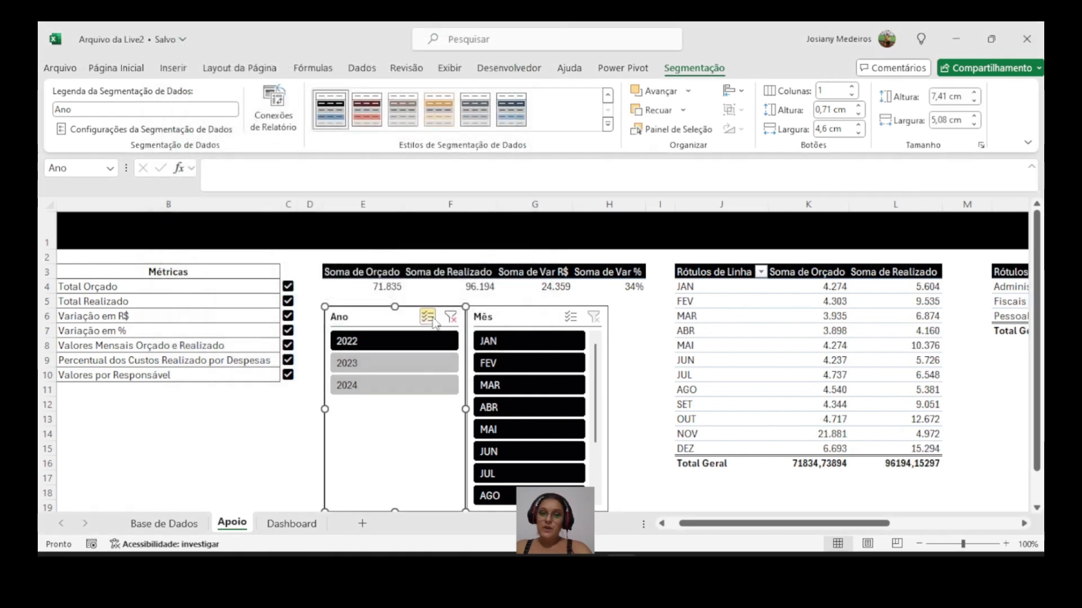
Step: Connect the Mês slicer to % Custos Real and Vlr por Responsável besides Total Orç x Real, leaving Vlr Mensal Orç e Real unconnected
{"action": "left_click", "coordinate": [516, 319]}
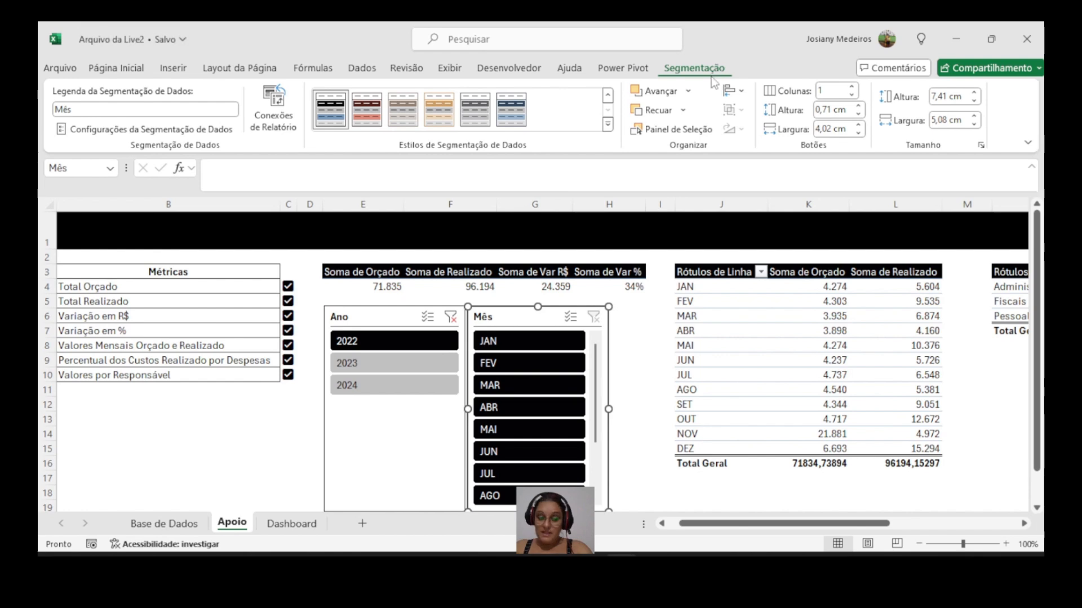
{"action": "left_click", "coordinate": [273, 107]}
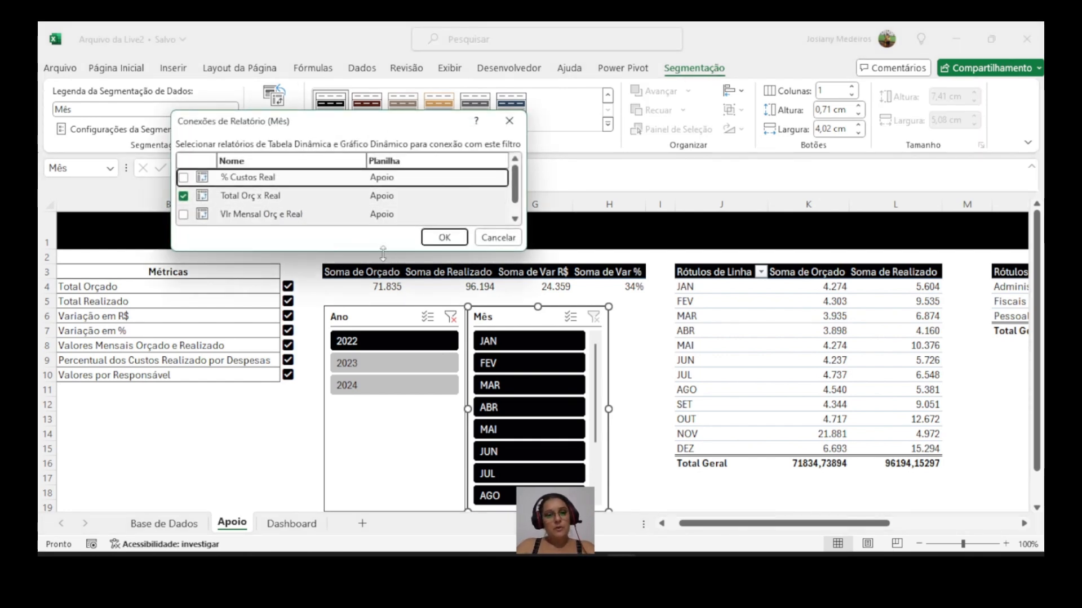
{"action": "left_click_drag", "start_coordinate": [382, 254], "coordinate": [383, 340]}
{"action": "left_click_drag", "start_coordinate": [353, 129], "coordinate": [313, 53]}
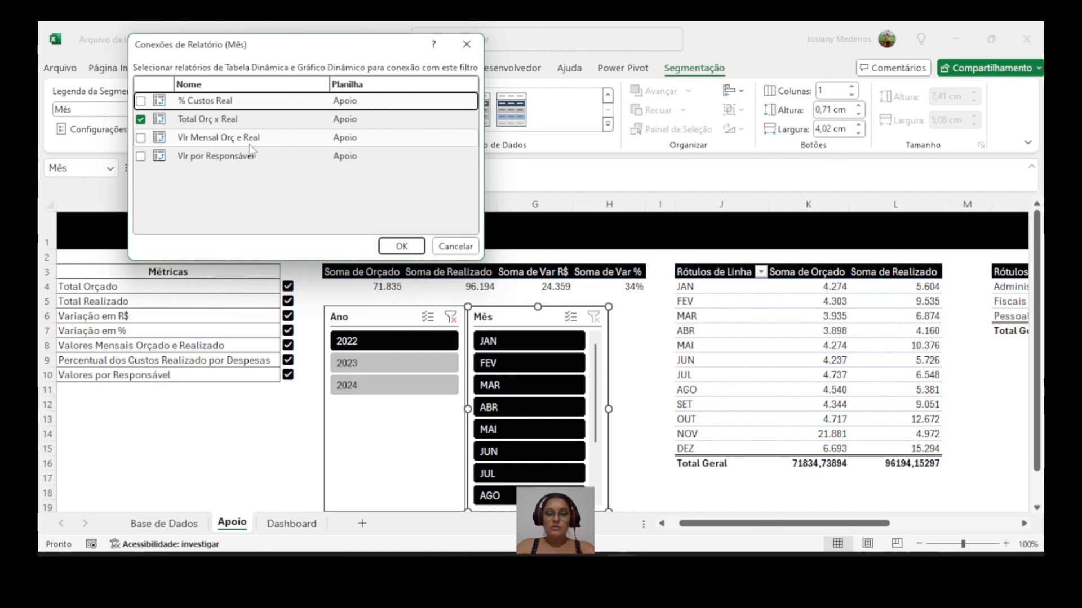
{"action": "left_click", "coordinate": [141, 101]}
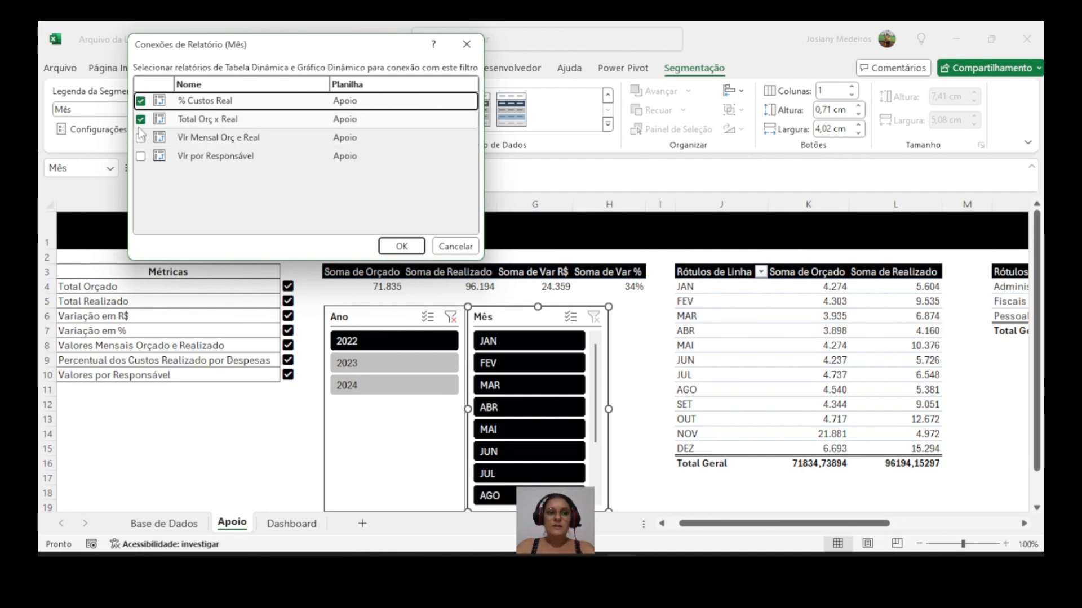
{"action": "left_click", "coordinate": [141, 156]}
{"action": "left_click", "coordinate": [399, 246]}
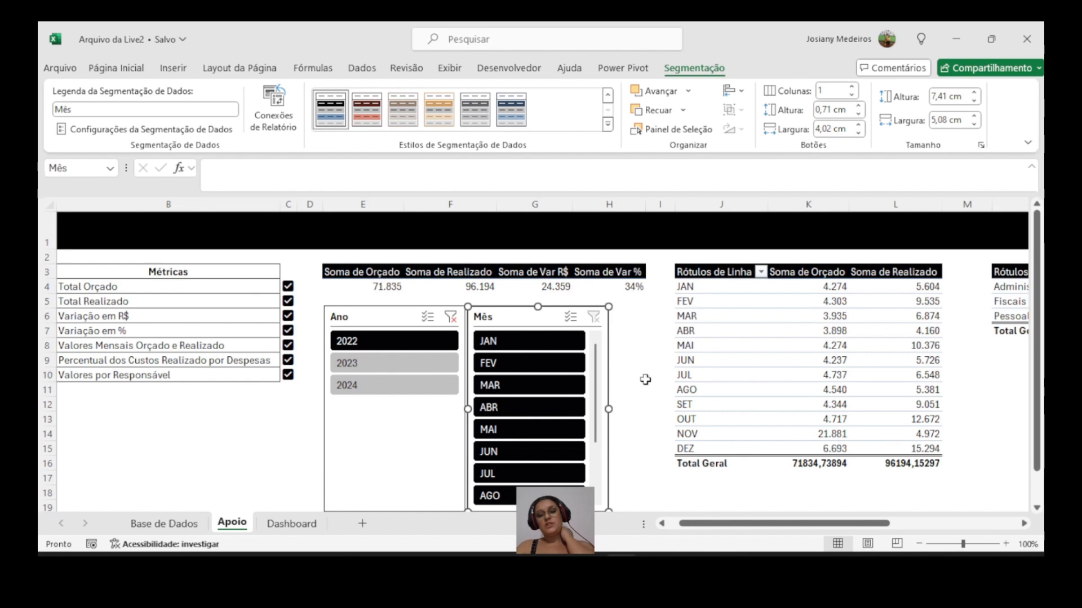
Step: Test the Mês slicer by switching through several months, and clear the filters of both the Mês and Ano slicers
{"action": "left_click", "coordinate": [501, 342]}
{"action": "left_click", "coordinate": [510, 366]}
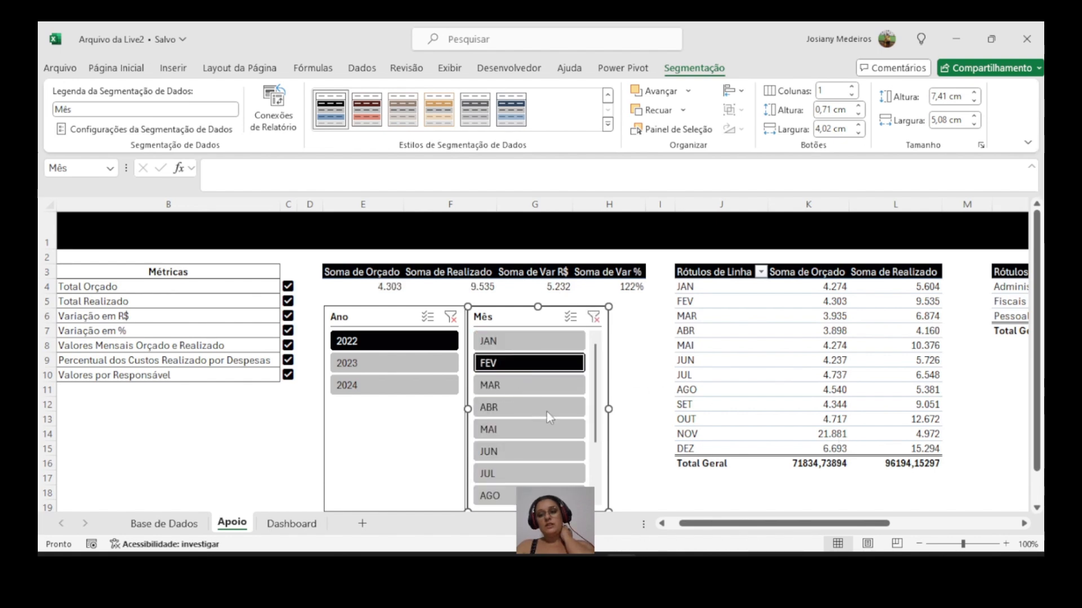
{"action": "left_click_drag", "start_coordinate": [698, 523], "coordinate": [749, 525]}
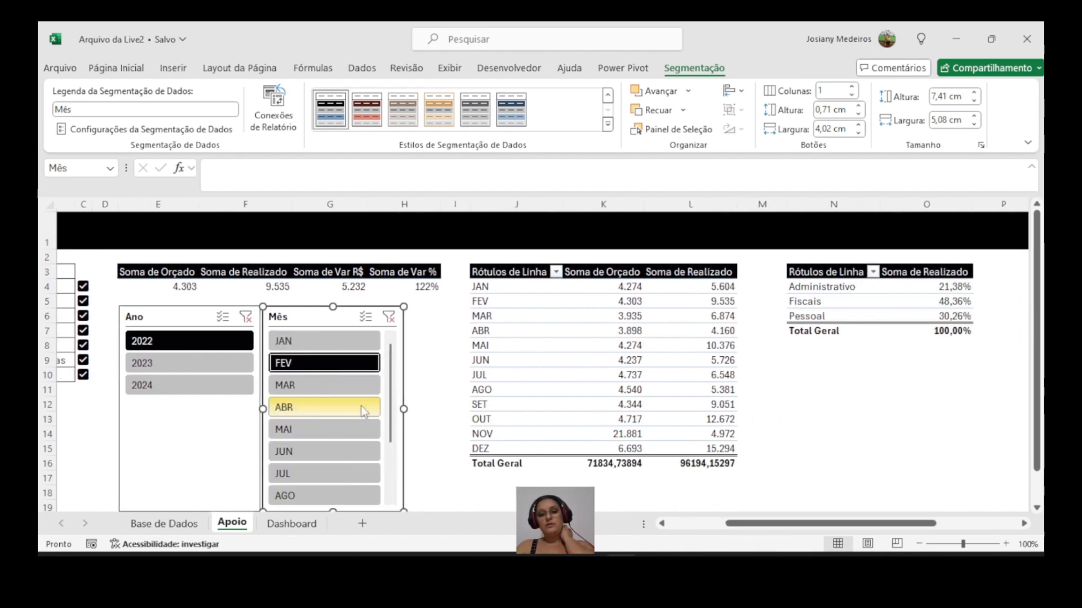
{"action": "left_click", "coordinate": [336, 406]}
{"action": "left_click", "coordinate": [336, 429]}
{"action": "left_click", "coordinate": [336, 451]}
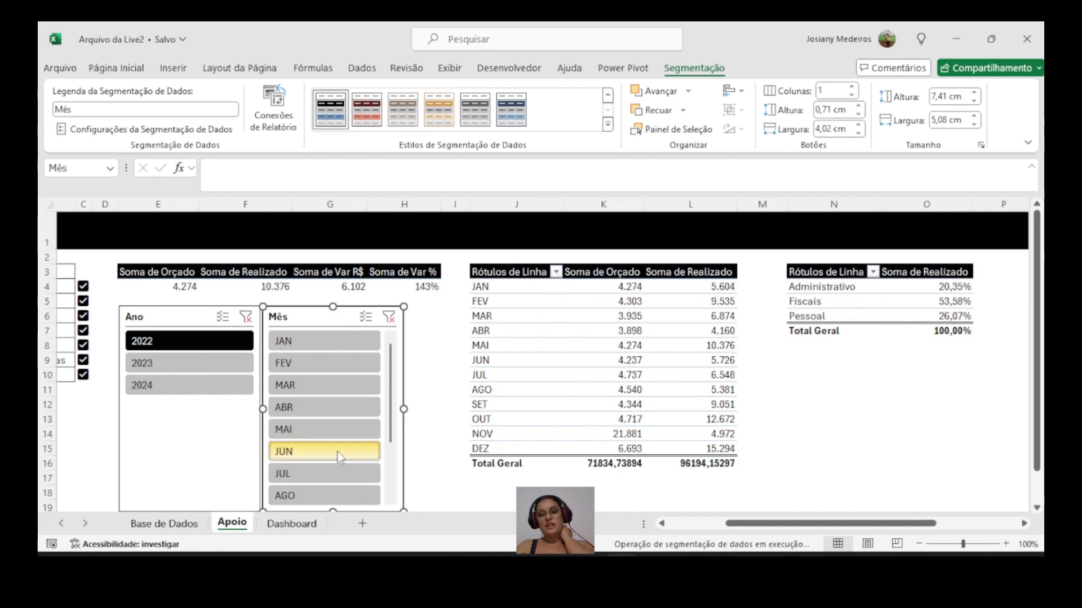
{"action": "left_click", "coordinate": [342, 497]}
{"action": "left_click", "coordinate": [338, 342]}
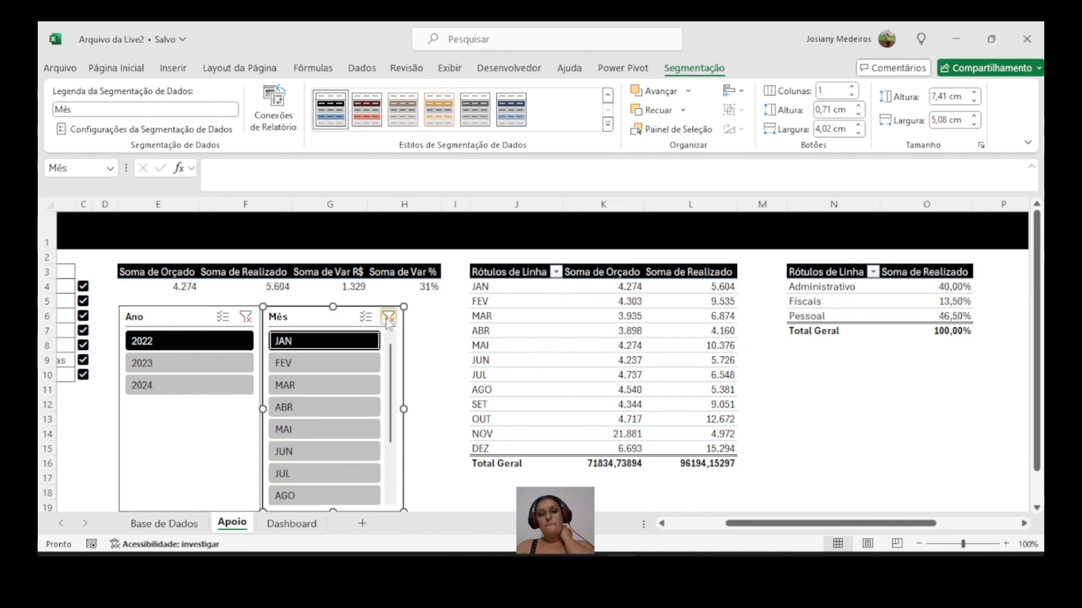
{"action": "left_click", "coordinate": [388, 319]}
{"action": "left_click", "coordinate": [246, 317]}
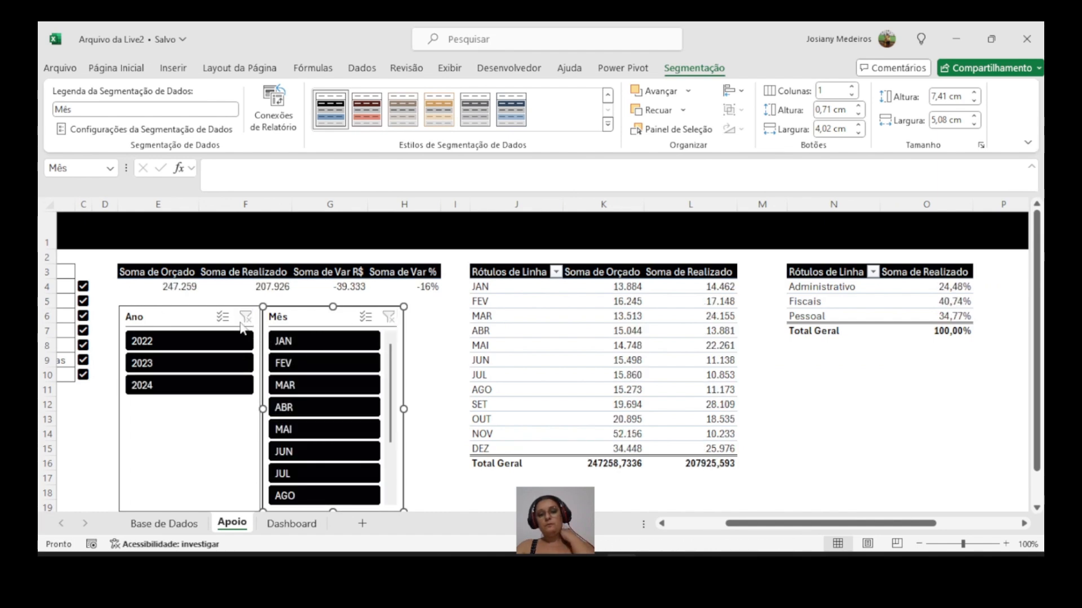
Step: Cut the Ano and Mês slicers from the Apoio sheet and paste them into the Dashboard, stacked in the black side band with Ano above
{"action": "left_click_drag", "start_coordinate": [313, 326], "coordinate": [348, 322]}
{"action": "left_click_drag", "start_coordinate": [189, 315], "coordinate": [215, 309]}
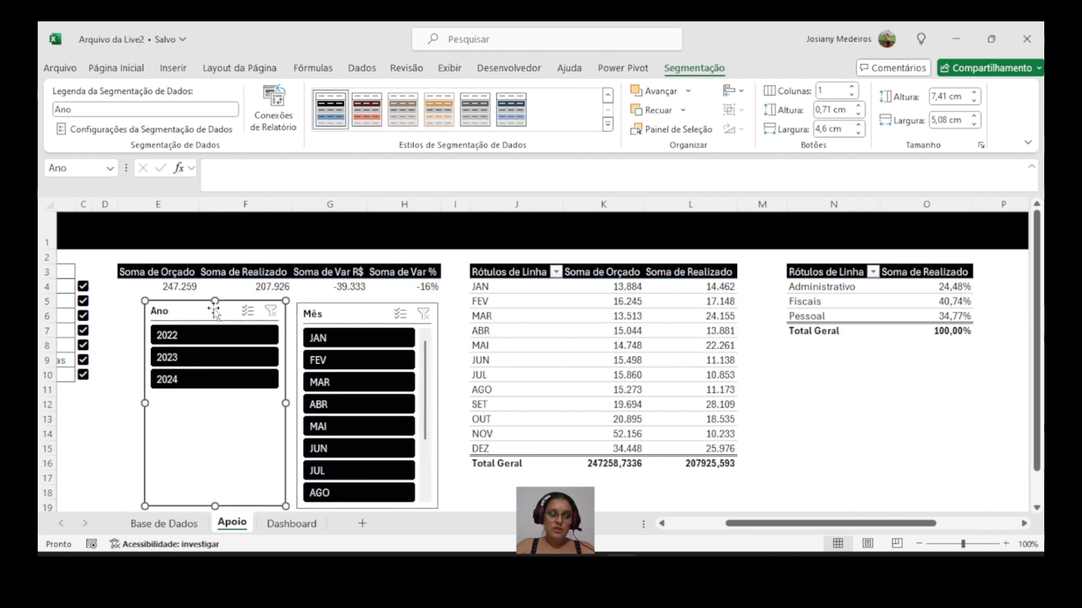
{"action": "left_click", "coordinate": [342, 319], "text": "ctrl"}
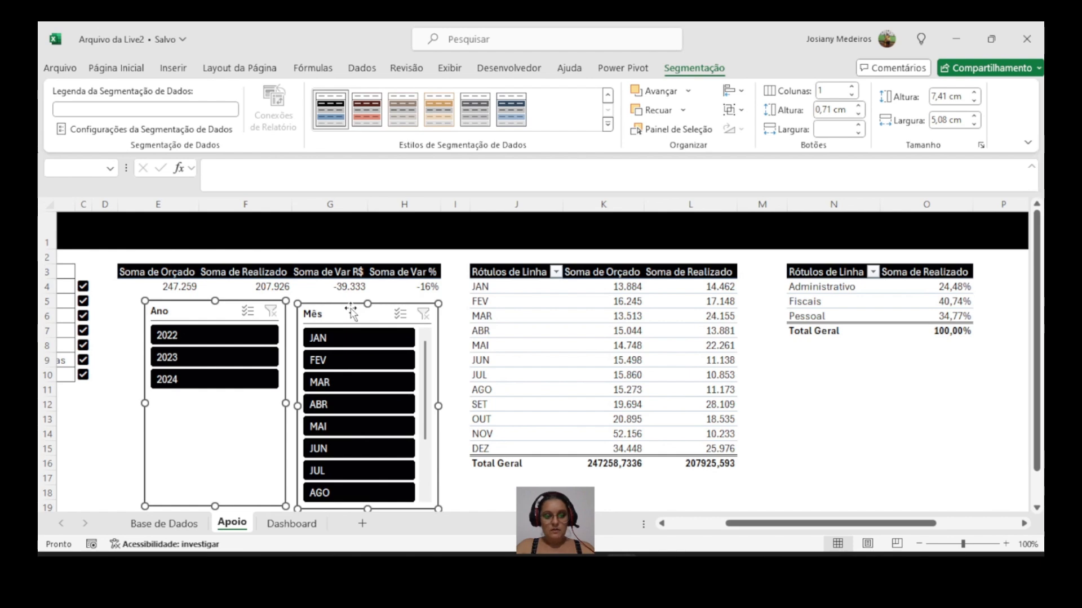
{"action": "key", "text": "ctrl+x"}
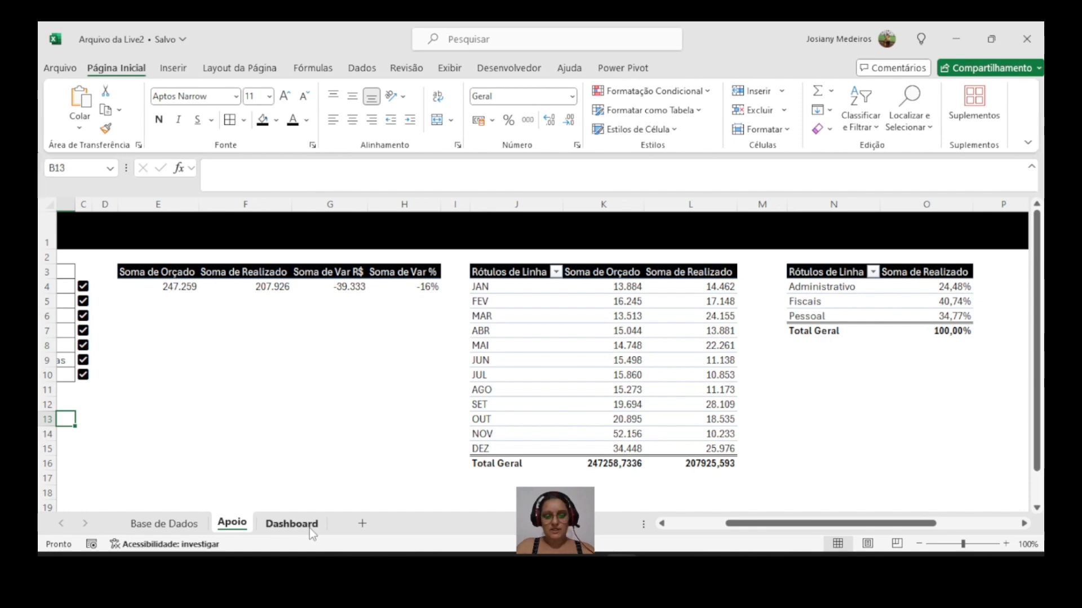
{"action": "left_click", "coordinate": [309, 527]}
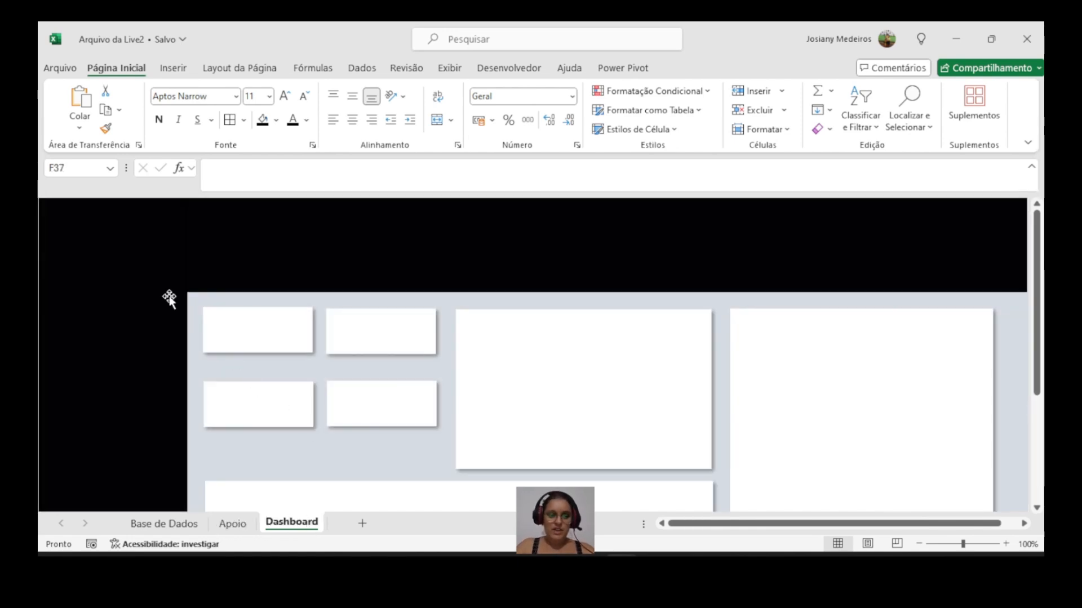
{"action": "left_click_drag", "start_coordinate": [756, 523], "coordinate": [681, 517]}
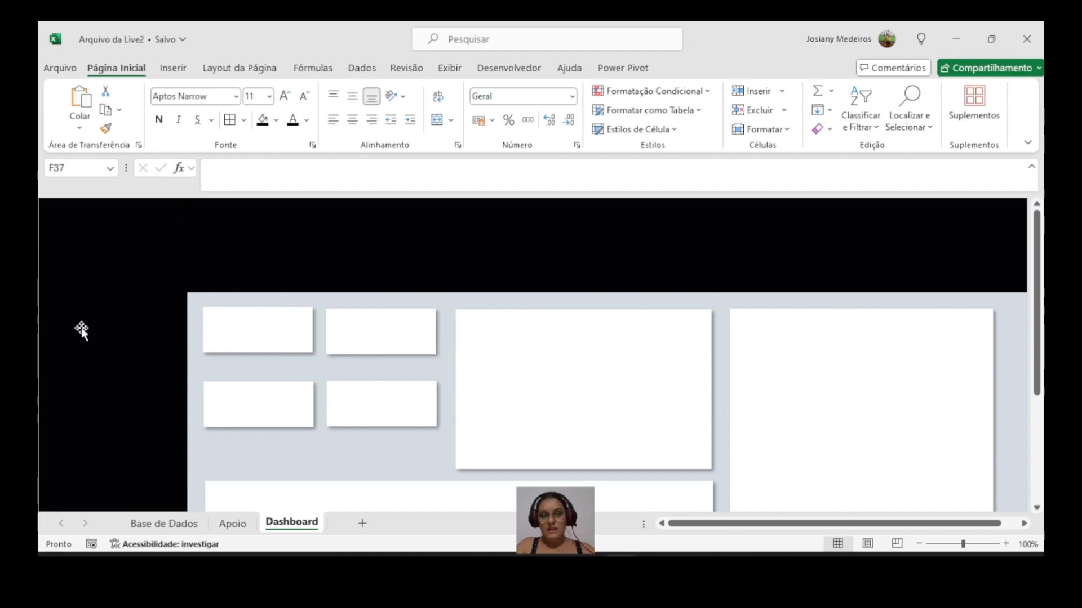
{"action": "left_click", "coordinate": [267, 266]}
{"action": "key", "text": "ctrl+v"}
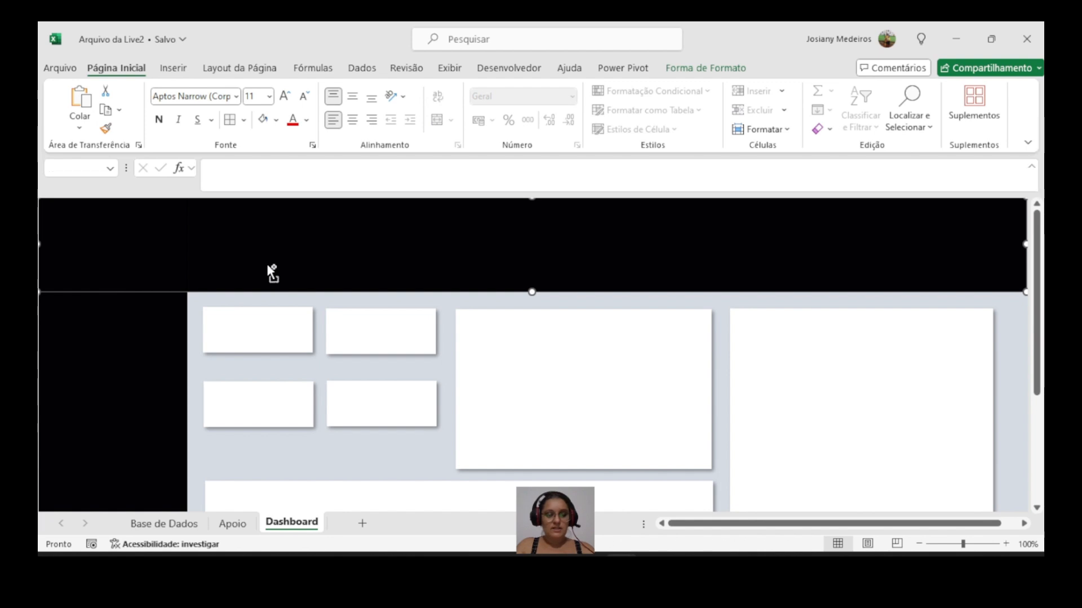
{"action": "left_click_drag", "start_coordinate": [106, 295], "coordinate": [104, 408]}
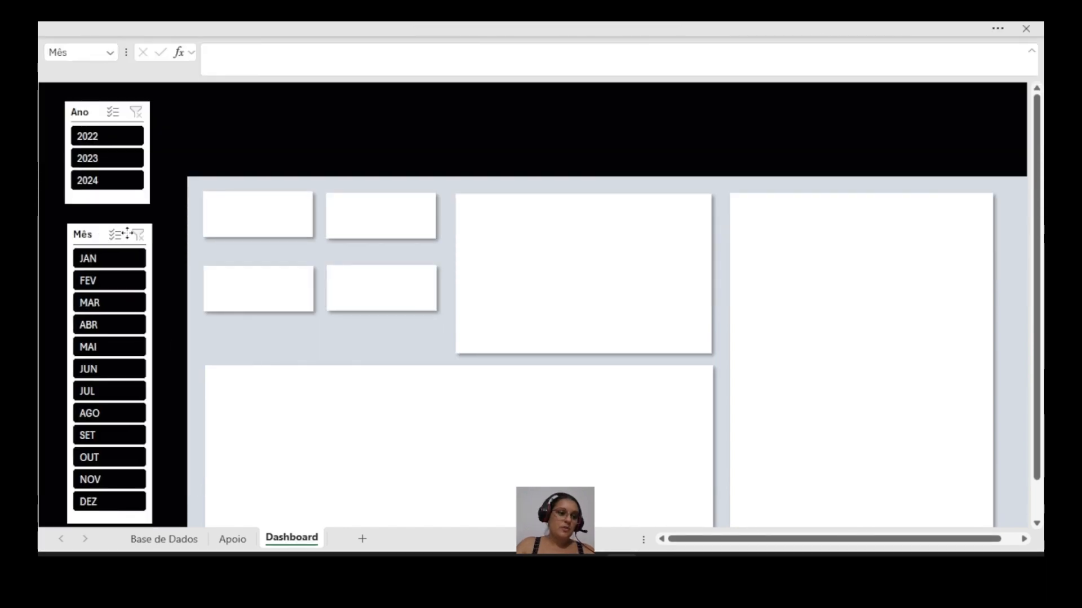
Step: Move the Mês slicer beside the Ano slicer at the dashboard's header and set it to 12 columns
{"action": "left_click_drag", "start_coordinate": [85, 232], "coordinate": [220, 108]}
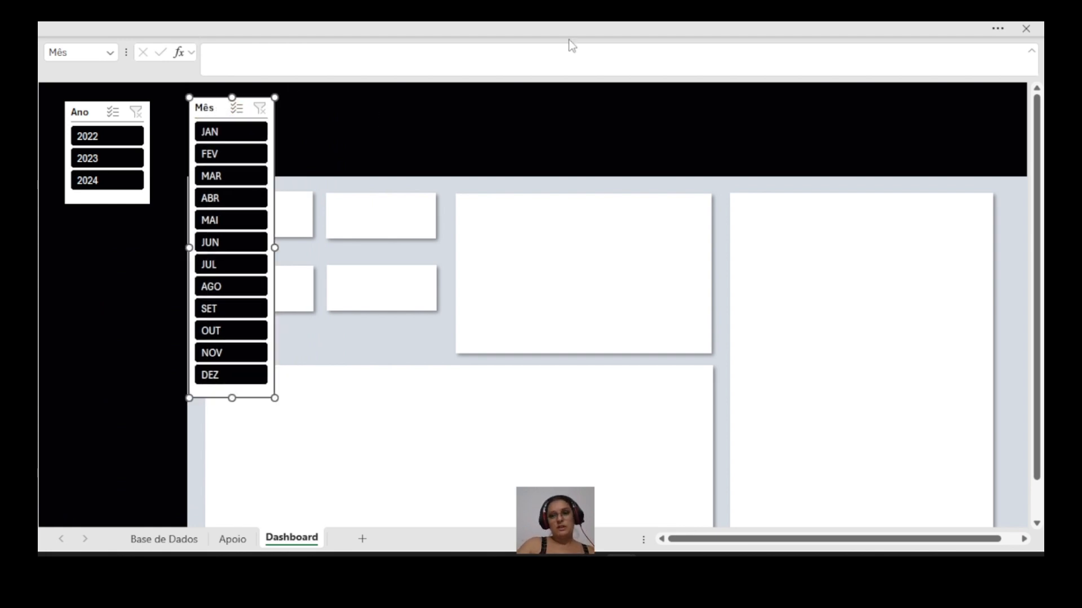
{"action": "left_click", "coordinate": [998, 29]}
{"action": "left_click", "coordinate": [691, 68]}
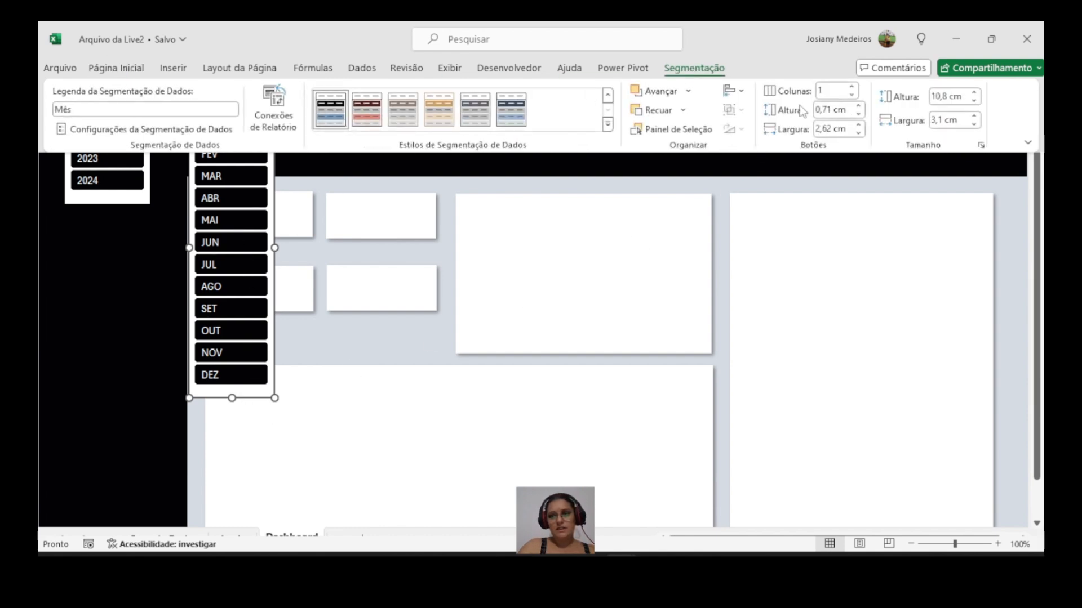
{"action": "left_click", "coordinate": [853, 88]}
{"action": "left_click", "coordinate": [853, 89]}
{"action": "left_click", "coordinate": [853, 89]}
{"action": "left_click", "coordinate": [853, 88]}
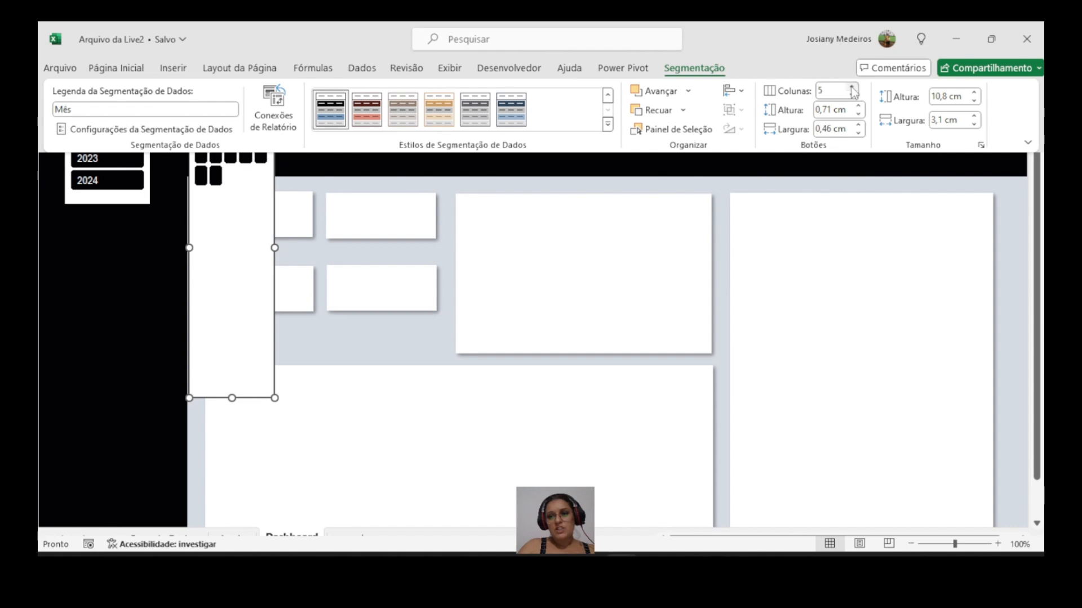
{"action": "left_click", "coordinate": [853, 88]}
{"action": "left_click", "coordinate": [853, 88]}
{"action": "left_click", "coordinate": [853, 89]}
{"action": "left_click", "coordinate": [853, 88]}
{"action": "left_click", "coordinate": [853, 89]}
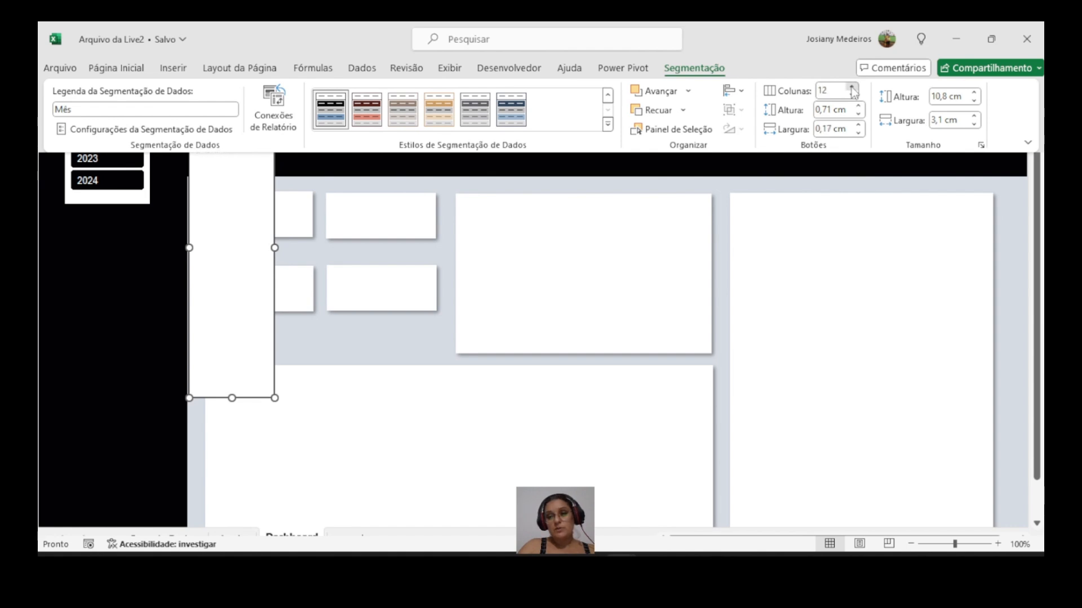
{"action": "left_click", "coordinate": [1000, 451]}
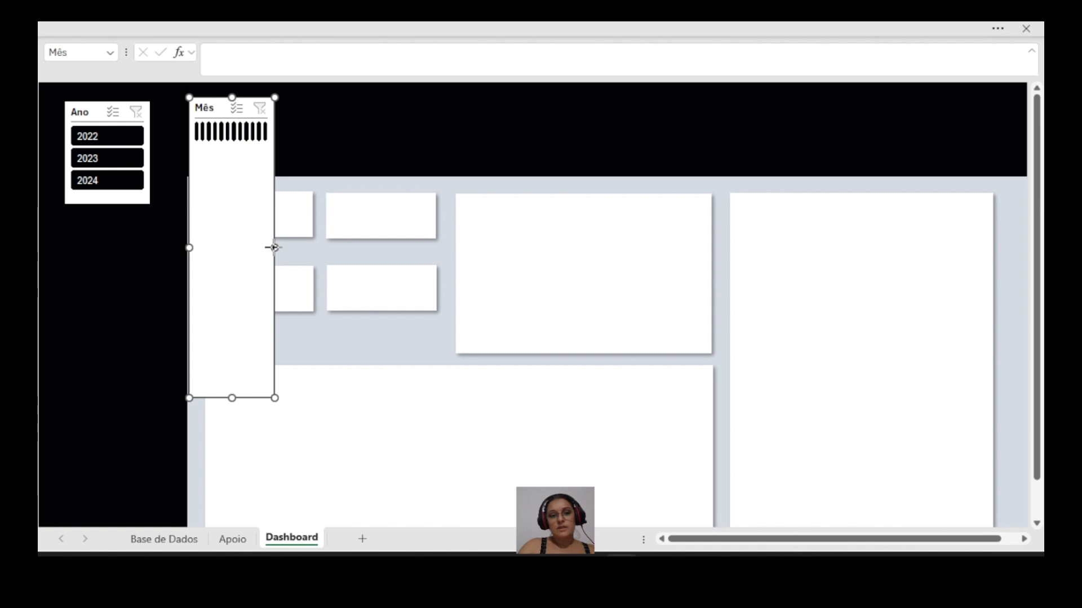
Step: Reshape the Mês slicer into a wide, low strip with all months in one row and place it at the header band's right end
{"action": "left_click_drag", "start_coordinate": [275, 247], "coordinate": [696, 205]}
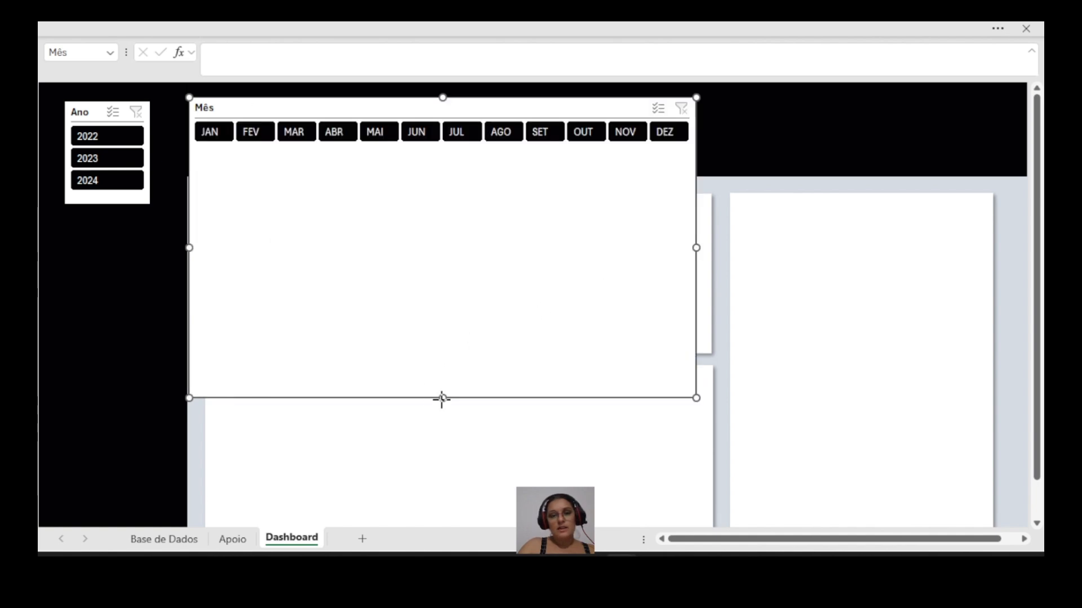
{"action": "left_click_drag", "start_coordinate": [442, 399], "coordinate": [432, 162]}
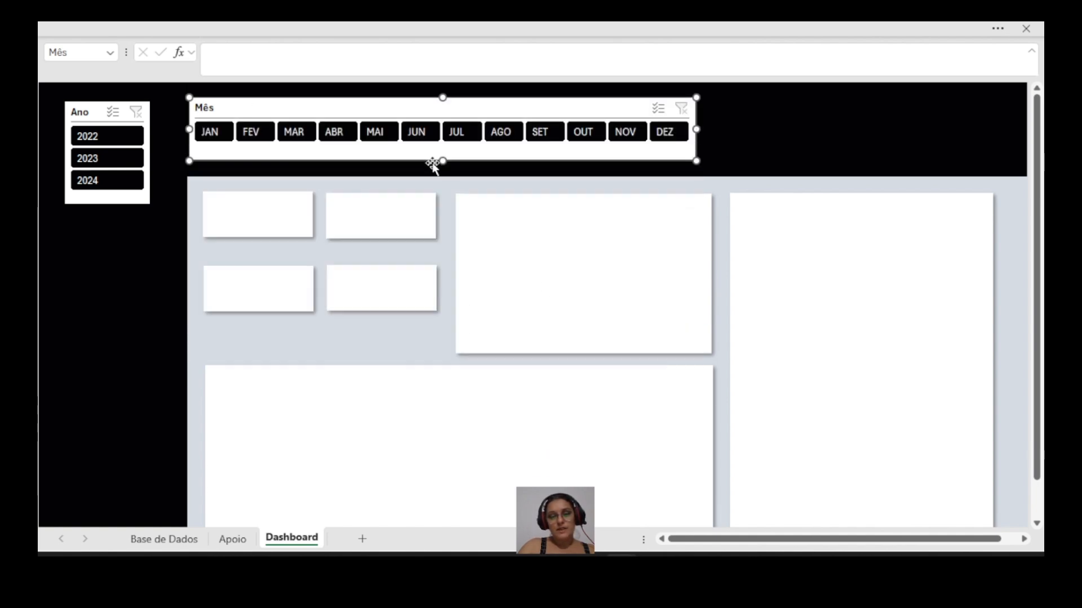
{"action": "left_click_drag", "start_coordinate": [358, 95], "coordinate": [664, 106]}
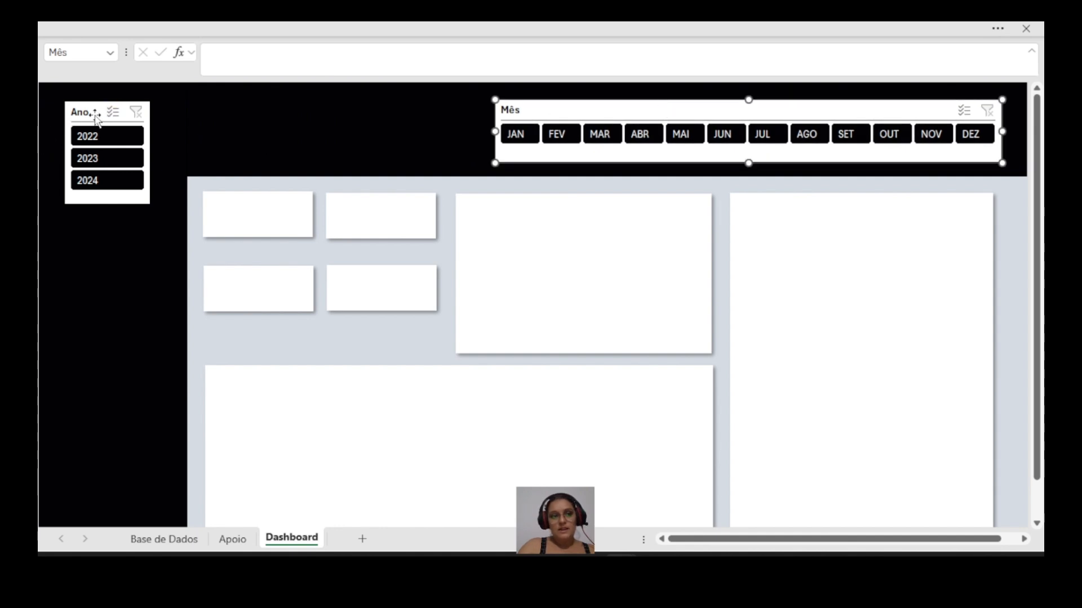
Step: Move the Ano slicer into the header band beside Mês, set it to 3 columns and reshape it into a low strip
{"action": "left_click_drag", "start_coordinate": [97, 113], "coordinate": [344, 110]}
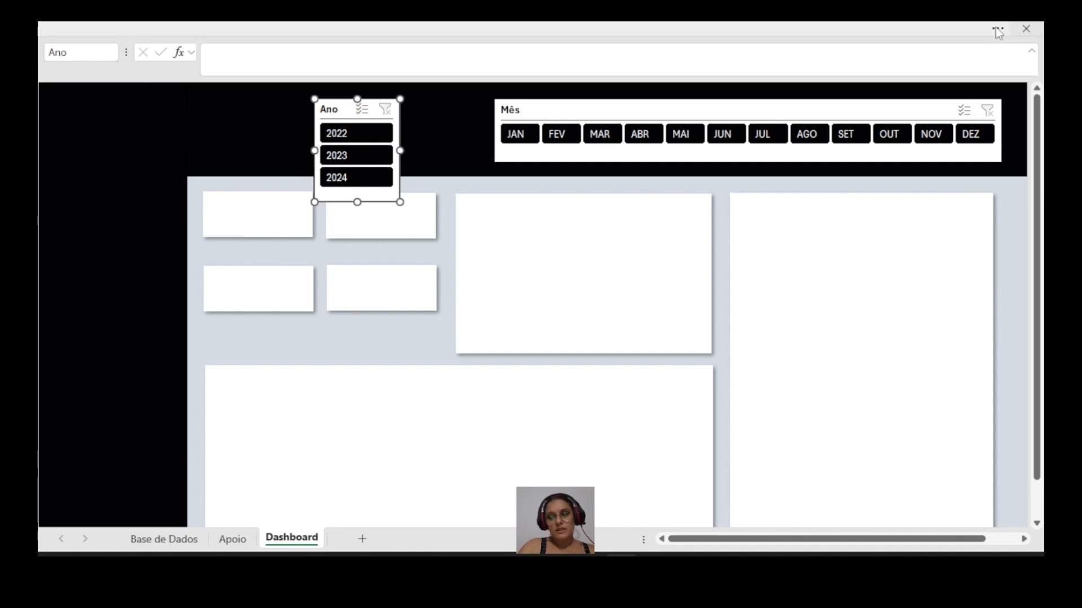
{"action": "left_click", "coordinate": [997, 32]}
{"action": "left_click", "coordinate": [853, 87]}
{"action": "left_click", "coordinate": [852, 87]}
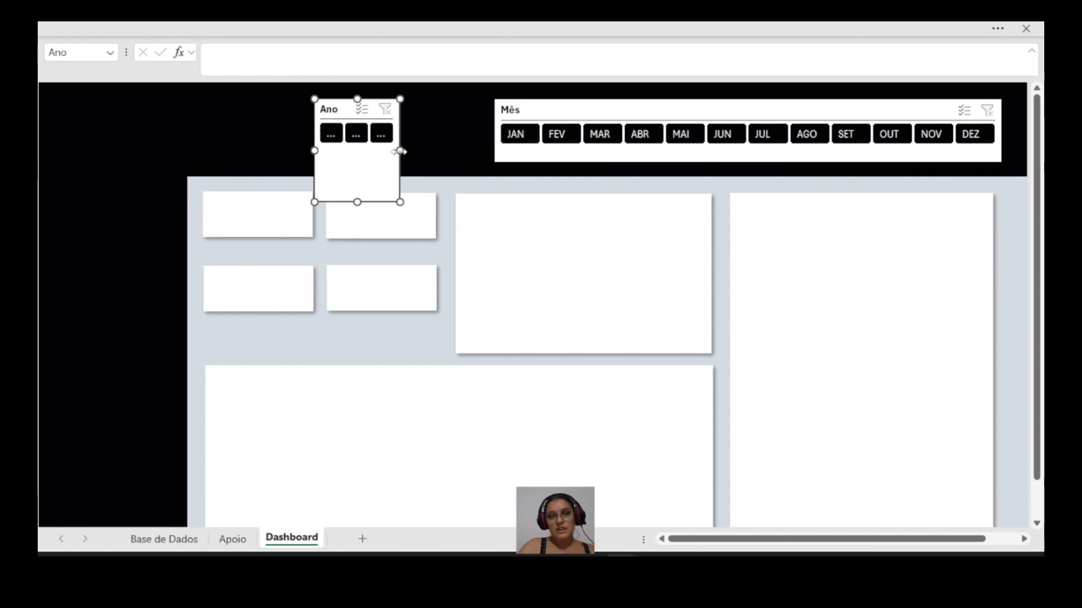
{"action": "left_click_drag", "start_coordinate": [400, 151], "coordinate": [469, 144]}
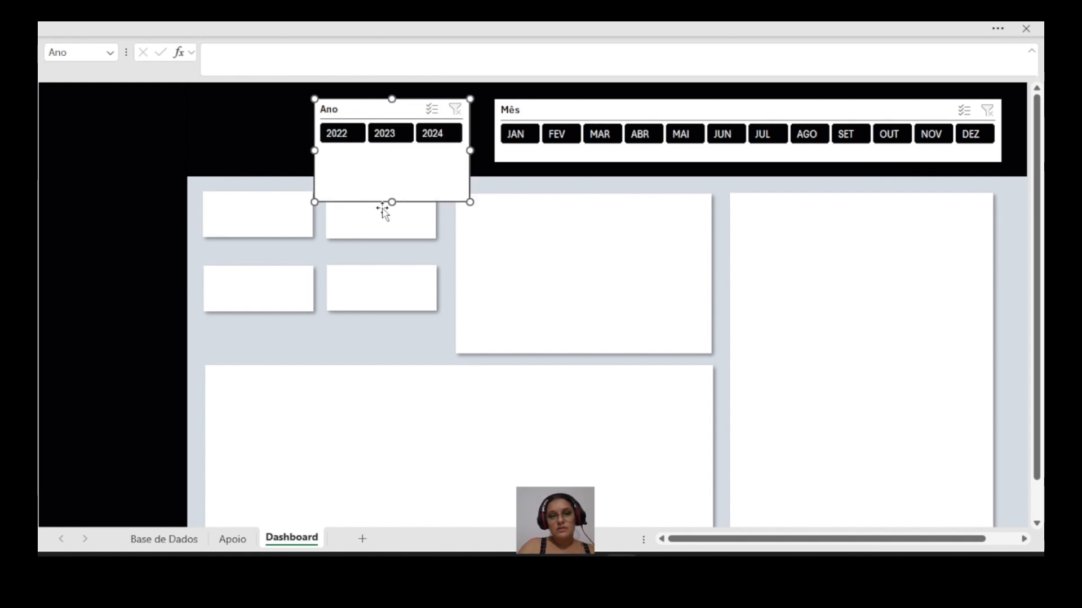
{"action": "left_click_drag", "start_coordinate": [391, 202], "coordinate": [384, 132]}
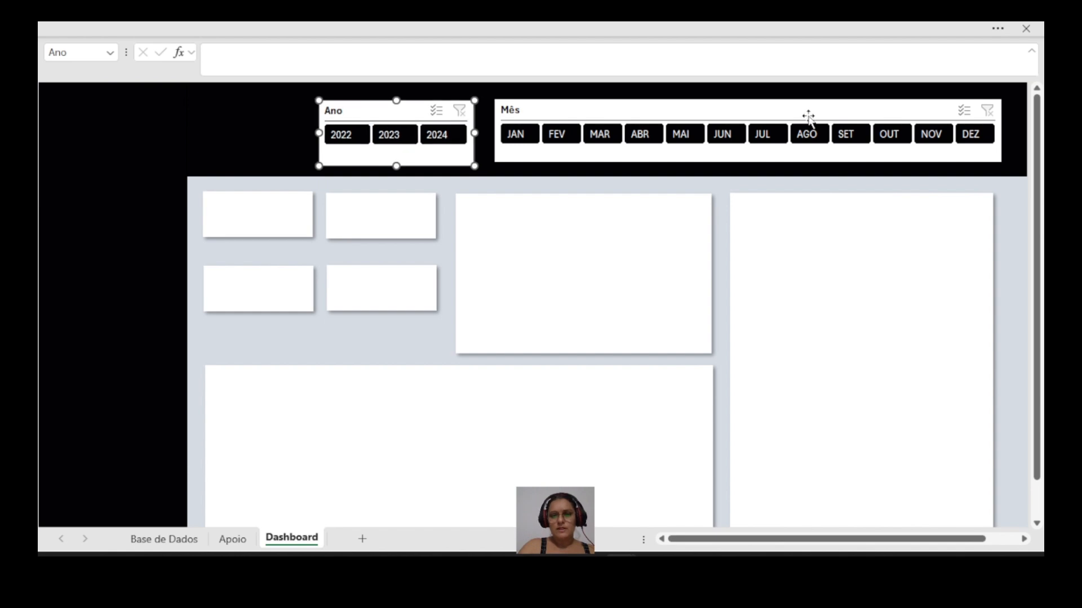
Step: Undo the slicer layout changes back to the Ano and Mês slicers stacked in the black side band
{"action": "key", "text": "ctrl+z"}
{"action": "key", "text": "ctrl+z"}
{"action": "key", "text": "ctrl+z"}
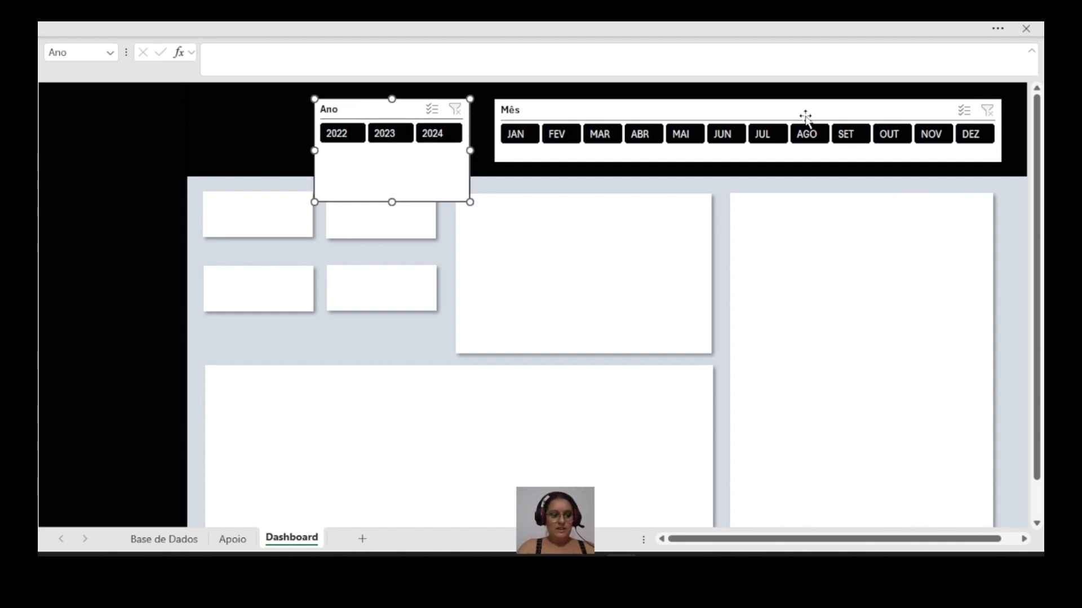
{"action": "key", "text": "ctrl+z"}
{"action": "key", "text": "ctrl+z"}
{"action": "key", "text": "ctrl+z"}
{"action": "key", "text": "ctrl+z"}
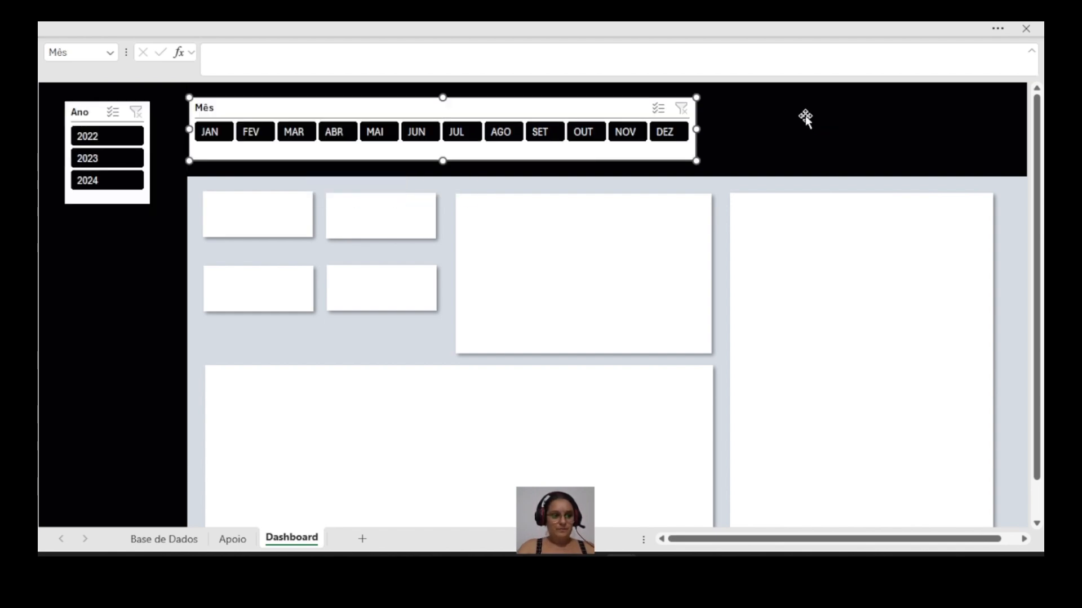
{"action": "key", "text": "ctrl+z"}
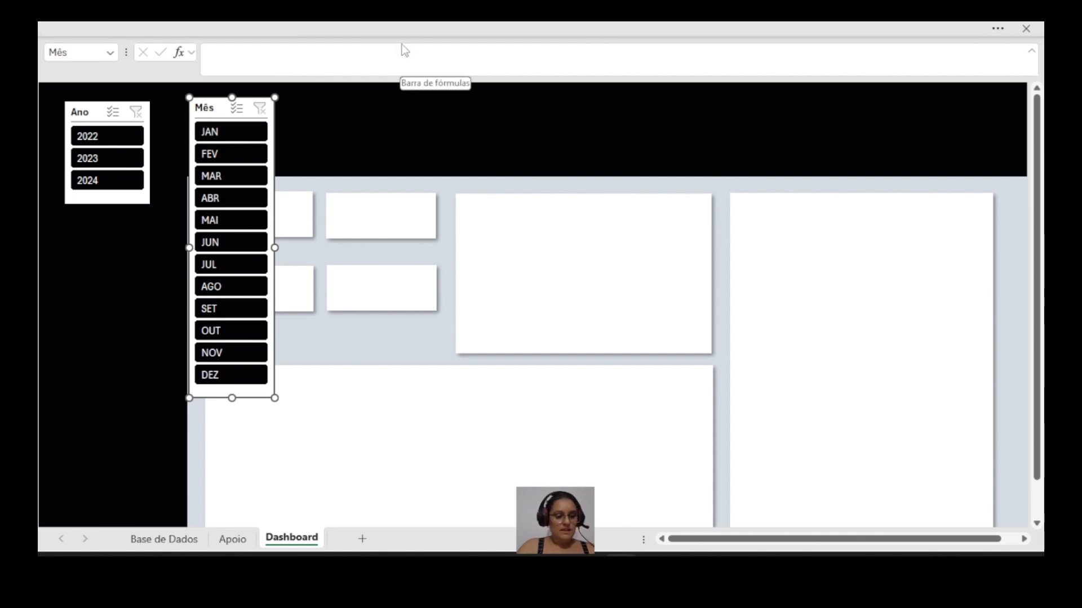
{"action": "key", "text": "ctrl+z"}
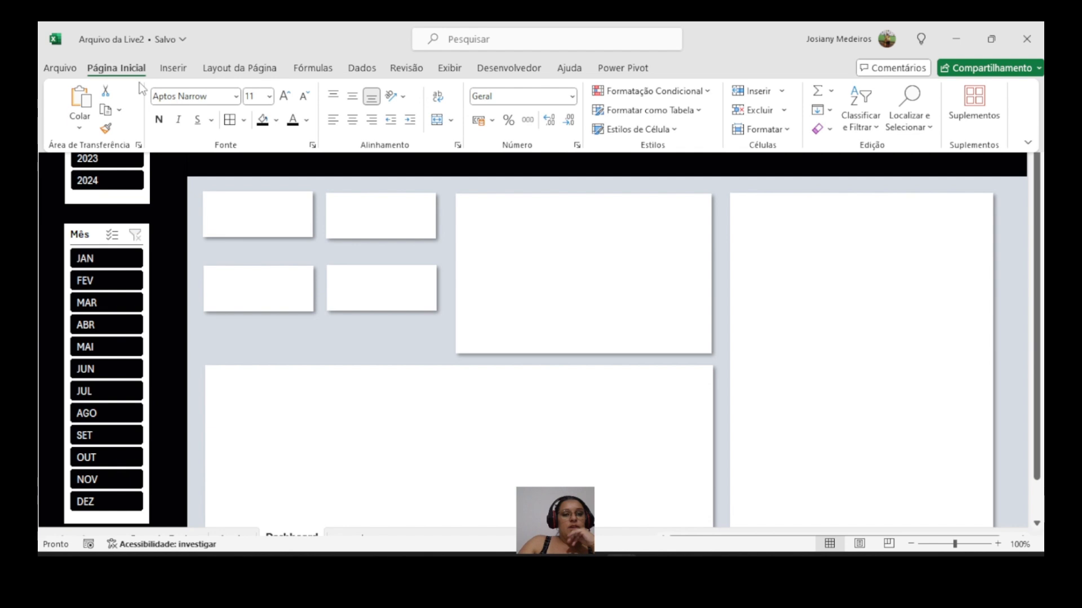
{"action": "left_click", "coordinate": [255, 337]}
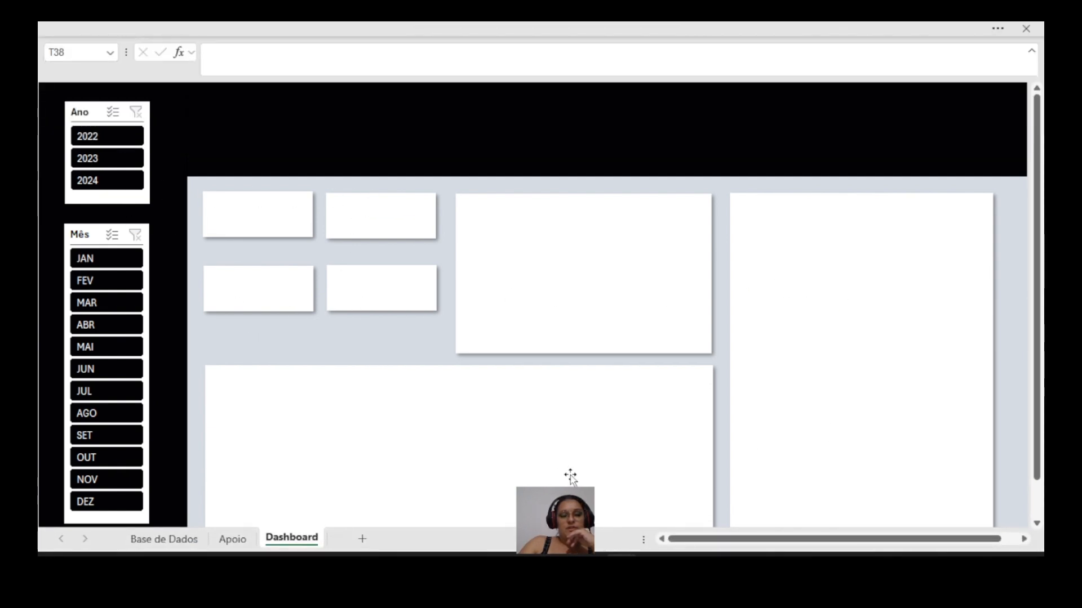
Step: Add a new blank worksheet after the Dashboard sheet
{"action": "left_click", "coordinate": [363, 541]}
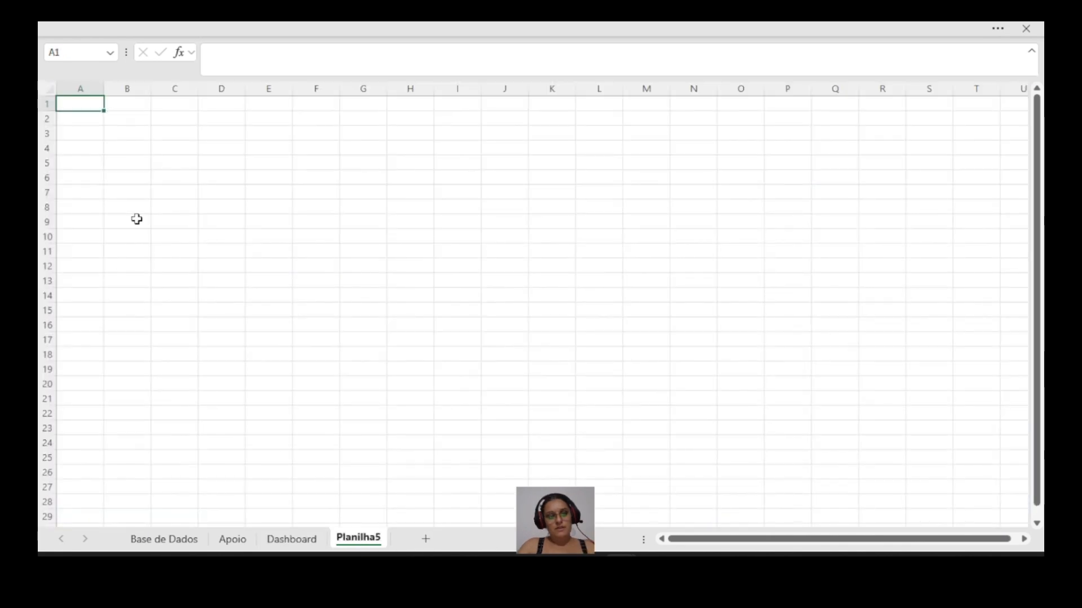
{"action": "left_click", "coordinate": [126, 133]}
{"action": "left_click", "coordinate": [997, 29]}
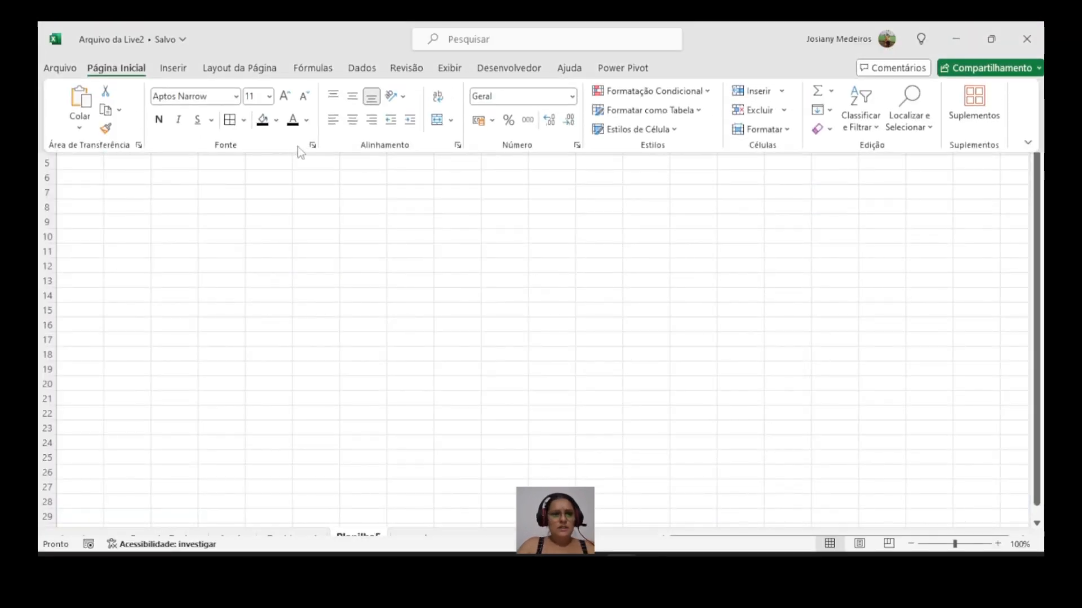
{"action": "left_click", "coordinate": [75, 116]}
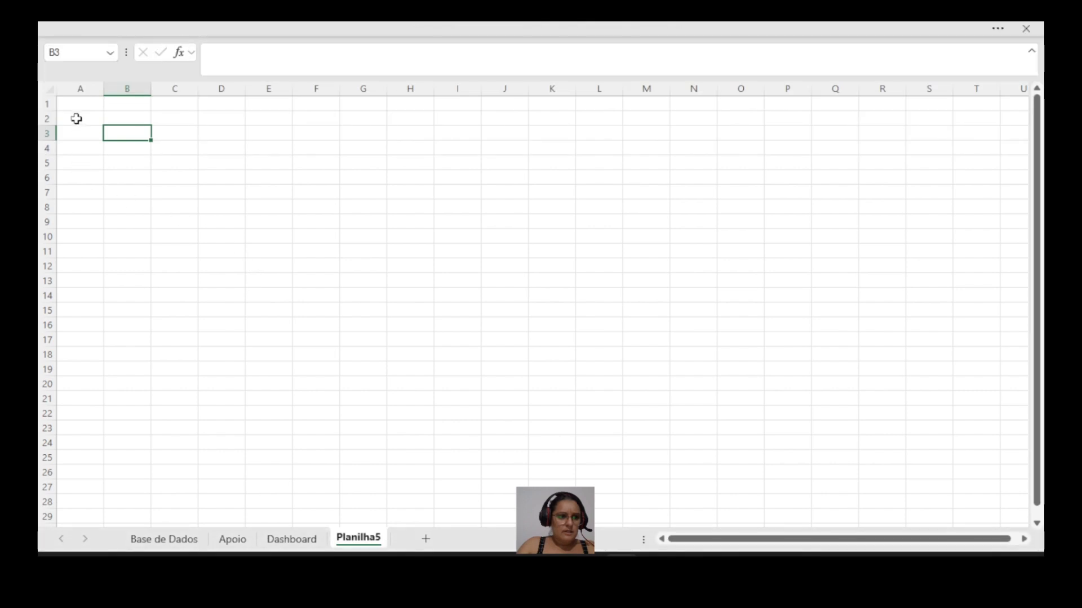
Step: Fill the range A1:Z69 of the new sheet with light grey
{"action": "left_click_drag", "start_coordinate": [77, 105], "coordinate": [955, 510]}
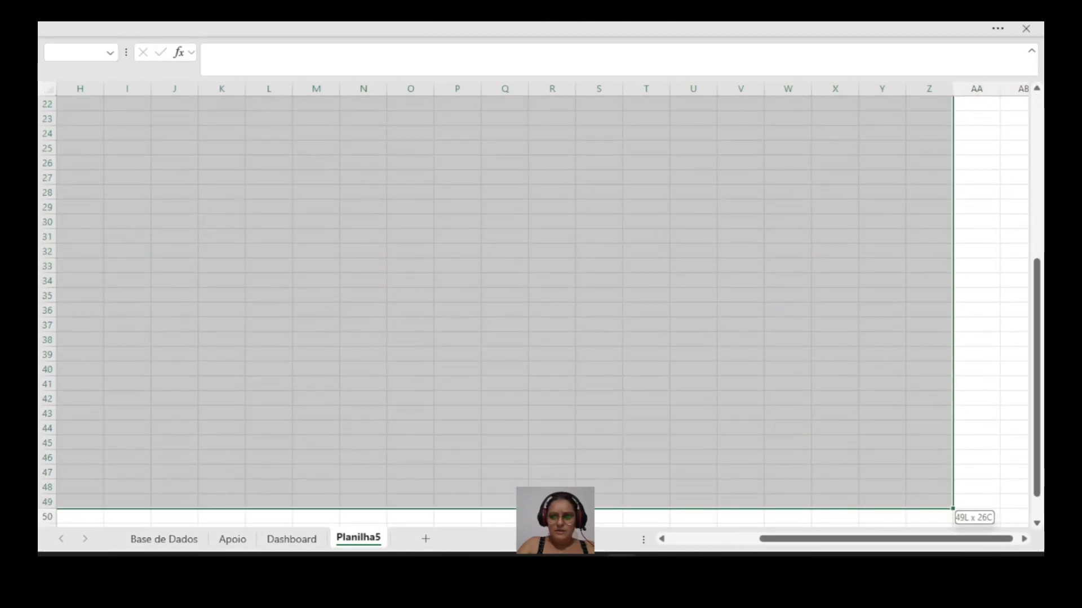
{"action": "left_click", "coordinate": [1023, 31]}
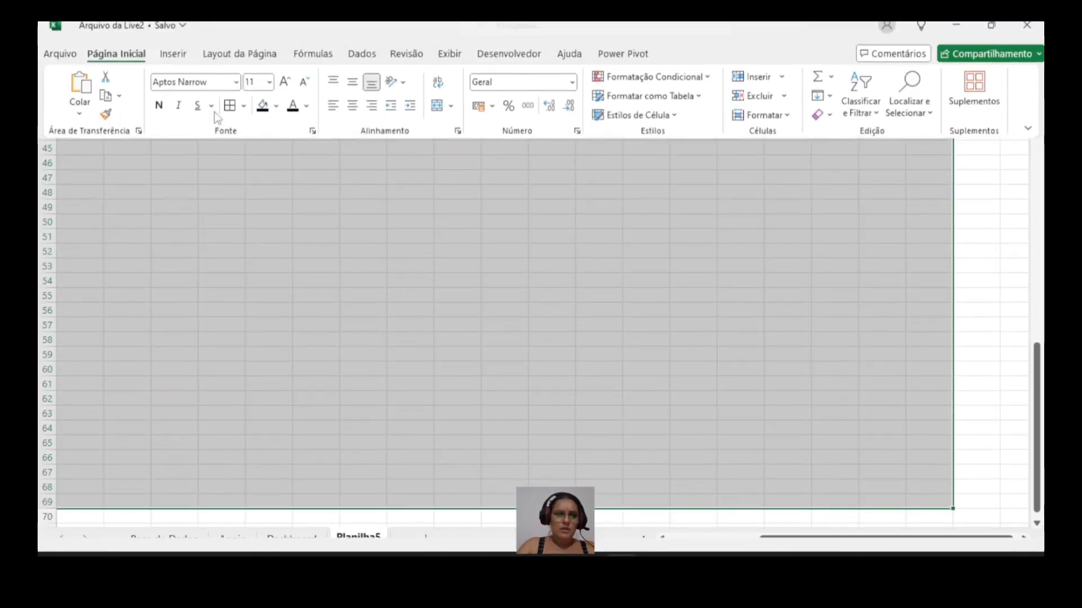
{"action": "left_click", "coordinate": [173, 74]}
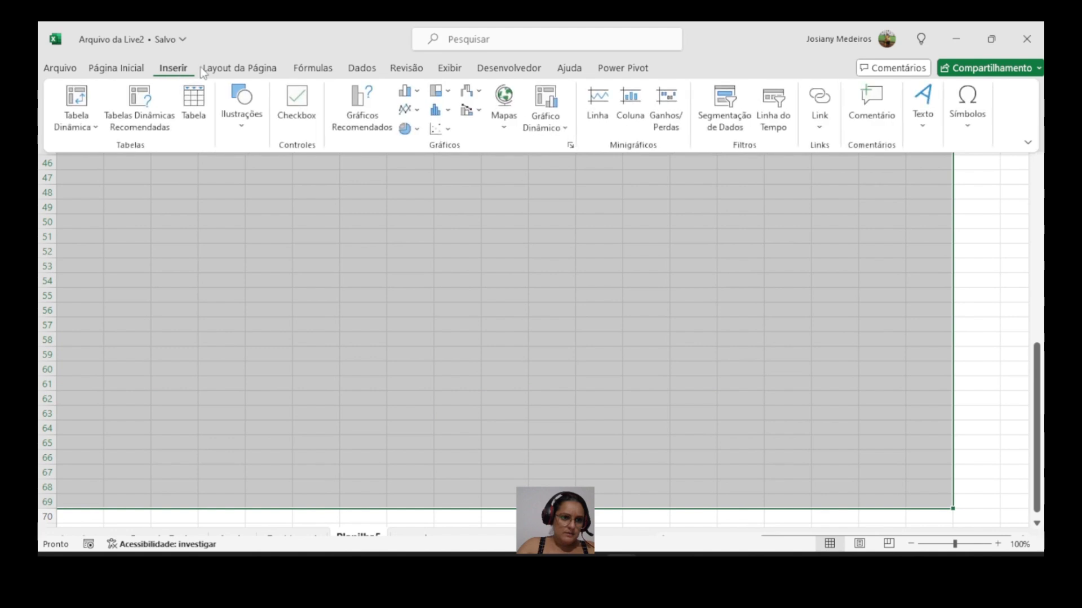
{"action": "left_click", "coordinate": [117, 72]}
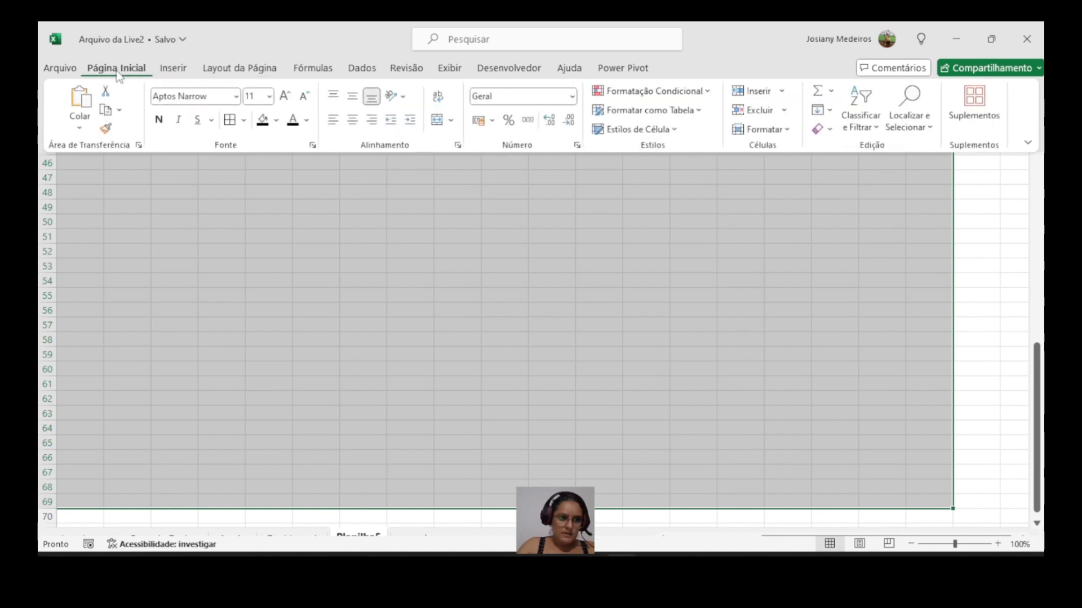
{"action": "left_click", "coordinate": [307, 121]}
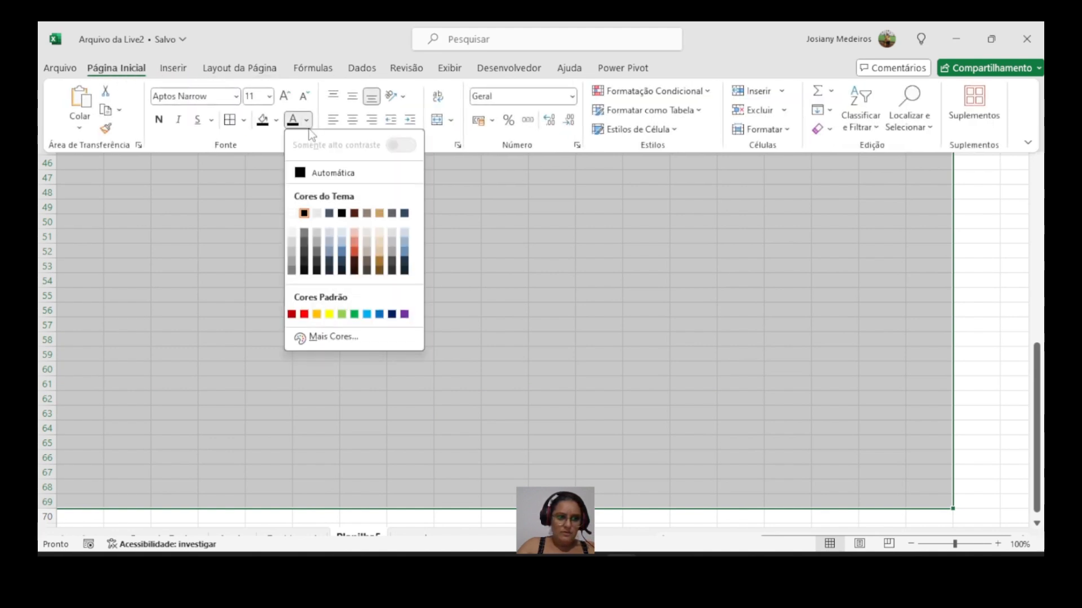
{"action": "left_click", "coordinate": [270, 122]}
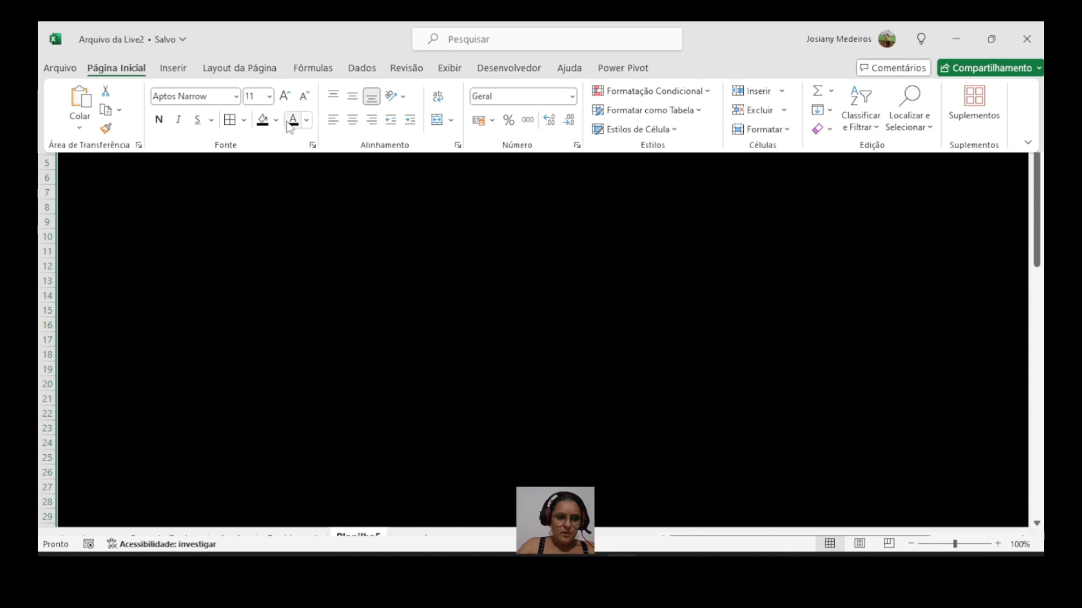
{"action": "left_click", "coordinate": [277, 121]}
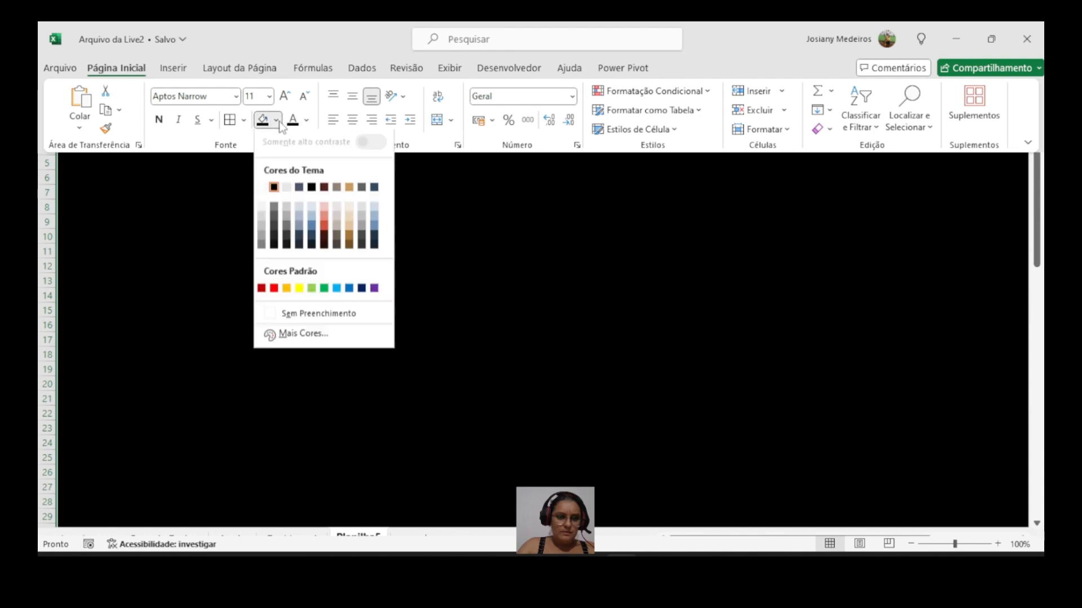
{"action": "left_click", "coordinate": [287, 210]}
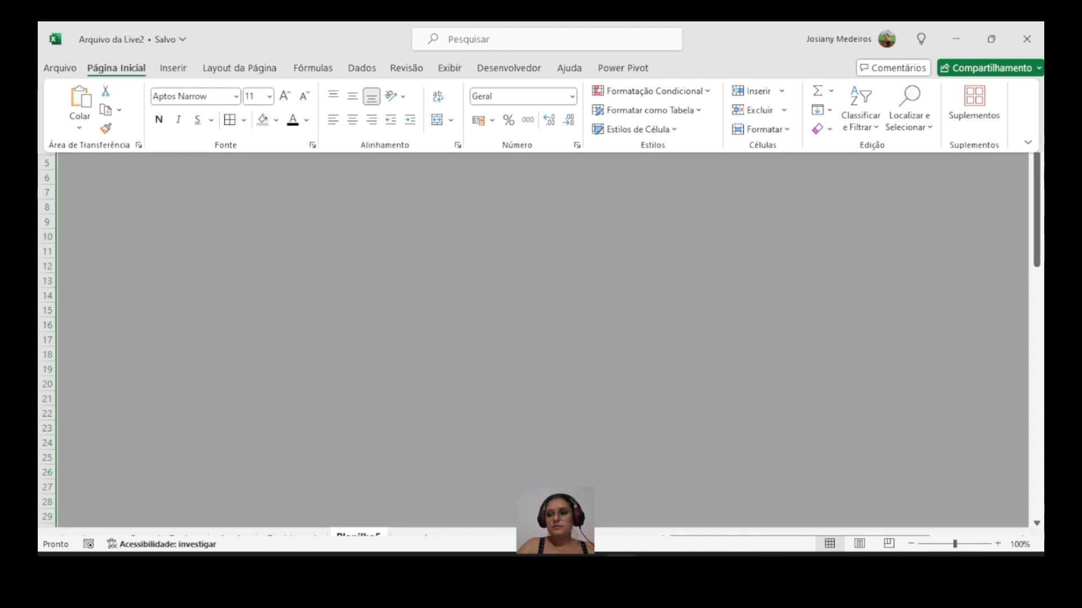
{"action": "key", "text": "ctrl+shift+F1"}
{"action": "left_click", "coordinate": [325, 149]}
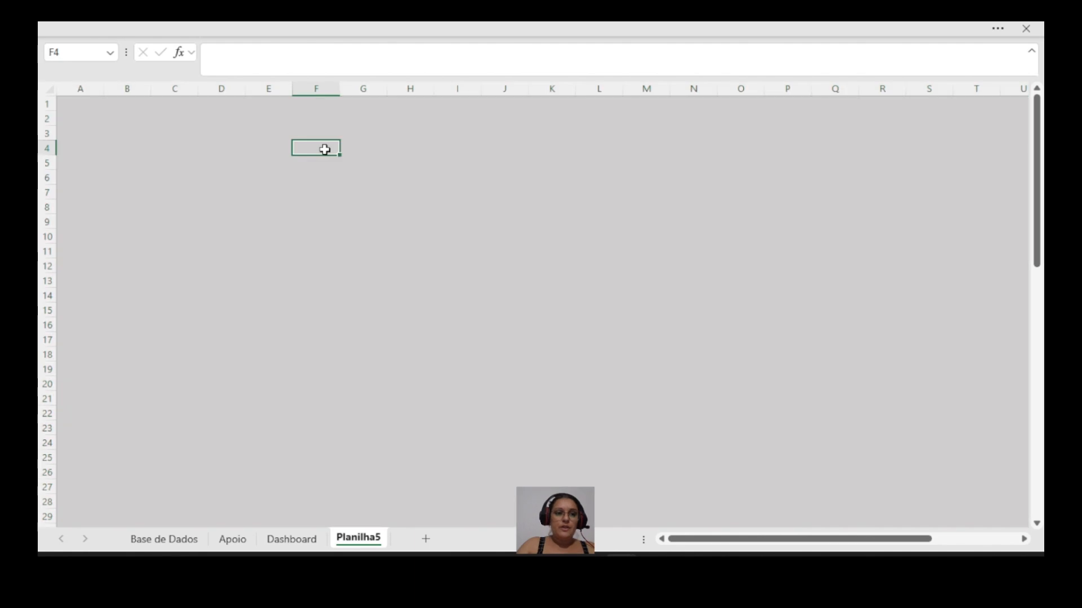
Step: Insert a rectangle about 44 cm wide and 3.9 cm high as a header band across rows 1 to 8, starting at column A
{"action": "left_click", "coordinate": [1000, 29]}
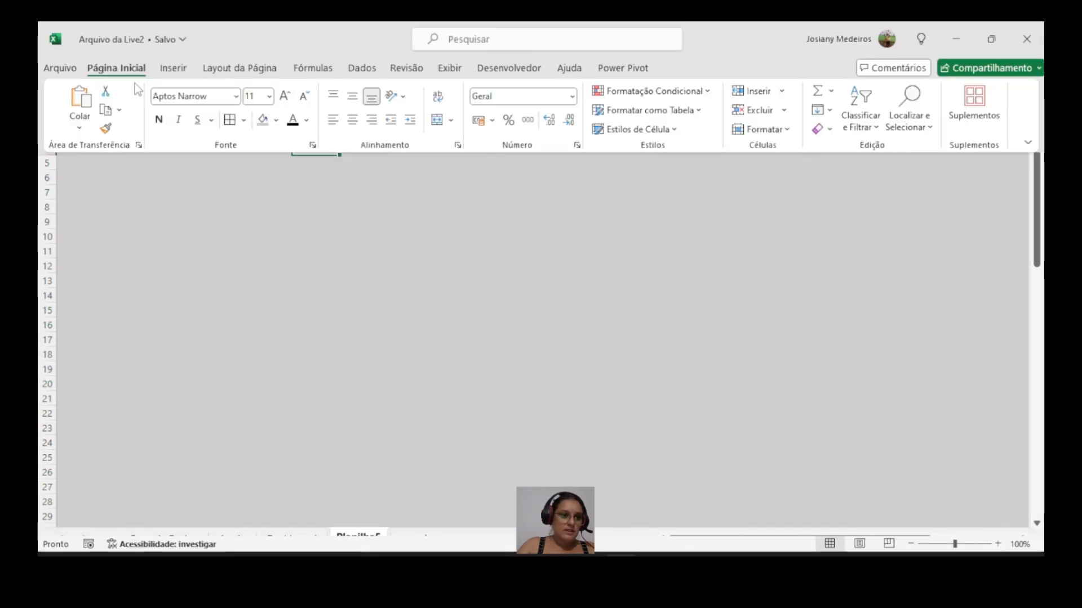
{"action": "left_click", "coordinate": [167, 68]}
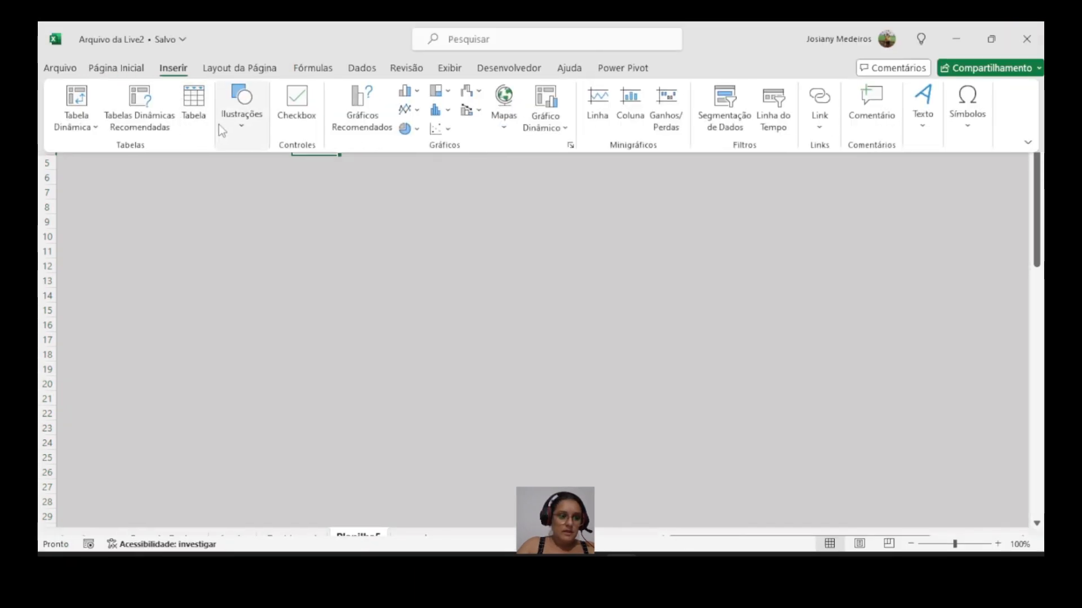
{"action": "left_click", "coordinate": [243, 128]}
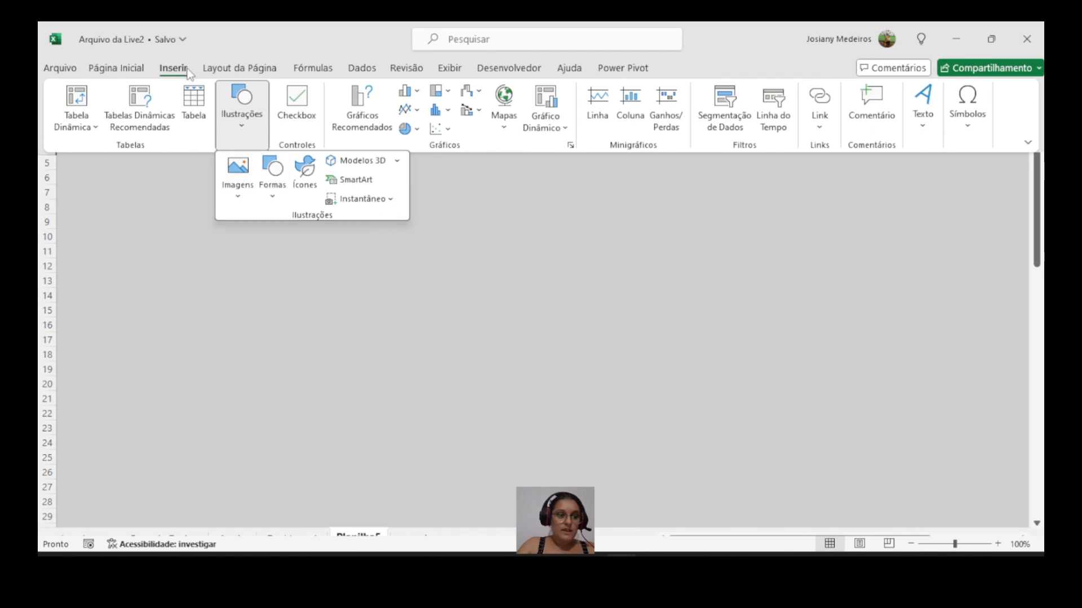
{"action": "left_click", "coordinate": [275, 194]}
{"action": "left_click", "coordinate": [311, 240]}
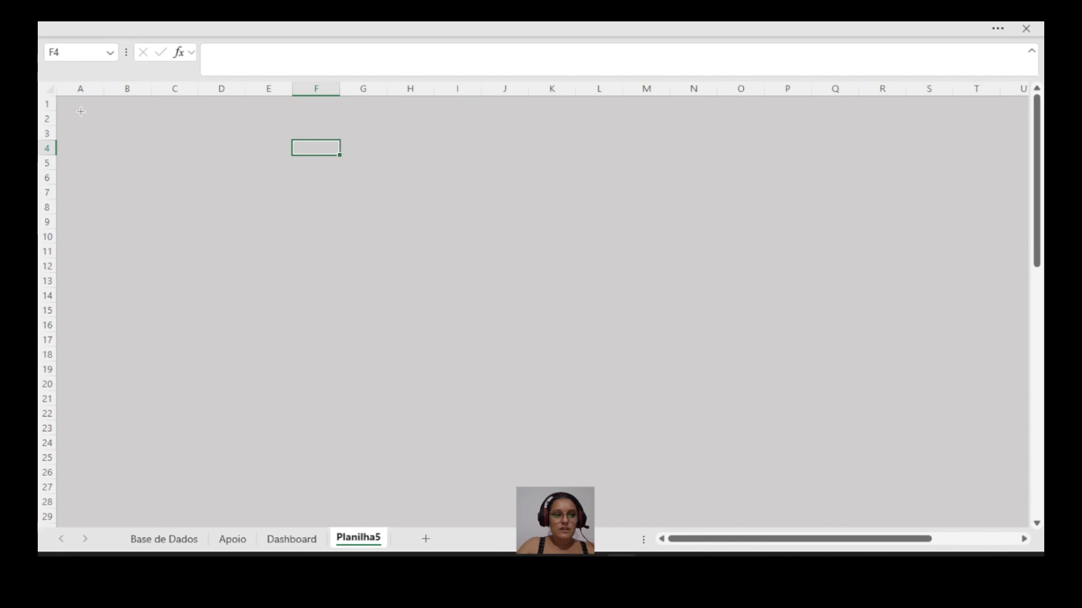
{"action": "left_click_drag", "start_coordinate": [57, 97], "coordinate": [1001, 206]}
{"action": "left_click_drag", "start_coordinate": [910, 554], "coordinate": [683, 552]}
Step: Insert a second rectangle as a vertical side band over columns A to D, running from row 1 down the sheet
{"action": "left_click", "coordinate": [997, 28]}
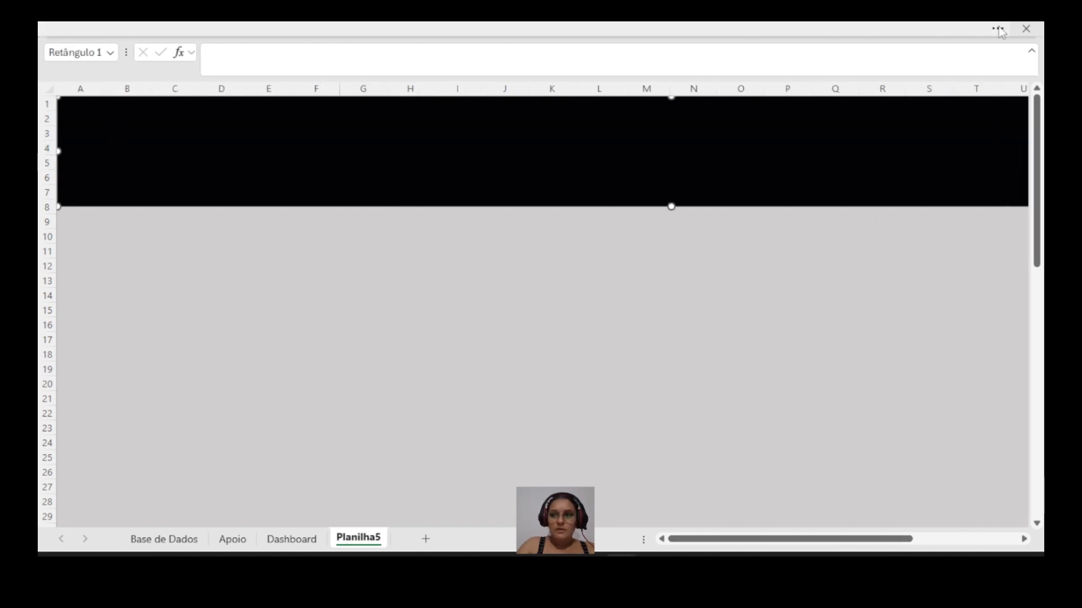
{"action": "left_click", "coordinate": [173, 68]}
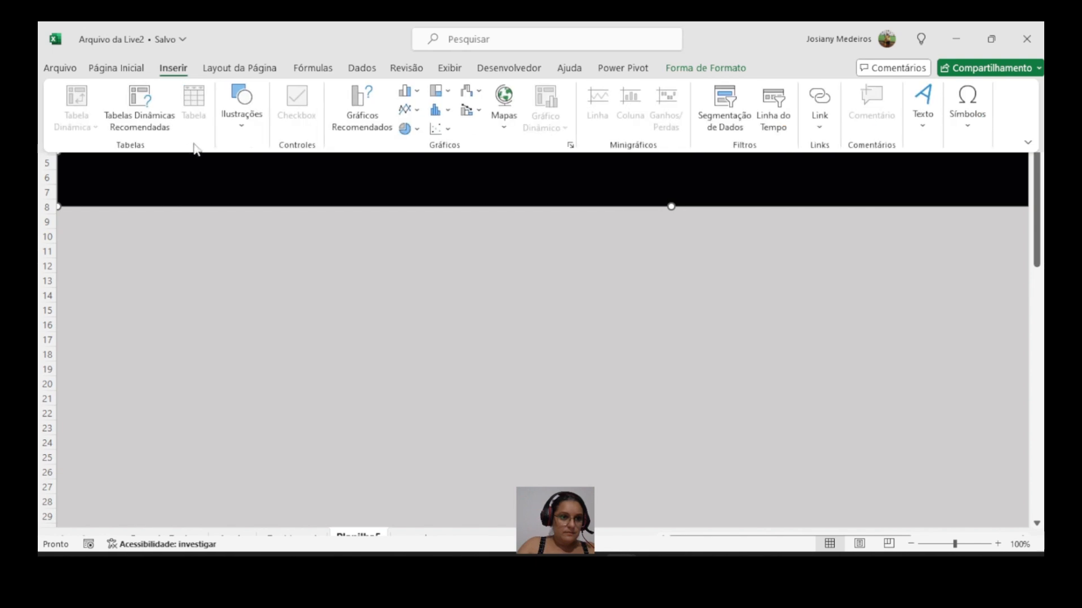
{"action": "left_click", "coordinate": [242, 113]}
{"action": "left_click", "coordinate": [273, 177]}
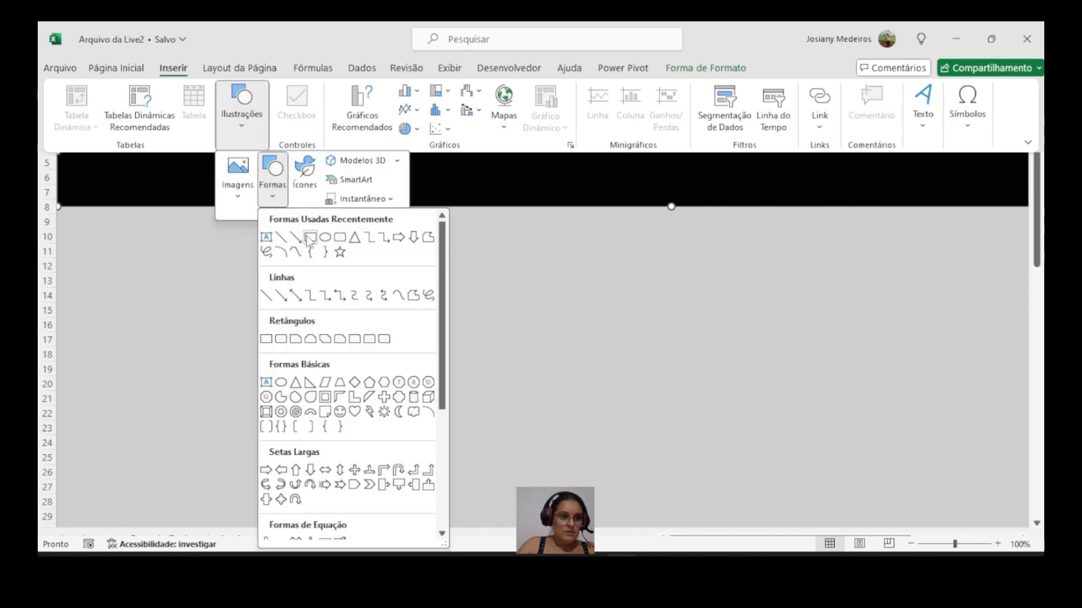
{"action": "left_click", "coordinate": [310, 237]}
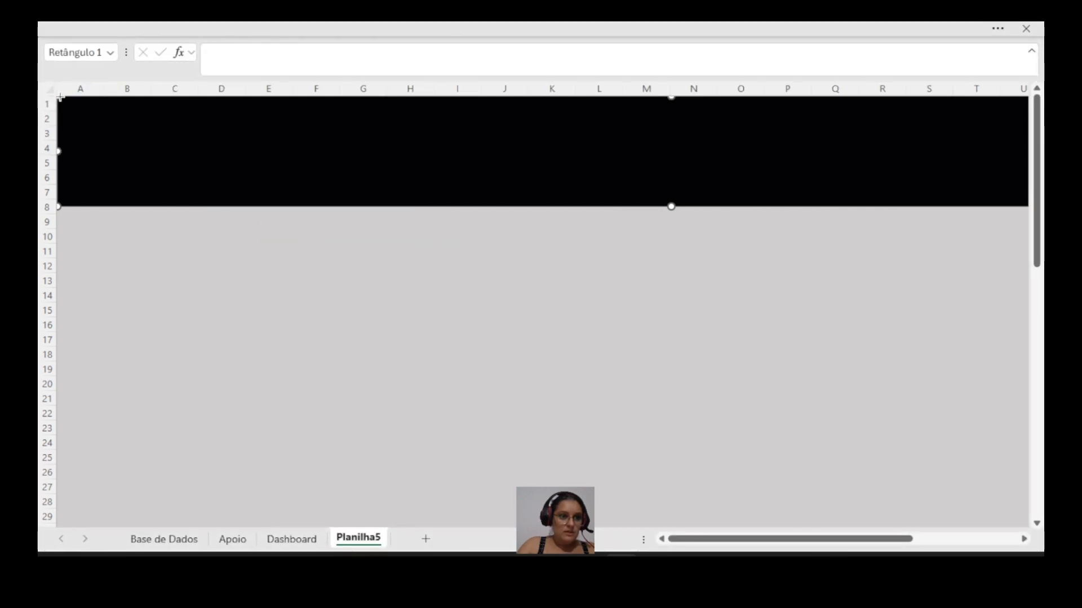
{"action": "mouse_move", "coordinate": [57, 97]}
{"action": "left_mouse_down"}
{"action": "mouse_move", "coordinate": [116, 109]}
{"action": "mouse_move", "coordinate": [153, 381]}
{"action": "mouse_move", "coordinate": [251, 524]}
{"action": "mouse_move", "coordinate": [241, 552]}
{"action": "mouse_move", "coordinate": [231, 499]}
{"action": "mouse_move", "coordinate": [228, 554]}
{"action": "left_mouse_up"}
{"action": "scroll", "coordinate": [169, 389], "scroll_direction": "up", "scroll_amount": 1}
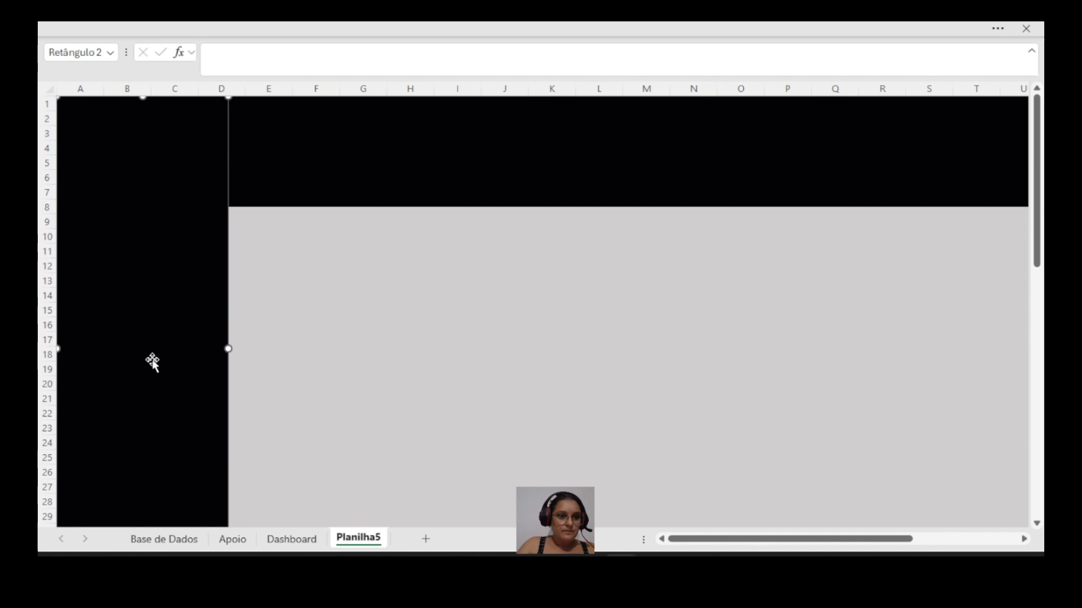
{"action": "left_click", "coordinate": [285, 343]}
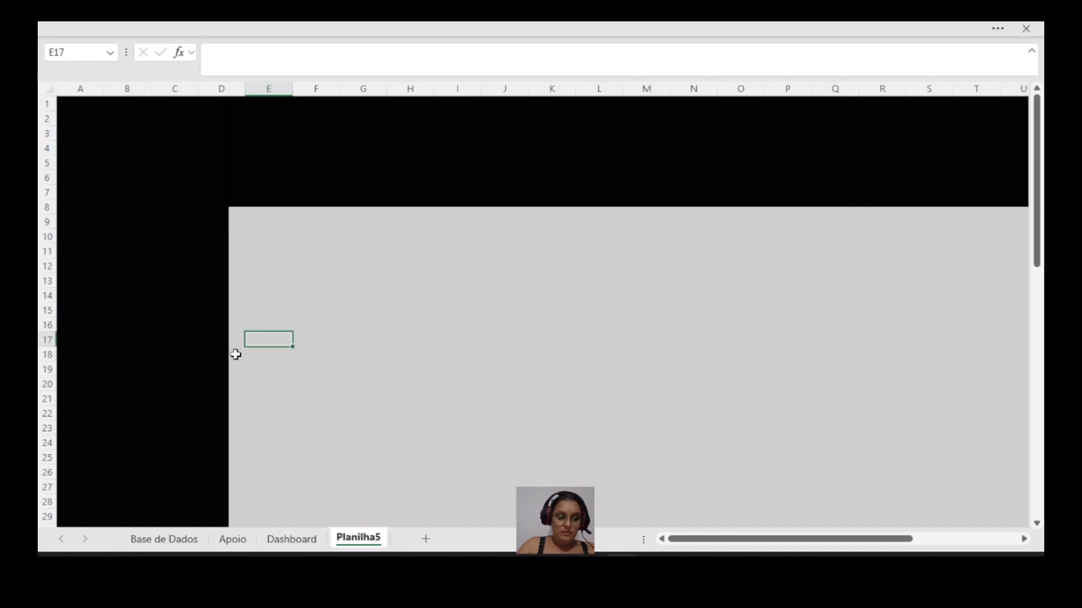
Step: Draw a small rectangle and duplicate it into a two-by-two grid of four cards over columns E to I, rows 9 to 18
{"action": "left_click", "coordinate": [291, 540]}
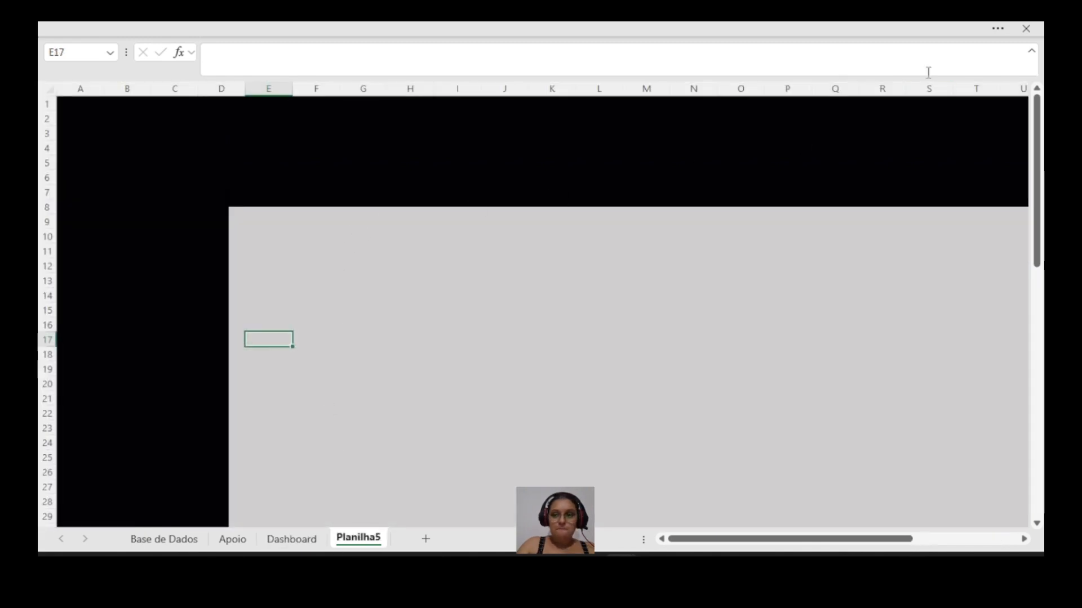
{"action": "left_click", "coordinate": [1004, 30]}
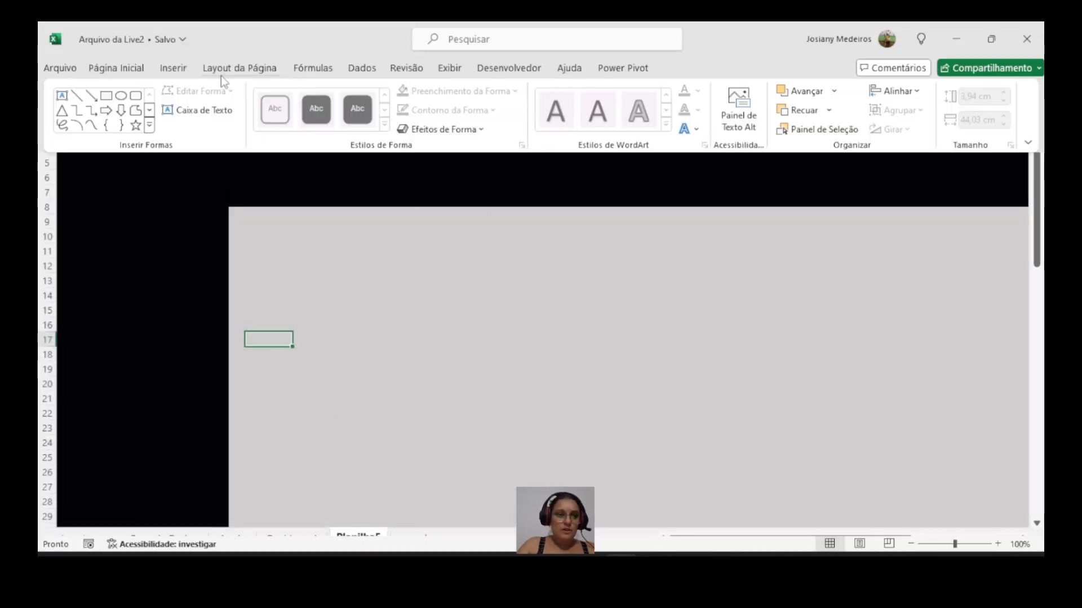
{"action": "left_click", "coordinate": [173, 68]}
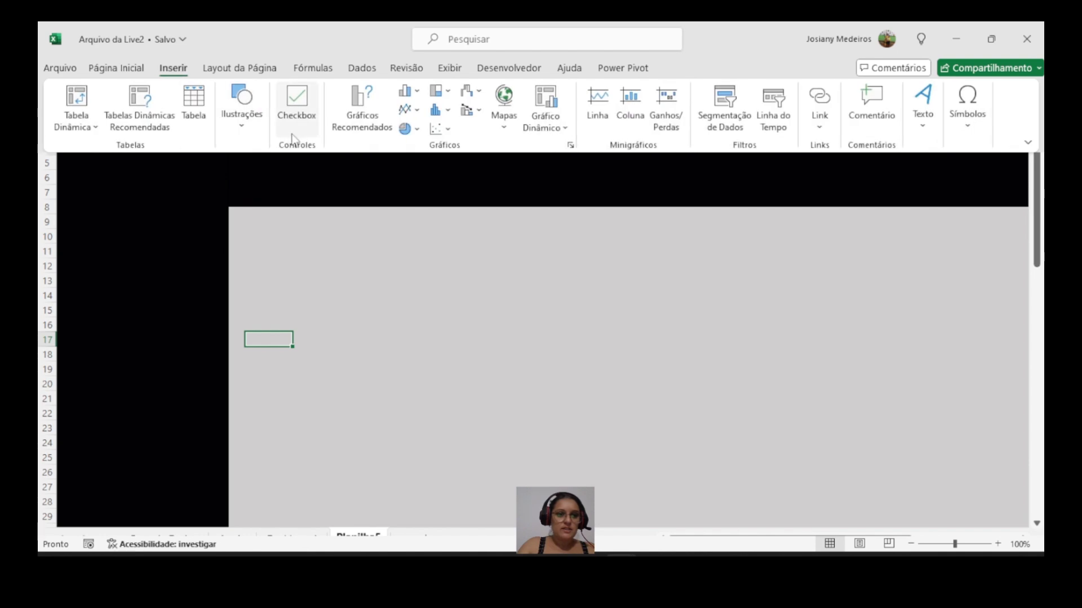
{"action": "left_click", "coordinate": [245, 127]}
{"action": "left_click", "coordinate": [273, 176]}
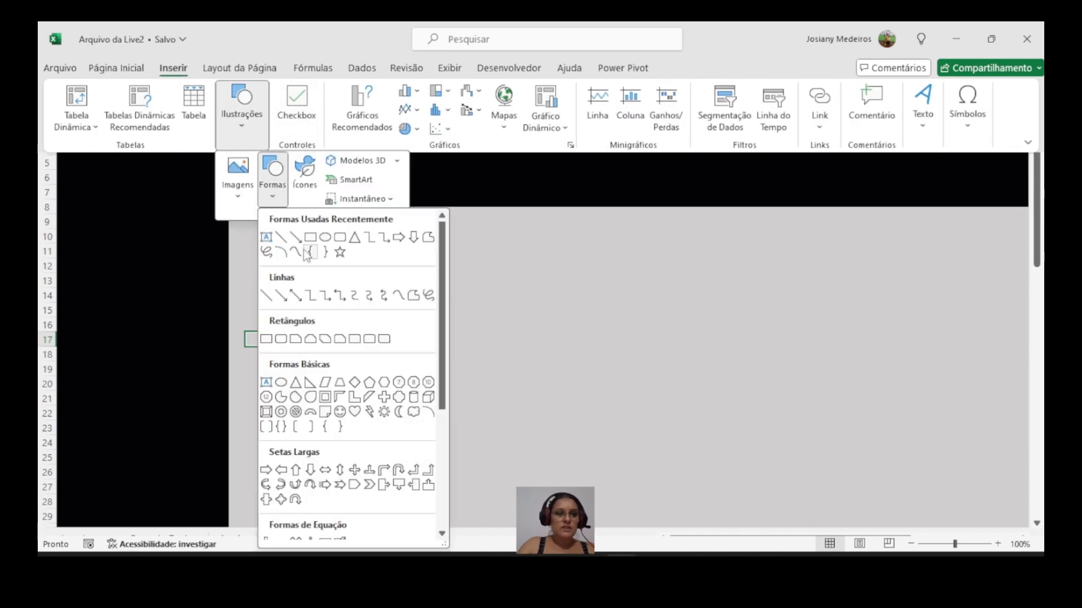
{"action": "left_click", "coordinate": [311, 241]}
{"action": "left_click_drag", "start_coordinate": [259, 224], "coordinate": [422, 316]}
{"action": "key", "text": "ctrl+d"}
{"action": "key", "text": "ctrl+d"}
{"action": "left_click", "coordinate": [338, 262]}
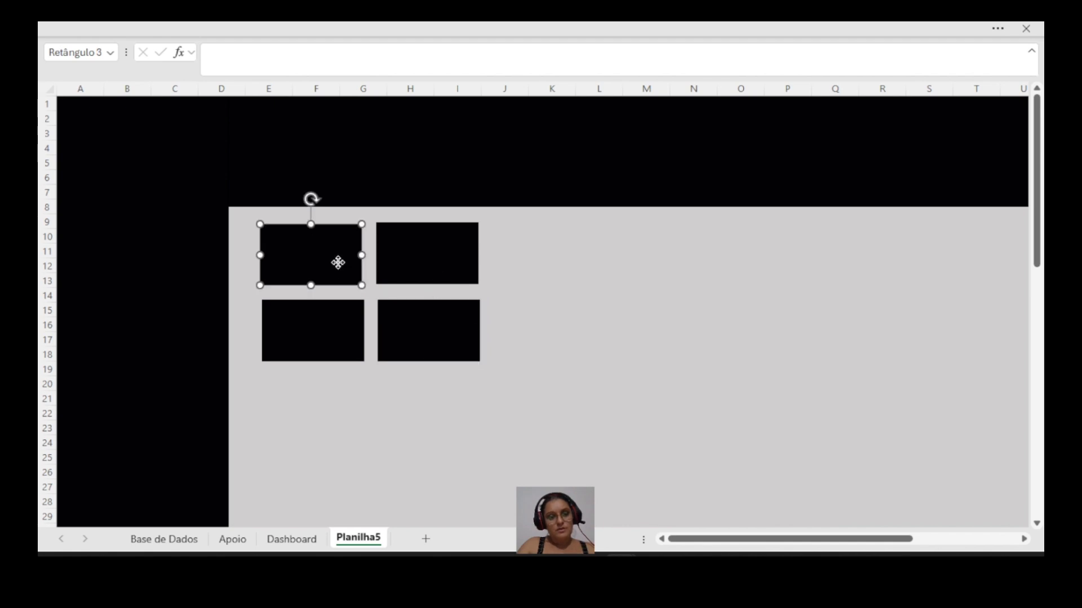
Step: Duplicate a lower card and place it below the grid as a wide panel over columns E to Q, rows 20 to 34
{"action": "left_click", "coordinate": [341, 330]}
{"action": "left_click_drag", "start_coordinate": [340, 324], "coordinate": [331, 400]}
{"action": "scroll", "coordinate": [347, 406], "scroll_direction": "down", "scroll_amount": 3}
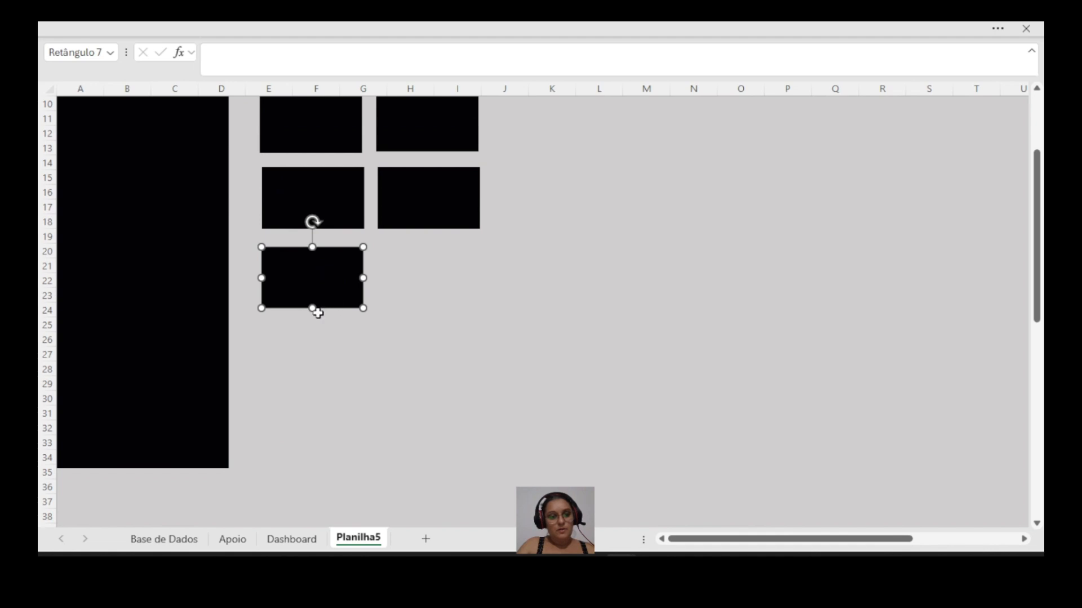
{"action": "left_click_drag", "start_coordinate": [313, 308], "coordinate": [345, 467]}
{"action": "left_click_drag", "start_coordinate": [363, 357], "coordinate": [843, 349]}
{"action": "scroll", "coordinate": [825, 340], "scroll_direction": "up", "scroll_amount": 3}
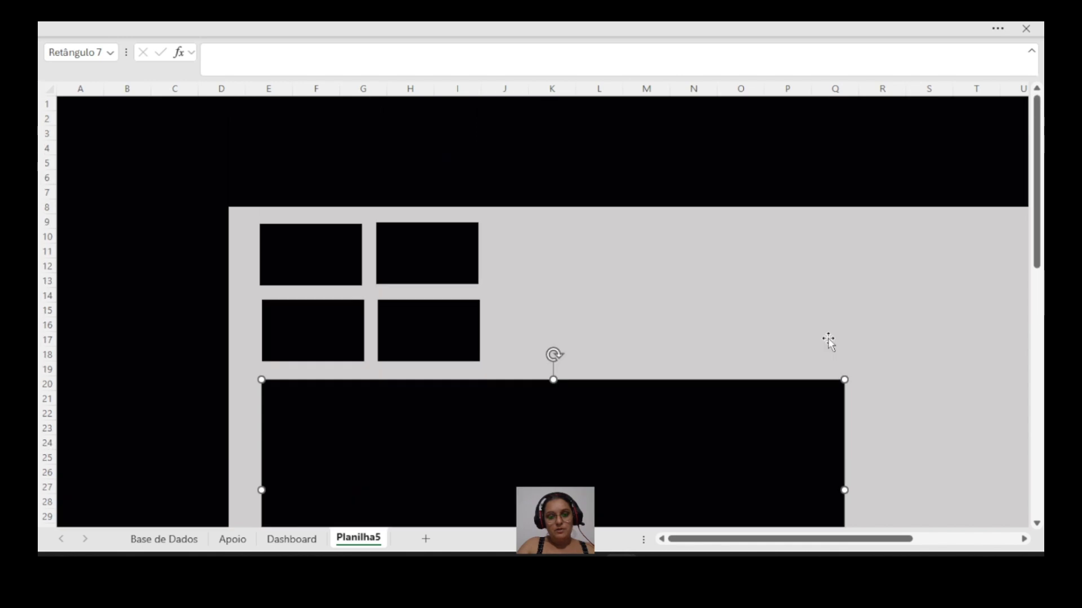
Step: Duplicate an upper card and place it beside the grid as a panel over columns J to Q, rows 9 to 18
{"action": "left_click", "coordinate": [447, 257]}
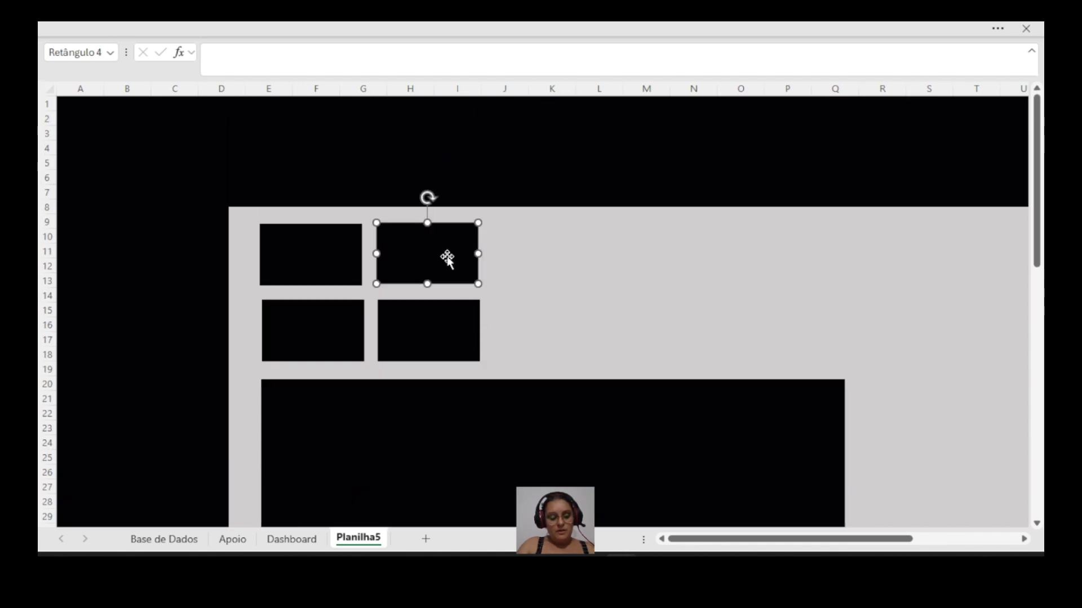
{"action": "key", "text": "ctrl+d"}
{"action": "left_click_drag", "start_coordinate": [447, 256], "coordinate": [556, 245]}
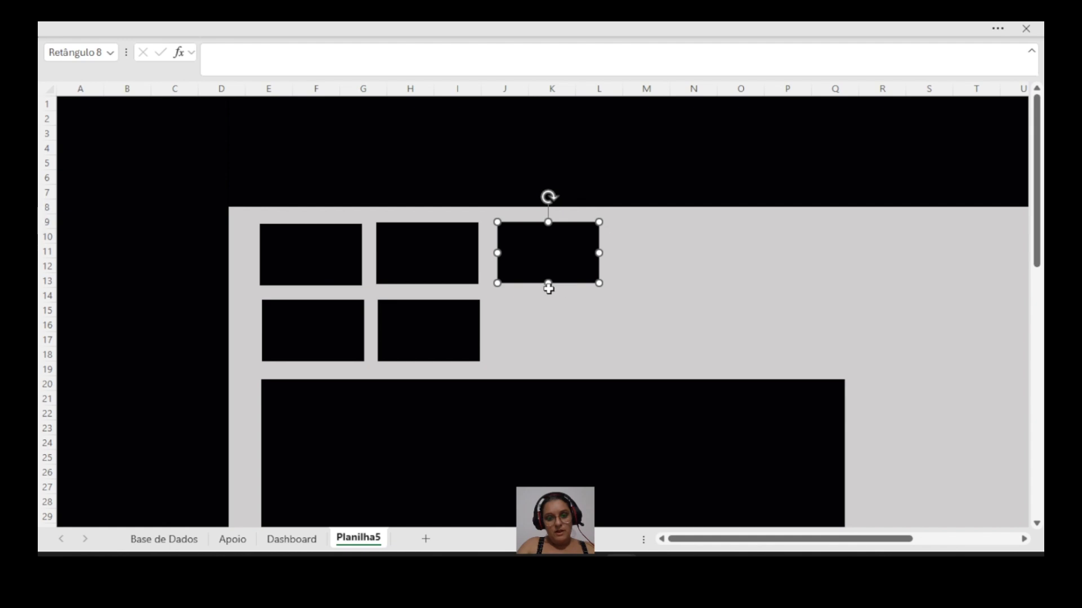
{"action": "left_click_drag", "start_coordinate": [547, 284], "coordinate": [562, 363]}
{"action": "left_click_drag", "start_coordinate": [598, 292], "coordinate": [842, 291]}
Step: Duplicate the columns J to Q panel and reshape the copy into a tall panel over columns R to X, rows 9 to 34
{"action": "key", "text": "ctrl+d"}
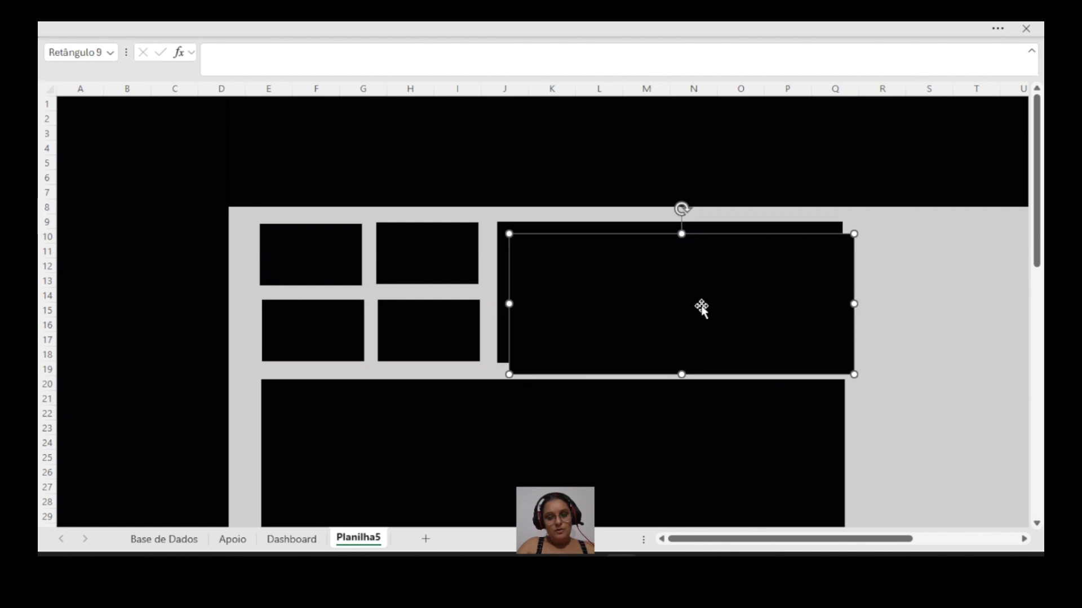
{"action": "left_click_drag", "start_coordinate": [700, 308], "coordinate": [922, 306]}
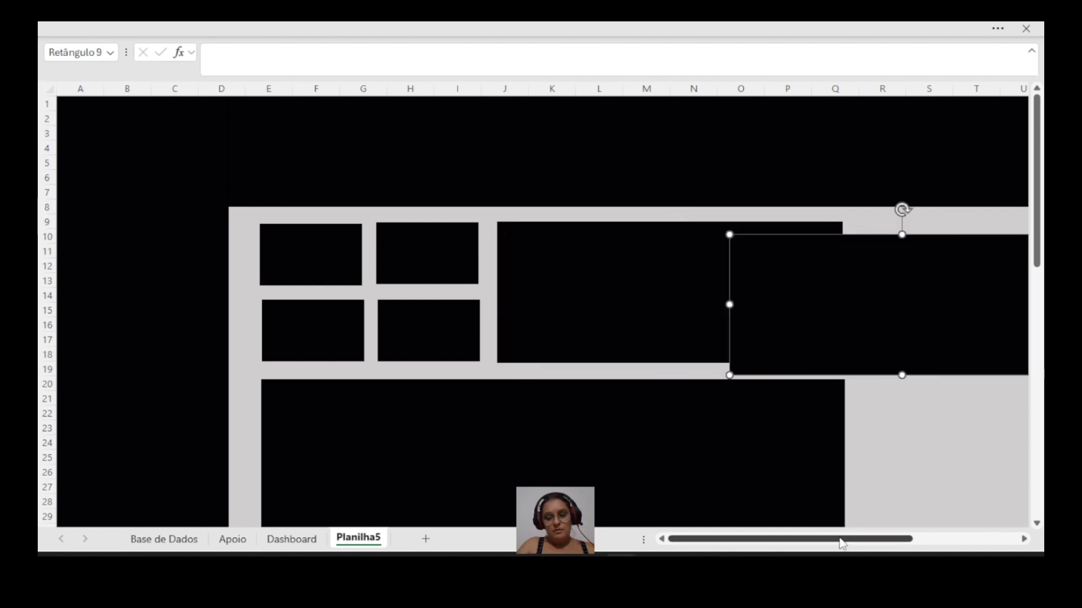
{"action": "left_click_drag", "start_coordinate": [845, 541], "coordinate": [937, 543]}
{"action": "left_click_drag", "start_coordinate": [591, 331], "coordinate": [715, 316]}
{"action": "left_click_drag", "start_coordinate": [676, 361], "coordinate": [686, 495]}
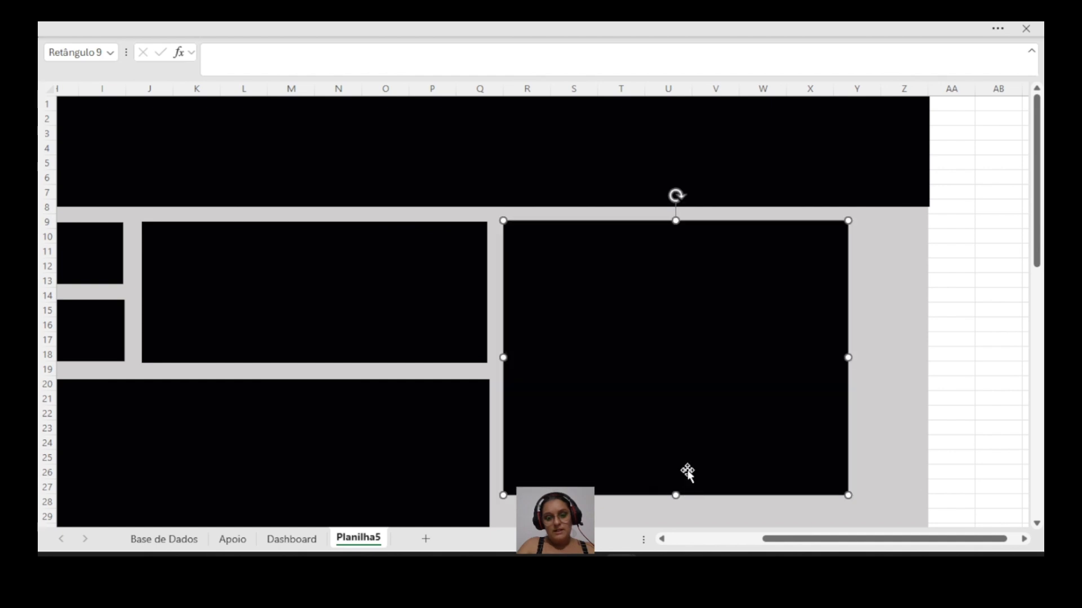
{"action": "scroll", "coordinate": [667, 419], "scroll_direction": "down", "scroll_amount": 2}
{"action": "left_click_drag", "start_coordinate": [675, 406], "coordinate": [687, 512]}
{"action": "left_click_drag", "start_coordinate": [849, 322], "coordinate": [798, 322]}
{"action": "left_click_drag", "start_coordinate": [766, 539], "coordinate": [664, 554]}
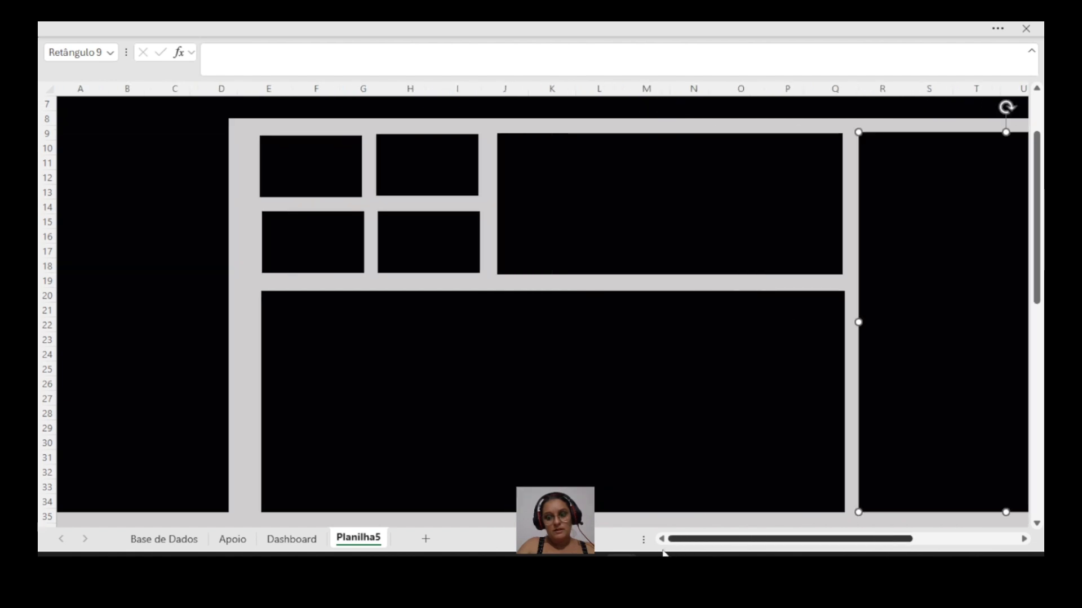
{"action": "left_click_drag", "start_coordinate": [772, 548], "coordinate": [783, 547]}
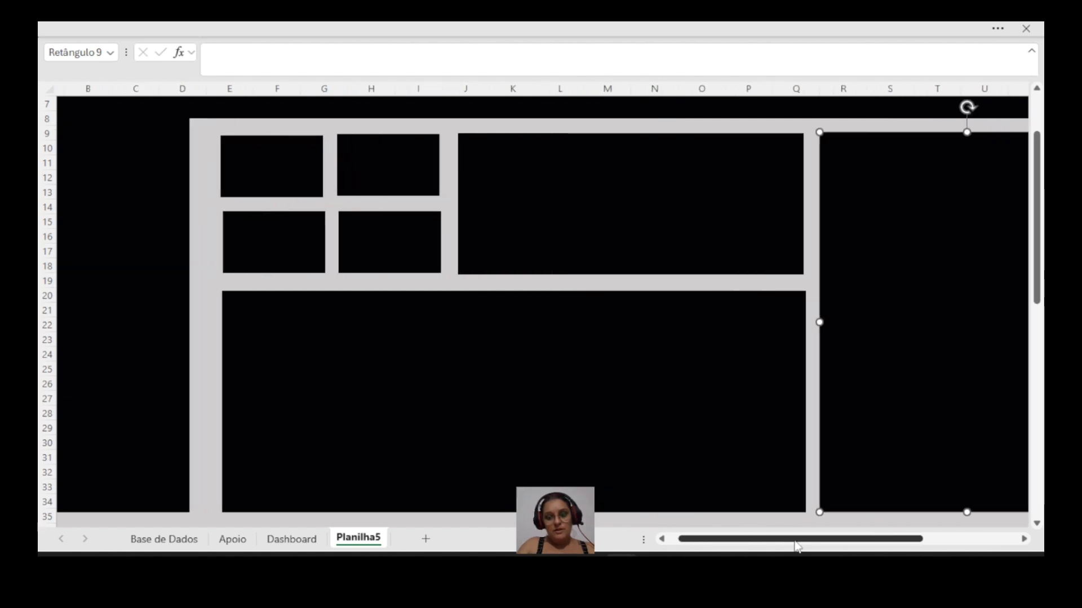
Step: Fill the four small cards and the three larger panels with white
{"action": "left_click", "coordinate": [254, 188]}
{"action": "left_click", "coordinate": [341, 184], "text": "ctrl"}
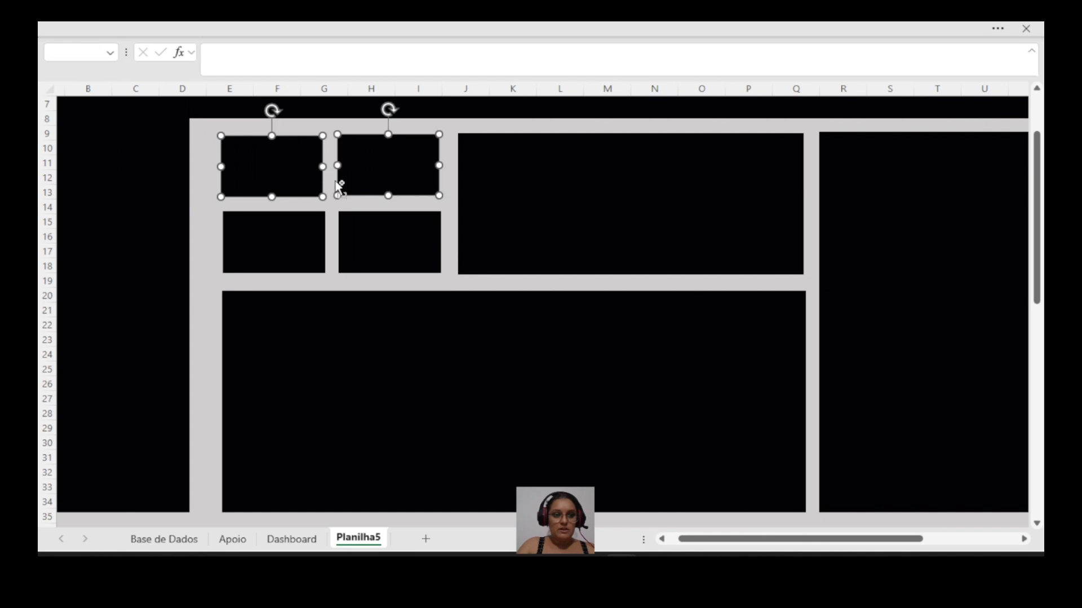
{"action": "left_click", "coordinate": [291, 225], "text": "ctrl"}
{"action": "left_click", "coordinate": [409, 253], "text": "ctrl"}
{"action": "left_click", "coordinate": [432, 317], "text": "ctrl"}
{"action": "left_click", "coordinate": [560, 234], "text": "ctrl"}
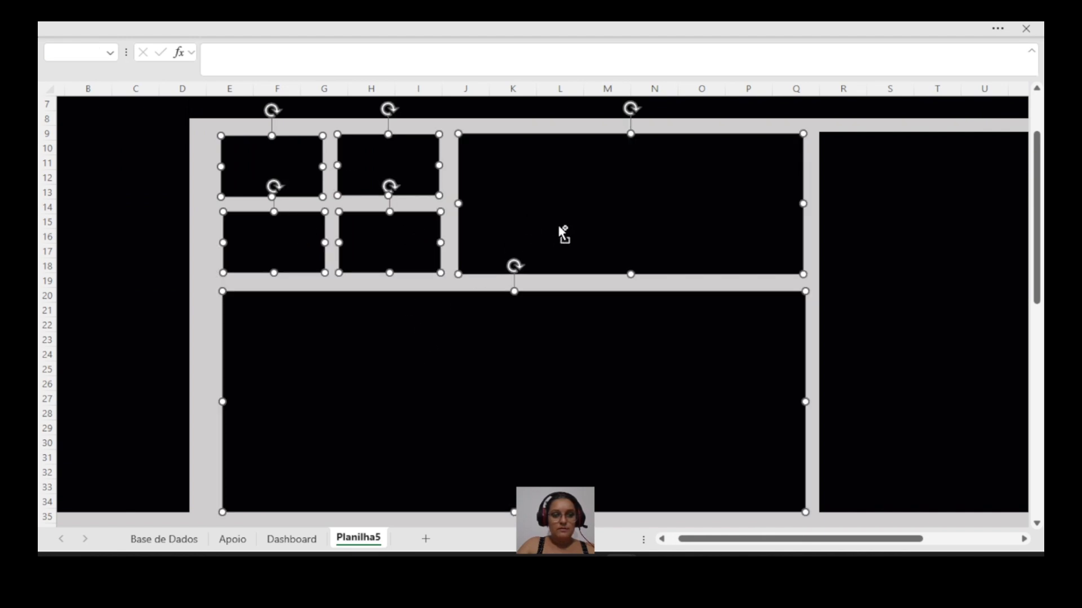
{"action": "left_click", "coordinate": [884, 256], "text": "ctrl"}
{"action": "left_click", "coordinate": [997, 31]}
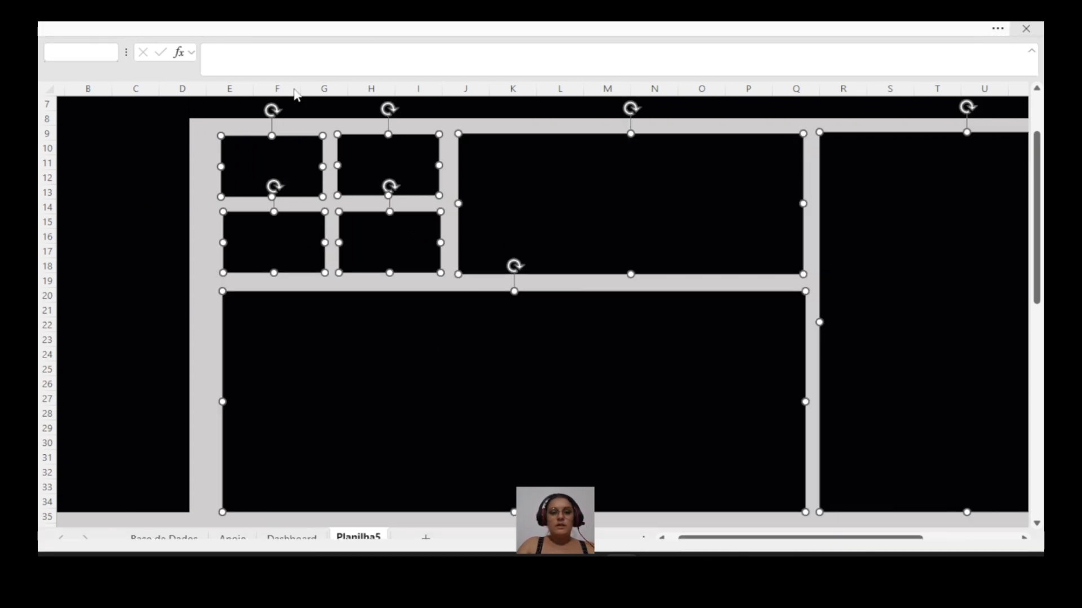
{"action": "left_click", "coordinate": [131, 69]}
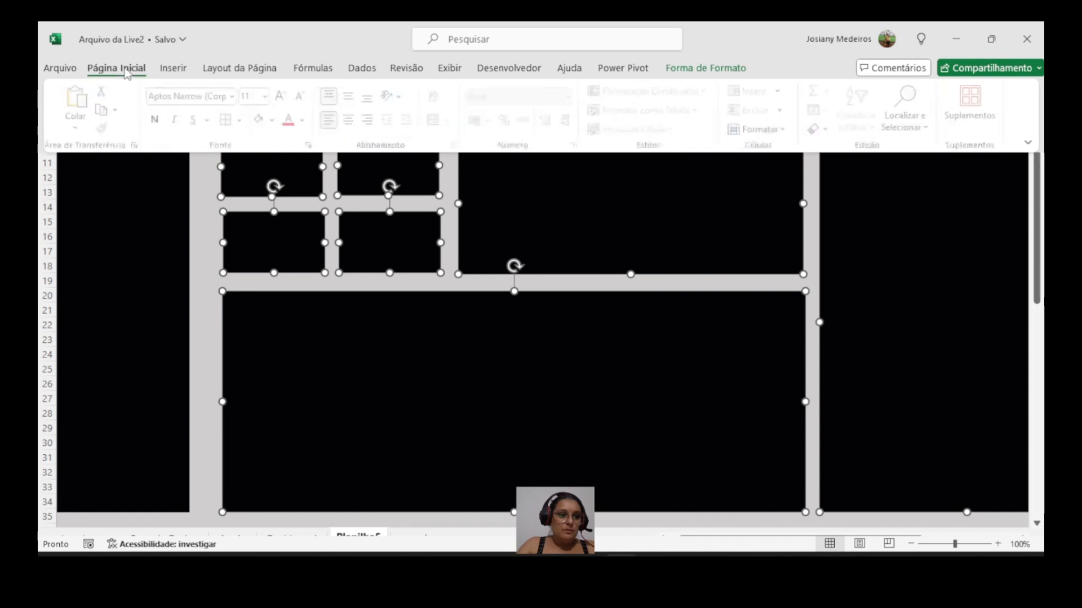
{"action": "left_click", "coordinate": [705, 68]}
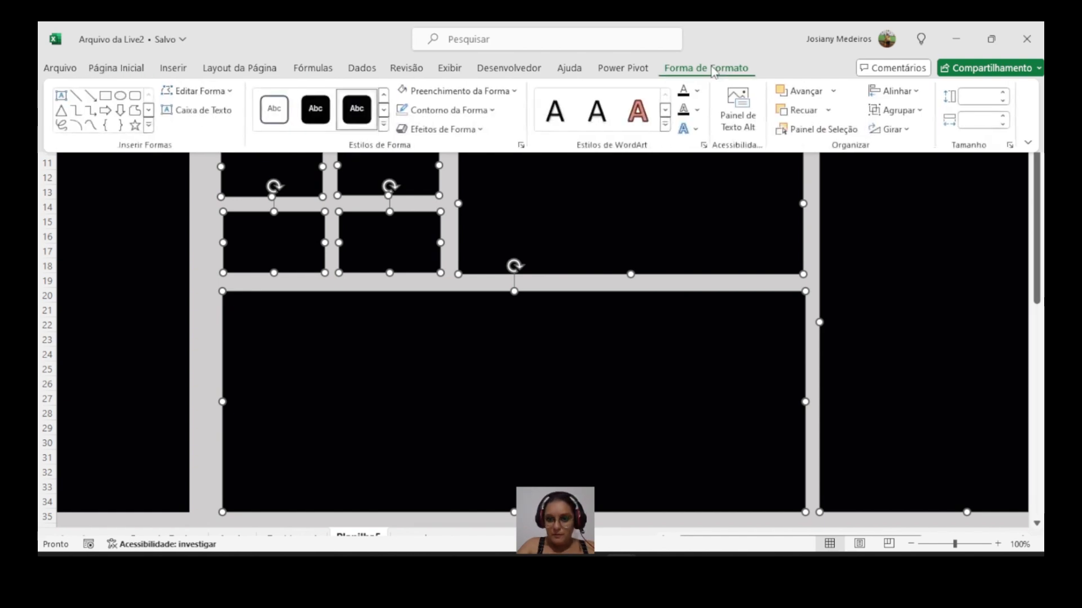
{"action": "left_click", "coordinate": [514, 92]}
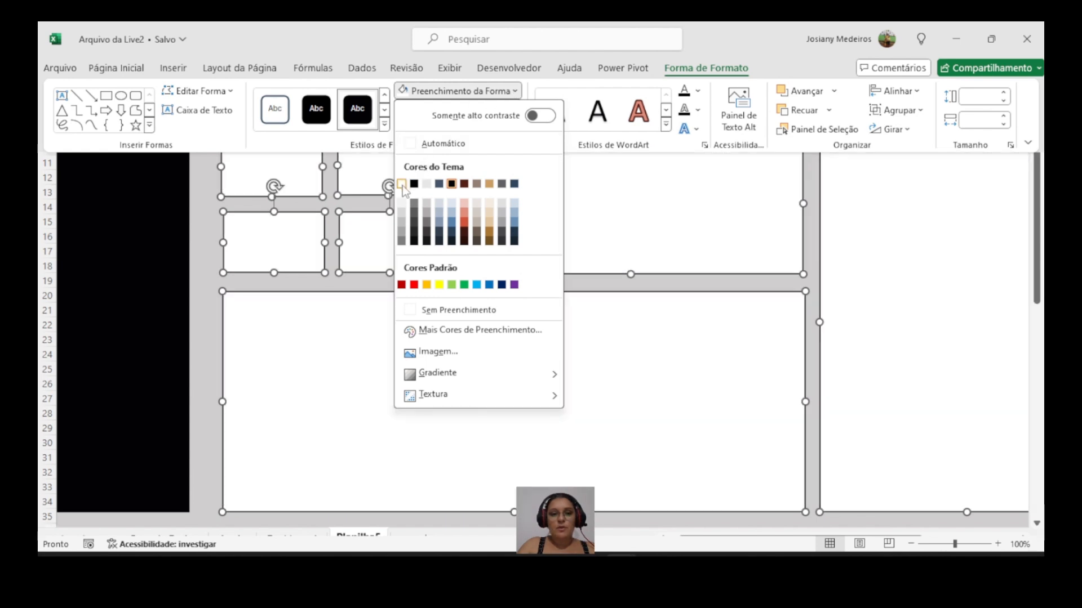
{"action": "left_click", "coordinate": [401, 185]}
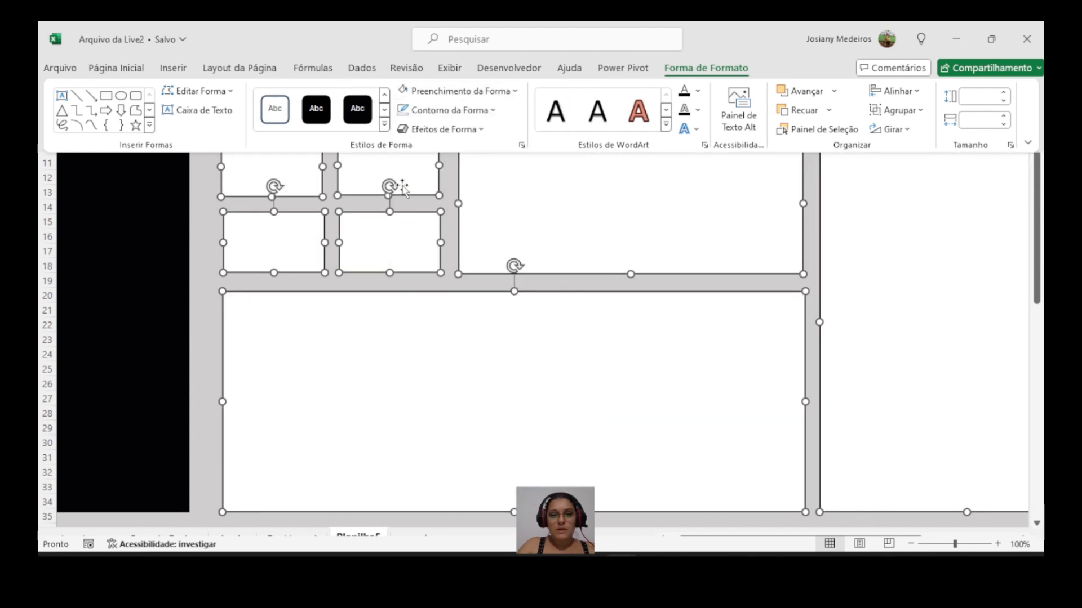
Step: Remove the outline of the selected cards and panels and give them an outer shadow offset to the lower right
{"action": "left_click", "coordinate": [434, 112]}
{"action": "left_click", "coordinate": [445, 330]}
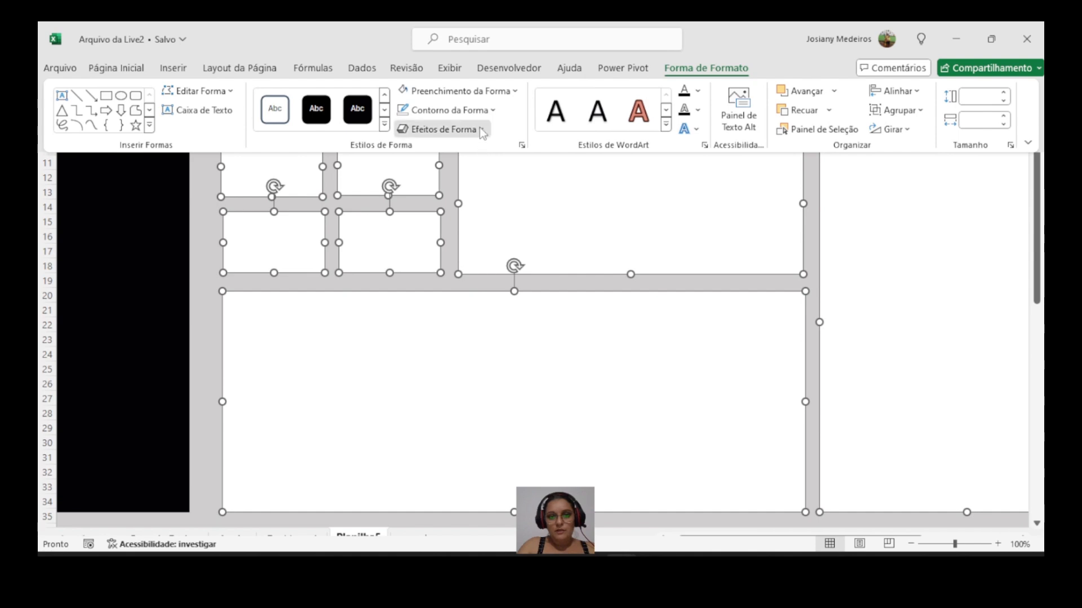
{"action": "left_click", "coordinate": [444, 129]}
{"action": "mouse_move", "coordinate": [457, 193]}
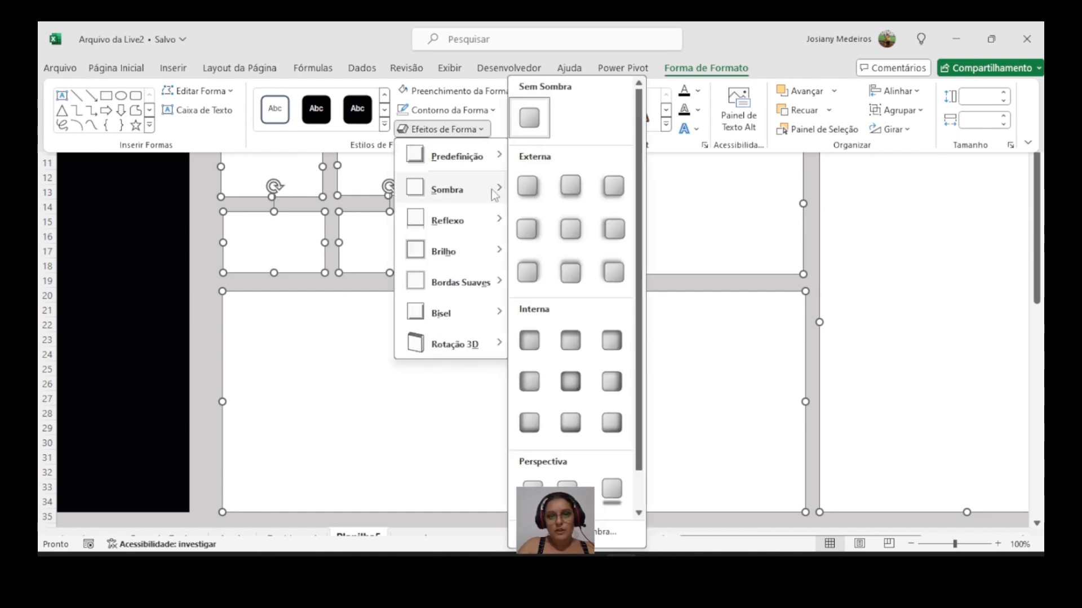
{"action": "left_click", "coordinate": [522, 187]}
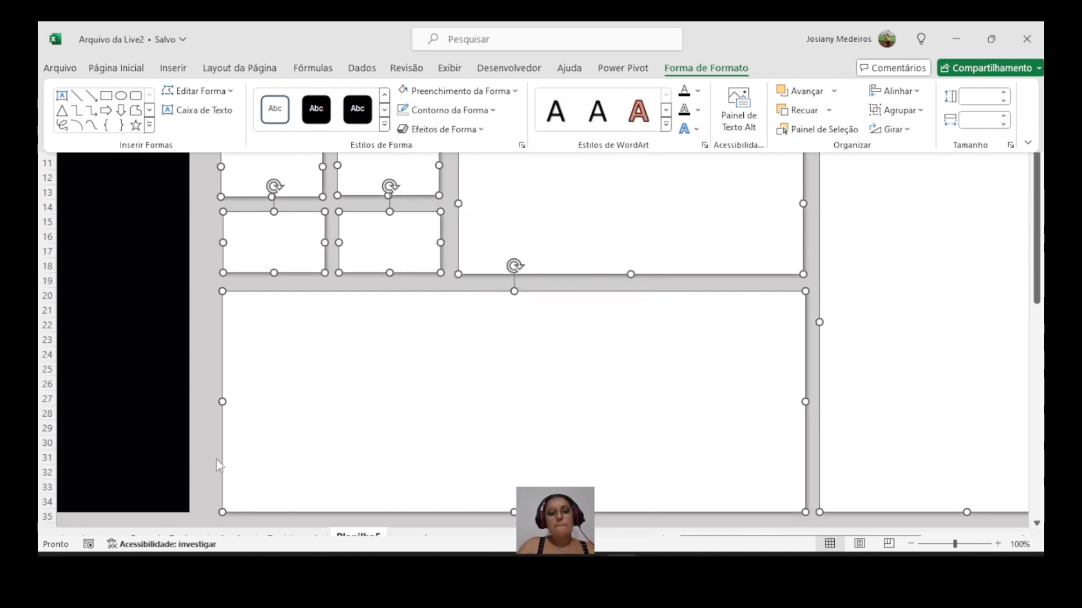
{"action": "key", "text": "ctrl+shift+F1"}
{"action": "left_click", "coordinate": [212, 383]}
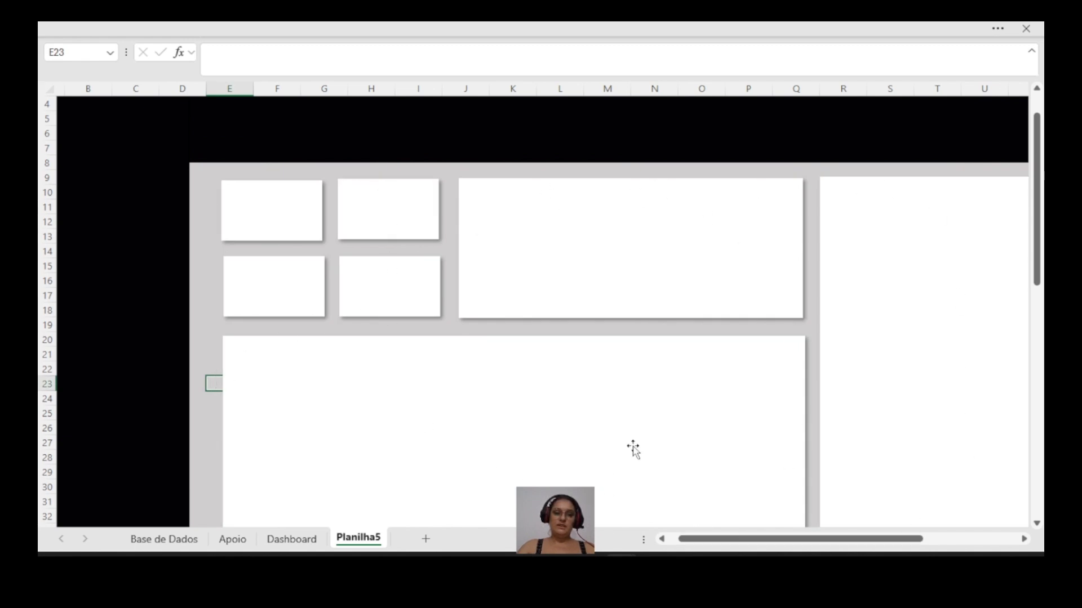
Step: Delete the demonstration sheet Planilha5 and return to the Dashboard sheet
{"action": "left_click", "coordinate": [294, 541]}
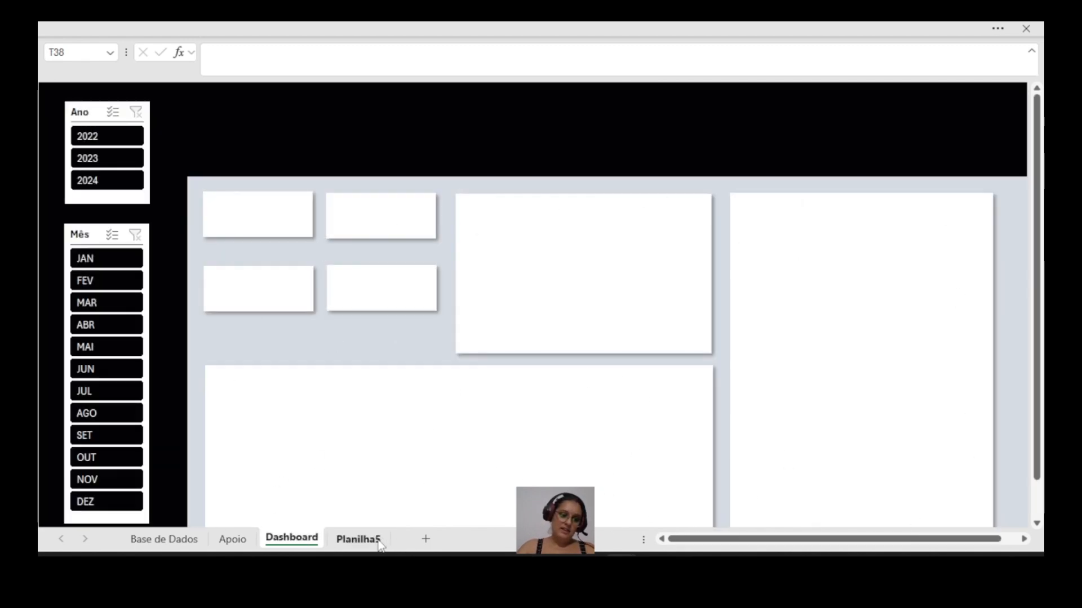
{"action": "left_click", "coordinate": [358, 539]}
{"action": "right_click", "coordinate": [358, 540]}
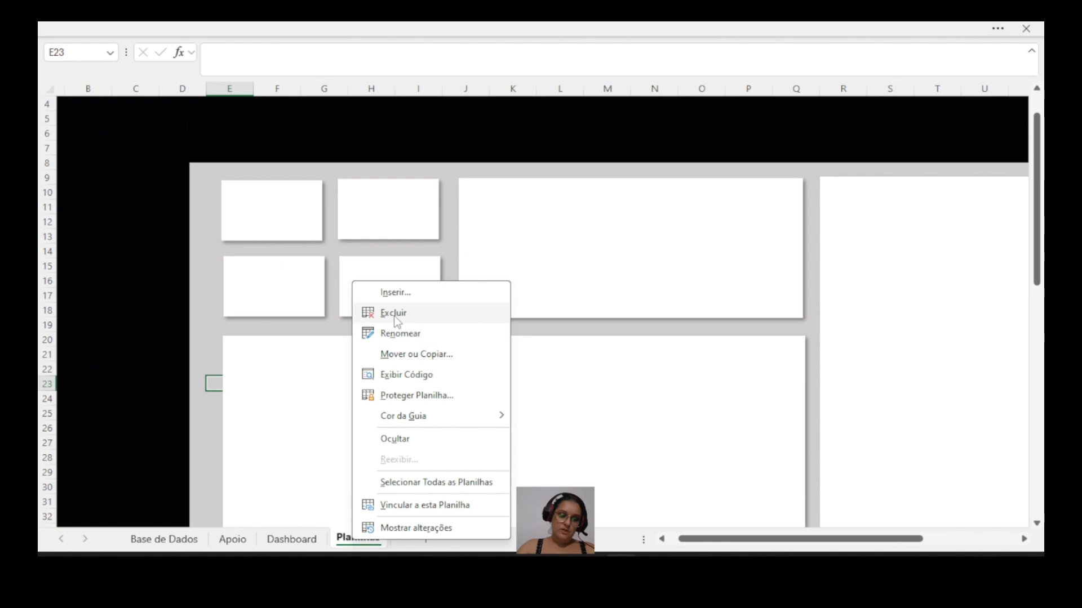
{"action": "left_click", "coordinate": [396, 315]}
{"action": "left_click", "coordinate": [516, 335]}
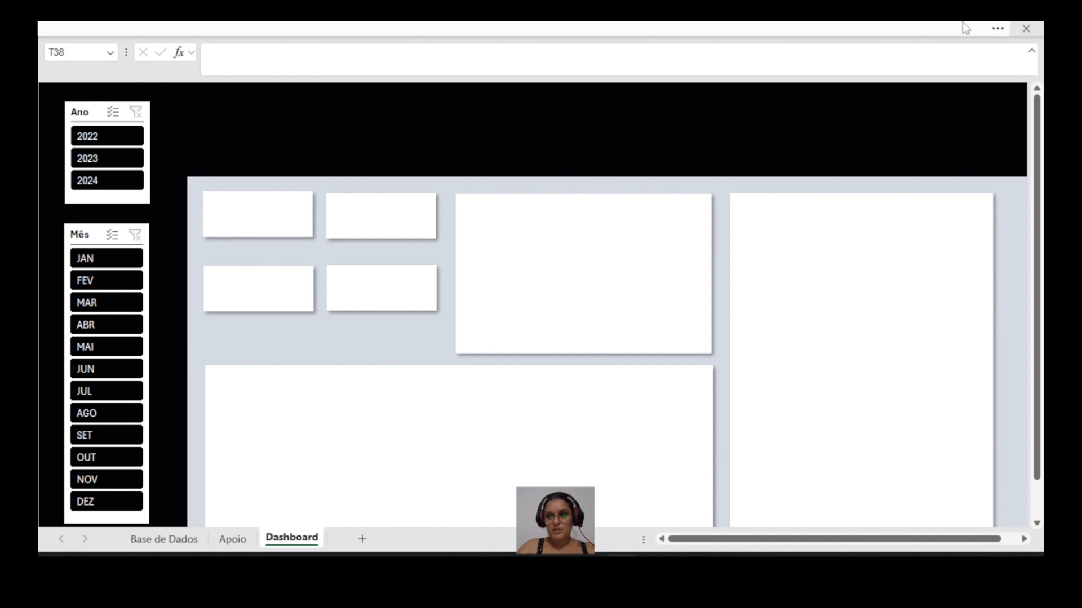
Step: Insert a text box inside the upper-left small card of the Dashboard
{"action": "left_click", "coordinate": [997, 29]}
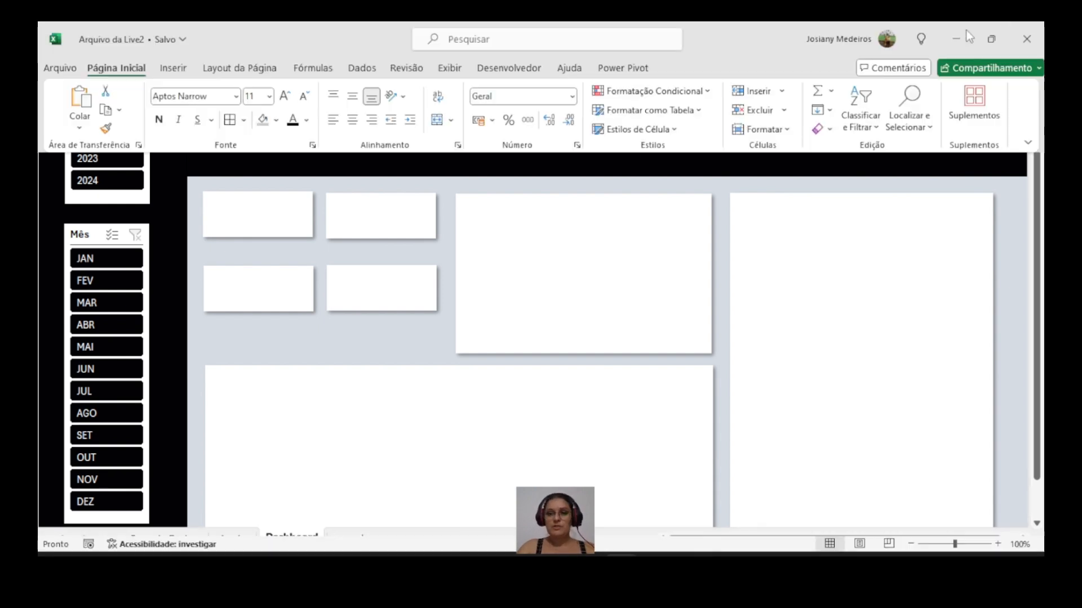
{"action": "left_click", "coordinate": [173, 68]}
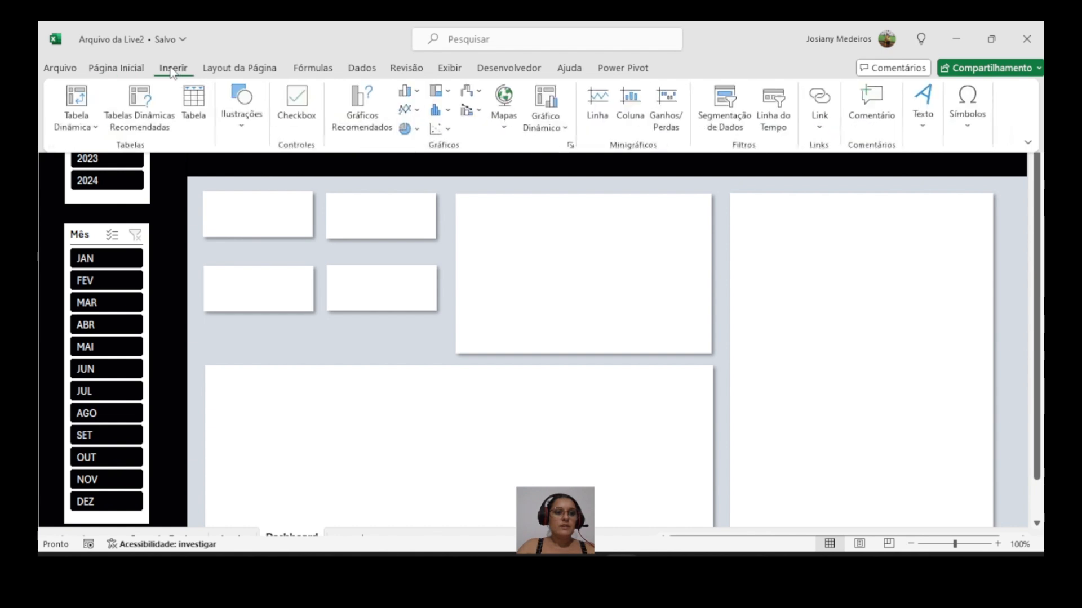
{"action": "left_click", "coordinate": [926, 127]}
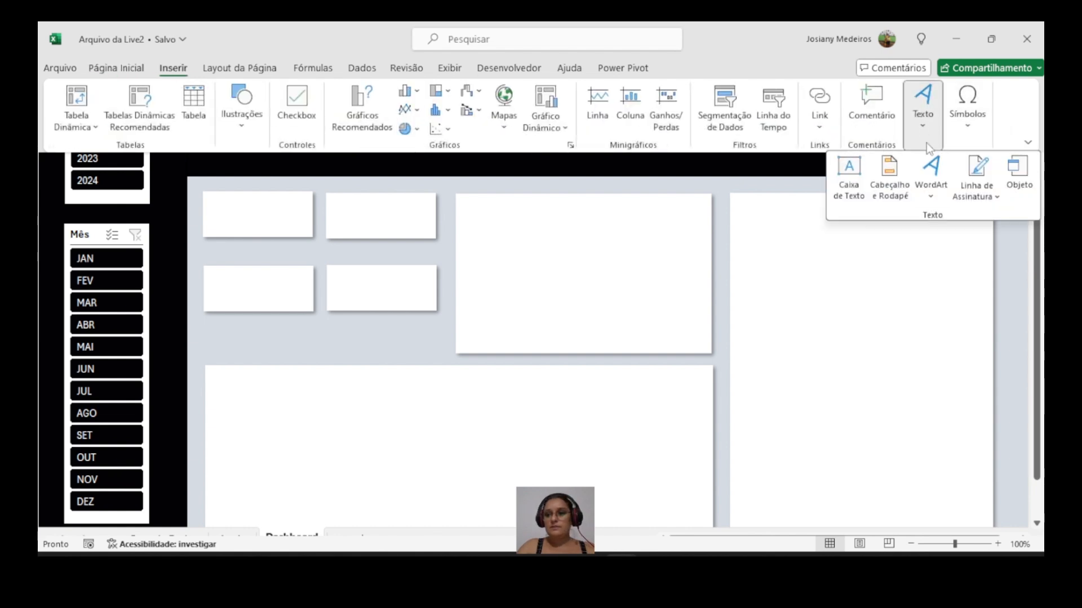
{"action": "left_click", "coordinate": [851, 170]}
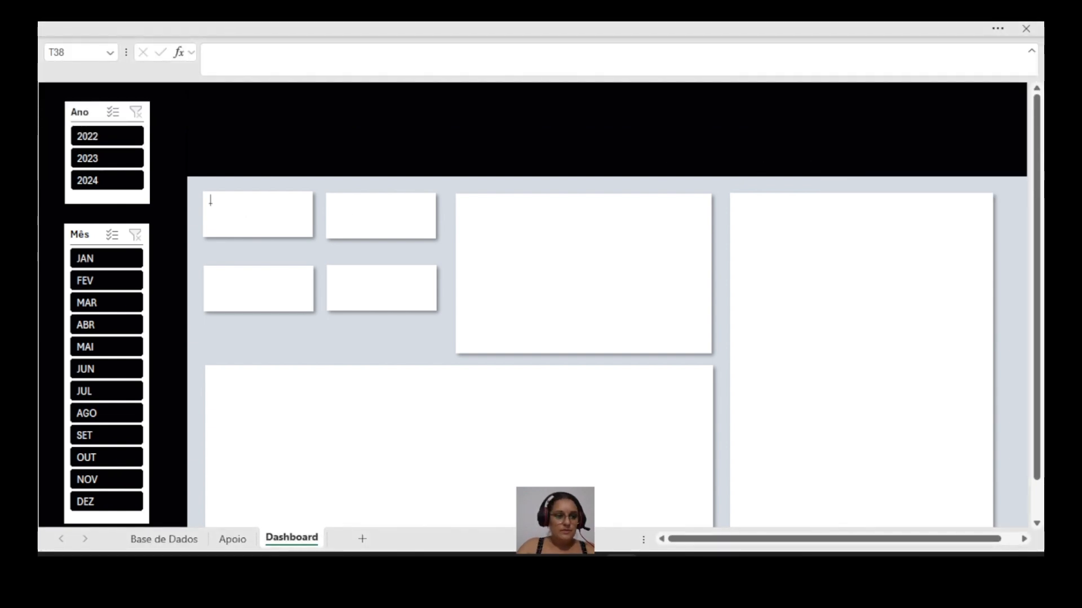
{"action": "left_click_drag", "start_coordinate": [207, 200], "coordinate": [305, 229]}
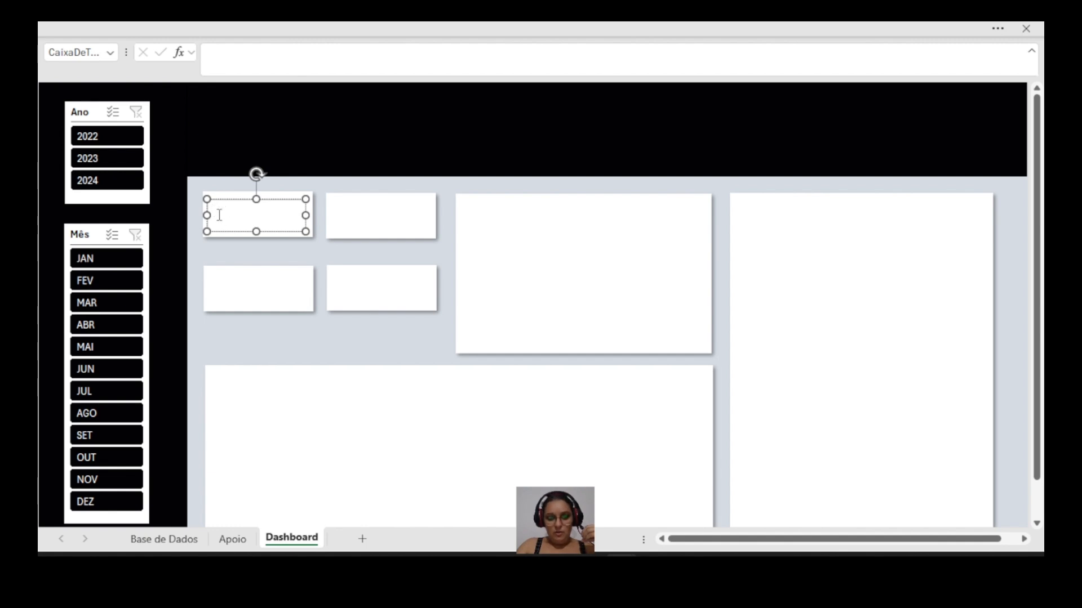
Step: Link the text box in the upper-left small card to the Soma de Orçado value with =Apoio!E4
{"action": "left_click", "coordinate": [219, 59]}
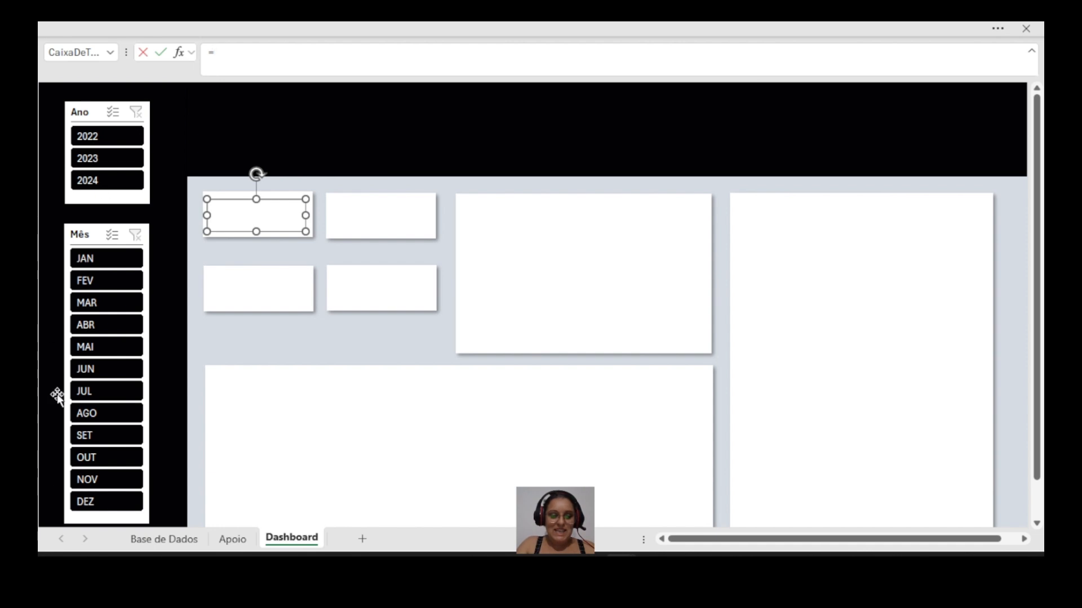
{"action": "left_click", "coordinate": [233, 541]}
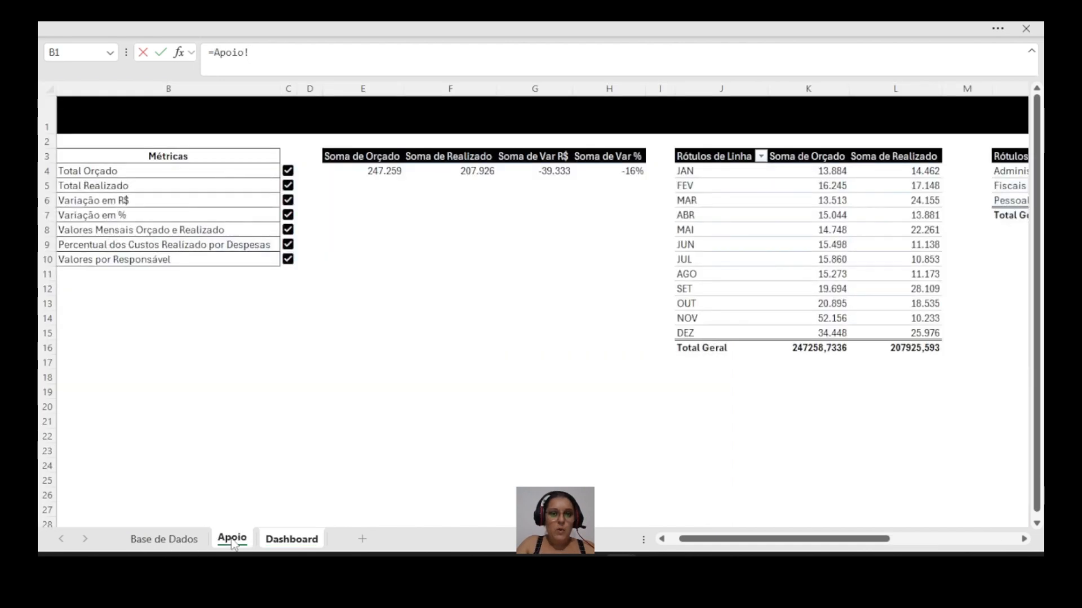
{"action": "left_click", "coordinate": [362, 173]}
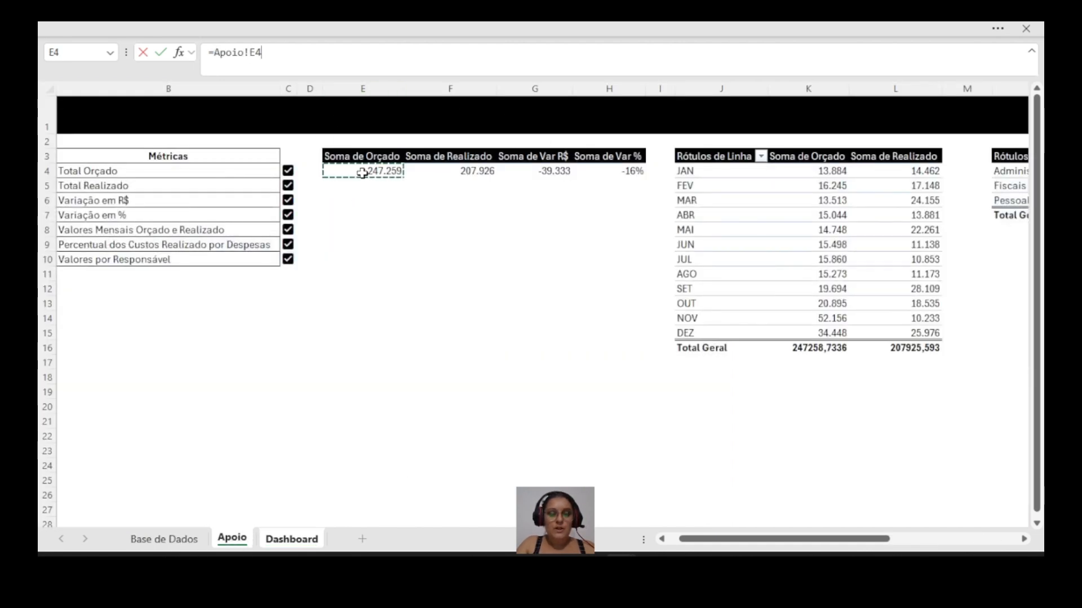
{"action": "key", "text": "Return"}
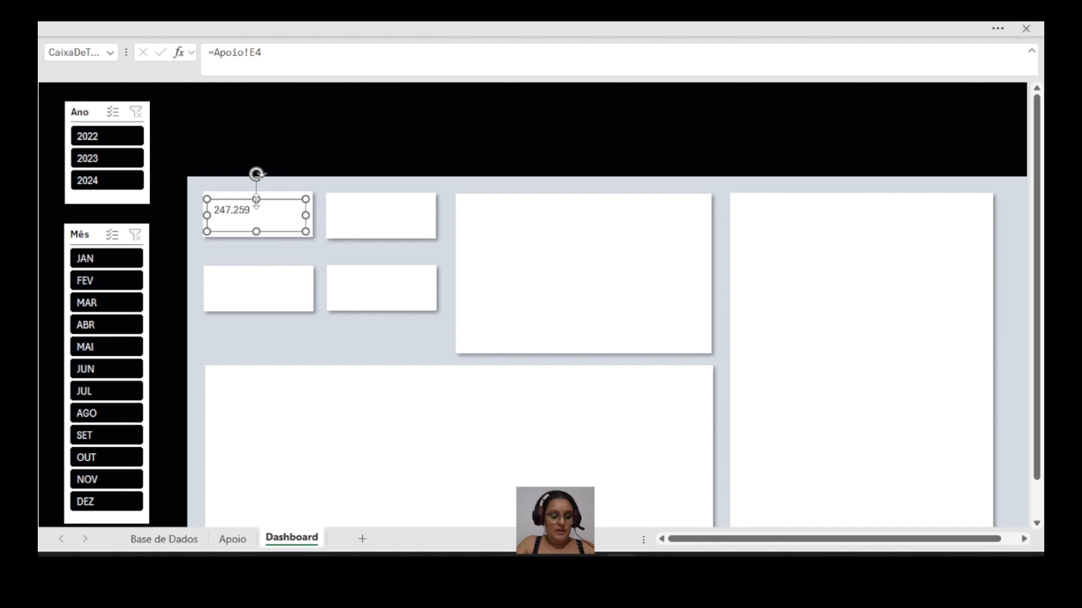
Step: Copy the linked text box onto the upper-right small card and link the copy to Soma de Realizado with =Apoio!F4
{"action": "left_click_drag", "start_coordinate": [256, 201], "coordinate": [394, 198]}
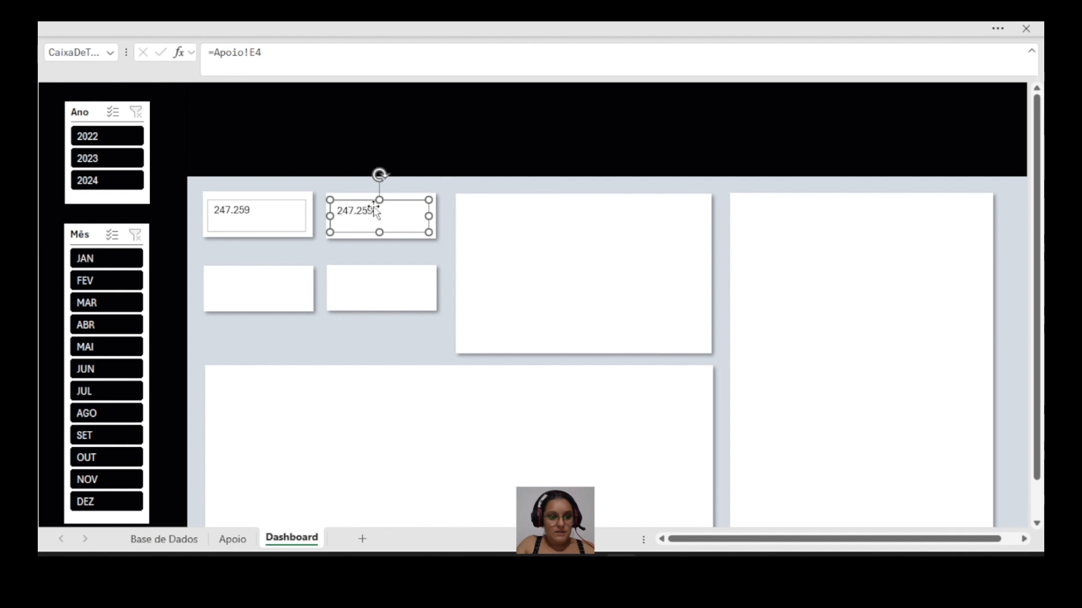
{"action": "left_click", "coordinate": [372, 213]}
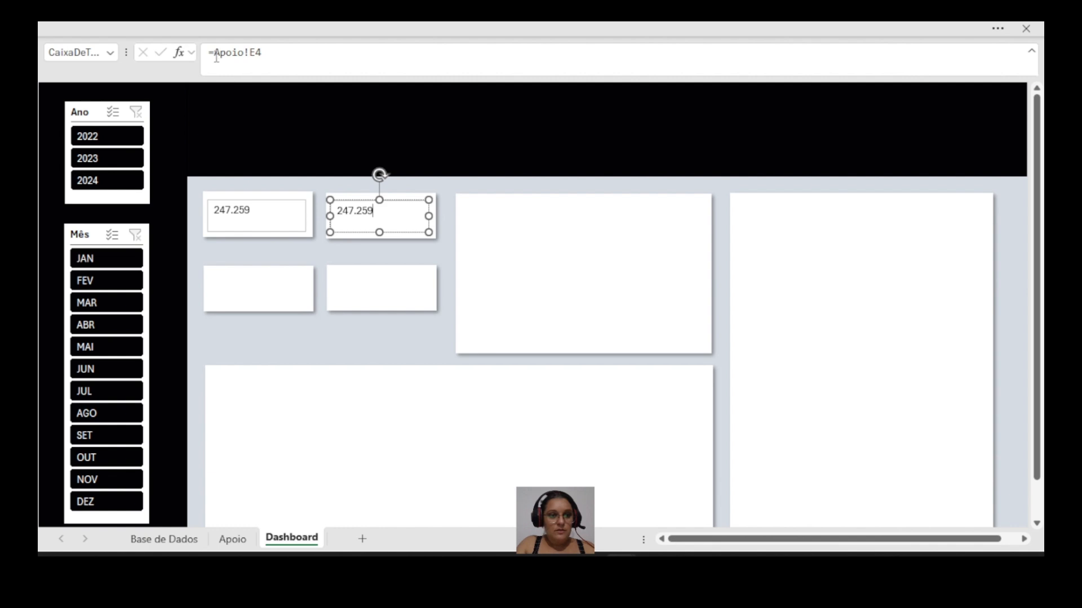
{"action": "left_click_drag", "start_coordinate": [217, 57], "coordinate": [259, 59]}
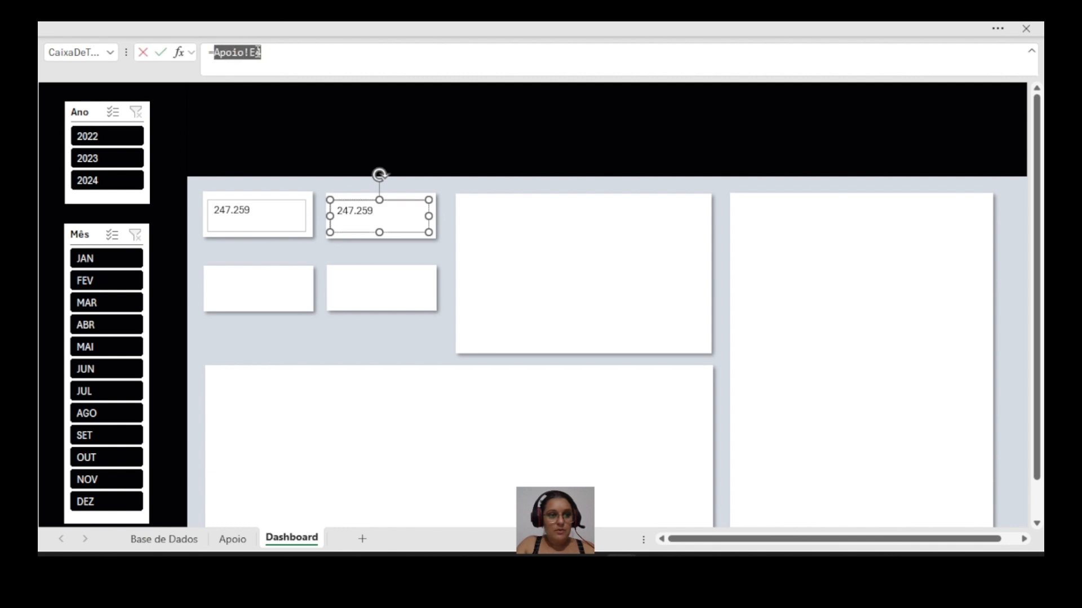
{"action": "left_click", "coordinate": [231, 539]}
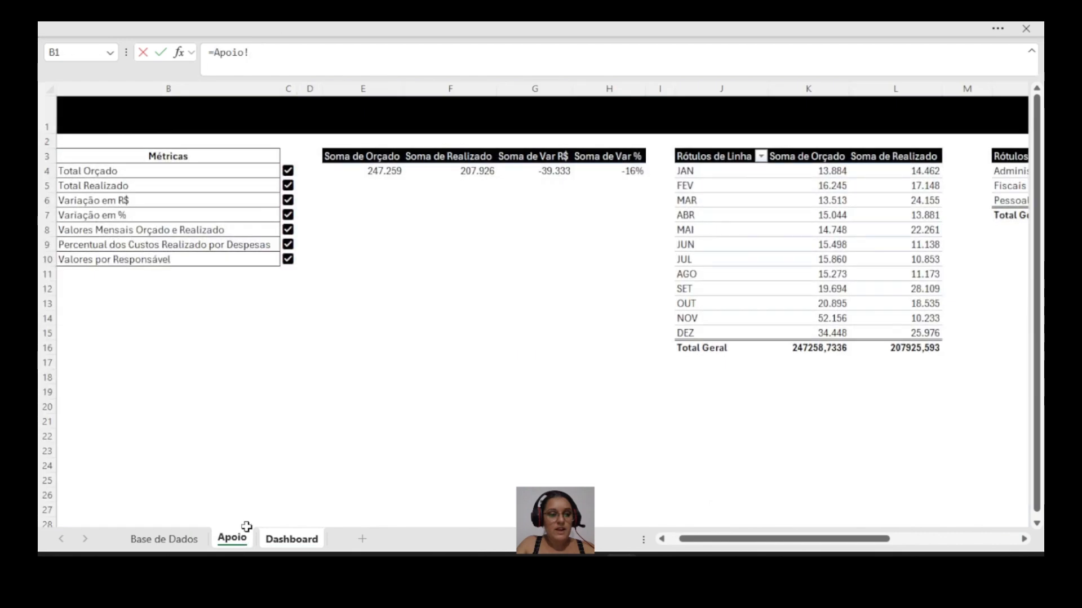
{"action": "left_click", "coordinate": [477, 173]}
{"action": "key", "text": "Return"}
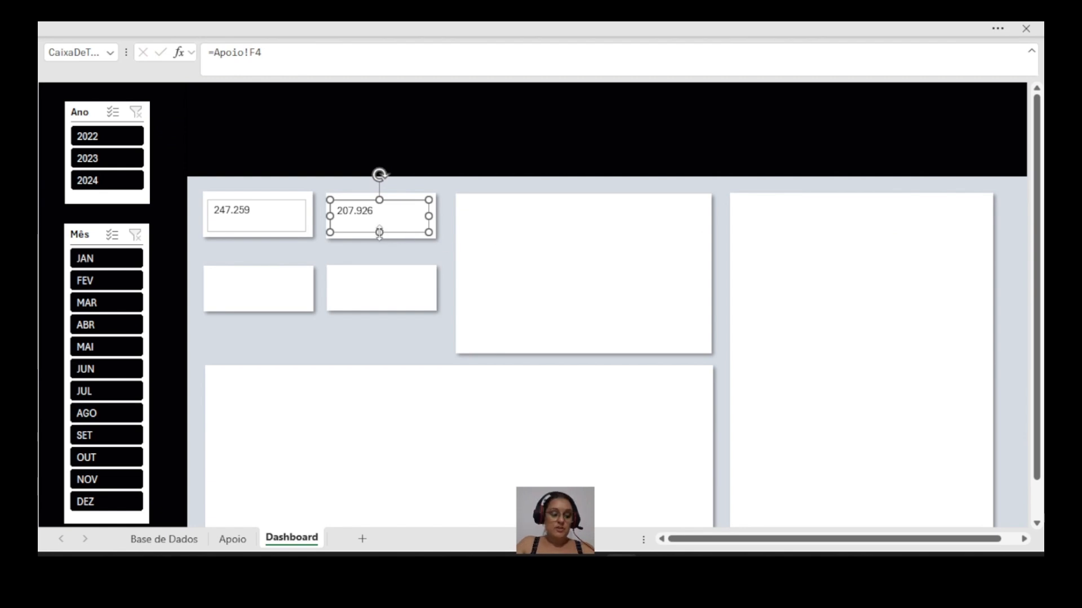
Step: Duplicate the Realizado text box and place the copy inside the lower-left small card
{"action": "key", "text": "ctrl+d"}
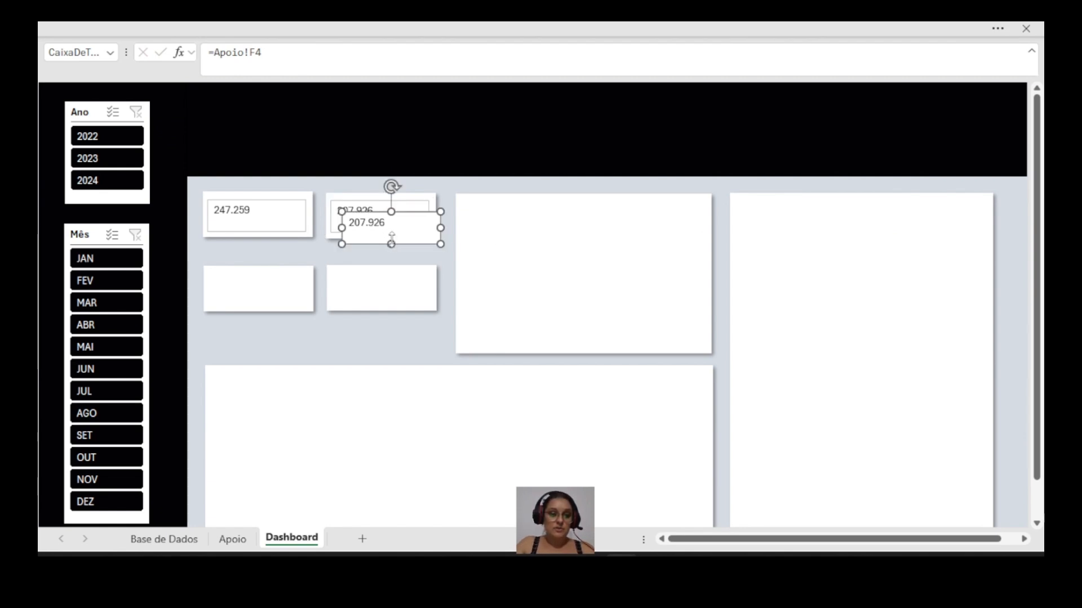
{"action": "left_click_drag", "start_coordinate": [391, 243], "coordinate": [329, 293]}
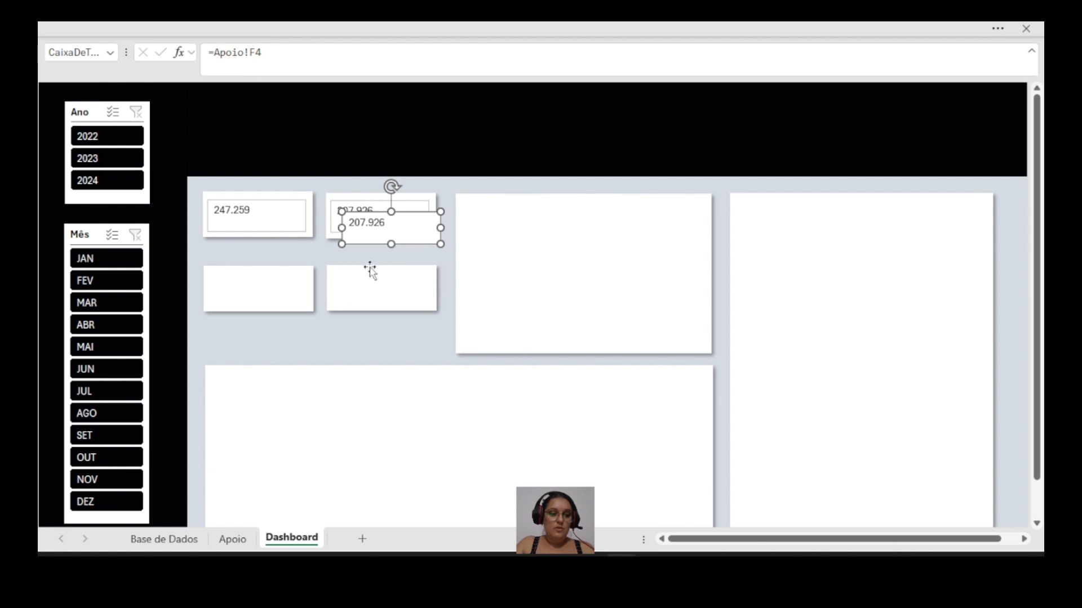
{"action": "key", "text": "ctrl+z"}
{"action": "left_click_drag", "start_coordinate": [407, 211], "coordinate": [276, 276]}
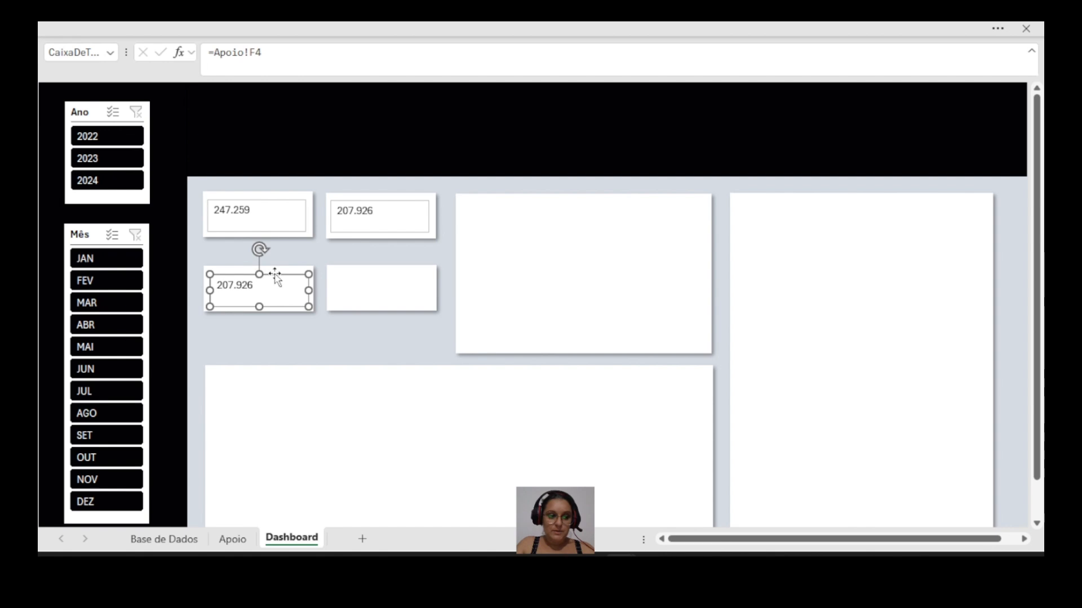
Step: Test the linked cards by filtering the Ano slicer to 2024, 2023 and 2022, and clear the filter
{"action": "left_click", "coordinate": [117, 184]}
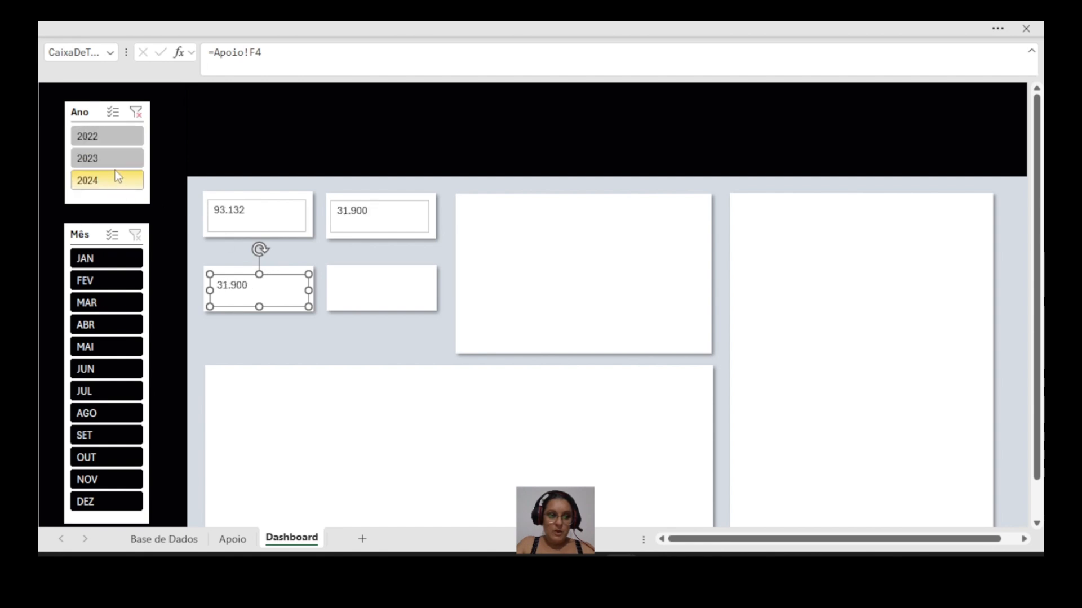
{"action": "left_click", "coordinate": [116, 159]}
{"action": "left_click", "coordinate": [115, 136]}
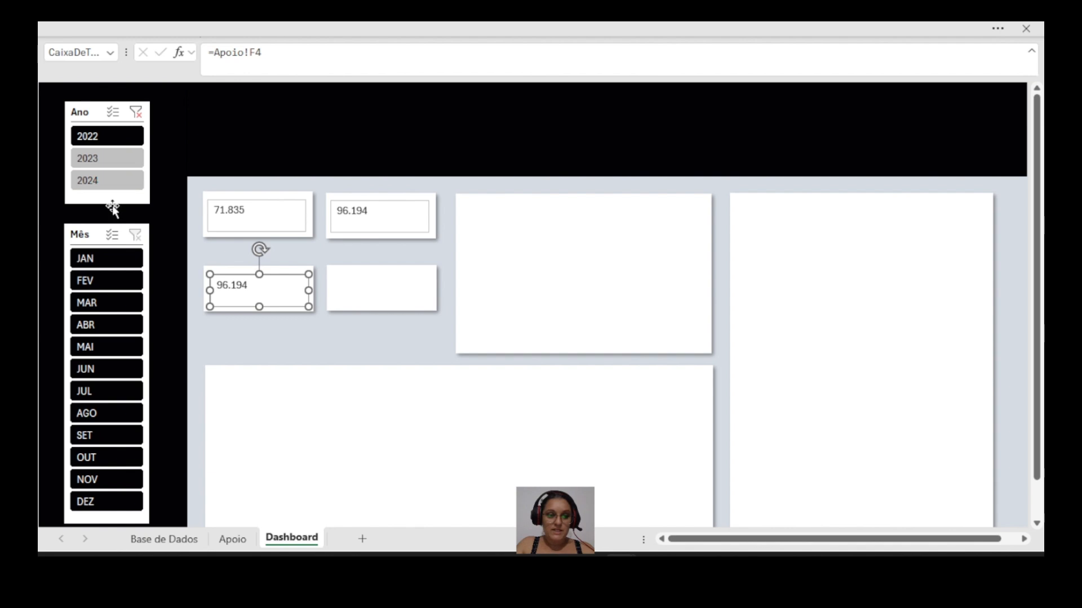
{"action": "left_click", "coordinate": [136, 112]}
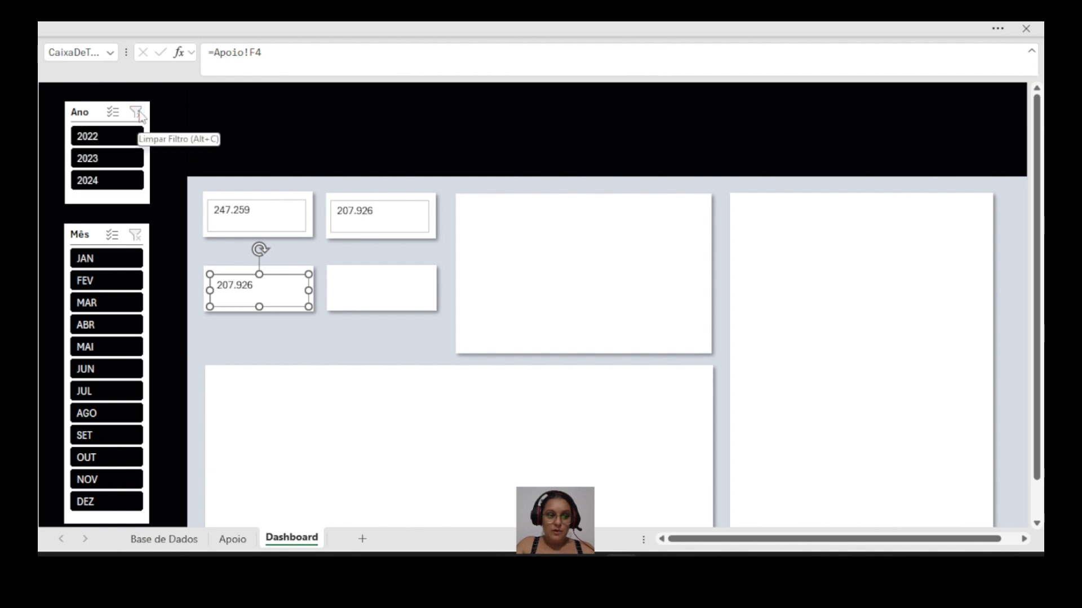
Step: Link the text box in the lower-left small card to Soma de Var R$ with =Apoio!G4
{"action": "left_click", "coordinate": [253, 284]}
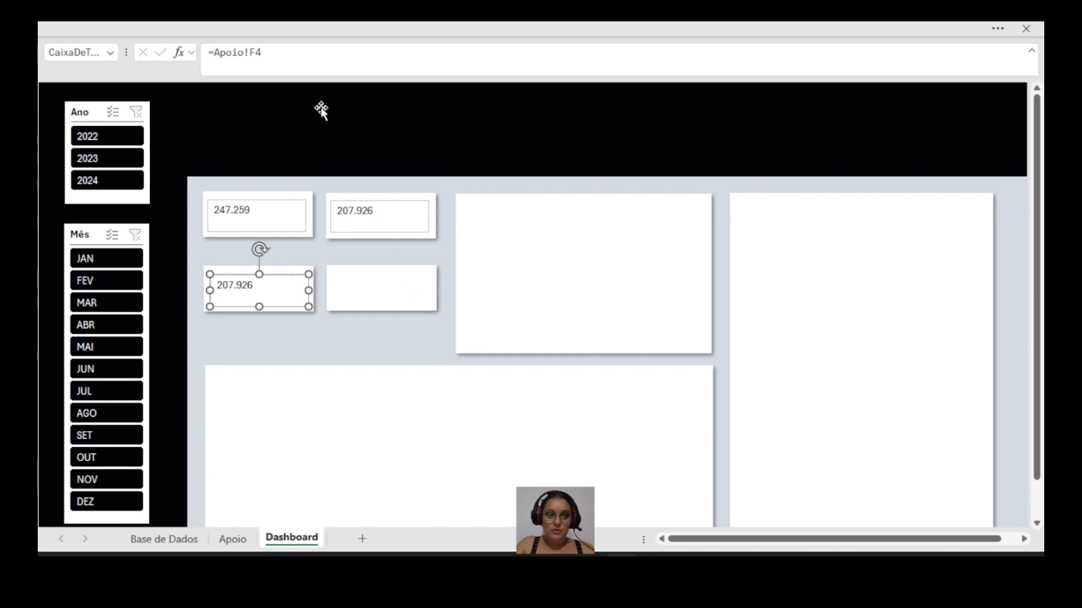
{"action": "left_click_drag", "start_coordinate": [273, 63], "coordinate": [231, 60]}
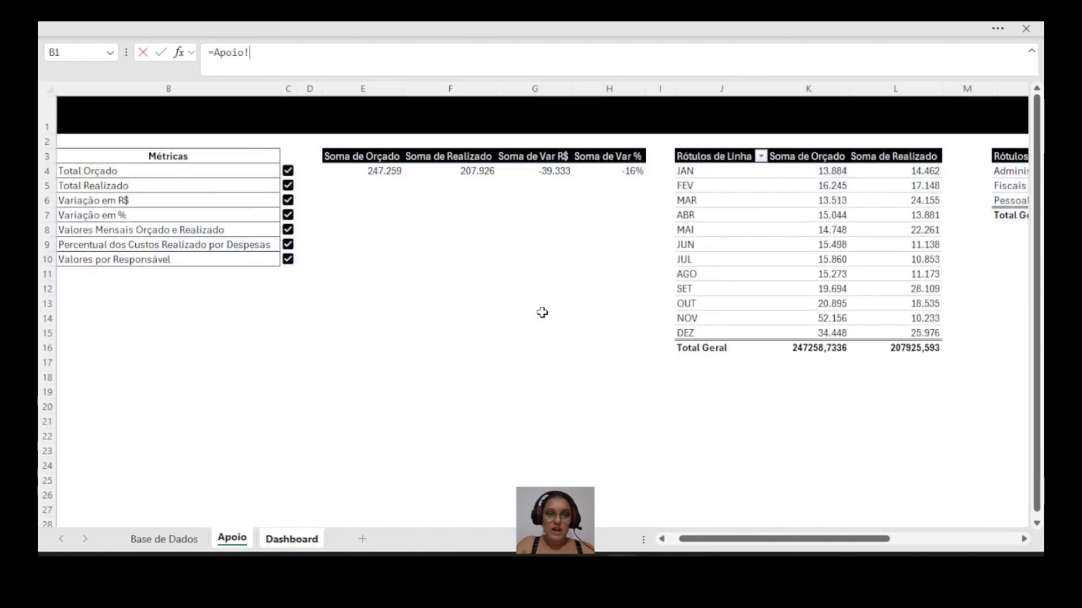
{"action": "left_click", "coordinate": [555, 171]}
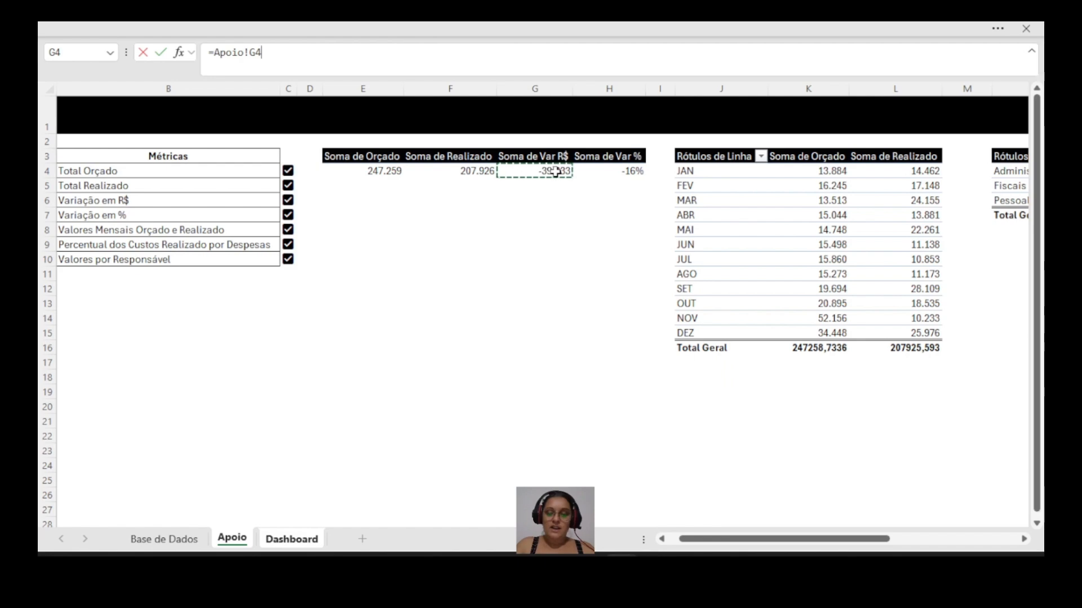
{"action": "key", "text": "Return"}
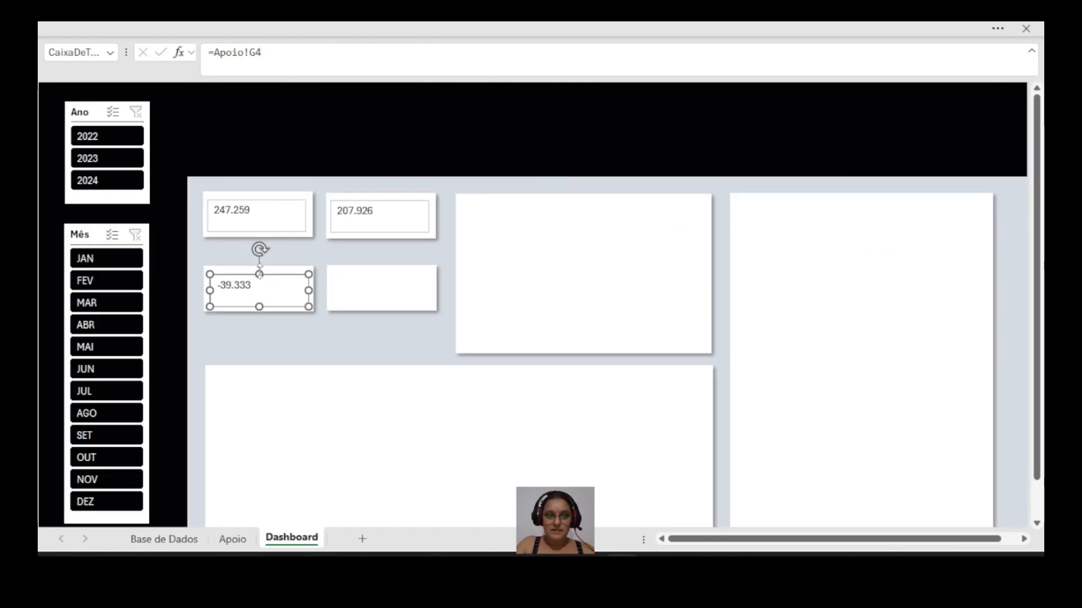
Step: Copy the Var R$ text box onto the lower-right small card and link the copy to Soma de Var % with =Apoio!H4
{"action": "key", "text": "ctrl+v"}
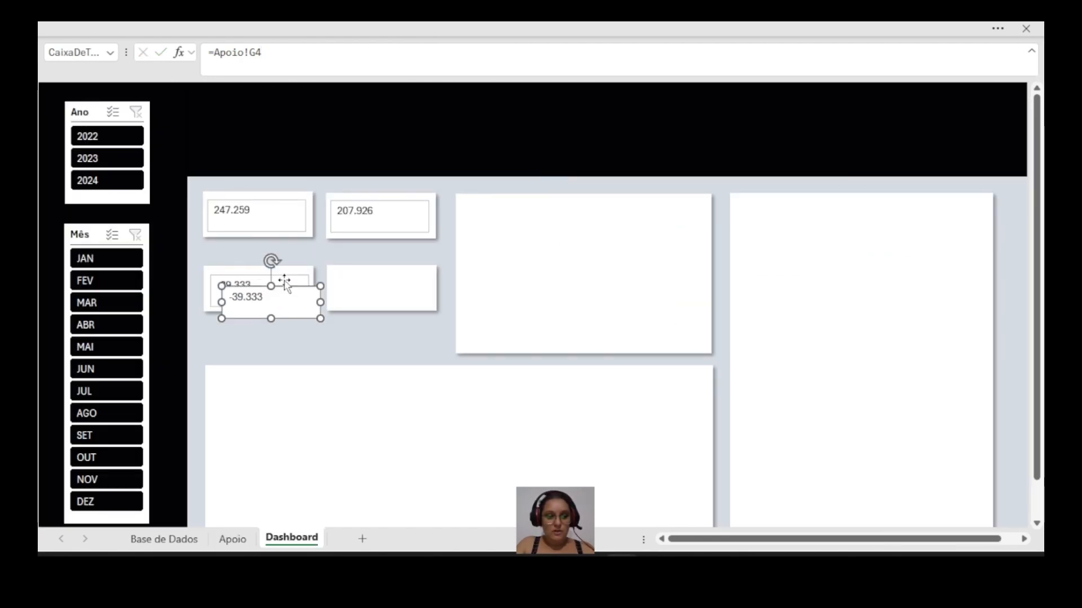
{"action": "left_click_drag", "start_coordinate": [285, 289], "coordinate": [394, 273]}
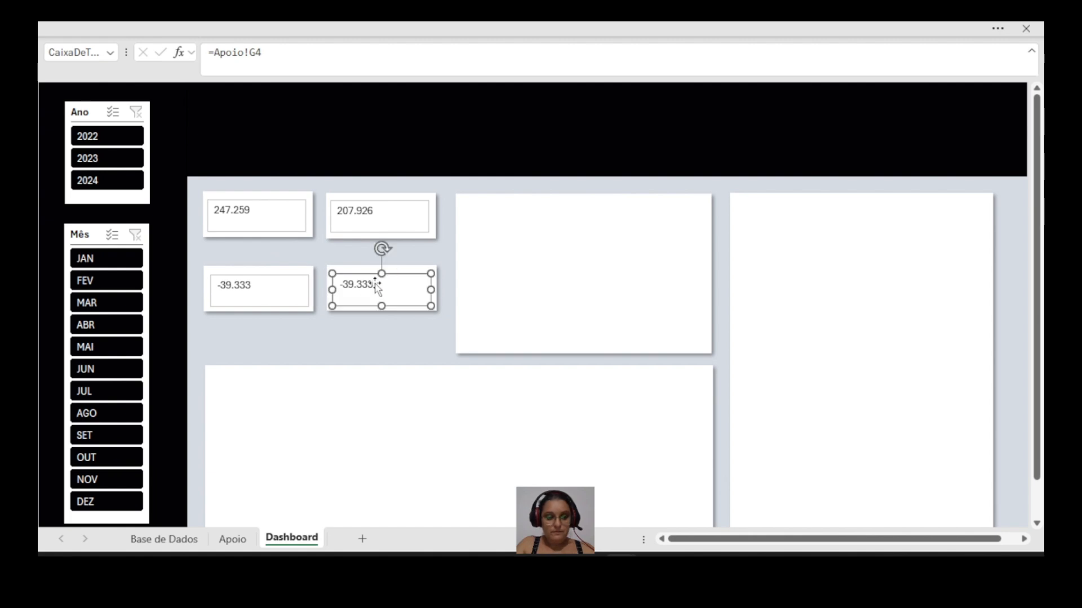
{"action": "left_click", "coordinate": [374, 286]}
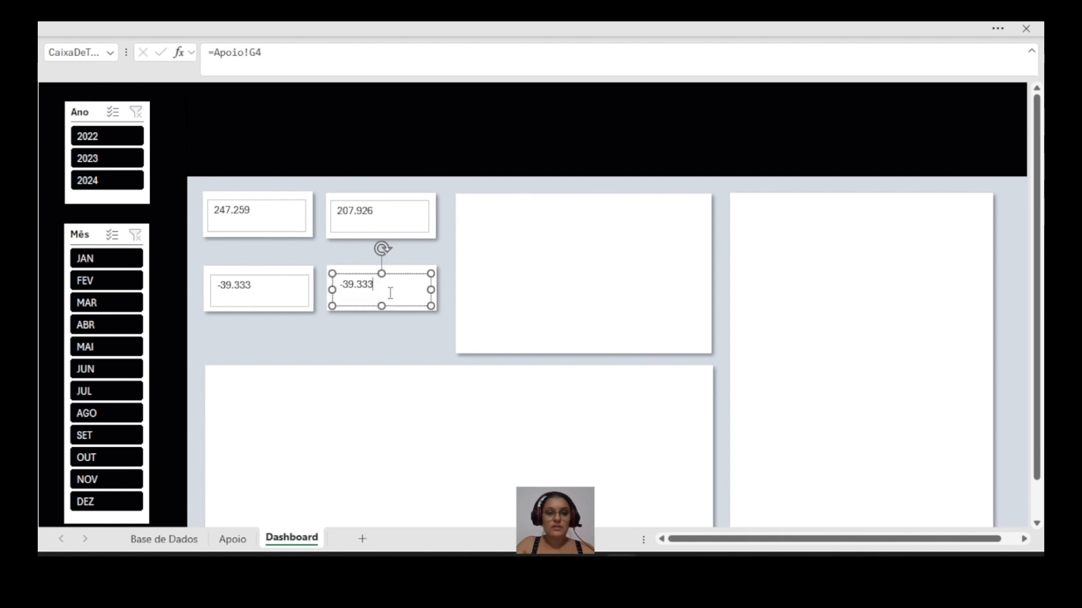
{"action": "left_click_drag", "start_coordinate": [262, 53], "coordinate": [213, 53]}
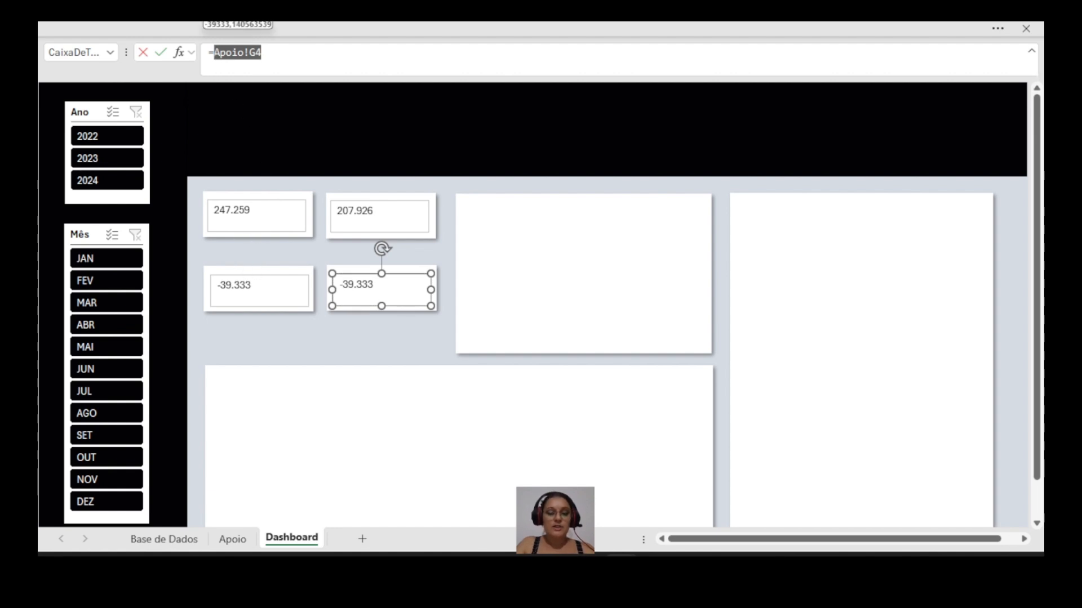
{"action": "left_click", "coordinate": [232, 539]}
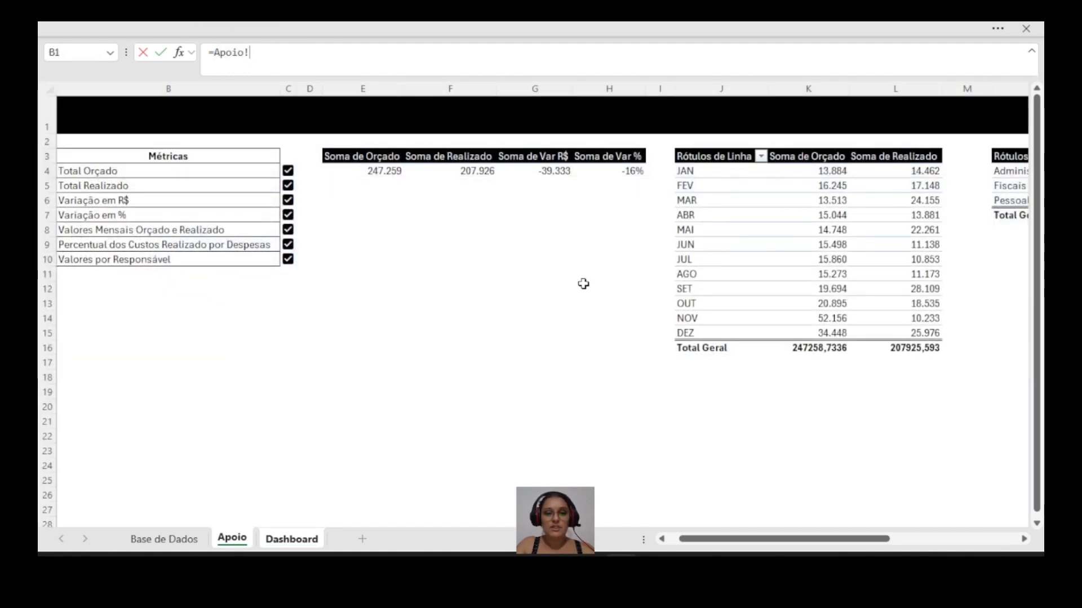
{"action": "left_click", "coordinate": [609, 176]}
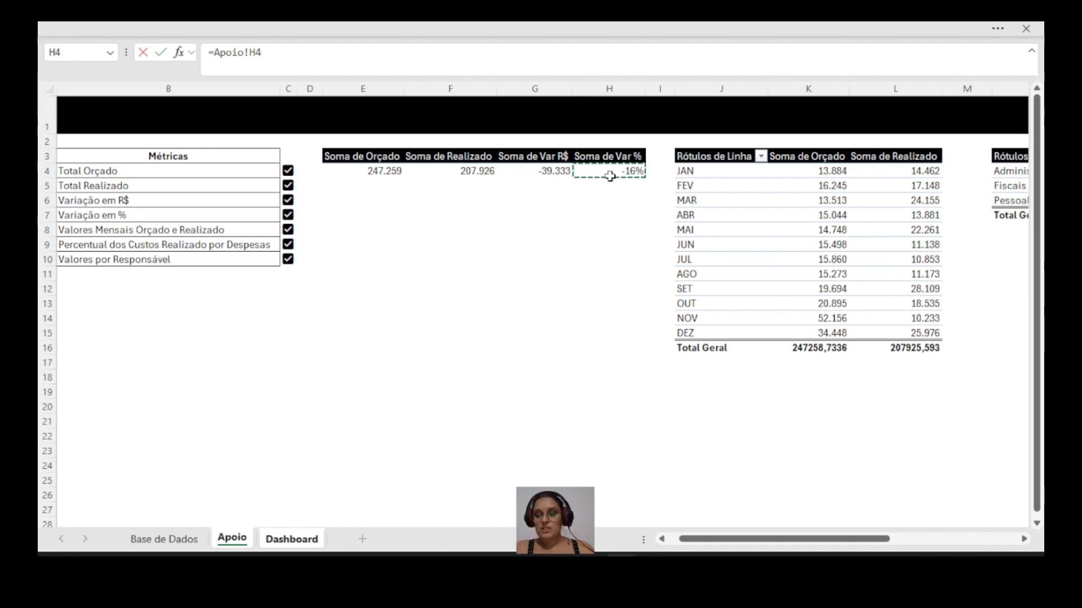
{"action": "key", "text": "Return"}
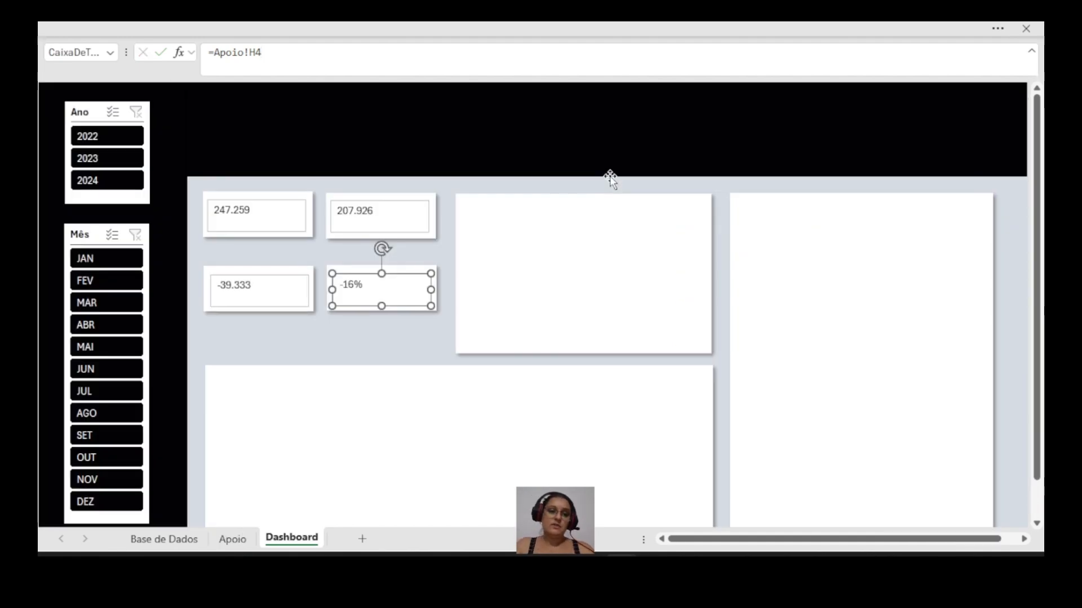
Step: Remove the fill and outline from all four linked text boxes in the small cards
{"action": "left_click", "coordinate": [256, 213]}
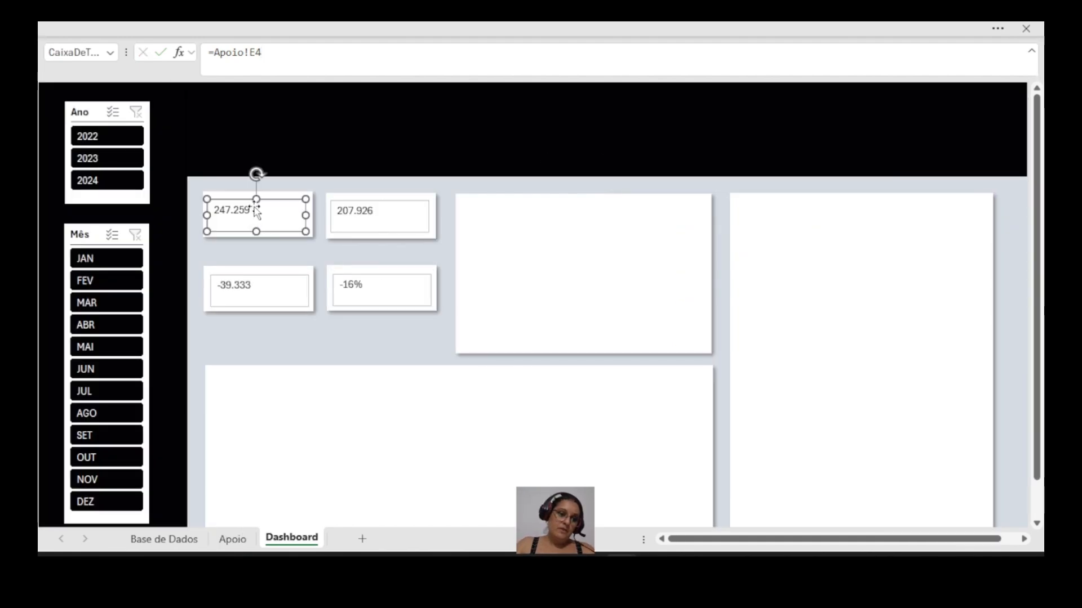
{"action": "left_click", "coordinate": [337, 209], "text": "ctrl"}
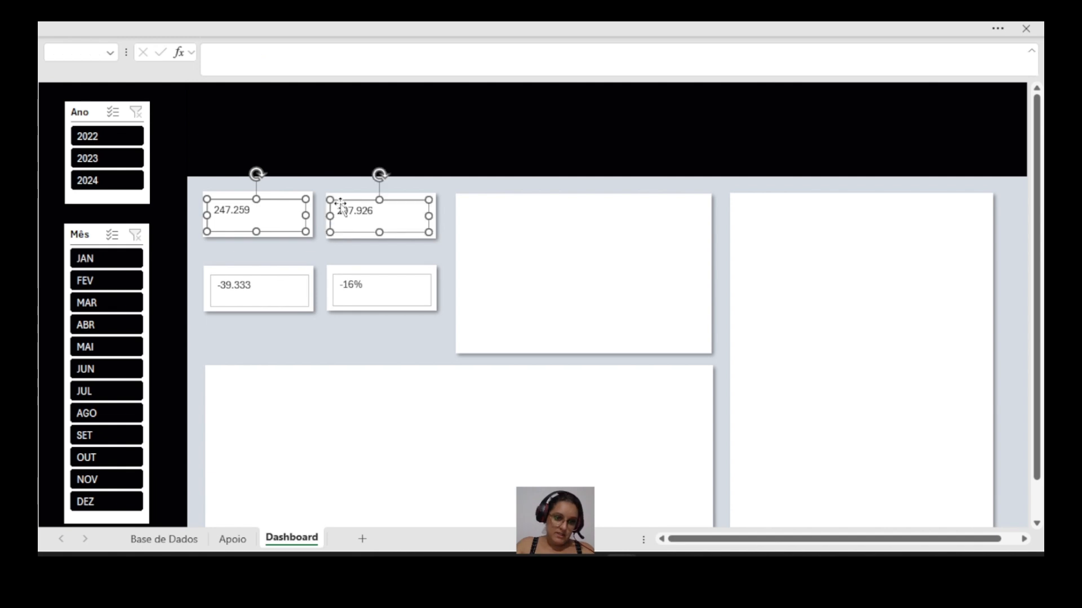
{"action": "left_click", "coordinate": [271, 280], "text": "ctrl"}
{"action": "left_click", "coordinate": [375, 282], "text": "ctrl"}
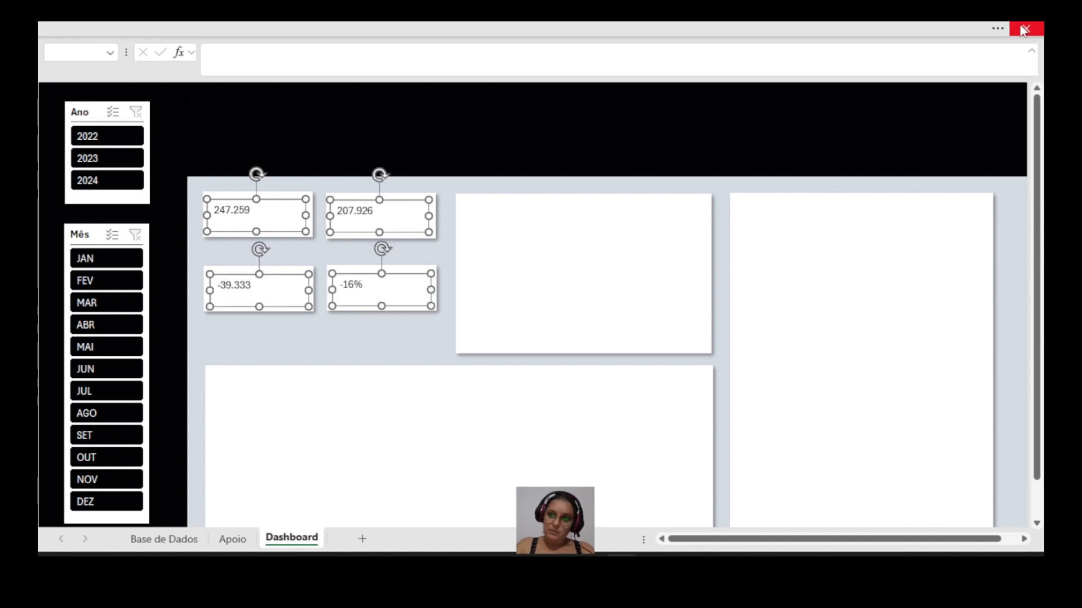
{"action": "left_click", "coordinate": [994, 32]}
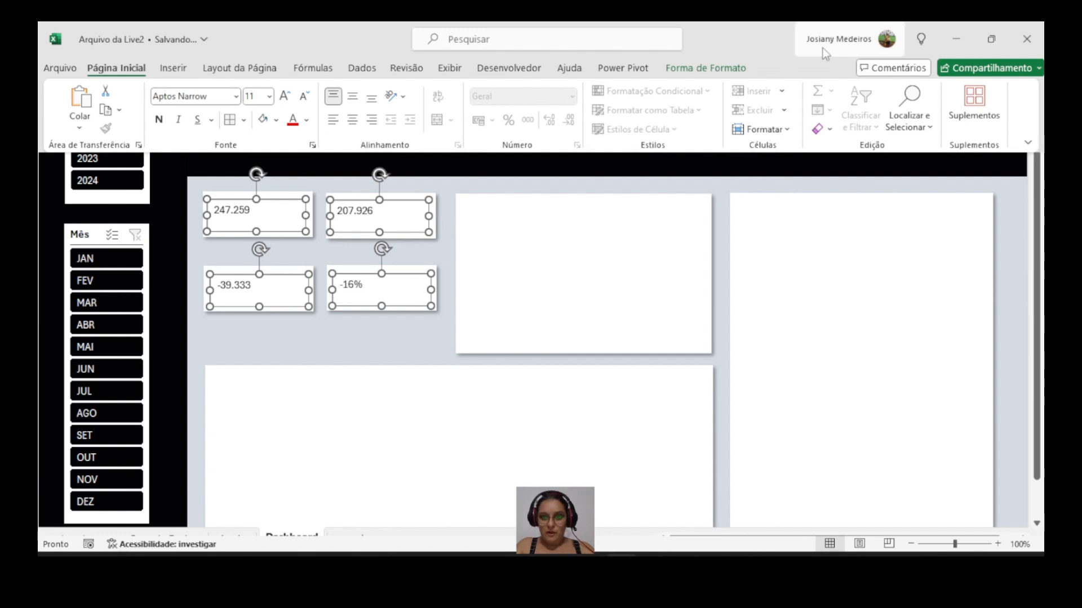
{"action": "left_click", "coordinate": [697, 70]}
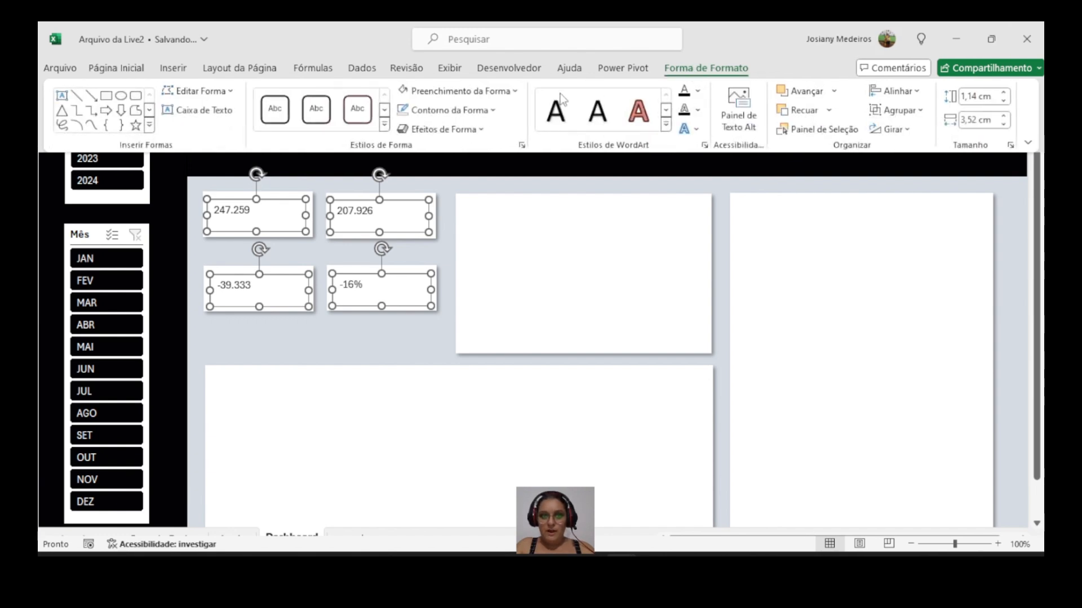
{"action": "left_click", "coordinate": [510, 91]}
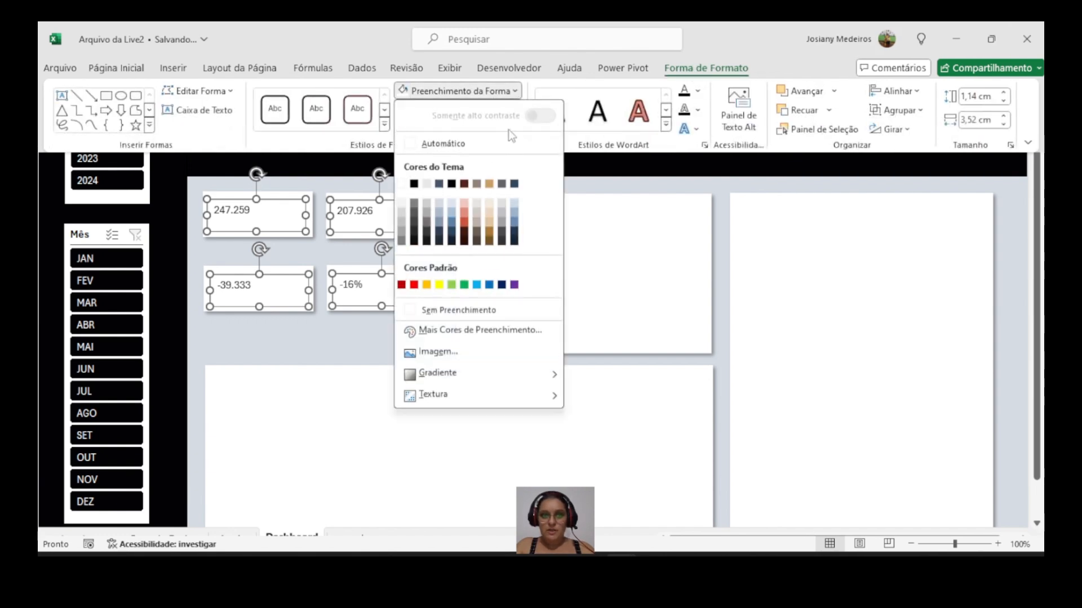
{"action": "left_click", "coordinate": [446, 311]}
{"action": "left_click", "coordinate": [447, 113]}
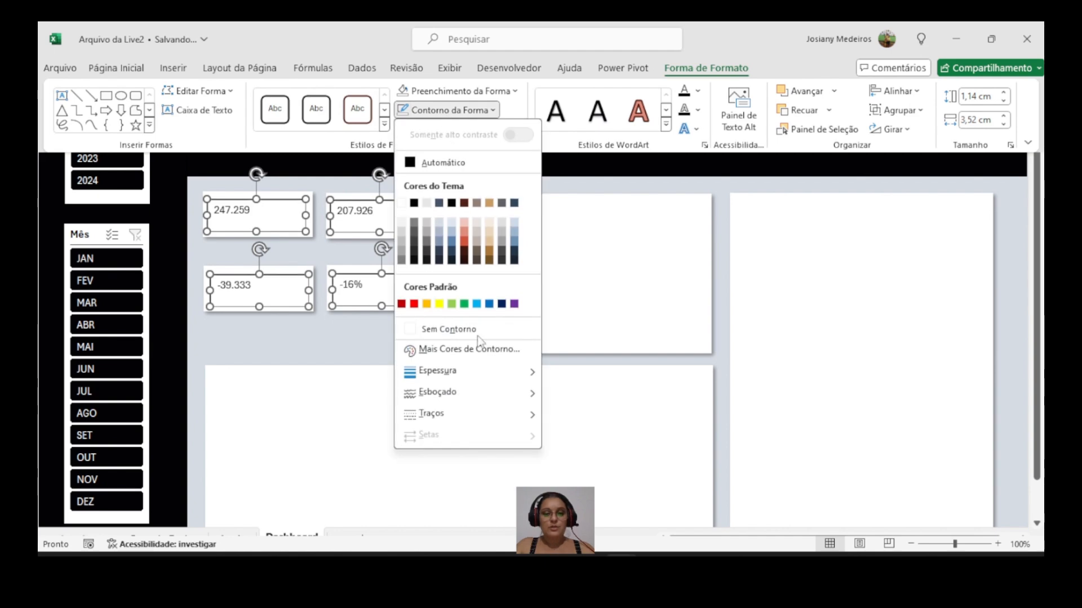
{"action": "left_click", "coordinate": [461, 333]}
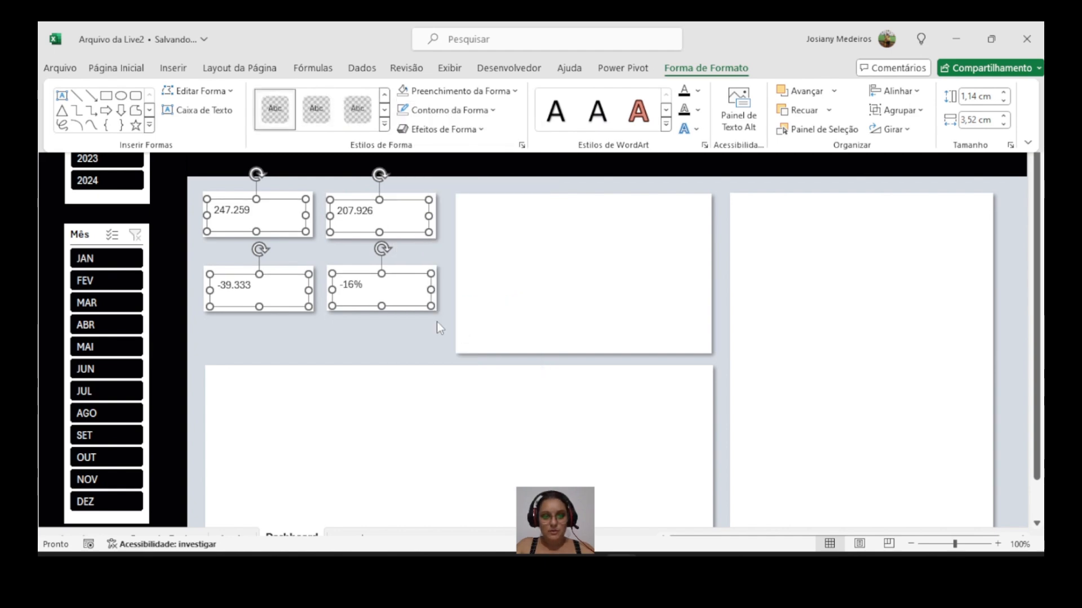
{"action": "left_click", "coordinate": [117, 68]}
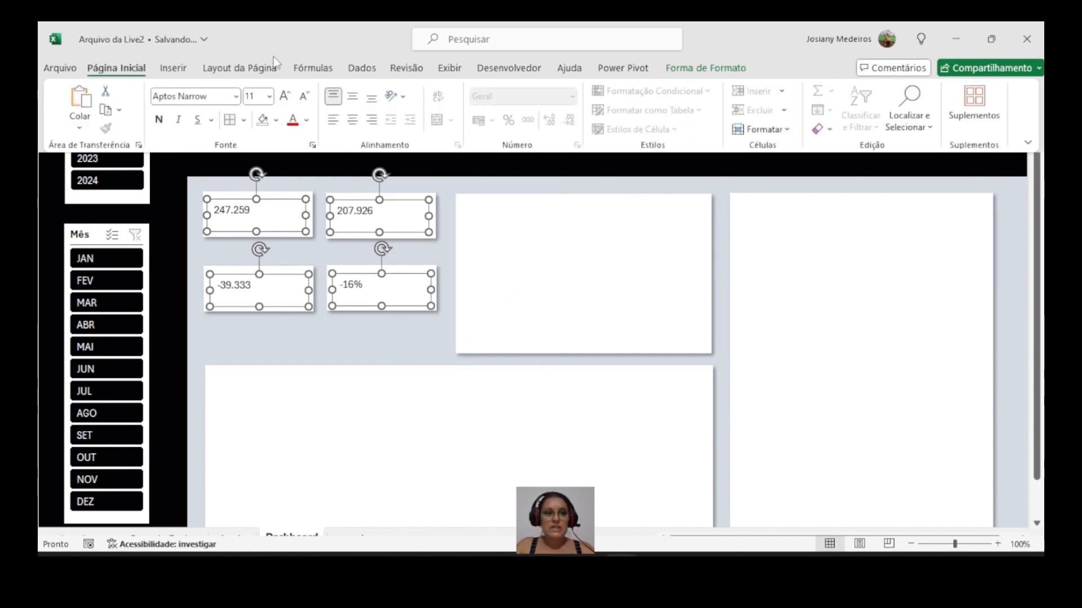
Step: Format the four linked text boxes in the small cards with font size 20, horizontally centered and bold
{"action": "left_click", "coordinate": [270, 97]}
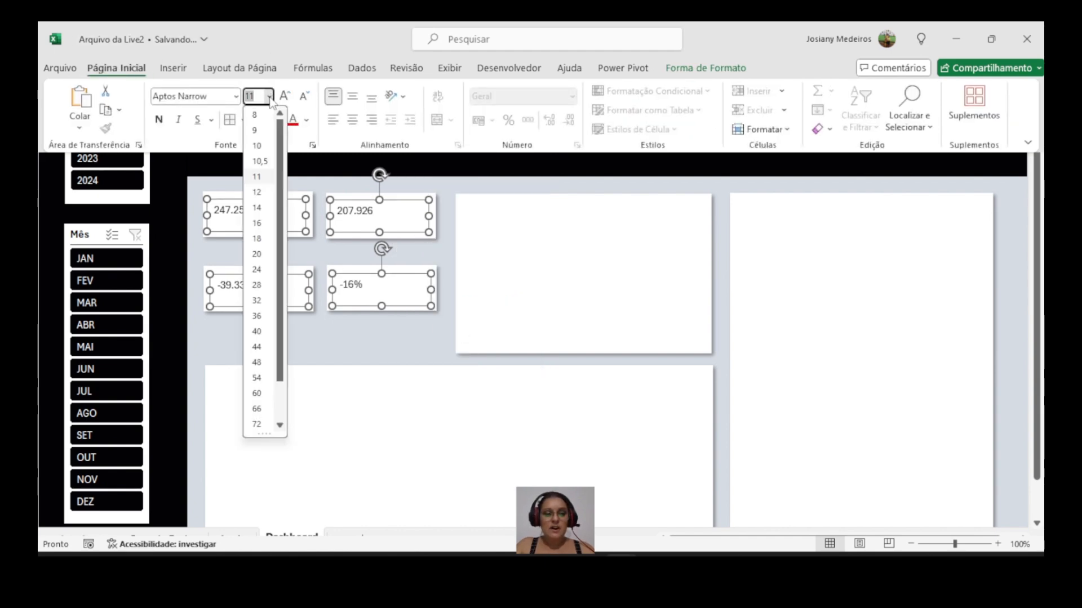
{"action": "left_click", "coordinate": [261, 254]}
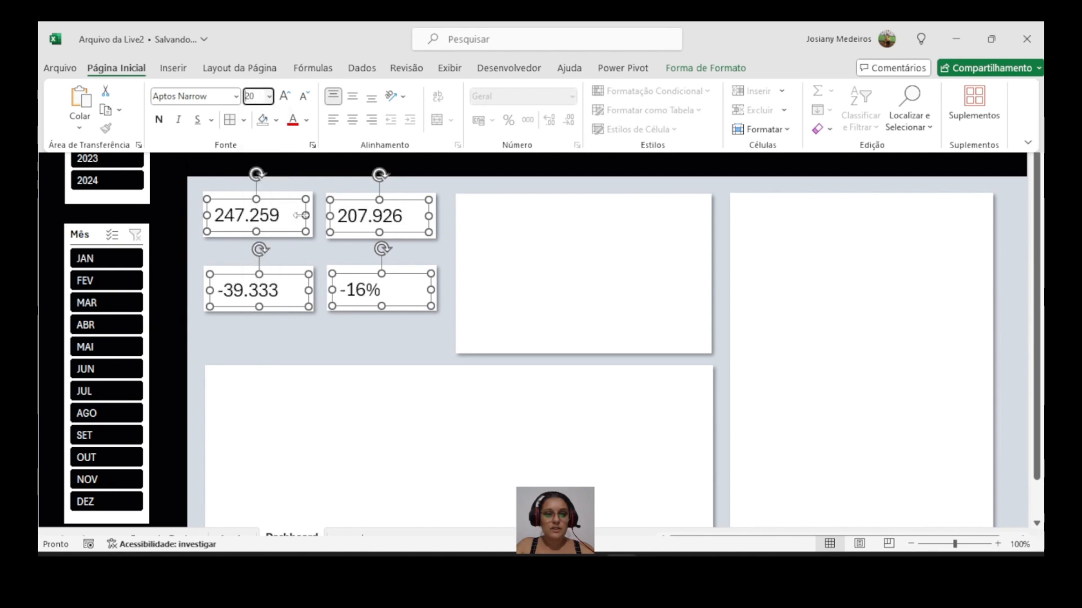
{"action": "left_click", "coordinate": [352, 120]}
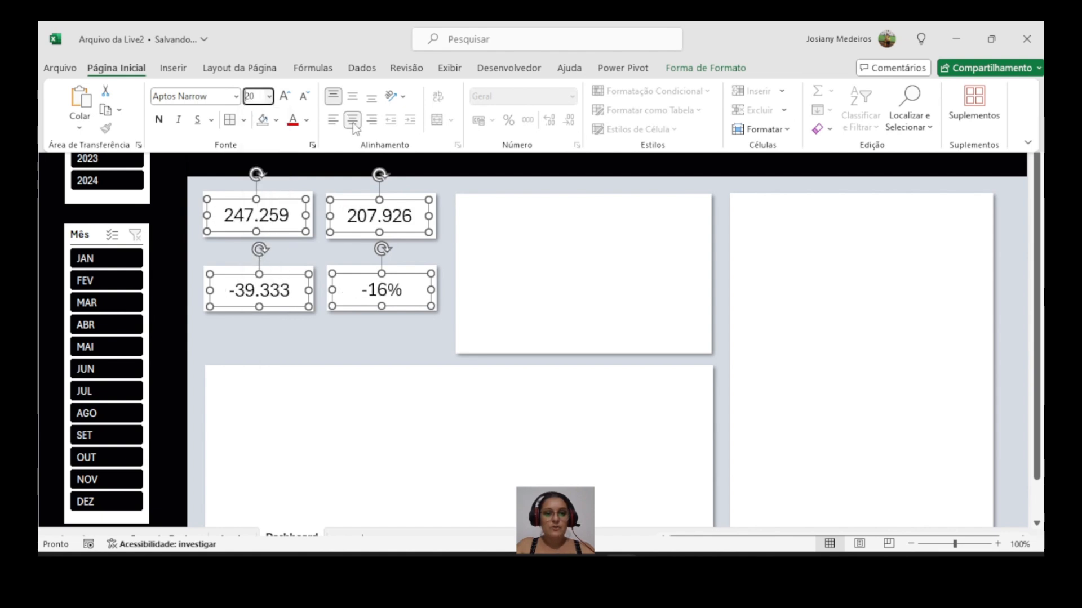
{"action": "left_click", "coordinate": [160, 120]}
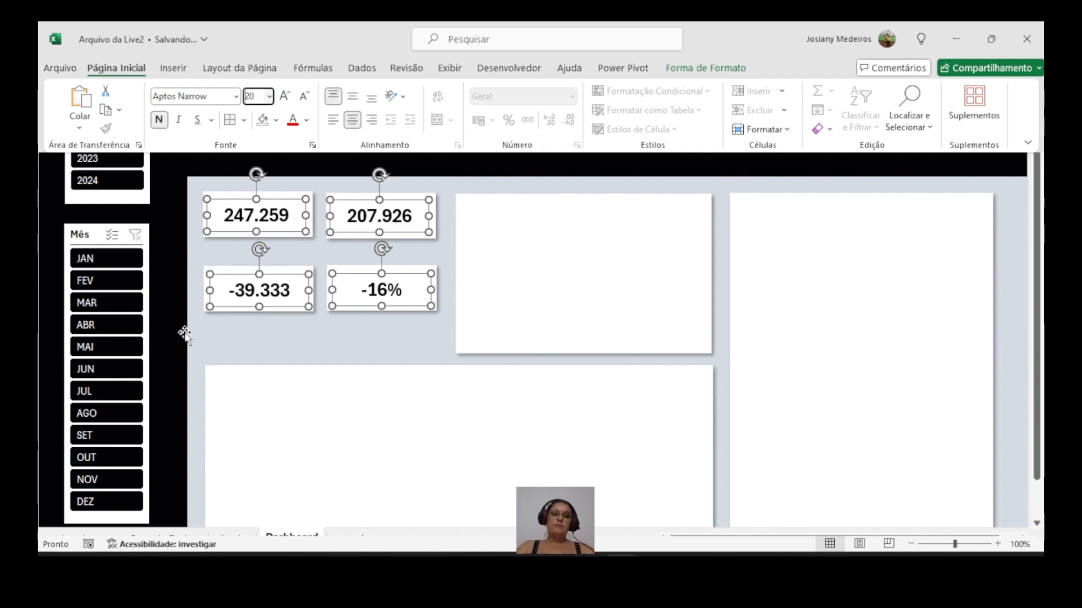
{"action": "key", "text": "ctrl+shift+F1"}
{"action": "left_click", "coordinate": [243, 322]}
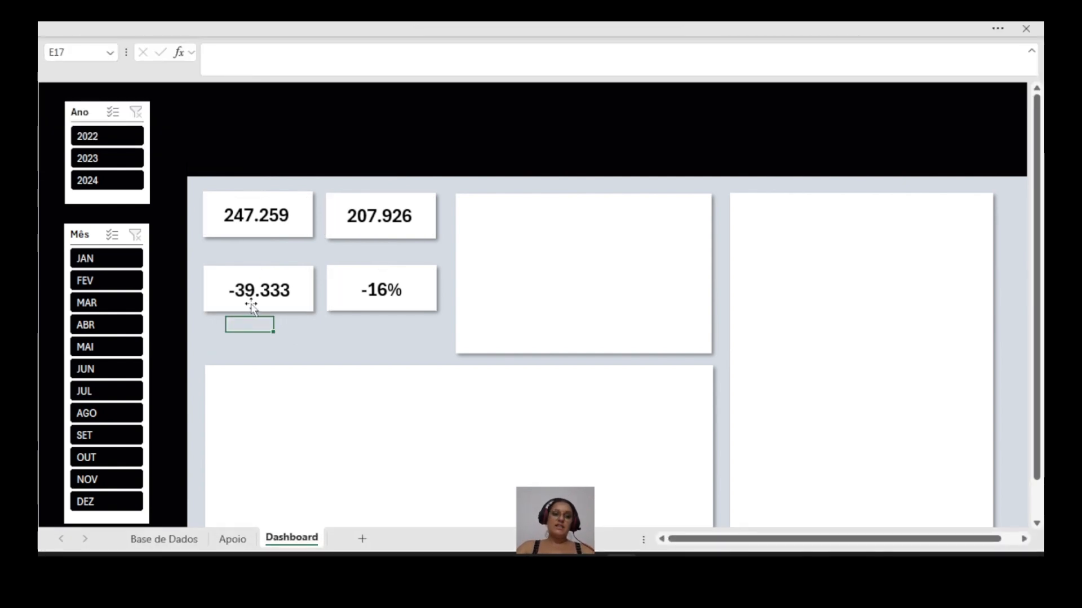
Step: Move the Var R$, Realizado and Orçado value text boxes slightly lower within their small cards
{"action": "left_click", "coordinate": [257, 290]}
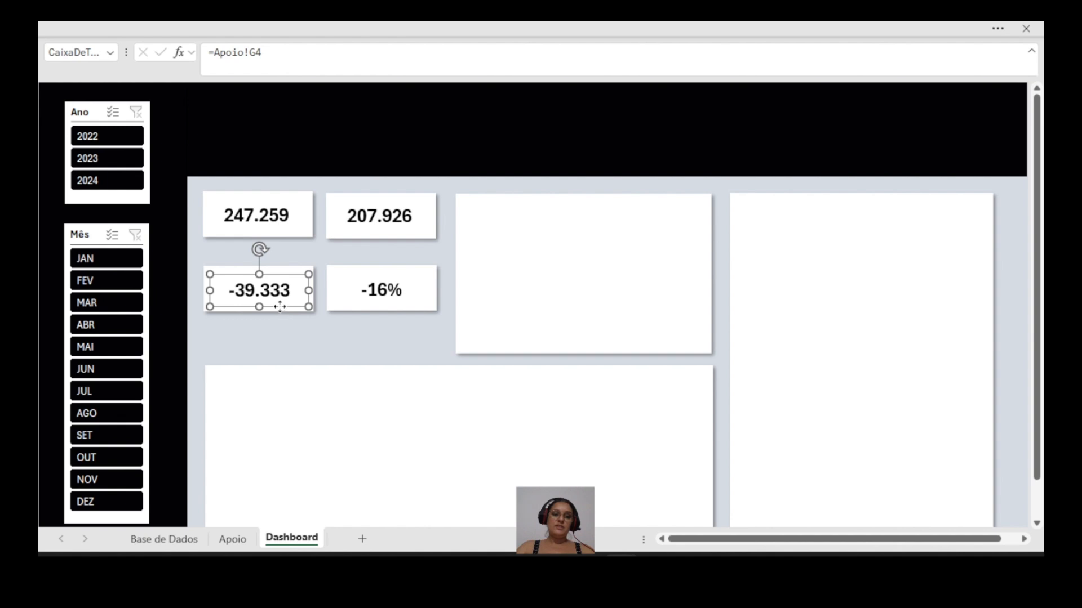
{"action": "left_click", "coordinate": [393, 308]}
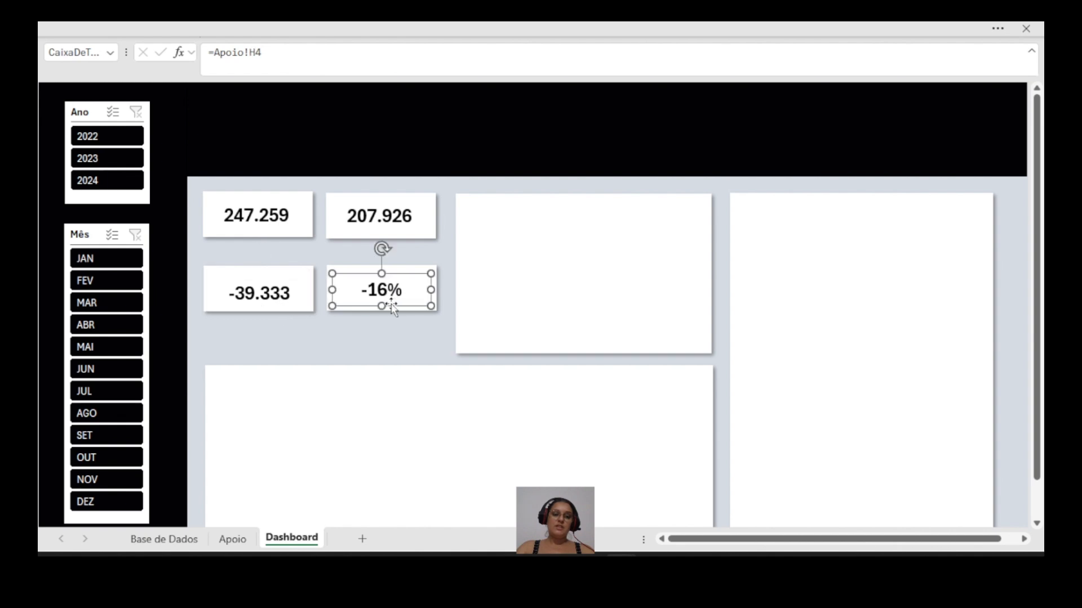
{"action": "left_click", "coordinate": [363, 224]}
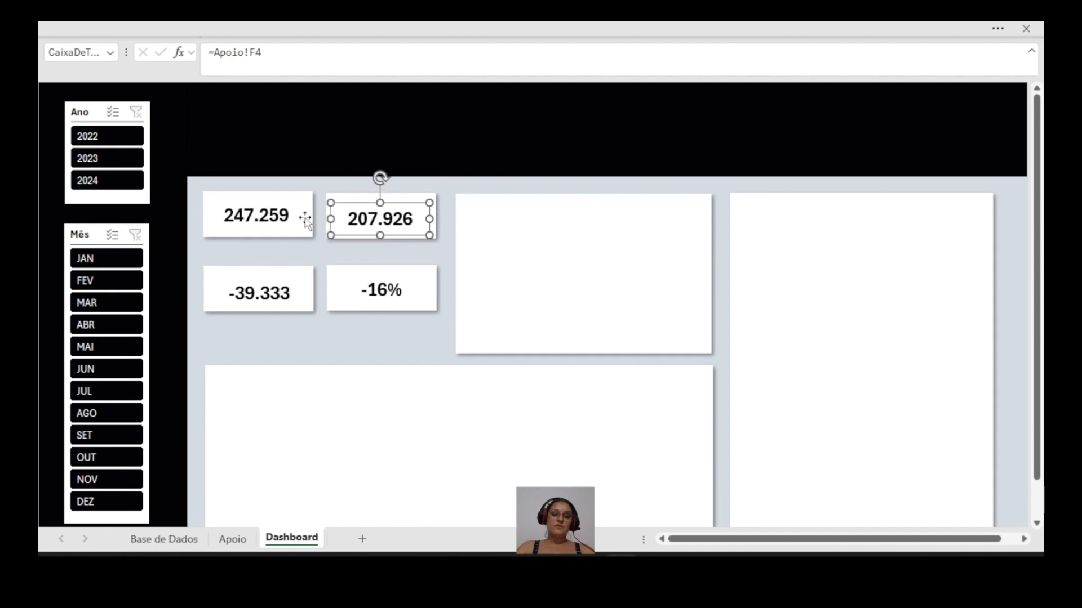
{"action": "left_click", "coordinate": [283, 231]}
{"action": "left_click_drag", "start_coordinate": [286, 234], "coordinate": [284, 240]}
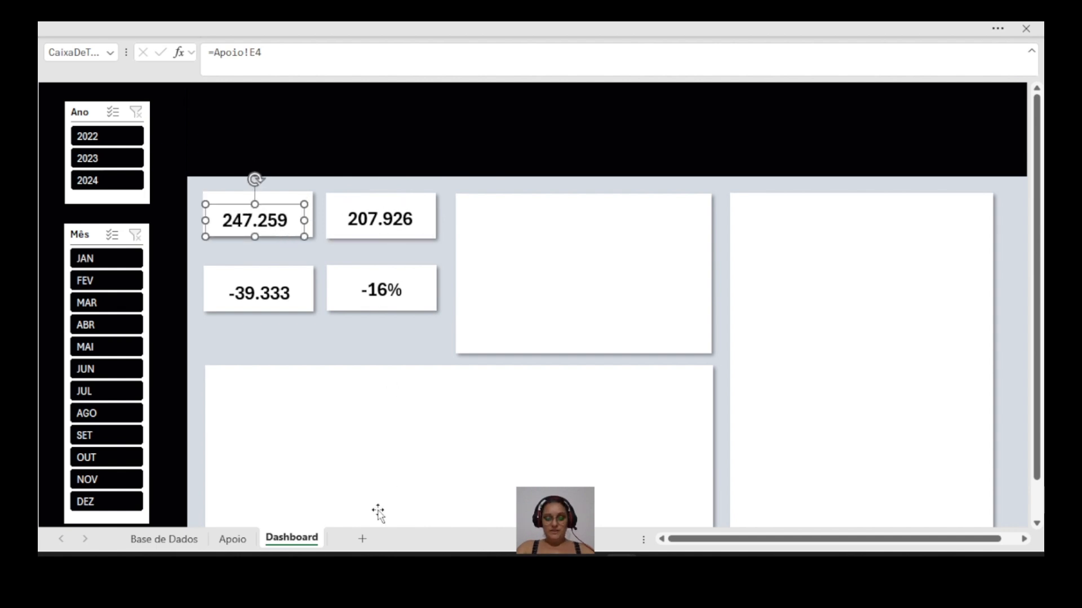
Step: Format the Orçado, Realizado and Var R$ values in E4:G4 on the Apoio sheet as Contábil with R$ symbol and 0 decimals
{"action": "left_click", "coordinate": [232, 539]}
{"action": "left_click_drag", "start_coordinate": [365, 171], "coordinate": [500, 174]}
{"action": "left_click", "coordinate": [553, 170], "text": "ctrl"}
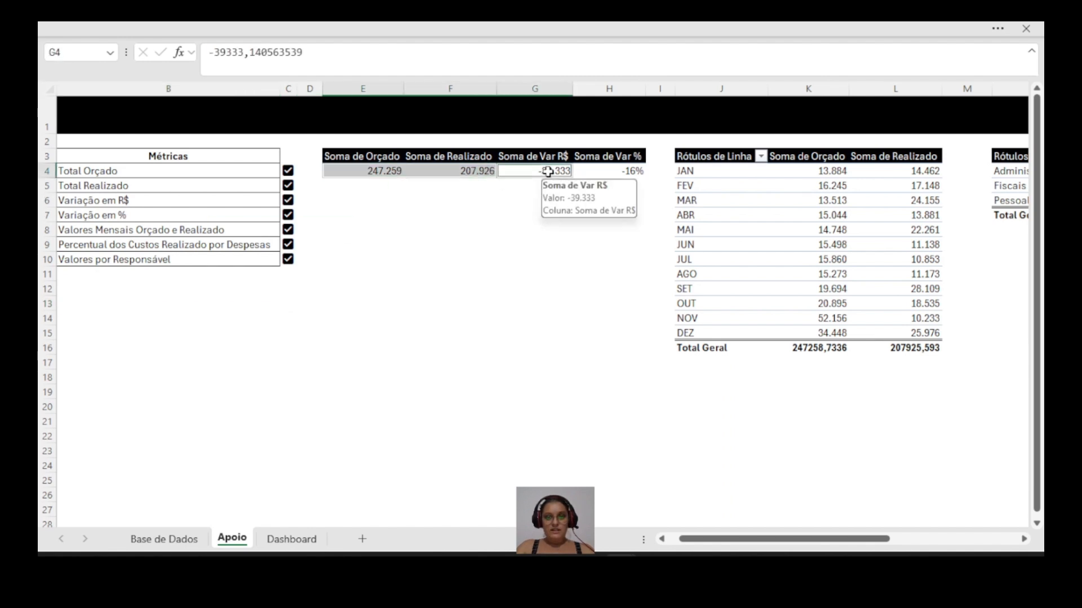
{"action": "left_click", "coordinate": [966, 29]}
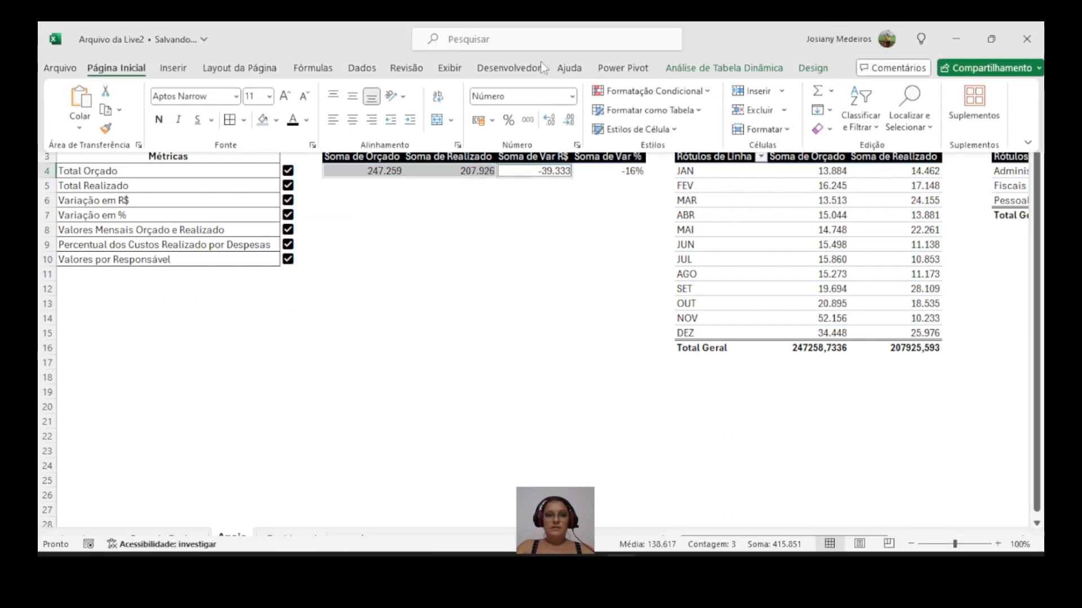
{"action": "left_click", "coordinate": [572, 96]}
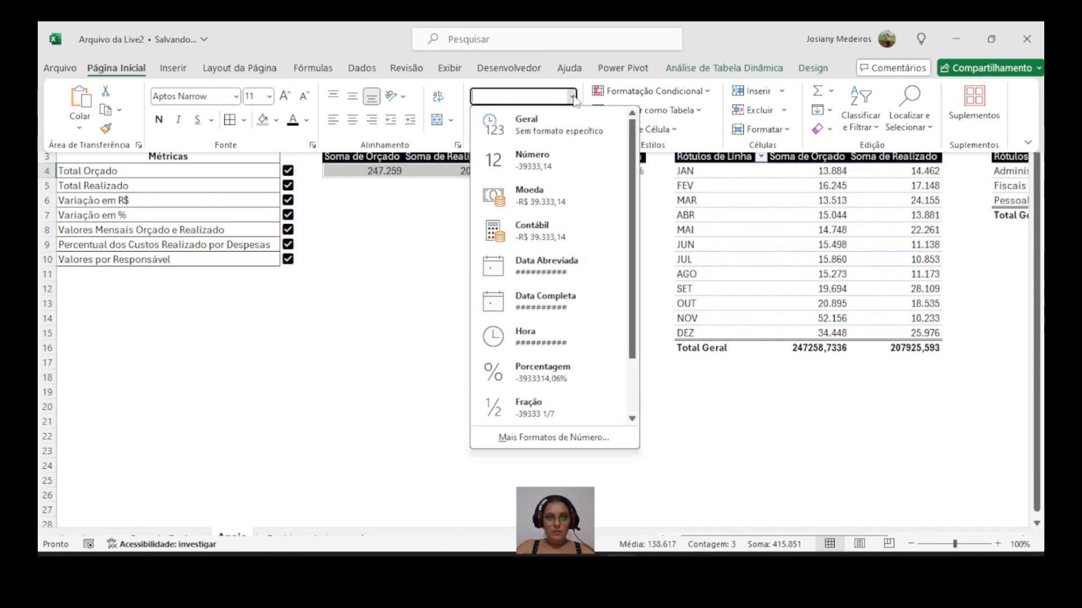
{"action": "left_click", "coordinate": [532, 439]}
{"action": "left_click", "coordinate": [144, 119]}
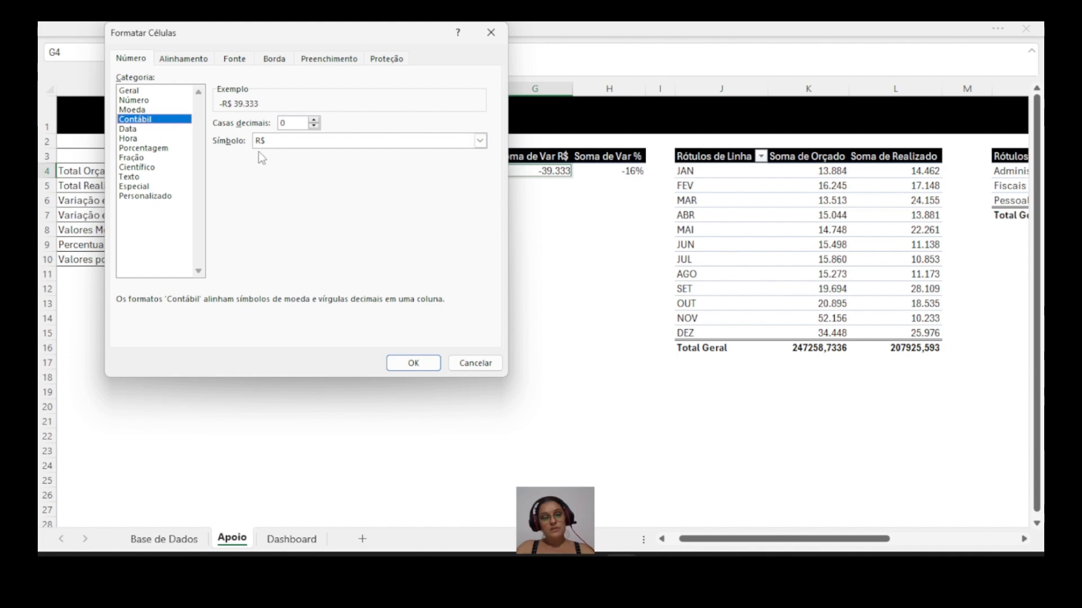
{"action": "left_click", "coordinate": [413, 363]}
{"action": "left_click", "coordinate": [415, 261]}
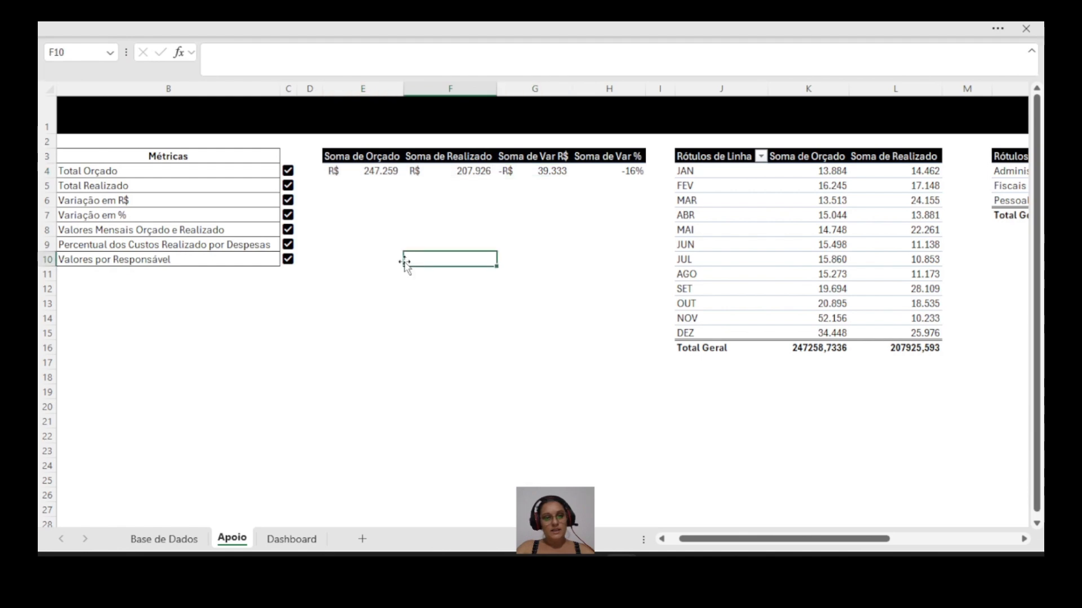
Step: On the Dashboard sheet, set the four value text boxes to size 16 with middle vertical alignment, and lower the percentage box slightly
{"action": "left_click", "coordinate": [291, 539]}
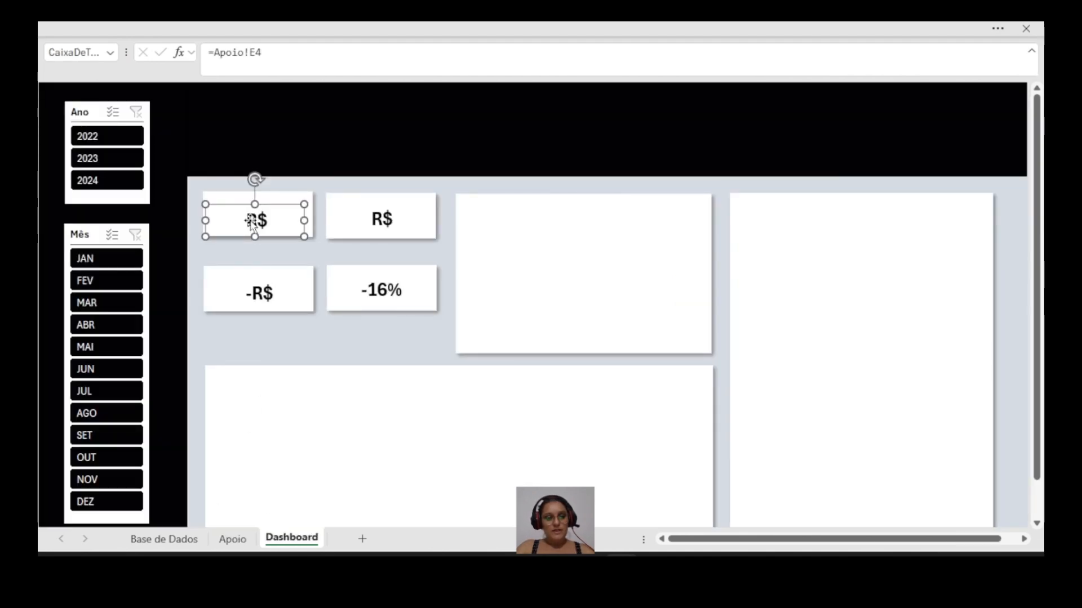
{"action": "left_click", "coordinate": [383, 221], "text": "shift"}
{"action": "left_click", "coordinate": [261, 307], "text": "shift"}
{"action": "left_click", "coordinate": [391, 300], "text": "shift"}
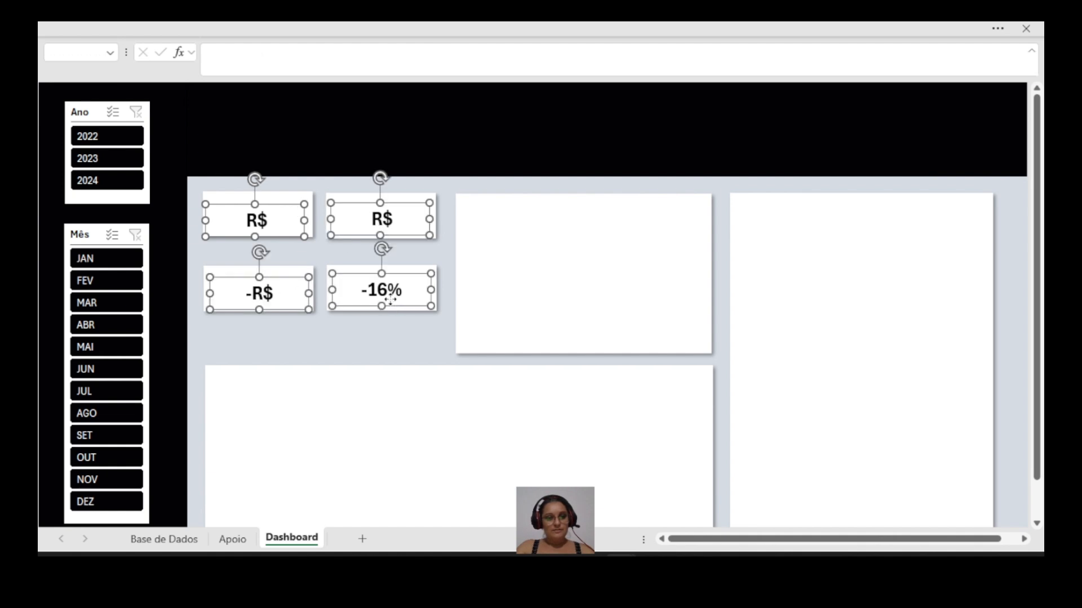
{"action": "left_click", "coordinate": [961, 29]}
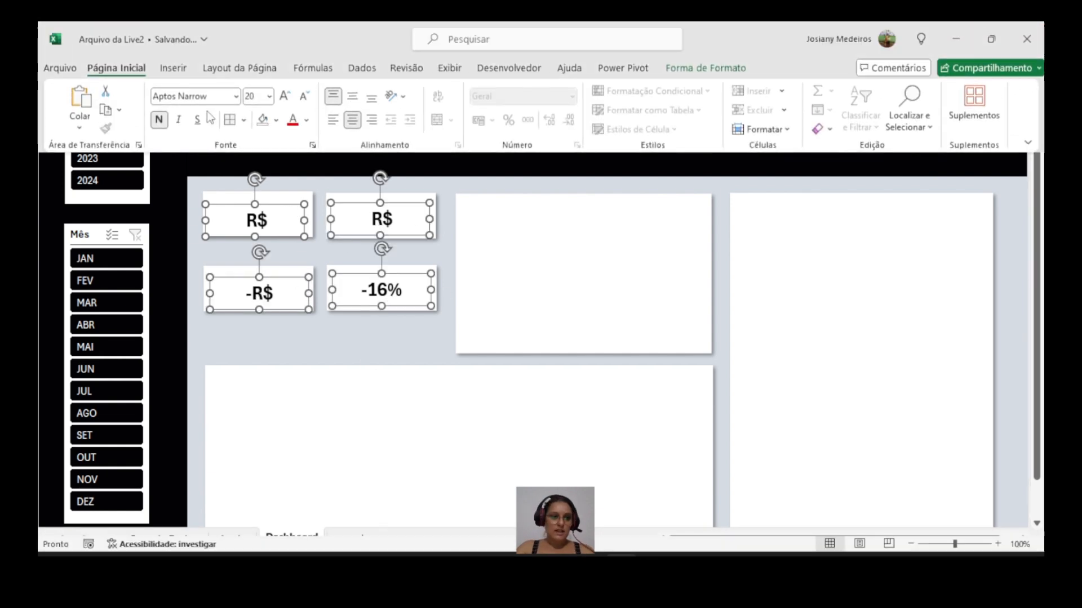
{"action": "left_click", "coordinate": [269, 97]}
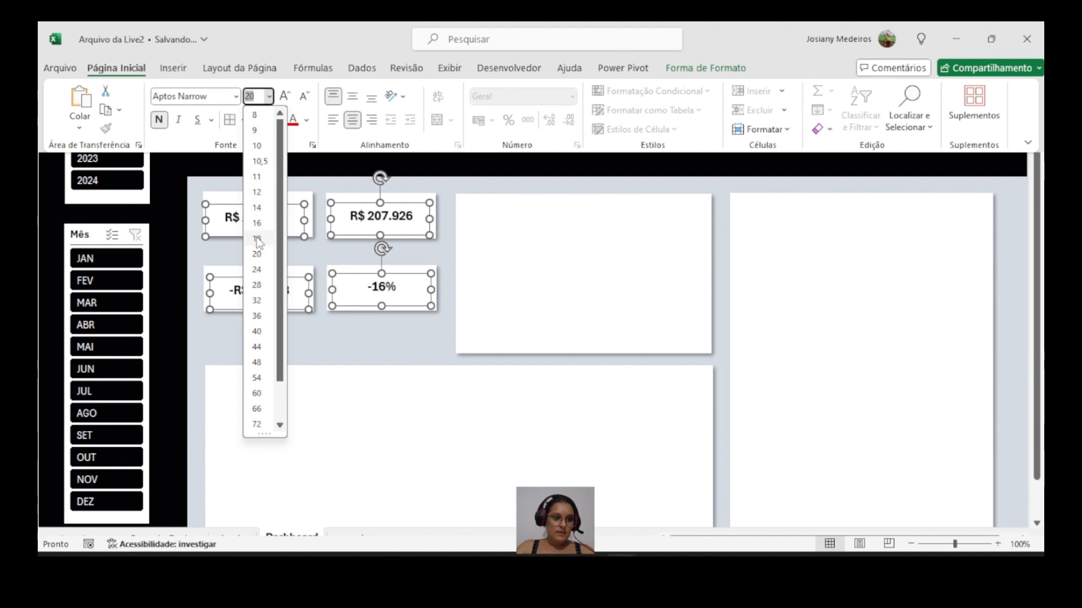
{"action": "left_click", "coordinate": [257, 223]}
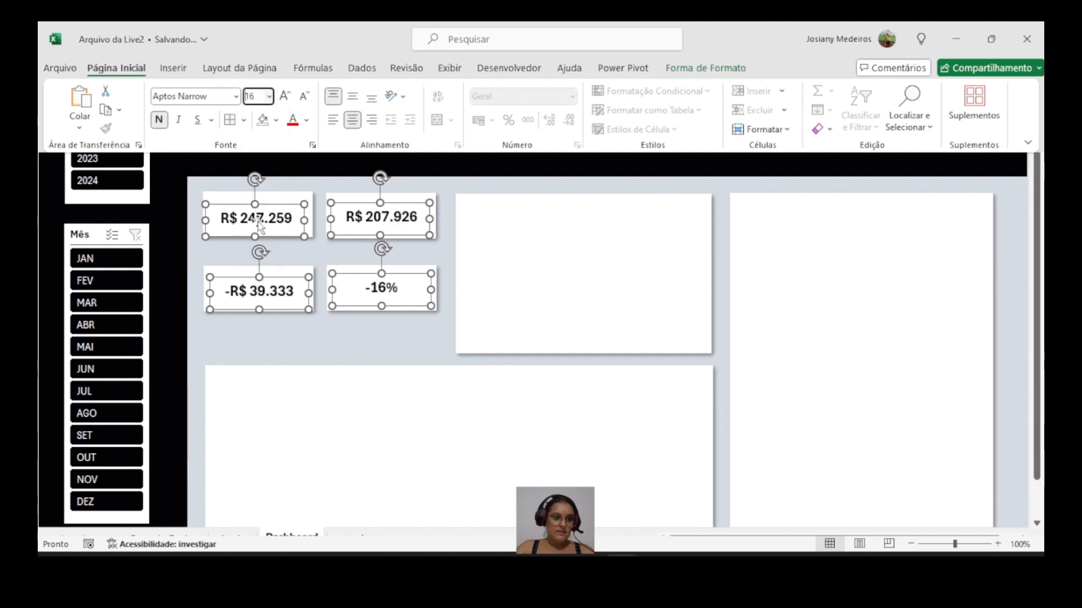
{"action": "left_click", "coordinate": [373, 298]}
Step: Insert a text box labelled Orçado along the upper edge of the upper-left small card
{"action": "left_click", "coordinate": [995, 34]}
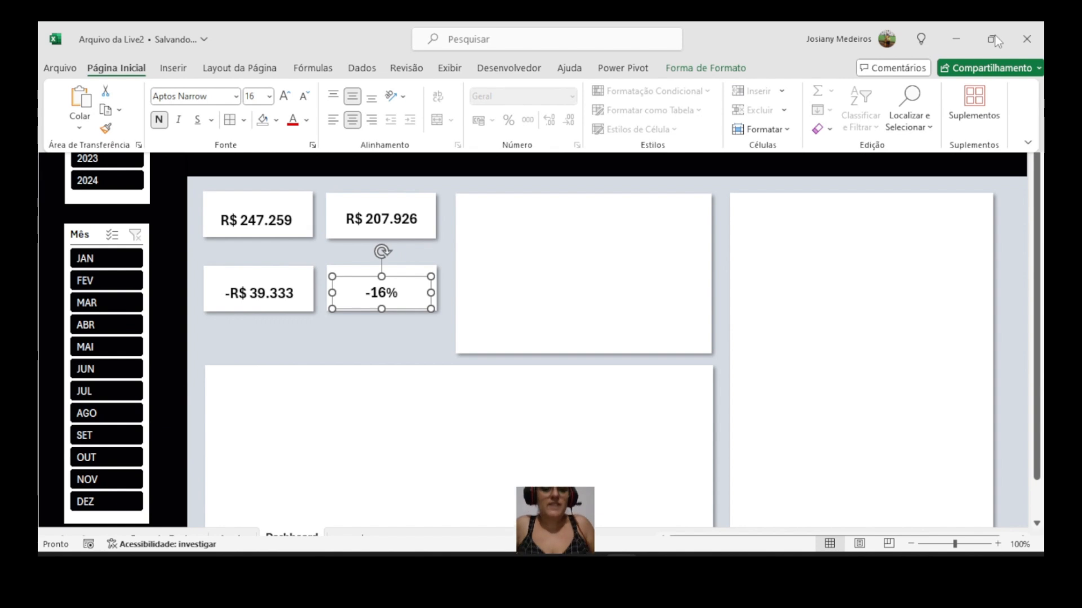
{"action": "left_click", "coordinate": [177, 71]}
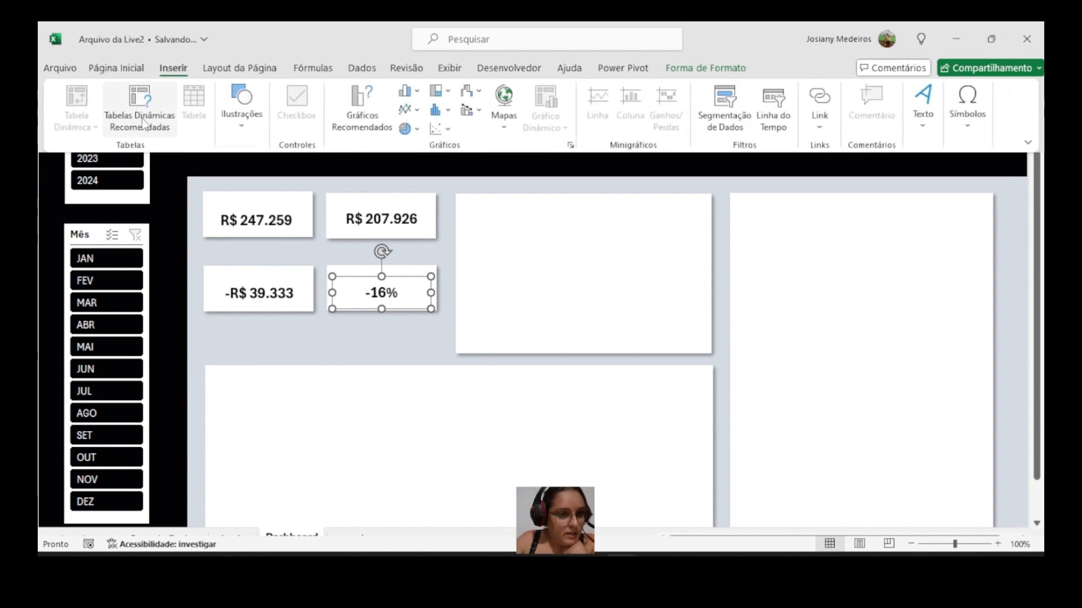
{"action": "left_click", "coordinate": [923, 107]}
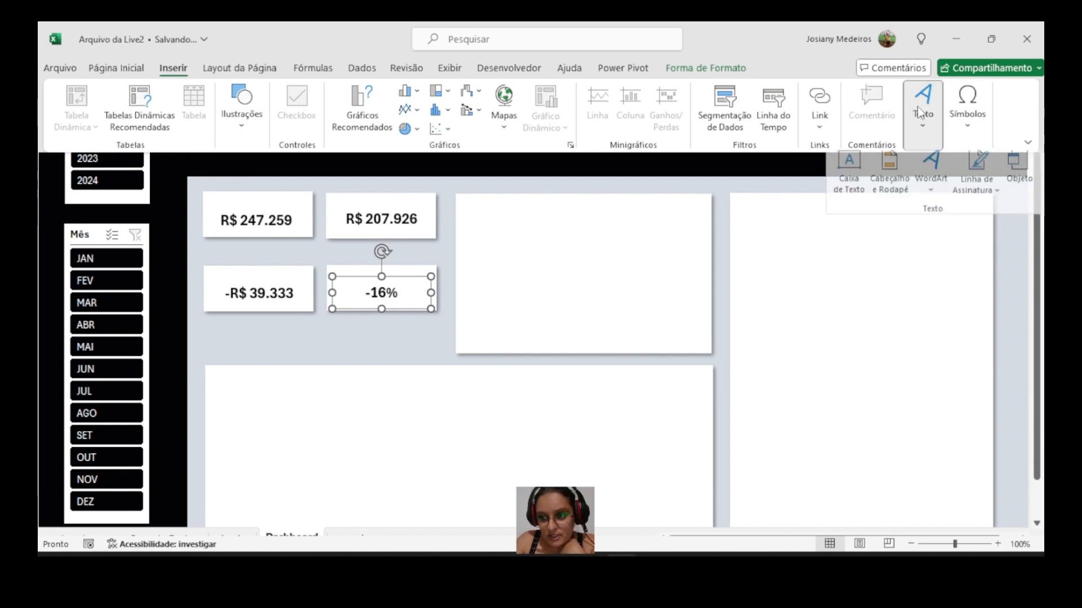
{"action": "left_click", "coordinate": [848, 170]}
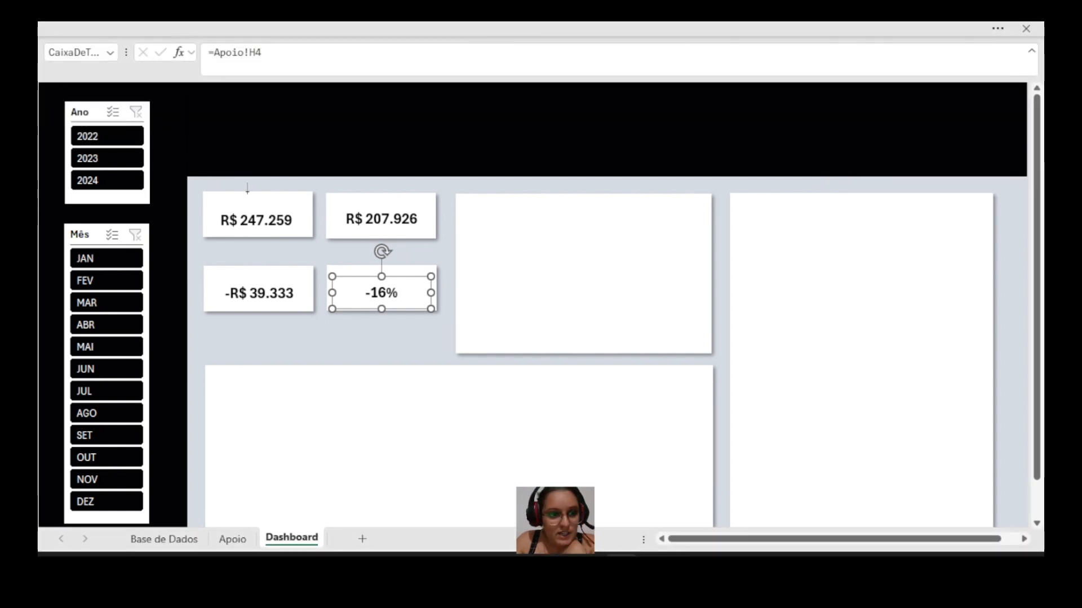
{"action": "left_click_drag", "start_coordinate": [206, 193], "coordinate": [290, 208]}
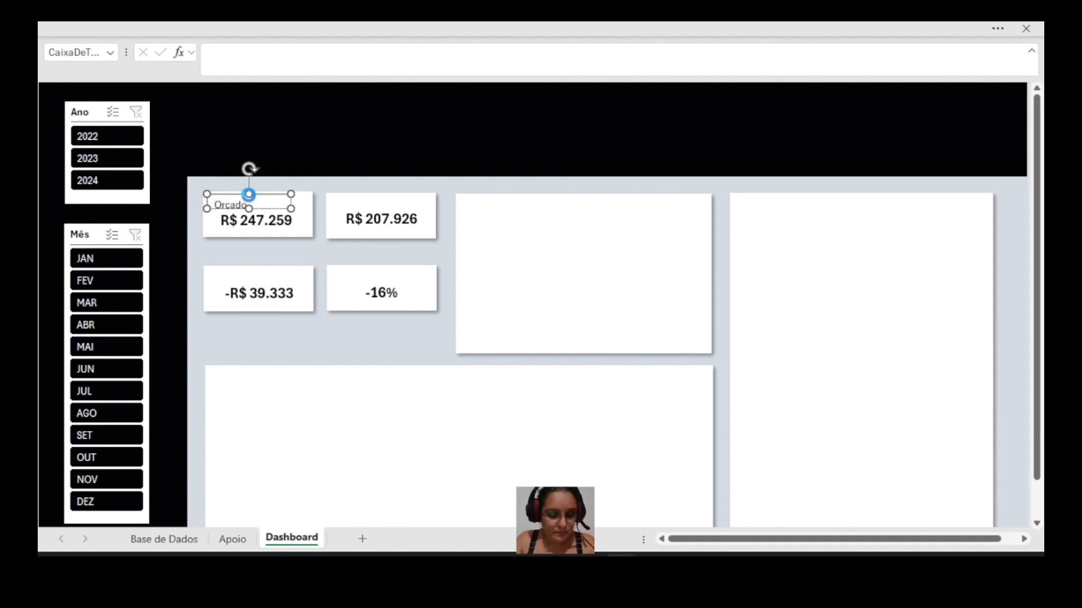
Step: Copy the Orçado label onto the other three small cards and change the copies' text to Realizado, Variação and Variação %
{"action": "left_click_drag", "start_coordinate": [248, 195], "coordinate": [398, 198]}
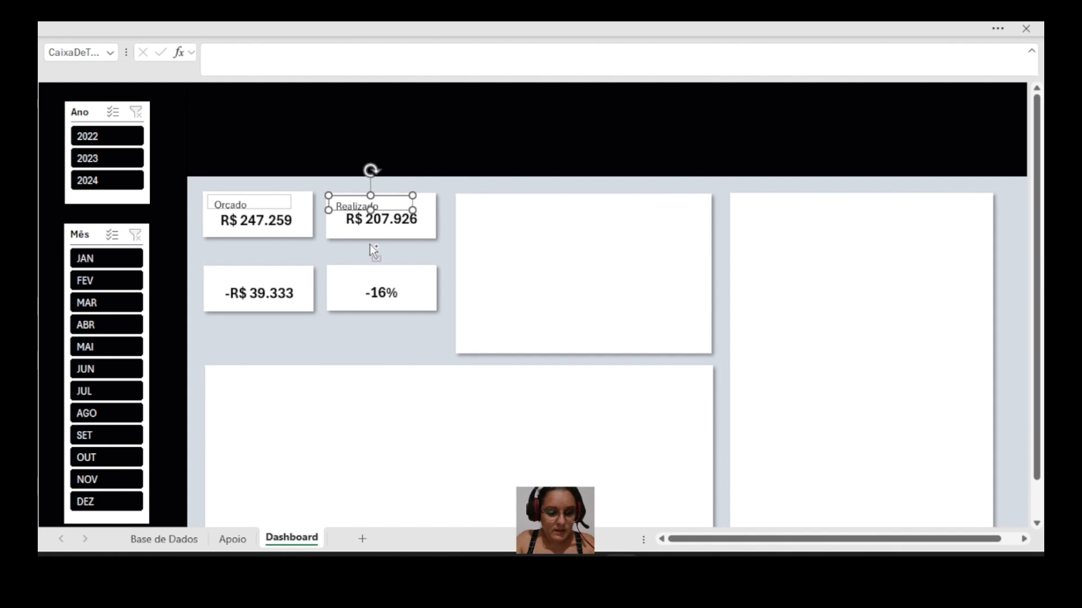
{"action": "key", "text": "ctrl+d"}
{"action": "left_click_drag", "start_coordinate": [393, 211], "coordinate": [257, 265]}
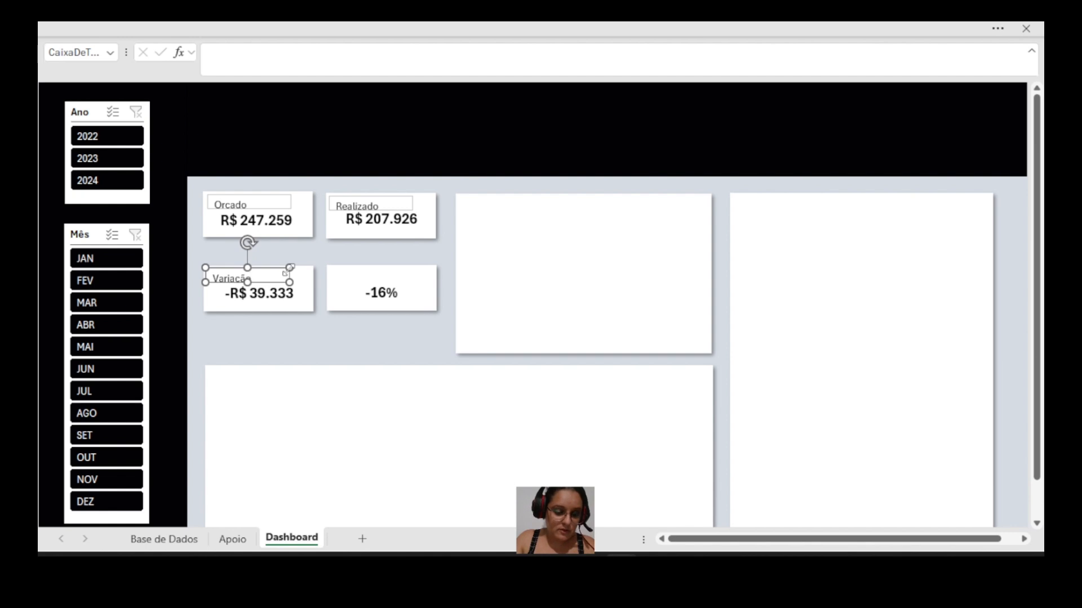
{"action": "left_click_drag", "start_coordinate": [289, 269], "coordinate": [400, 269]}
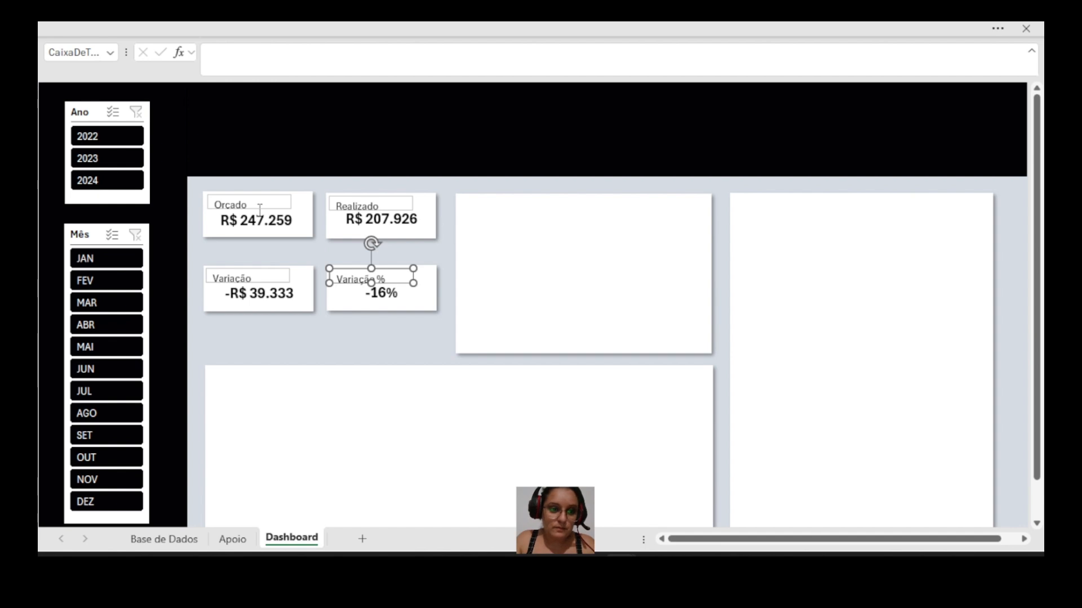
Step: Remove the fill and outline from the four label text boxes Orçado, Realizado, Variação and Variação %
{"action": "left_click", "coordinate": [243, 197]}
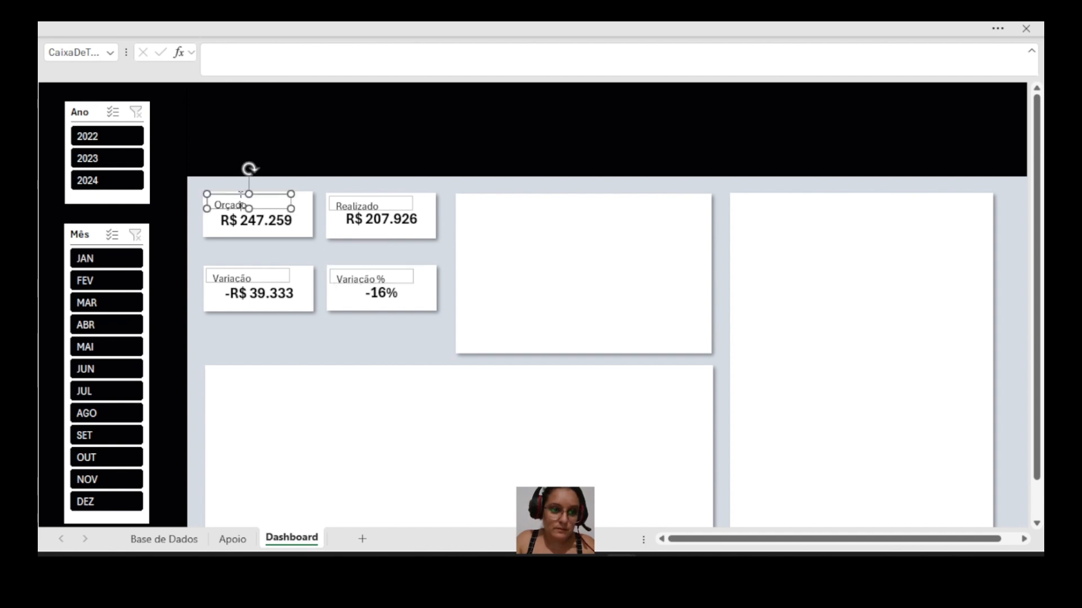
{"action": "left_click", "coordinate": [355, 201], "text": "shift"}
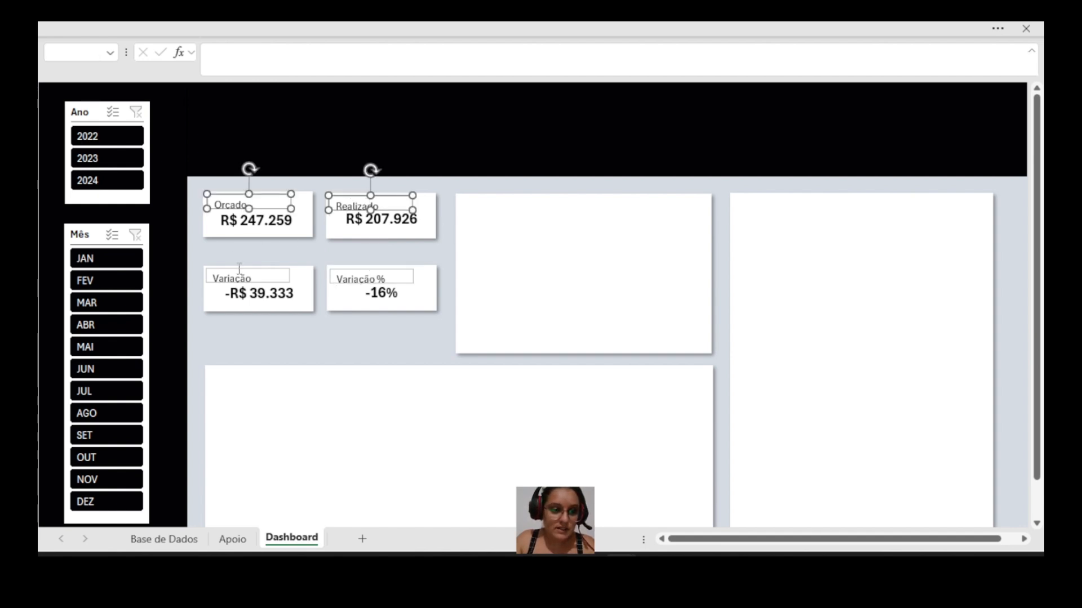
{"action": "left_click", "coordinate": [239, 270], "text": "shift"}
{"action": "left_click", "coordinate": [361, 279], "text": "shift"}
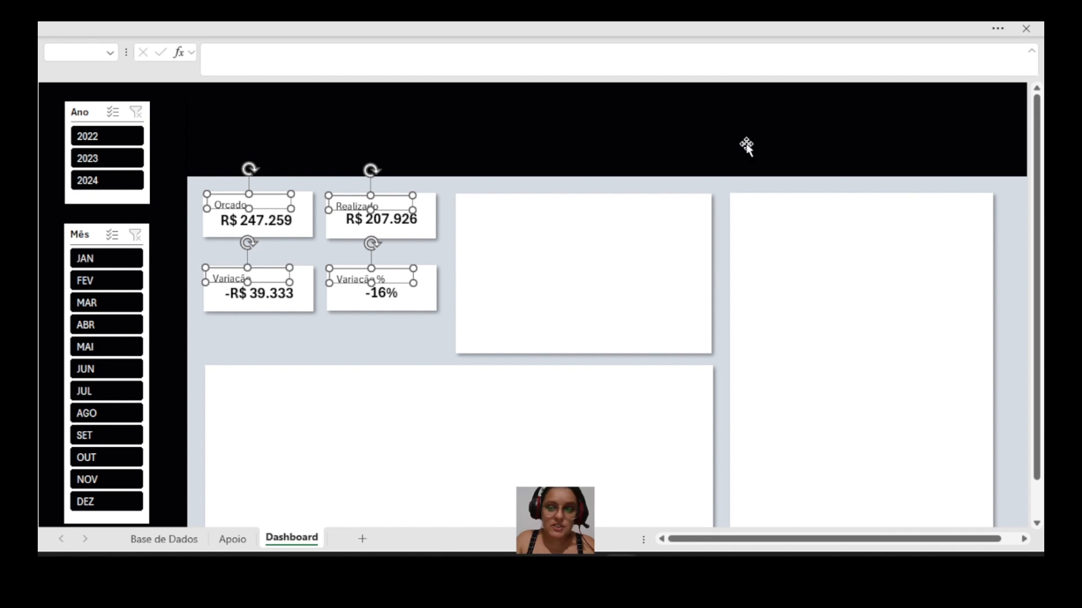
{"action": "left_click", "coordinate": [997, 28]}
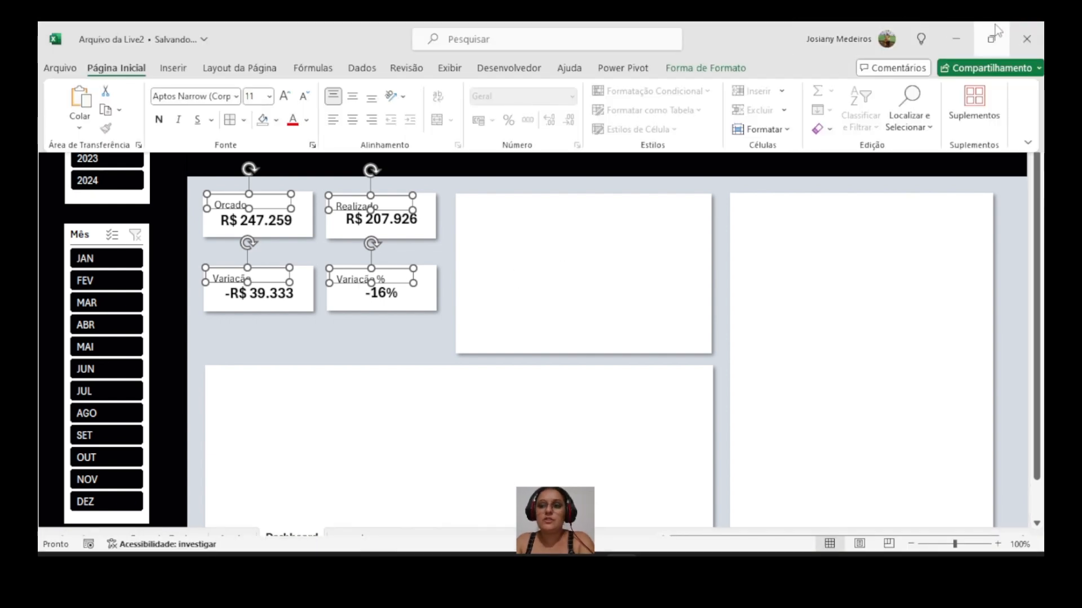
{"action": "left_click", "coordinate": [706, 68]}
{"action": "left_click", "coordinate": [493, 93]}
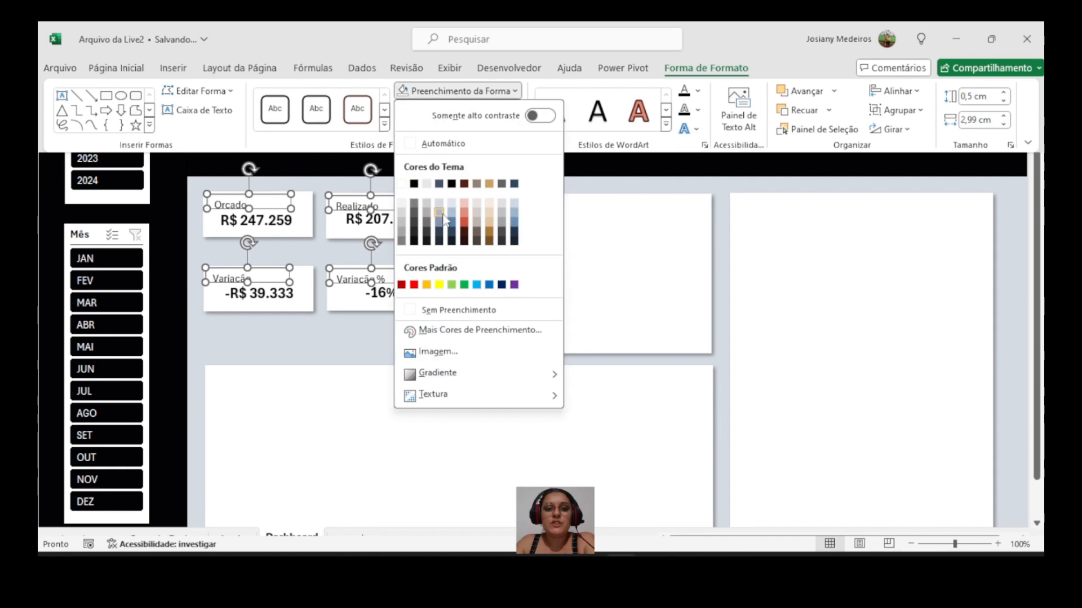
{"action": "left_click", "coordinate": [451, 310]}
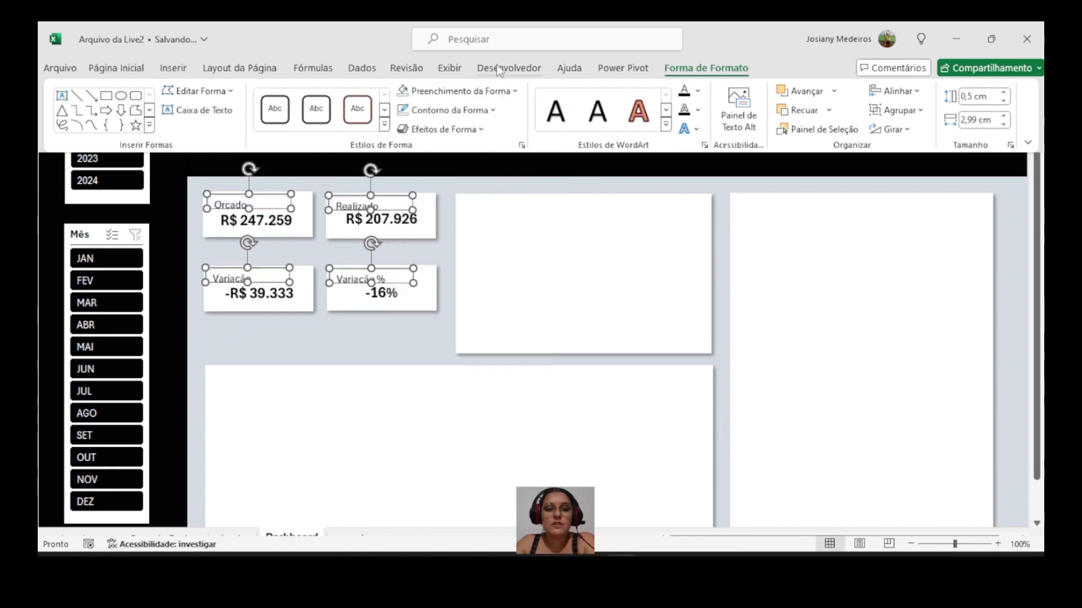
{"action": "left_click", "coordinate": [461, 108]}
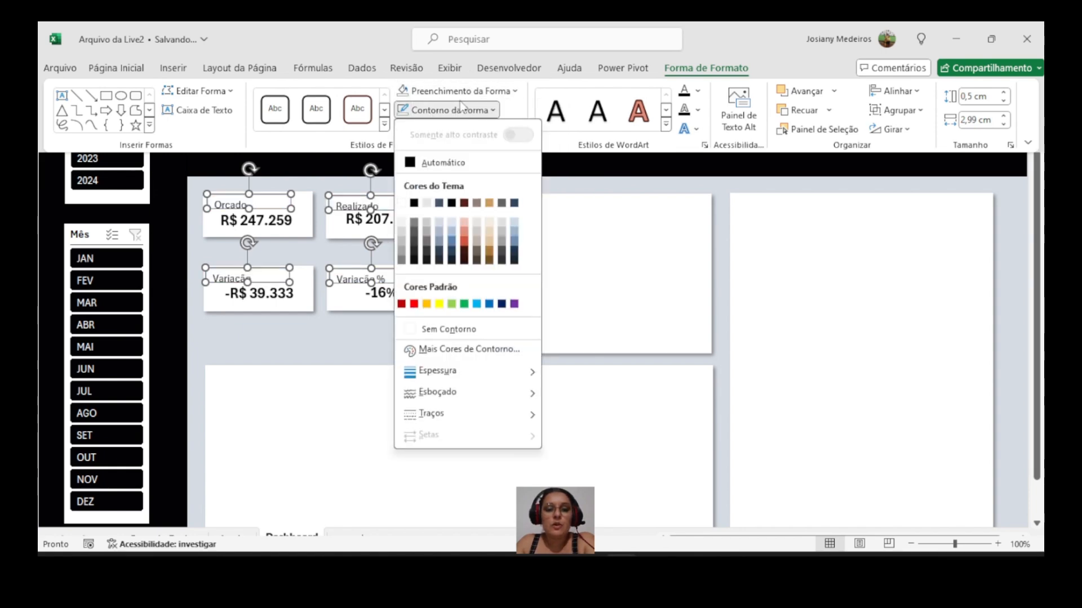
{"action": "left_click", "coordinate": [450, 329]}
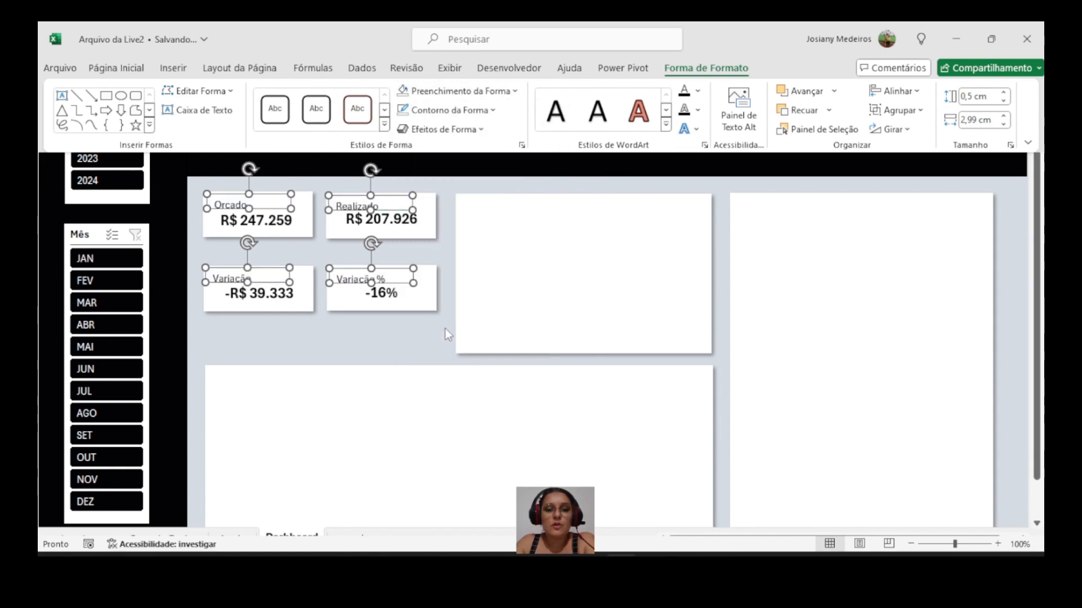
Step: Align the four card labels to the vertical middle and left, make them bold, and open the font color choices
{"action": "left_click", "coordinate": [116, 68]}
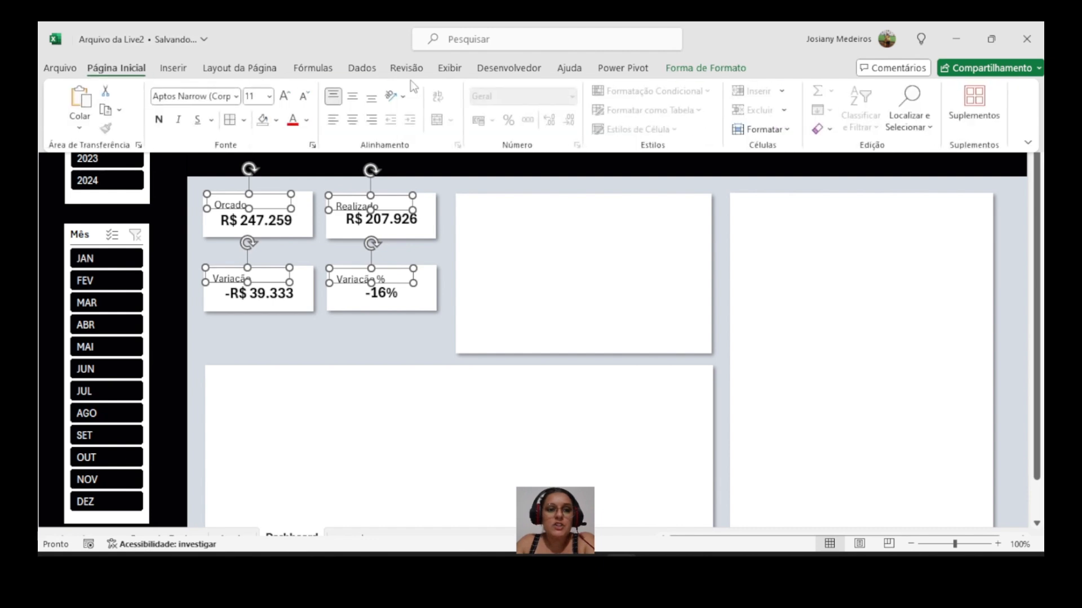
{"action": "left_click", "coordinate": [352, 98]}
{"action": "left_click", "coordinate": [353, 120]}
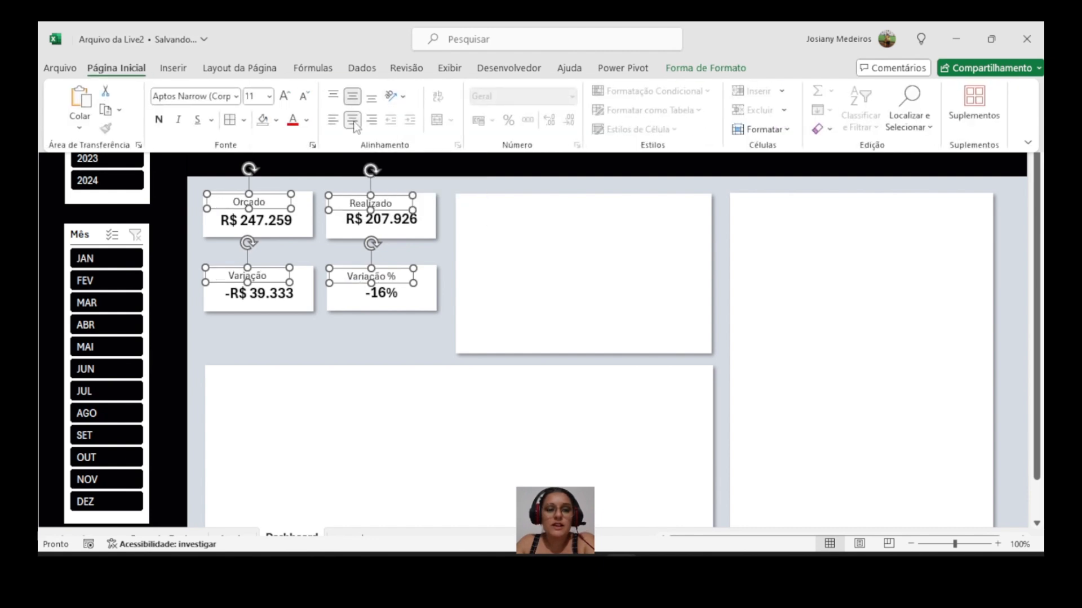
{"action": "left_click", "coordinate": [333, 120]}
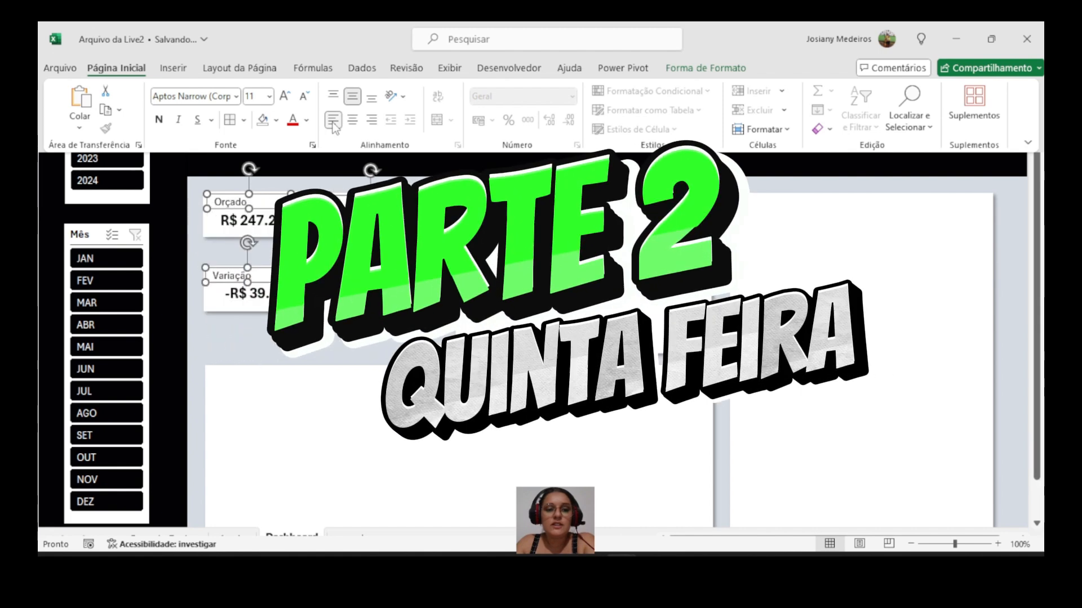
{"action": "left_click", "coordinate": [163, 121]}
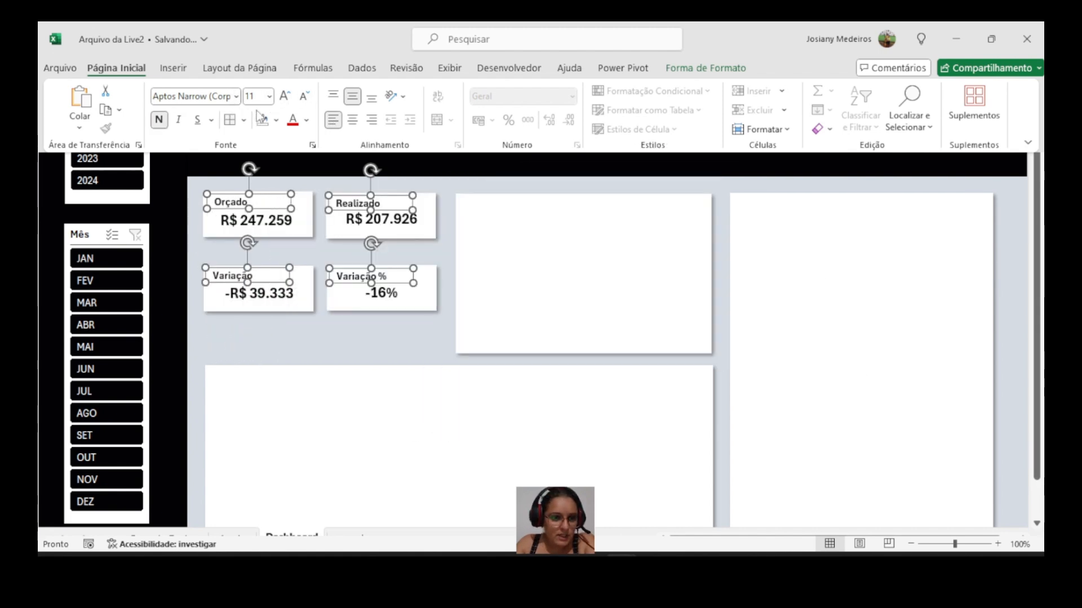
{"action": "left_click", "coordinate": [307, 120]}
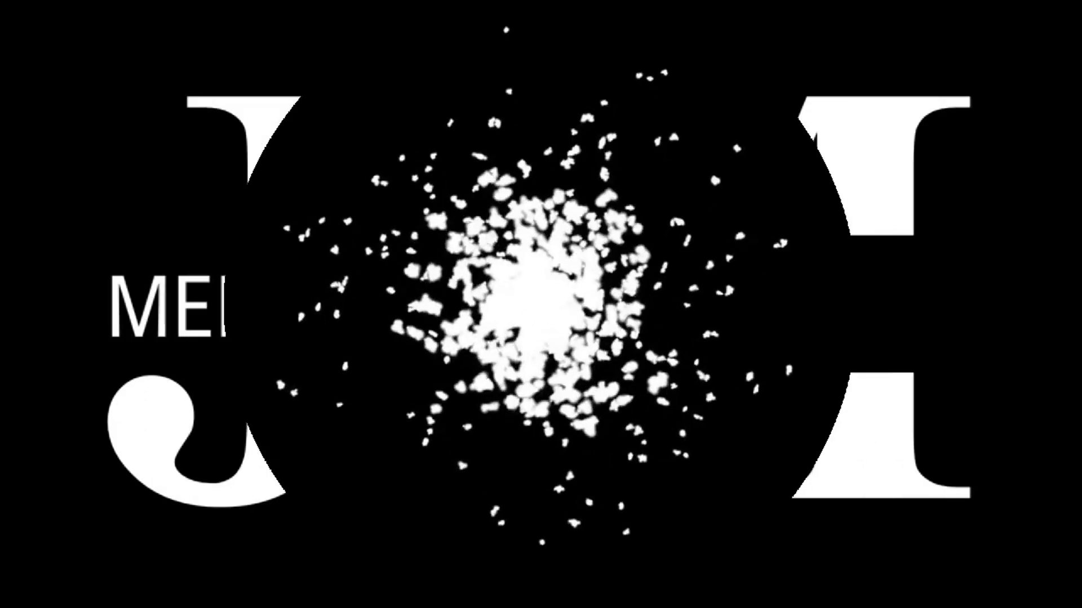